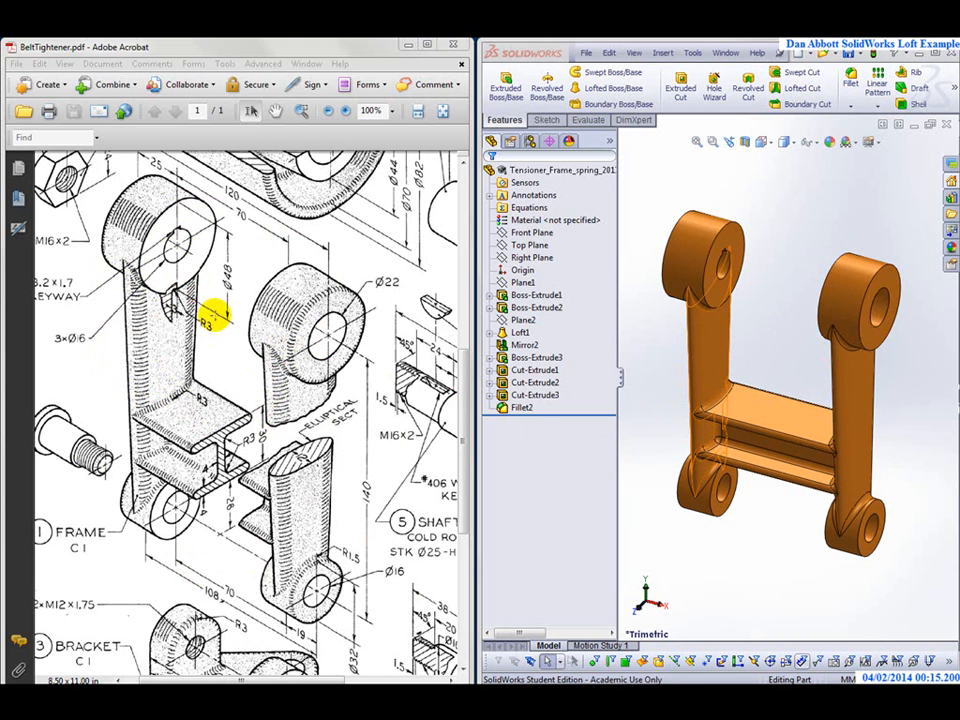
Roll the finished frame model back to its first extrusion and forward through the second extrusion and Plane2 to review how it starts
{"action": "left_click_drag", "start_coordinate": [549, 413], "coordinate": [593, 321]}
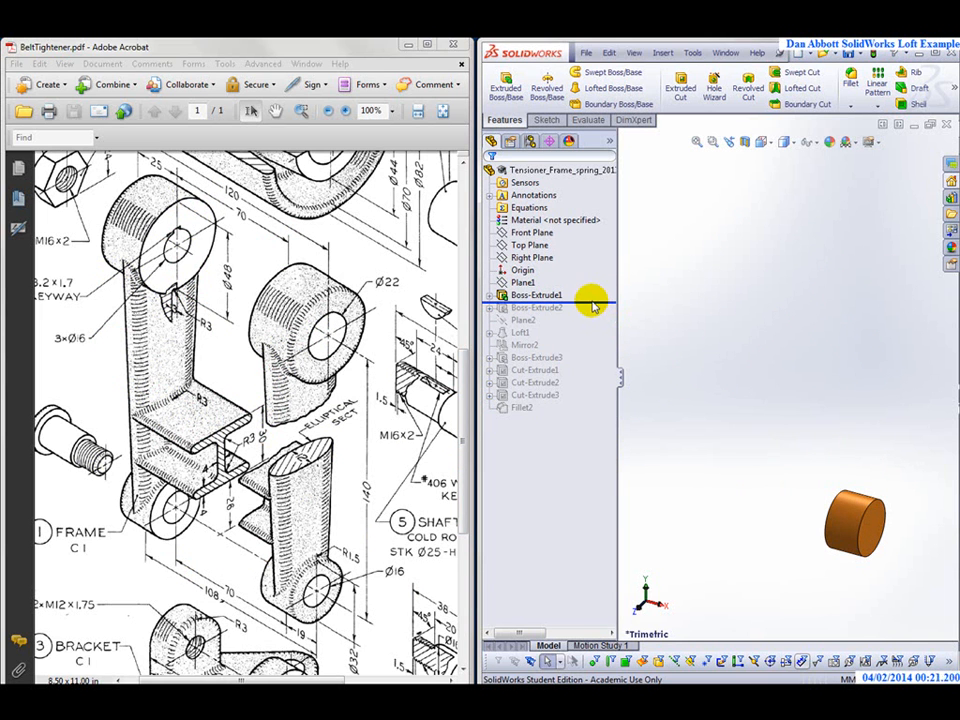
{"action": "left_click_drag", "start_coordinate": [597, 288], "coordinate": [593, 326]}
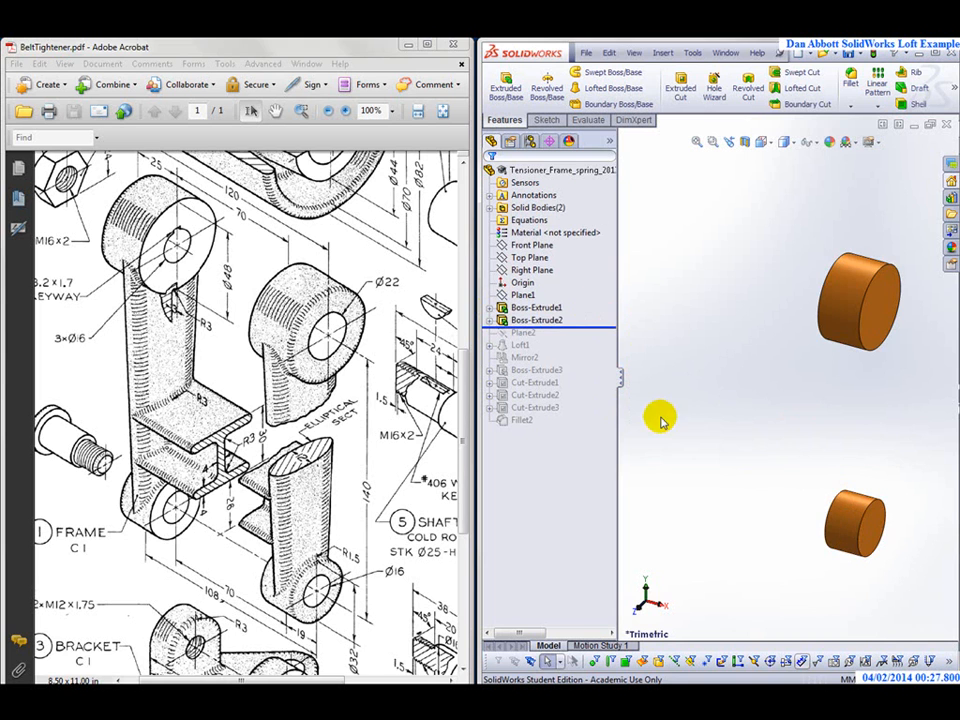
{"action": "left_click", "coordinate": [593, 328]}
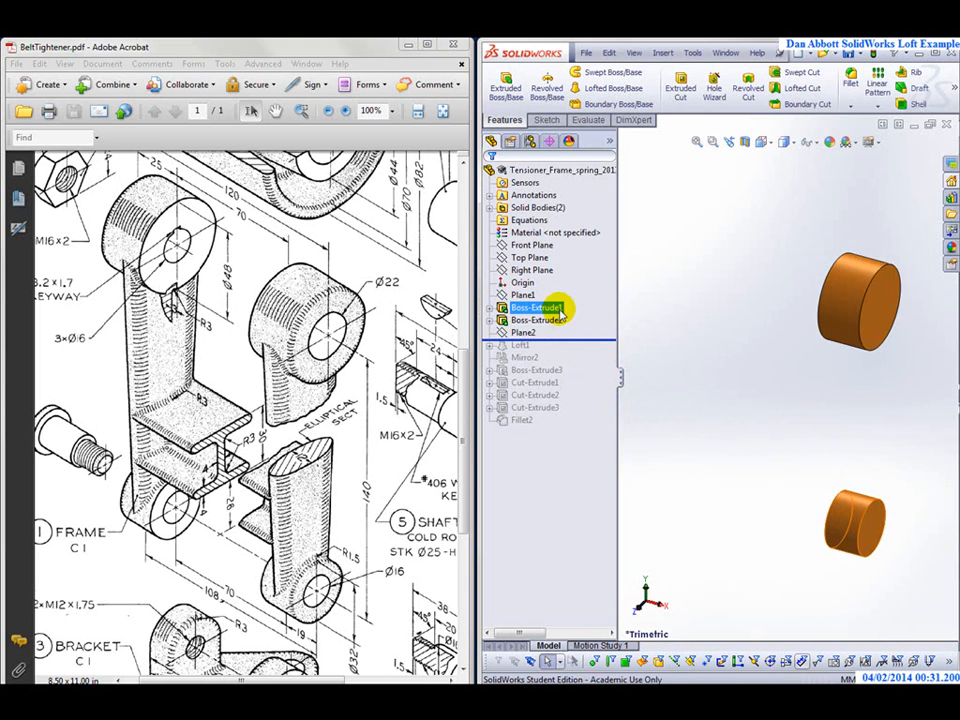
Show the reference planes Plane1 and Plane2 in the frame model
{"action": "right_click", "coordinate": [527, 296]}
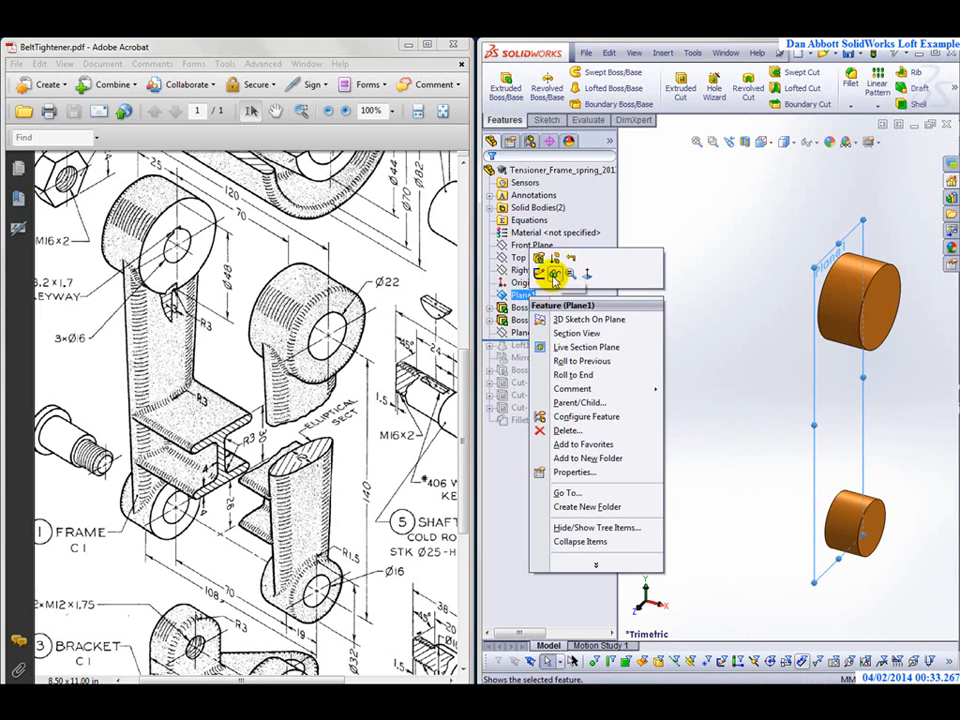
{"action": "left_click", "coordinate": [553, 272]}
{"action": "left_click", "coordinate": [537, 320], "text": "ctrl"}
{"action": "left_click", "coordinate": [522, 333]}
{"action": "right_click", "coordinate": [524, 334]}
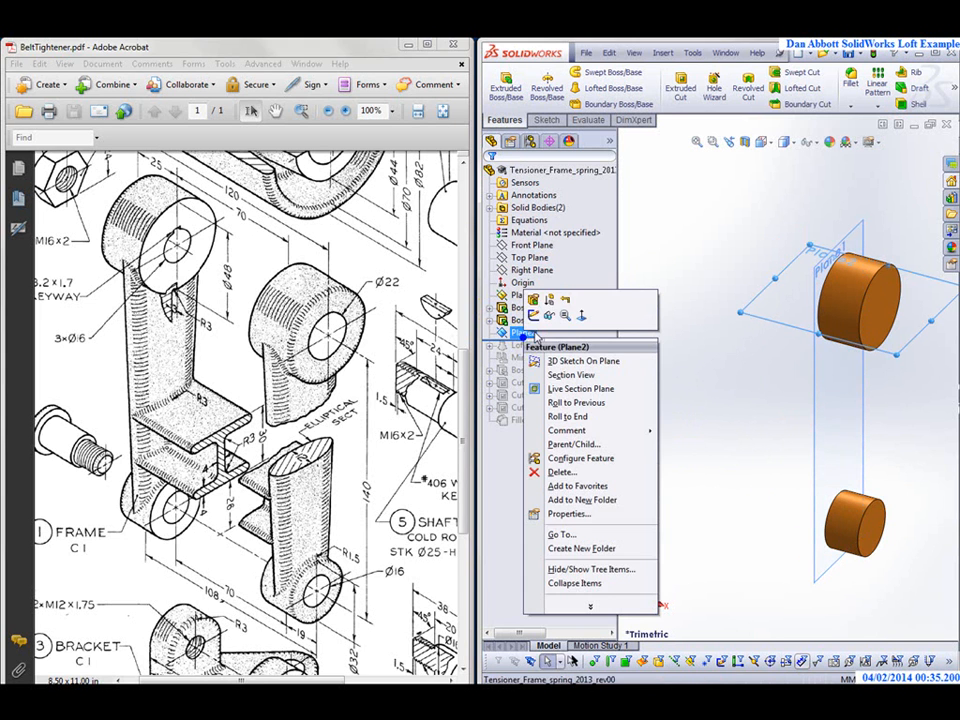
{"action": "left_click", "coordinate": [552, 316]}
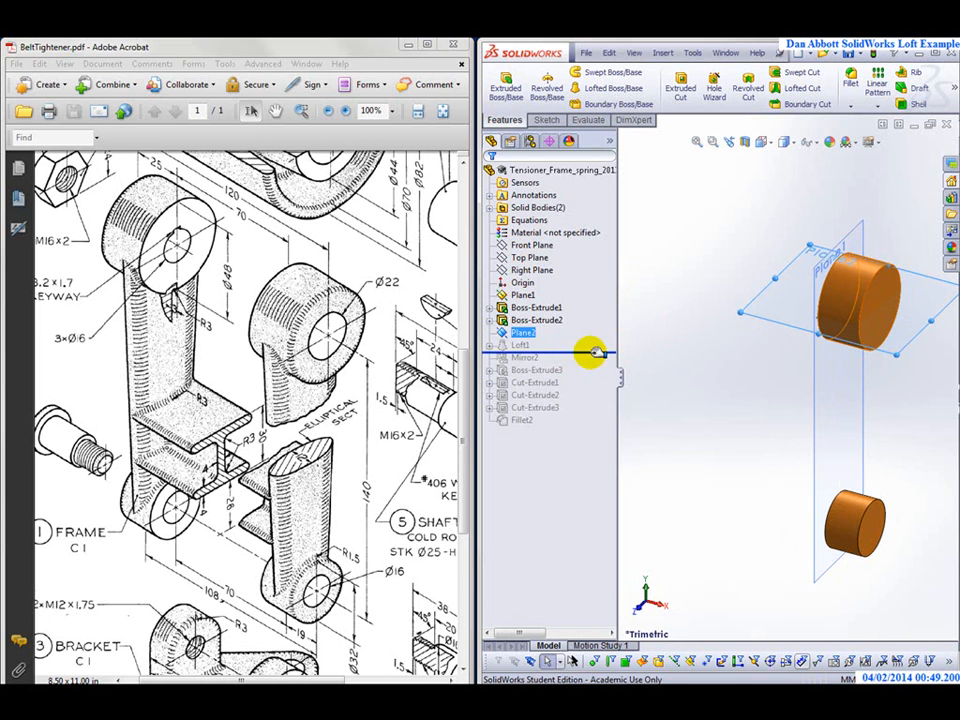
Roll the frame model forward through the loft, mirror, web extrusion and cuts to the final fillet to review the build order
{"action": "left_click_drag", "start_coordinate": [597, 352], "coordinate": [597, 340]}
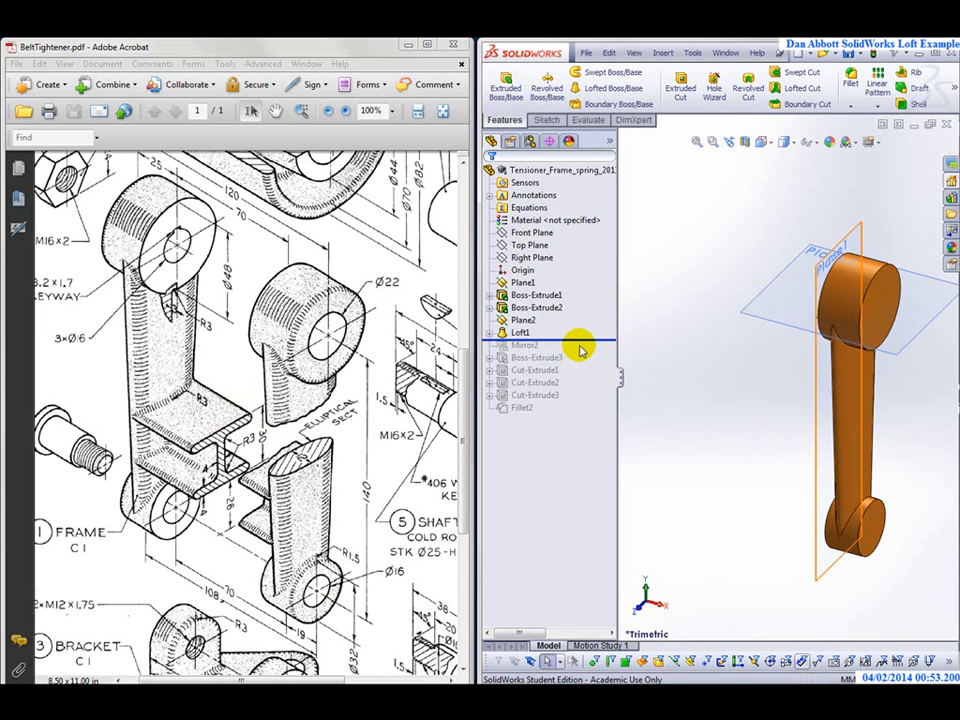
{"action": "left_click_drag", "start_coordinate": [583, 340], "coordinate": [576, 381]}
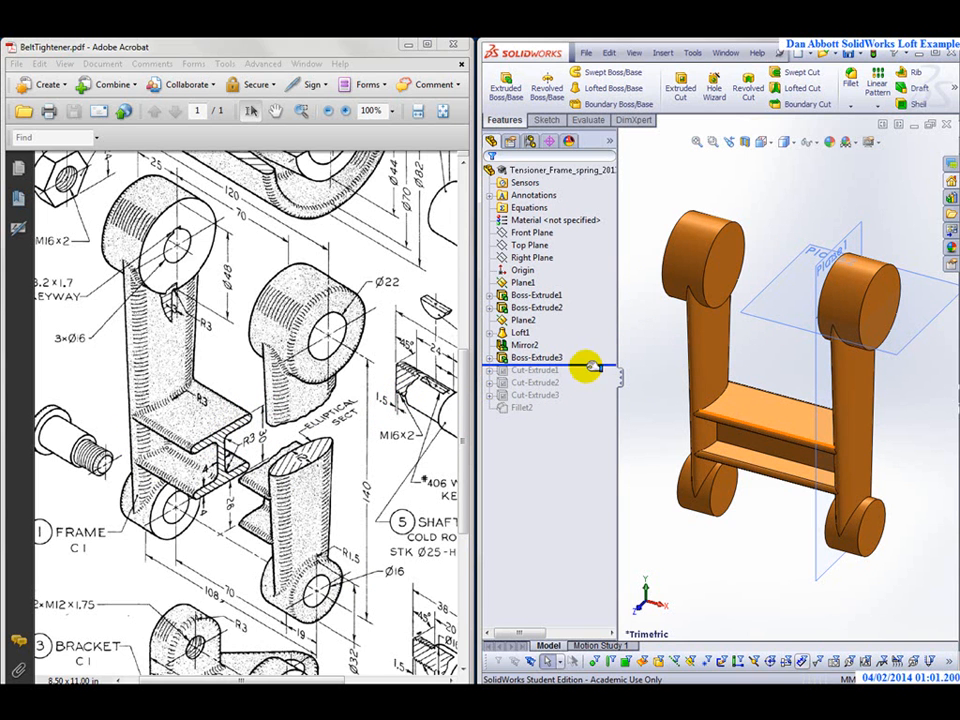
{"action": "left_click_drag", "start_coordinate": [592, 365], "coordinate": [586, 403]}
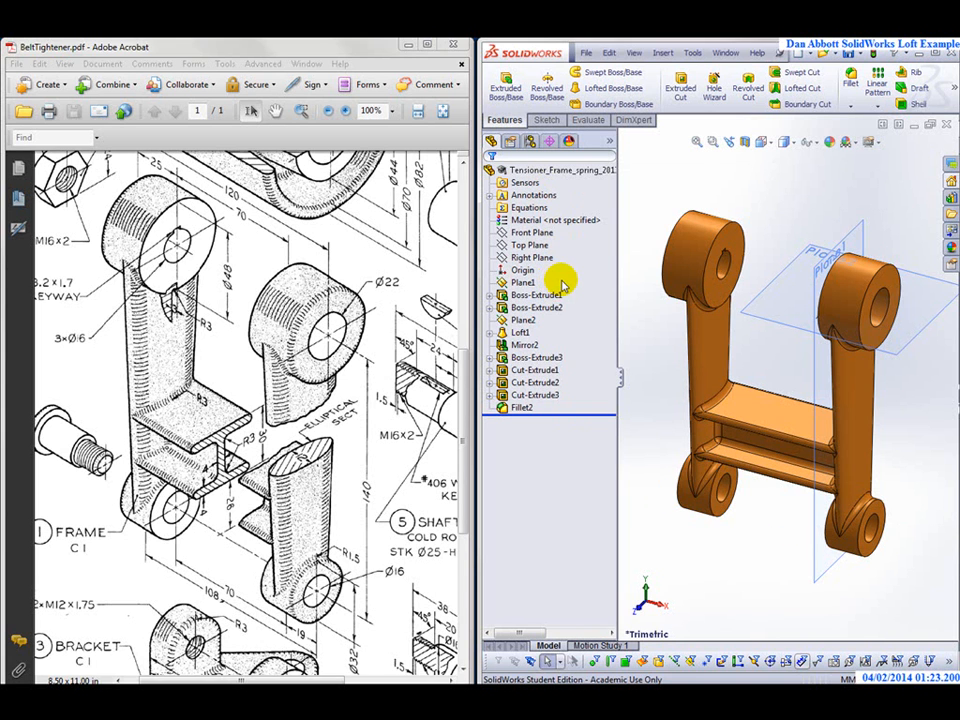
Switch to the blank Part1 document and create a reference plane offset 35 mm from the Right Plane
{"action": "left_click", "coordinate": [538, 295]}
{"action": "key", "text": "ctrl+Tab"}
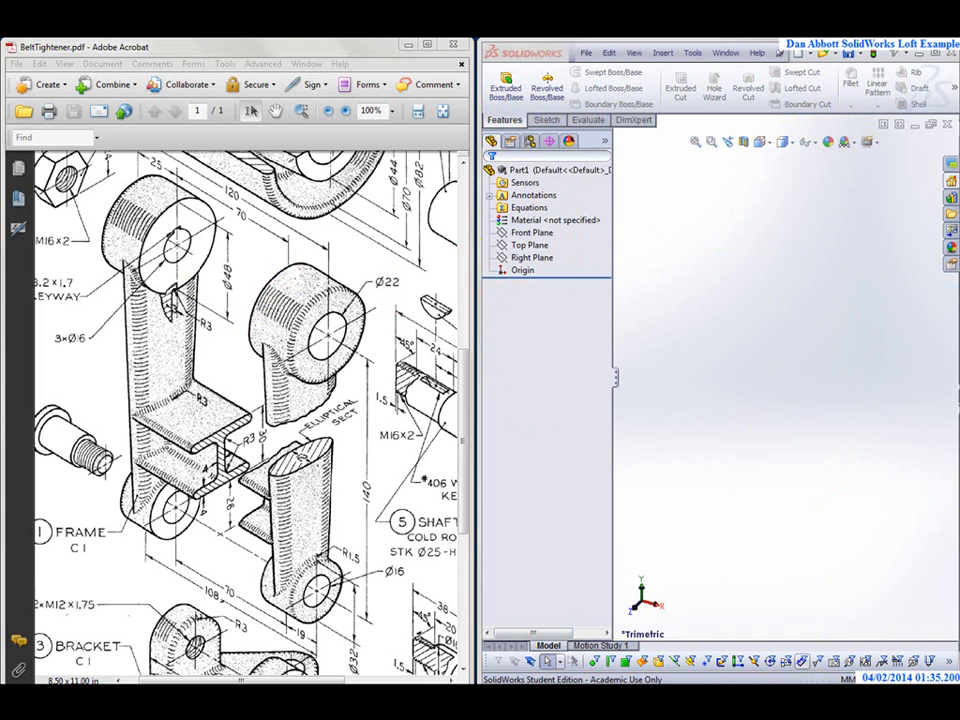
{"action": "mouse_move", "coordinate": [954, 89]}
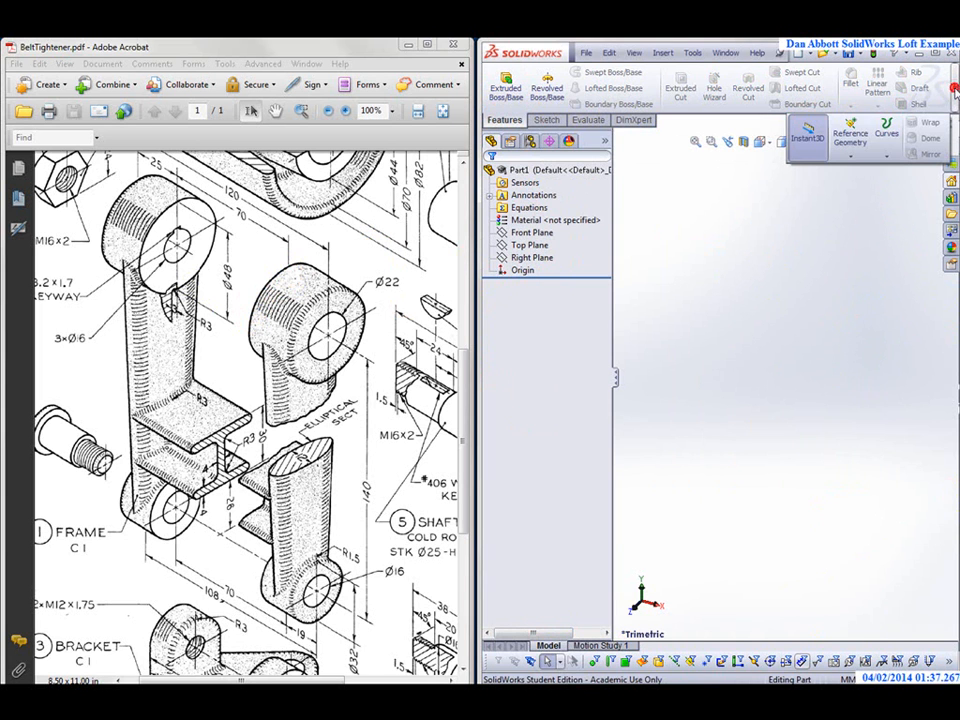
{"action": "left_click", "coordinate": [855, 138]}
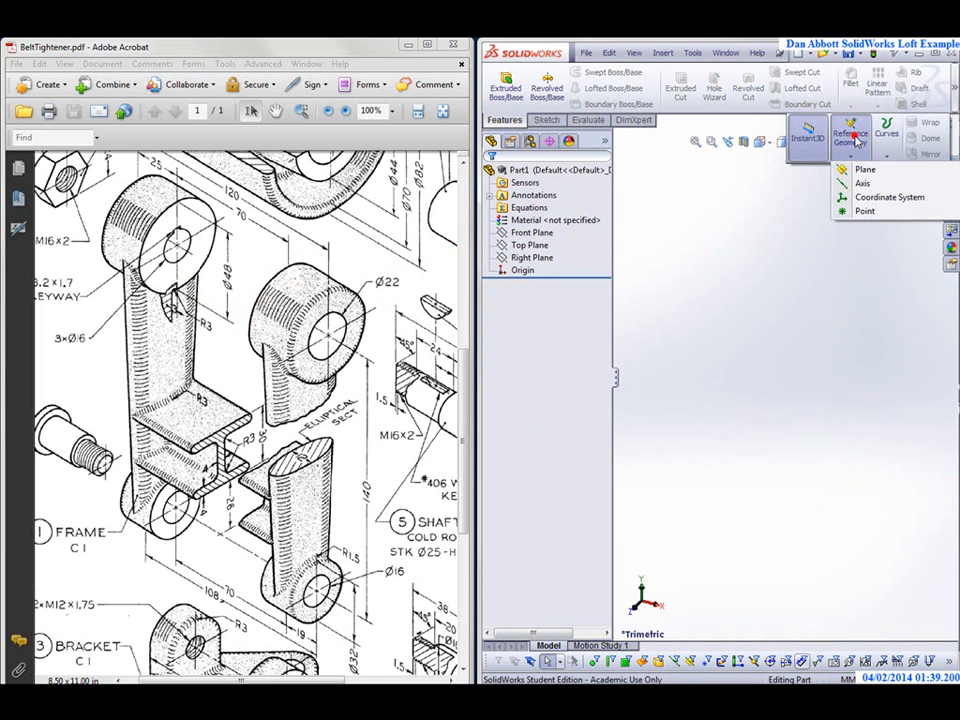
{"action": "left_click", "coordinate": [840, 170]}
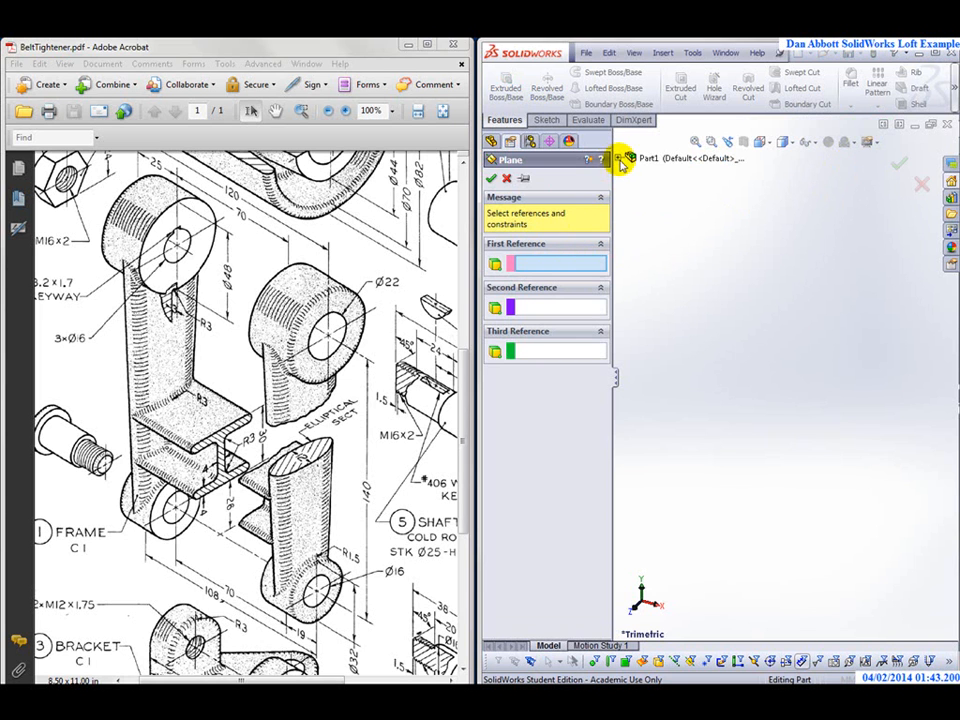
{"action": "left_click", "coordinate": [620, 158]}
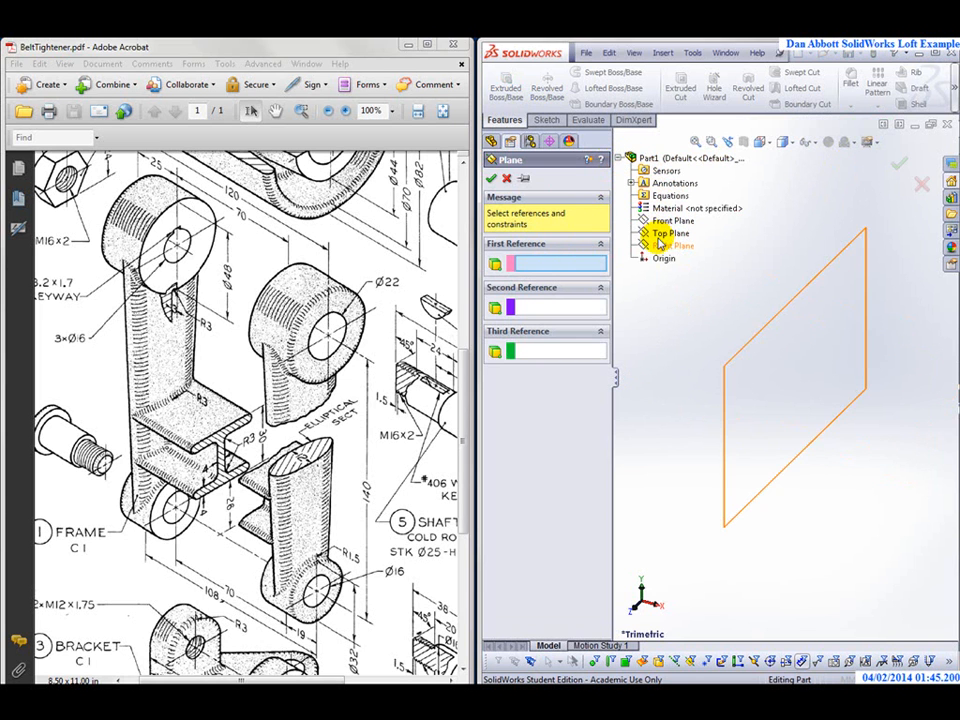
{"action": "left_click", "coordinate": [660, 247]}
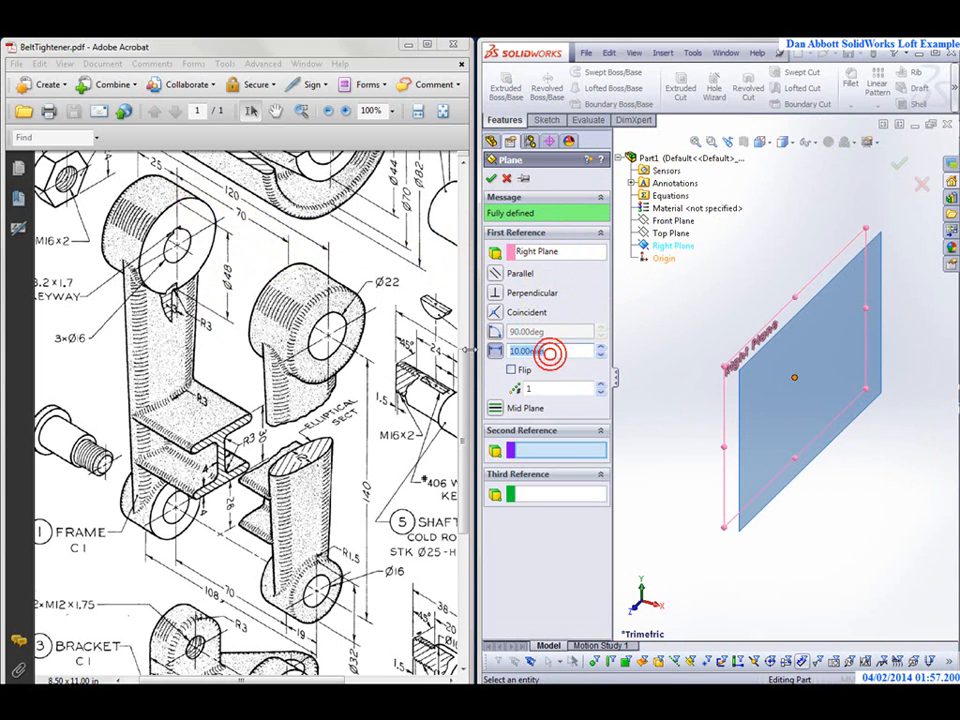
{"action": "type", "text": "5"}
{"action": "key", "text": "Return"}
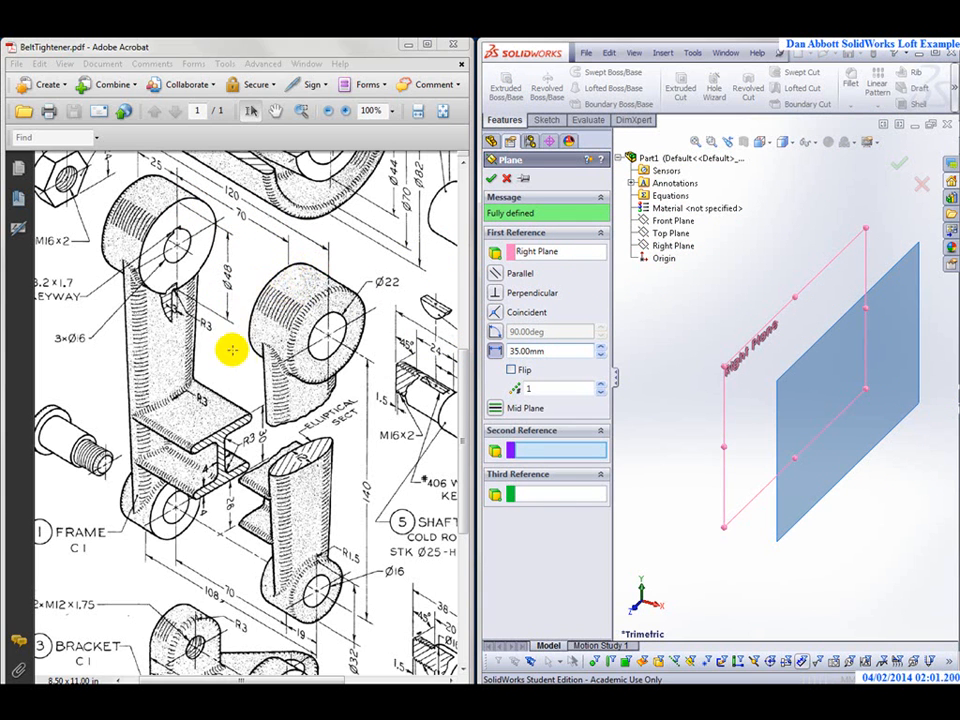
{"action": "left_click", "coordinate": [489, 178]}
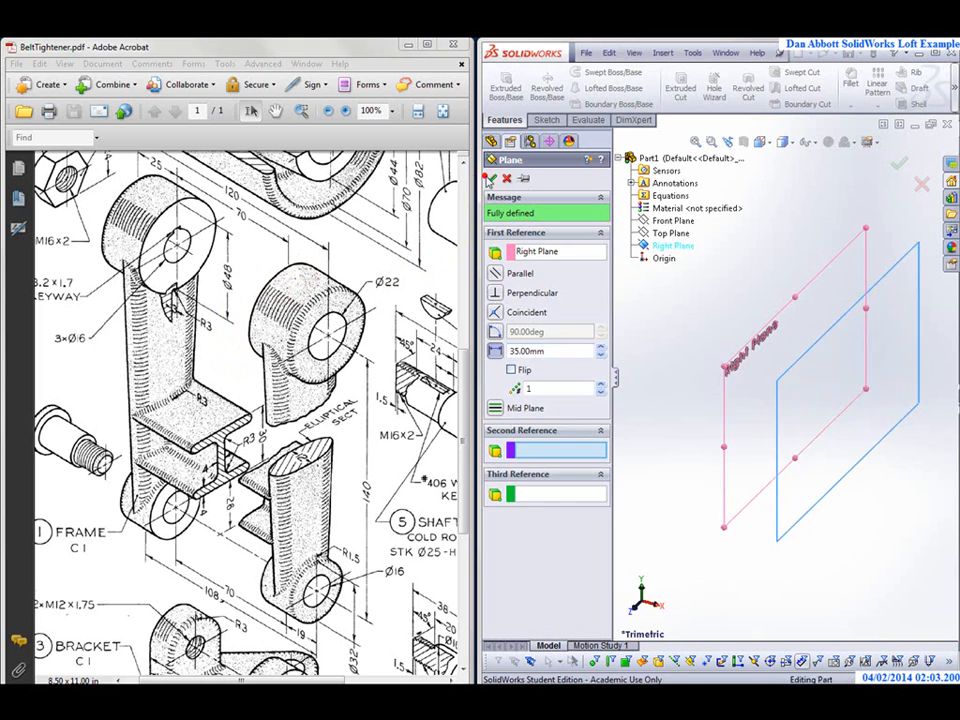
{"action": "left_click", "coordinate": [489, 178]}
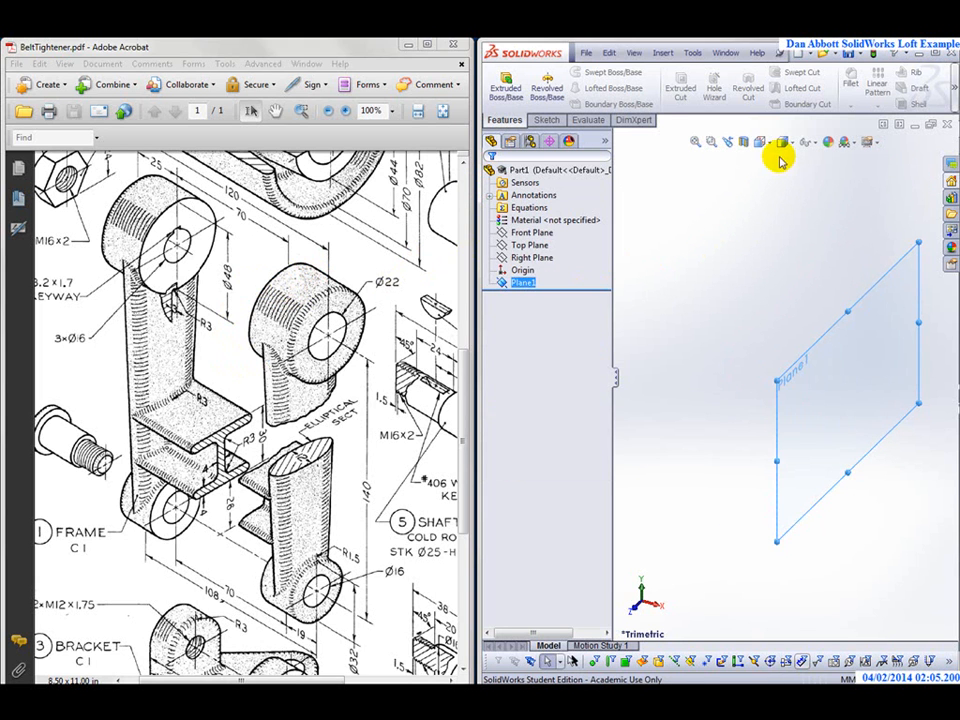
Start a sketch on the new offset plane and draw a vertical centerline about 86 mm long upward from the origin
{"action": "left_click", "coordinate": [548, 121]}
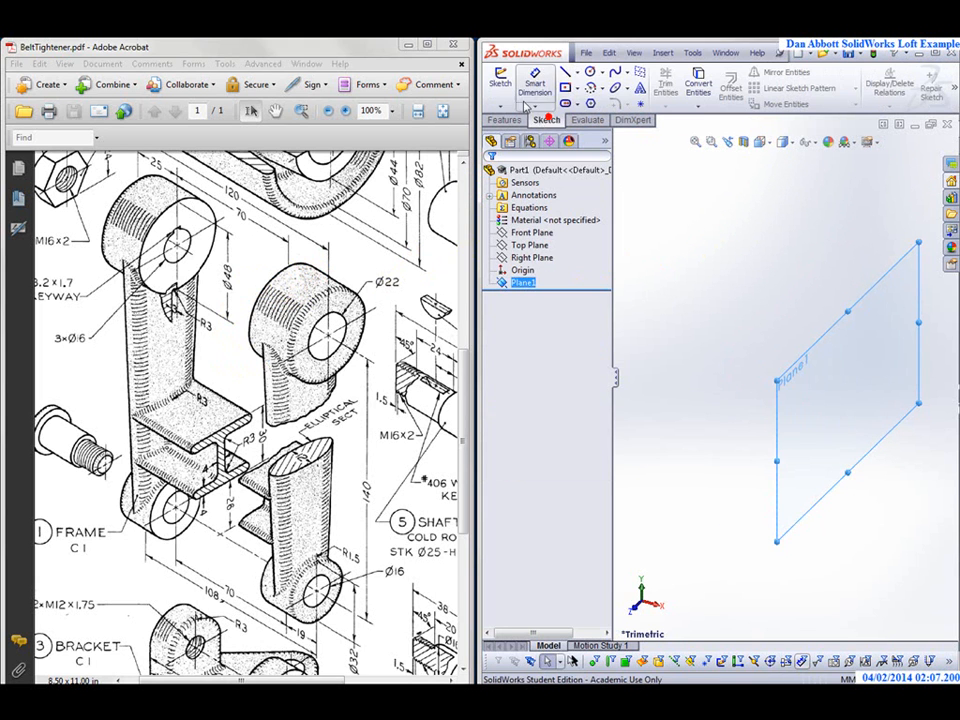
{"action": "left_click", "coordinate": [500, 85]}
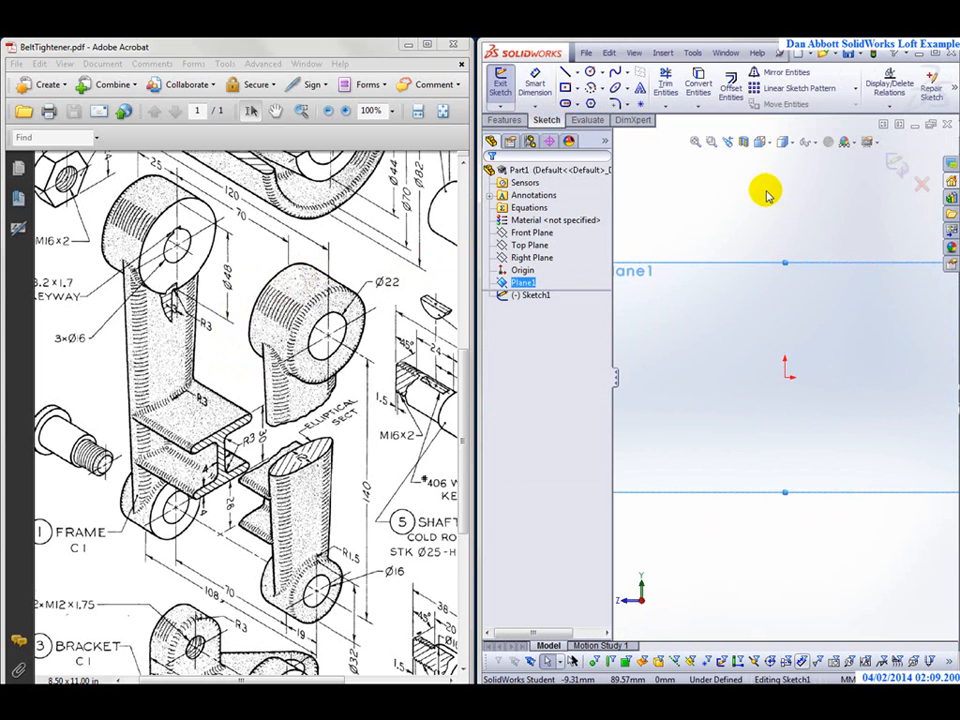
{"action": "left_click", "coordinate": [768, 145]}
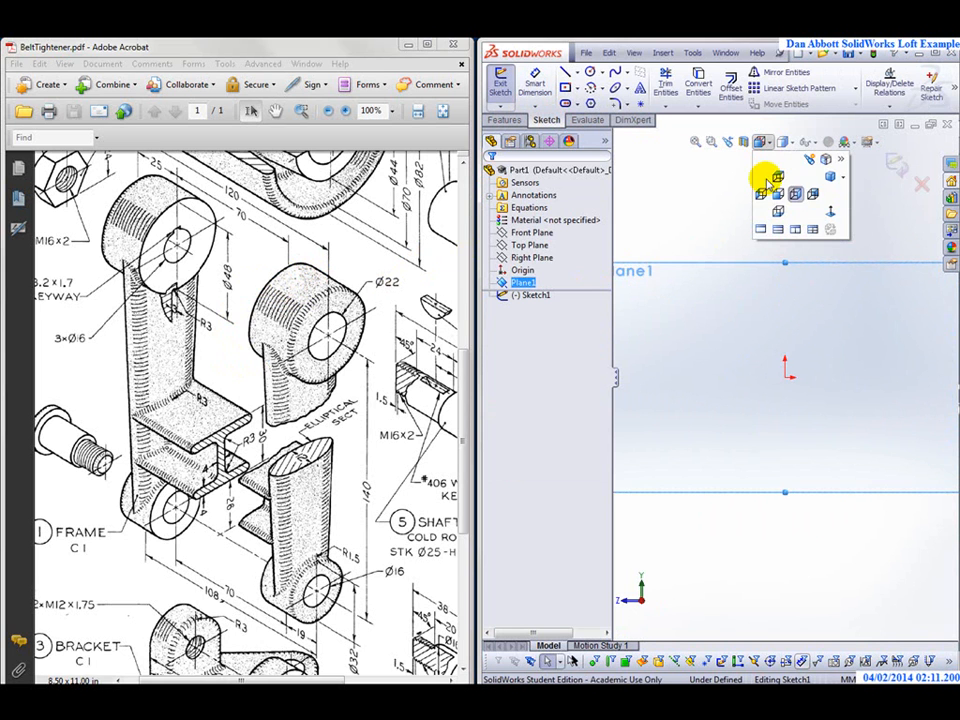
{"action": "left_click", "coordinate": [579, 74]}
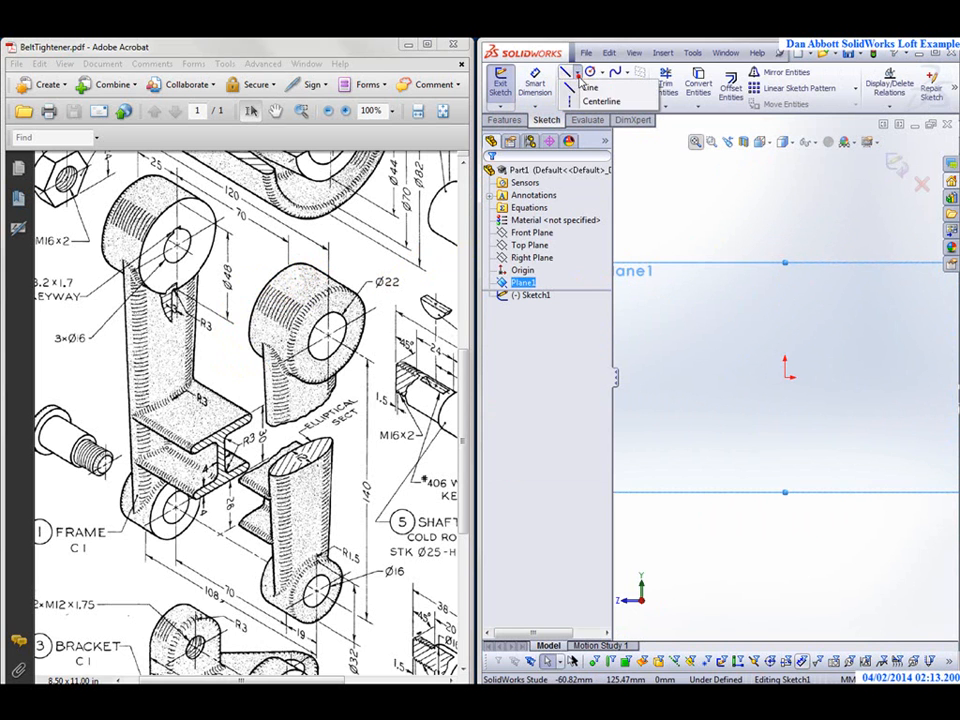
{"action": "left_click", "coordinate": [590, 101]}
{"action": "left_click", "coordinate": [786, 374]}
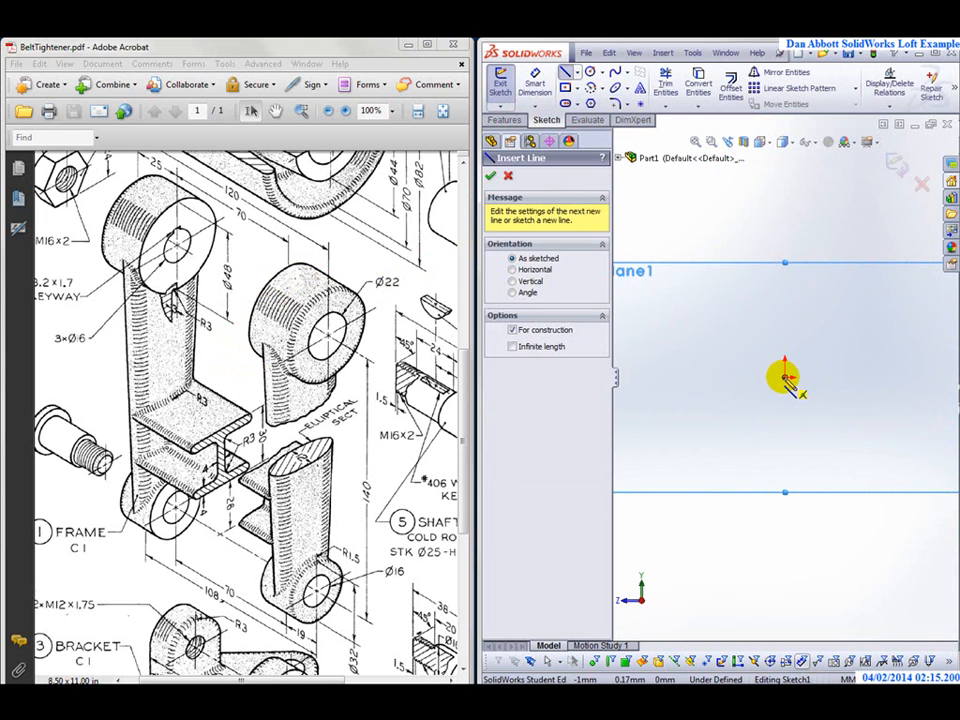
{"action": "left_click", "coordinate": [785, 198]}
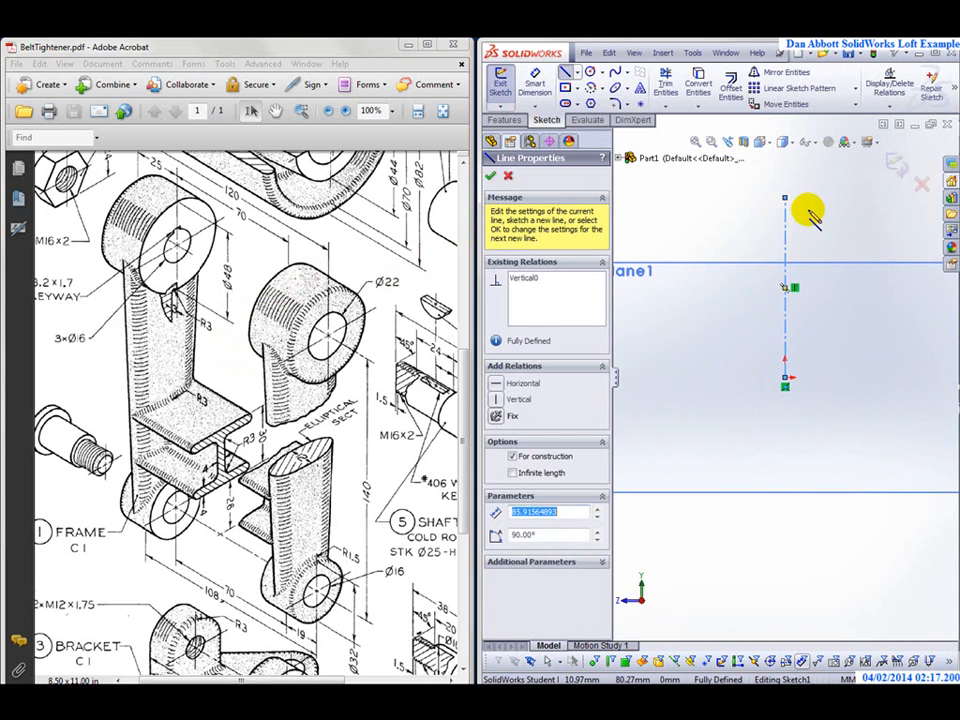
{"action": "key", "text": "Escape"}
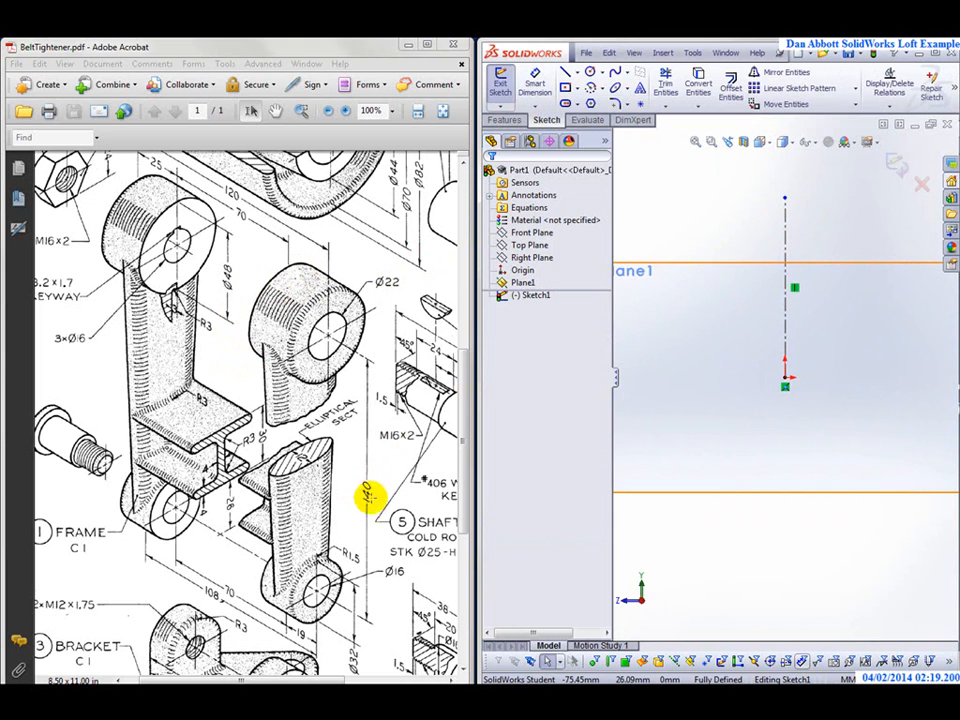
Dimension the vertical centerline's length to 140 mm
{"action": "left_click", "coordinate": [535, 84]}
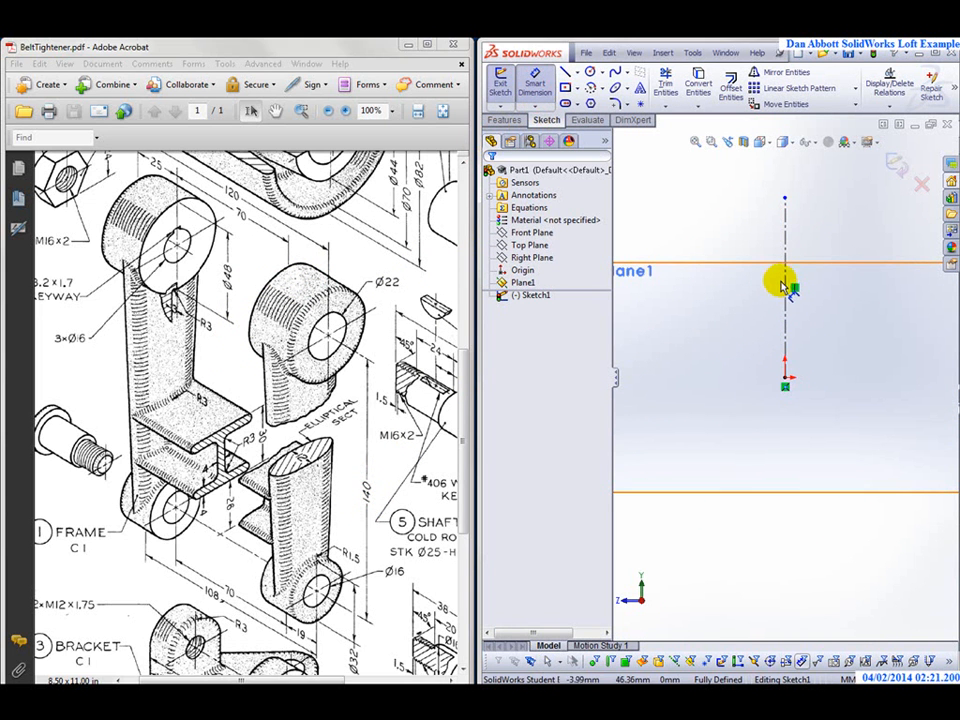
{"action": "left_click", "coordinate": [785, 286]}
{"action": "left_click", "coordinate": [739, 287]}
{"action": "type", "text": "140"}
{"action": "key", "text": "Return"}
{"action": "scroll", "coordinate": [789, 294], "scroll_direction": "up", "scroll_amount": 4}
{"action": "scroll", "coordinate": [821, 306], "scroll_direction": "down", "scroll_amount": 1}
{"action": "key", "text": "Escape"}
Resize the offset plane's displayed border so that it encloses the whole centerline
{"action": "left_click", "coordinate": [809, 350]}
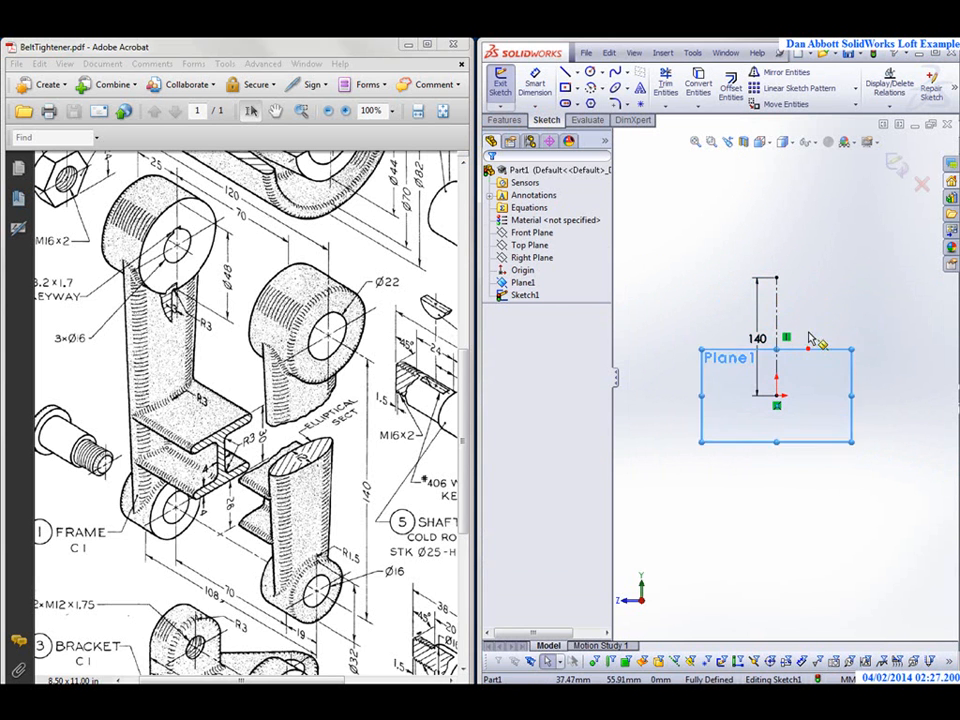
{"action": "left_click_drag", "start_coordinate": [812, 352], "coordinate": [806, 266]}
{"action": "left_click_drag", "start_coordinate": [846, 356], "coordinate": [839, 438]}
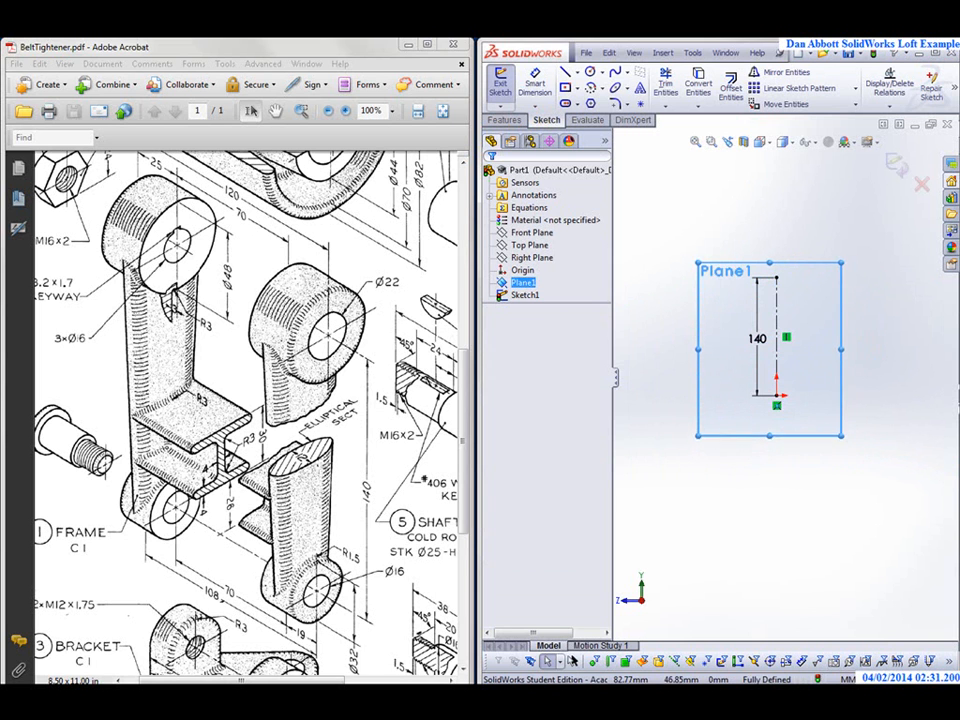
Draw a circle about 50 mm in diameter at the centerline's upper end and one about 39 mm in diameter at the origin
{"action": "scroll", "coordinate": [808, 330], "scroll_direction": "down", "scroll_amount": 4}
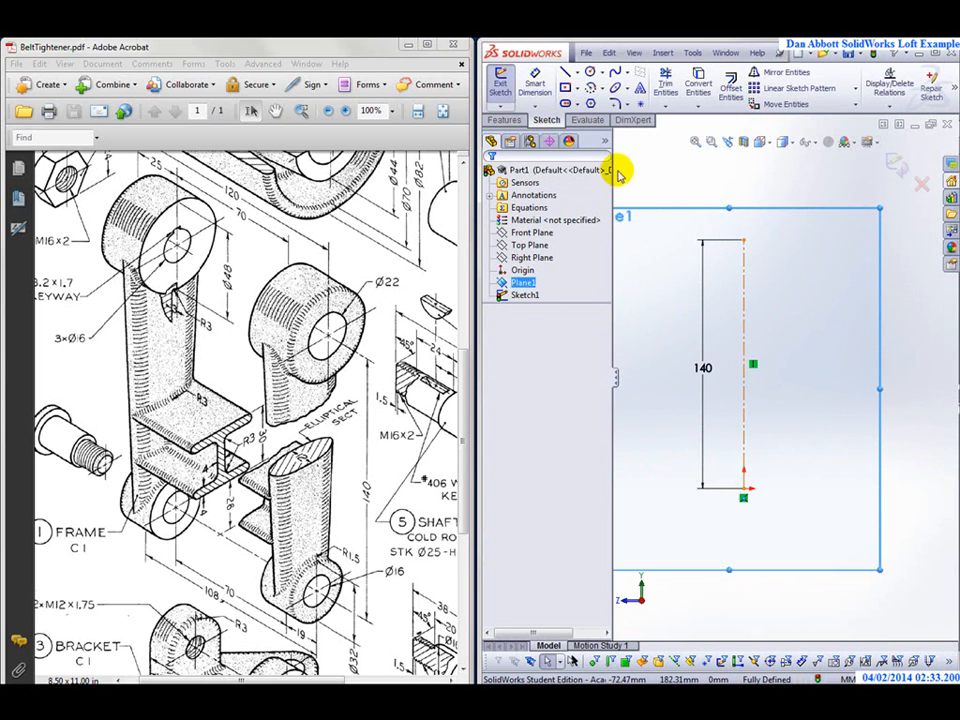
{"action": "left_click", "coordinate": [590, 72]}
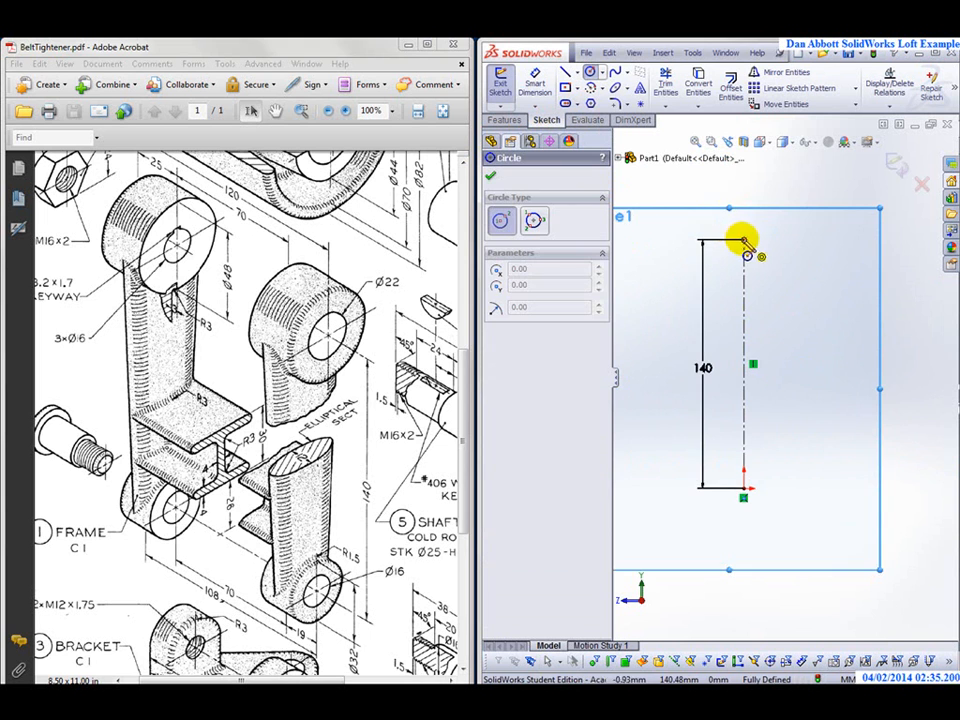
{"action": "left_click", "coordinate": [744, 240]}
{"action": "left_click", "coordinate": [790, 258]}
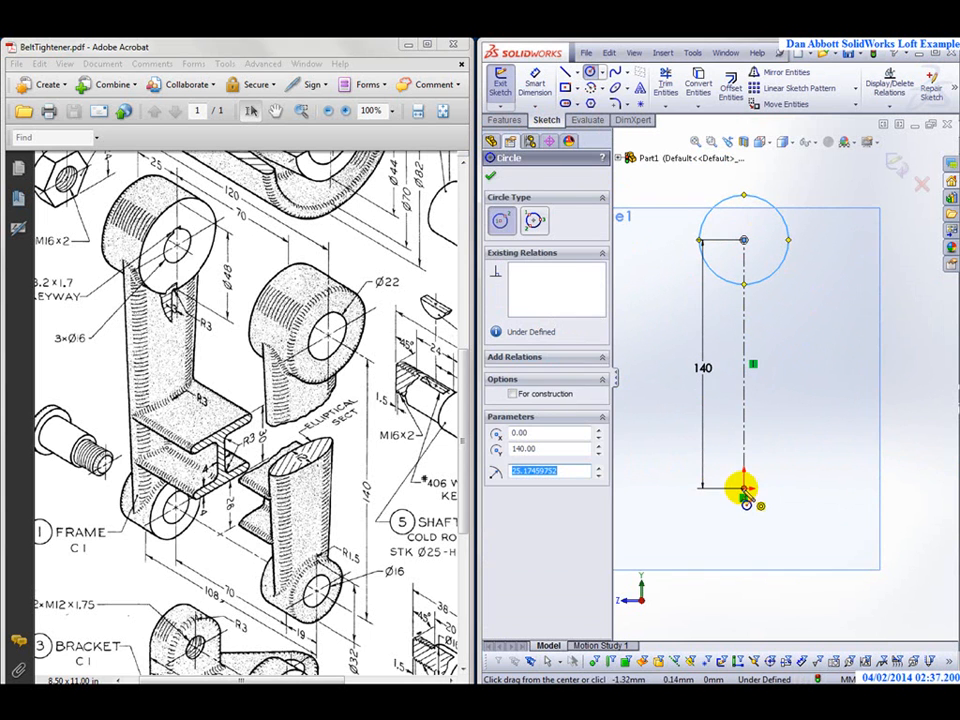
{"action": "left_click", "coordinate": [744, 490]}
{"action": "left_click", "coordinate": [777, 524]}
Dimension the upper circle's diameter to 48 mm
{"action": "left_click", "coordinate": [535, 83]}
{"action": "left_click", "coordinate": [787, 258]}
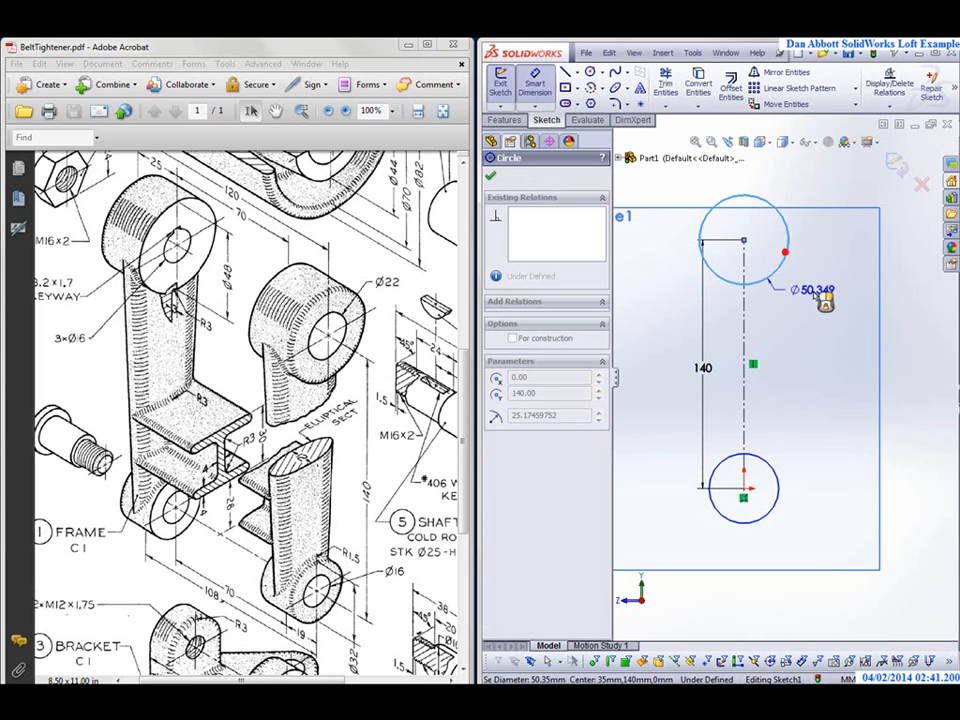
{"action": "left_click", "coordinate": [842, 292]}
{"action": "type", "text": "48"}
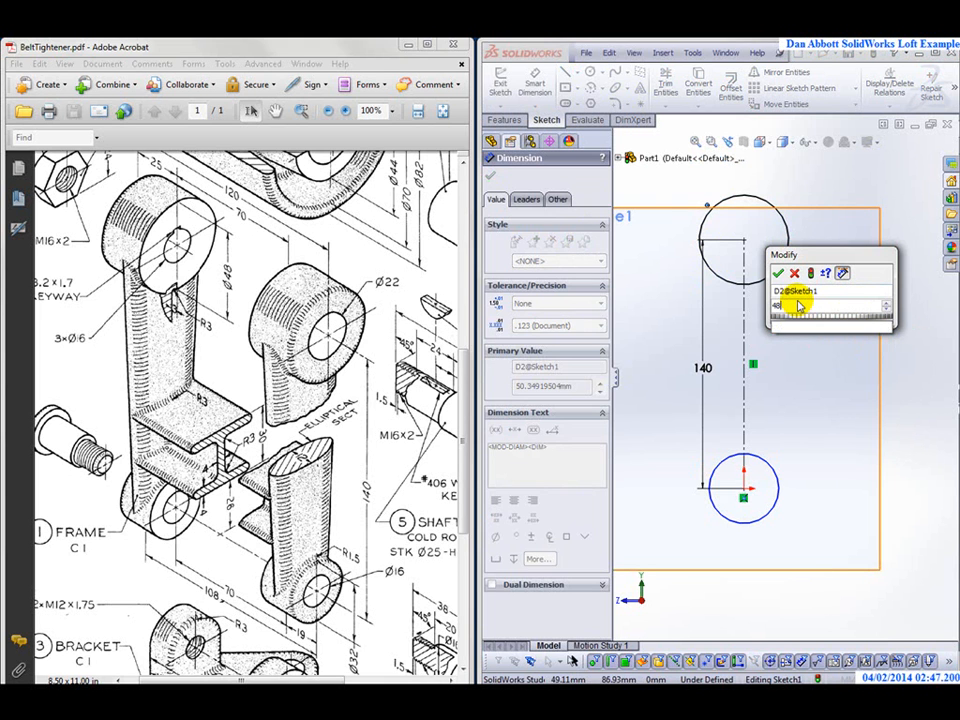
{"action": "key", "text": "Return"}
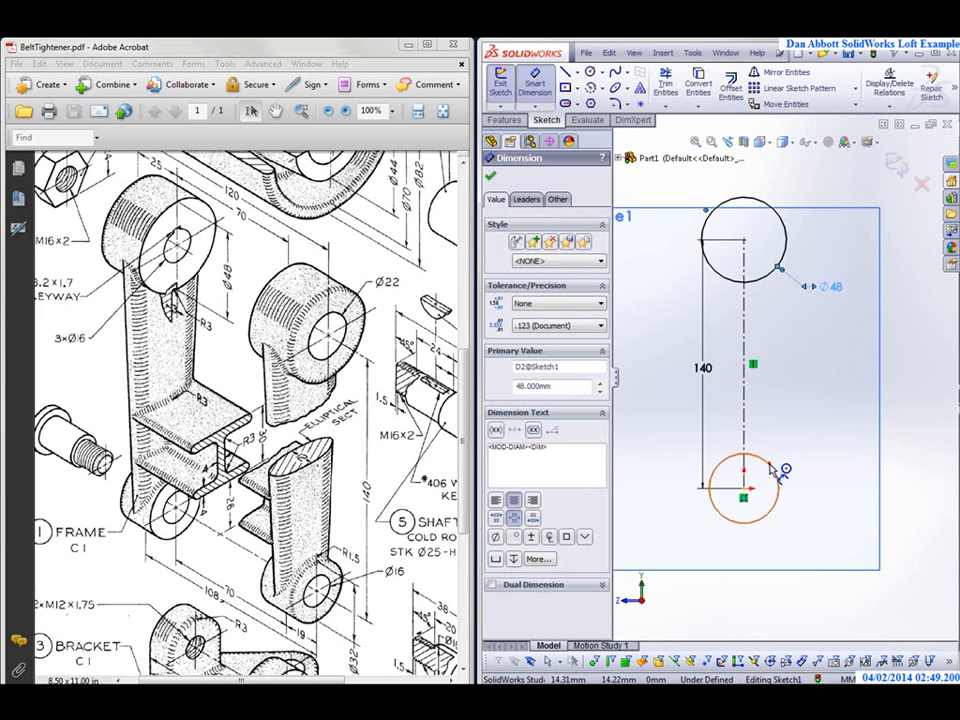
Dimension the lower circle's diameter to 32 mm
{"action": "left_click", "coordinate": [772, 468]}
{"action": "left_click", "coordinate": [845, 432]}
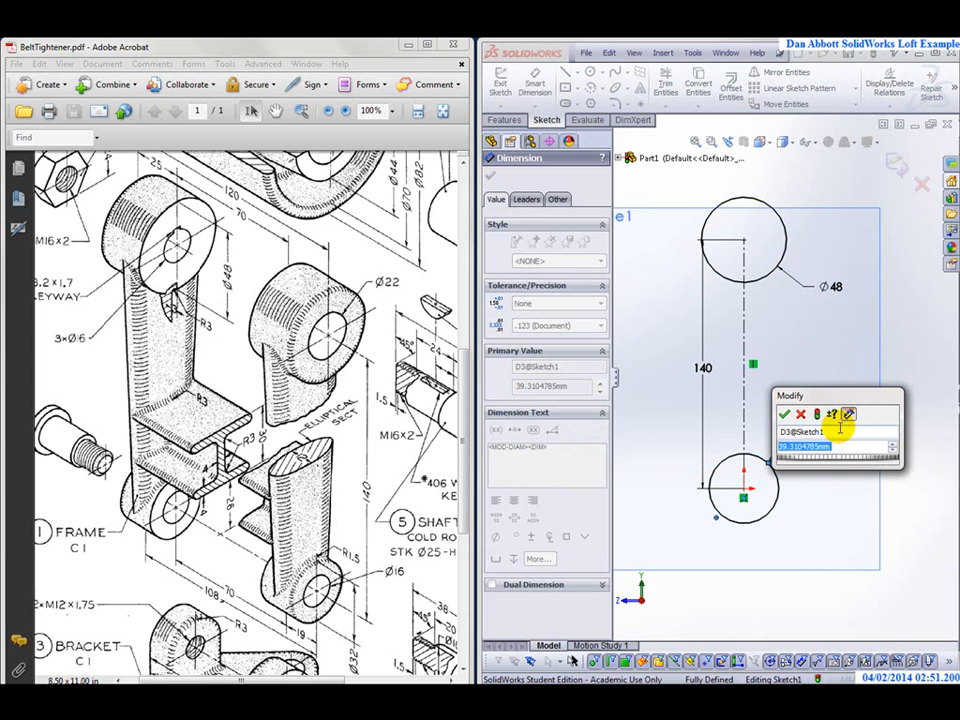
{"action": "type", "text": "32"}
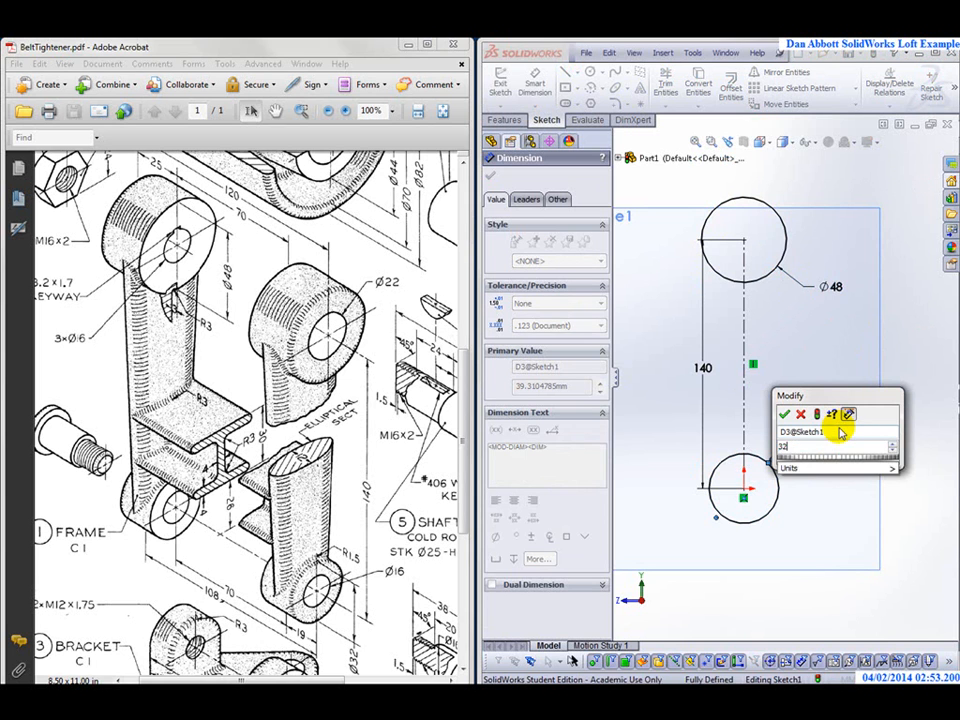
{"action": "key", "text": "Return"}
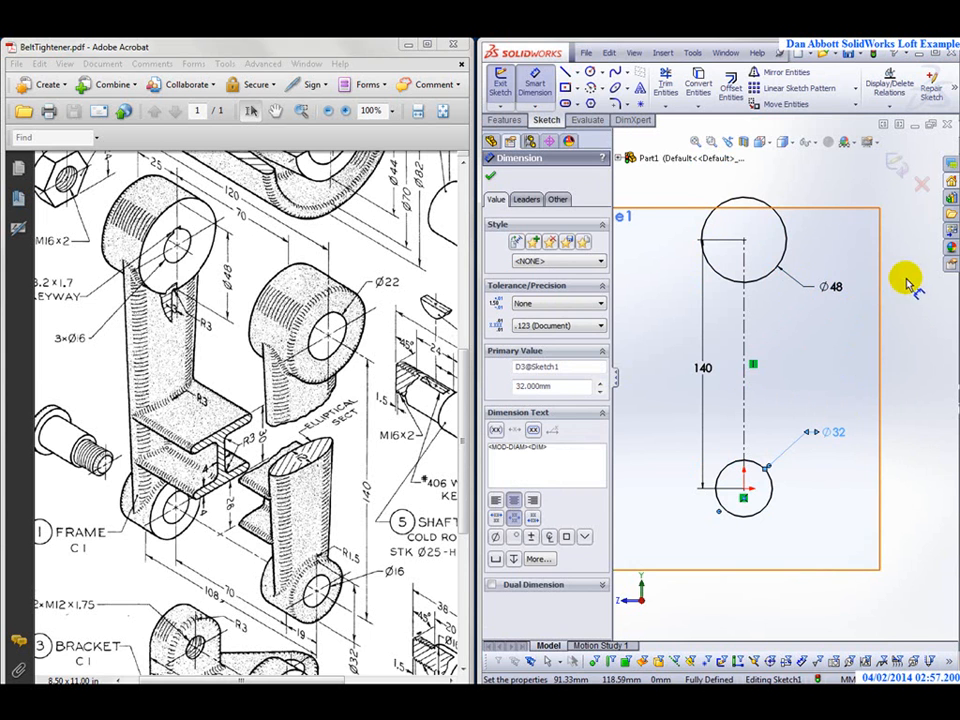
Extrude only the lower circle's region to a blind depth of 19 mm
{"action": "left_click", "coordinate": [505, 120]}
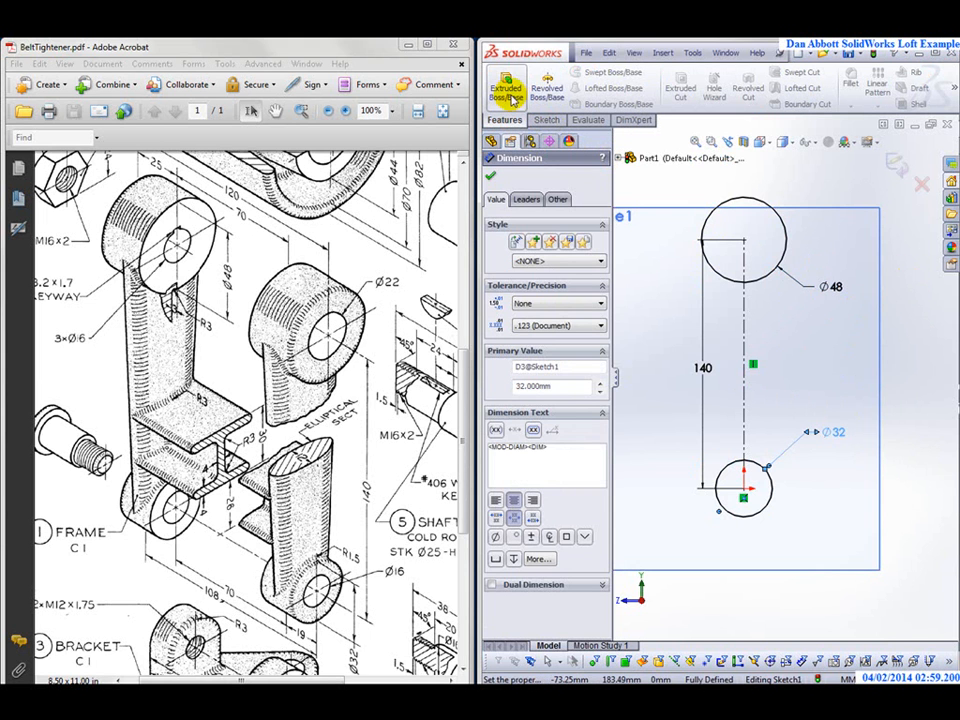
{"action": "left_click", "coordinate": [508, 92]}
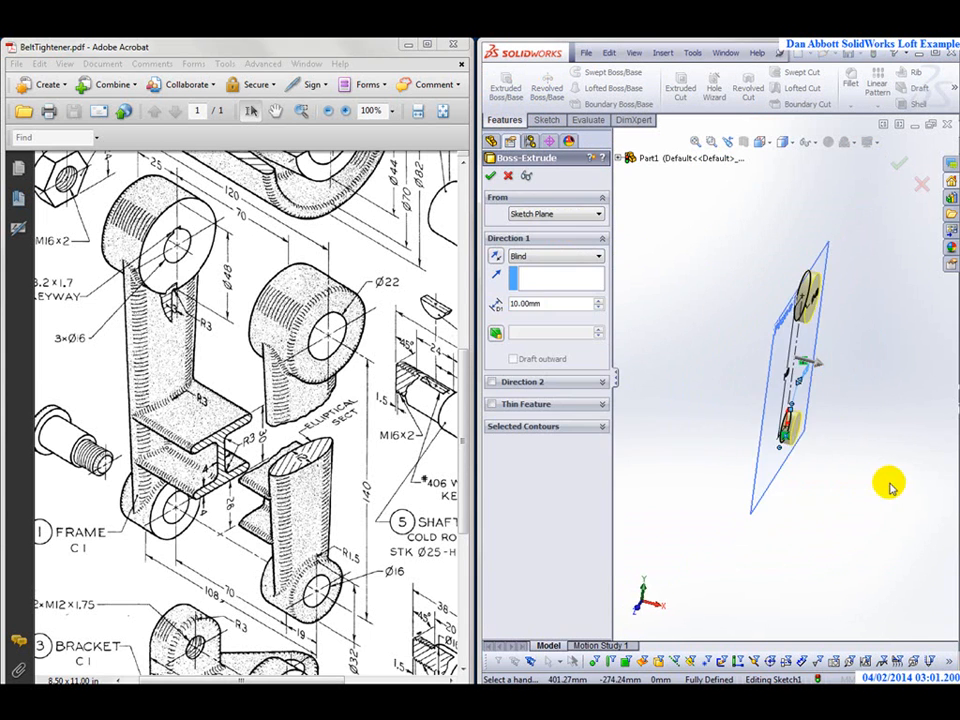
{"action": "left_click", "coordinate": [553, 430]}
{"action": "mouse_move", "coordinate": [742, 398]}
{"action": "middle_mouse_down"}
{"action": "mouse_move", "coordinate": [819, 444]}
{"action": "mouse_move", "coordinate": [797, 420]}
{"action": "middle_mouse_up"}
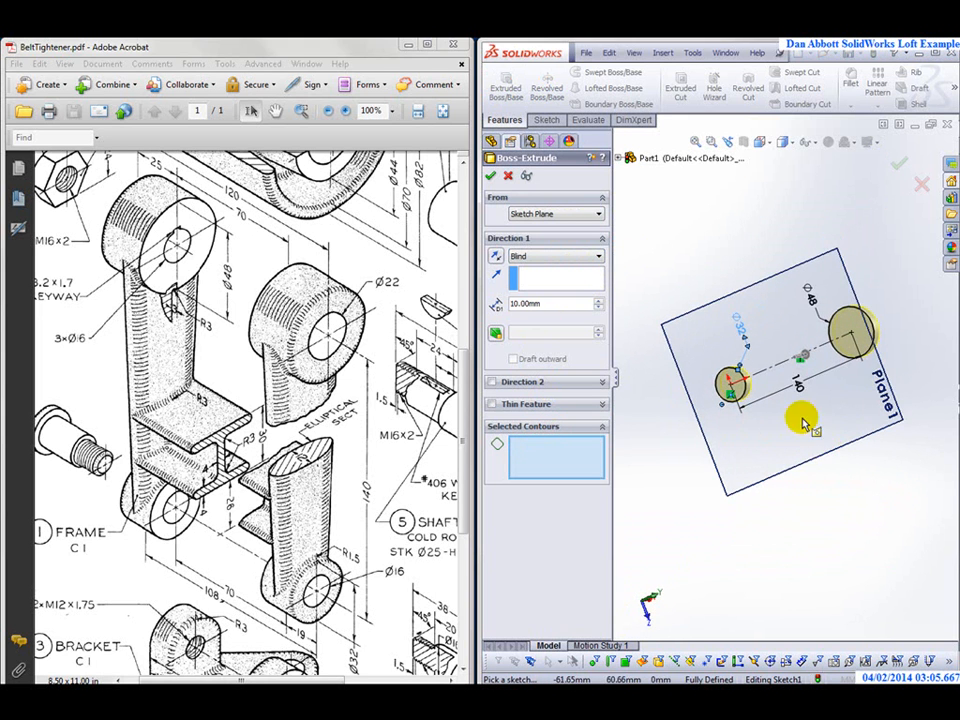
{"action": "left_click", "coordinate": [735, 398]}
{"action": "mouse_move", "coordinate": [735, 398]}
{"action": "middle_mouse_down"}
{"action": "mouse_move", "coordinate": [851, 463]}
{"action": "mouse_move", "coordinate": [793, 398]}
{"action": "mouse_move", "coordinate": [821, 424]}
{"action": "middle_mouse_up"}
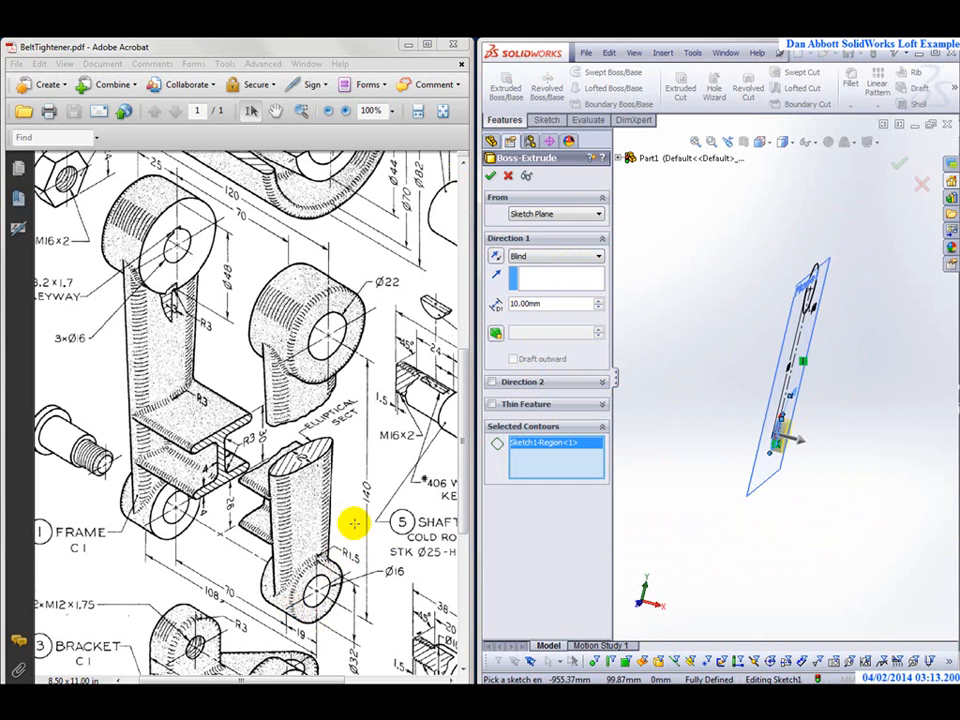
{"action": "left_click", "coordinate": [521, 303]}
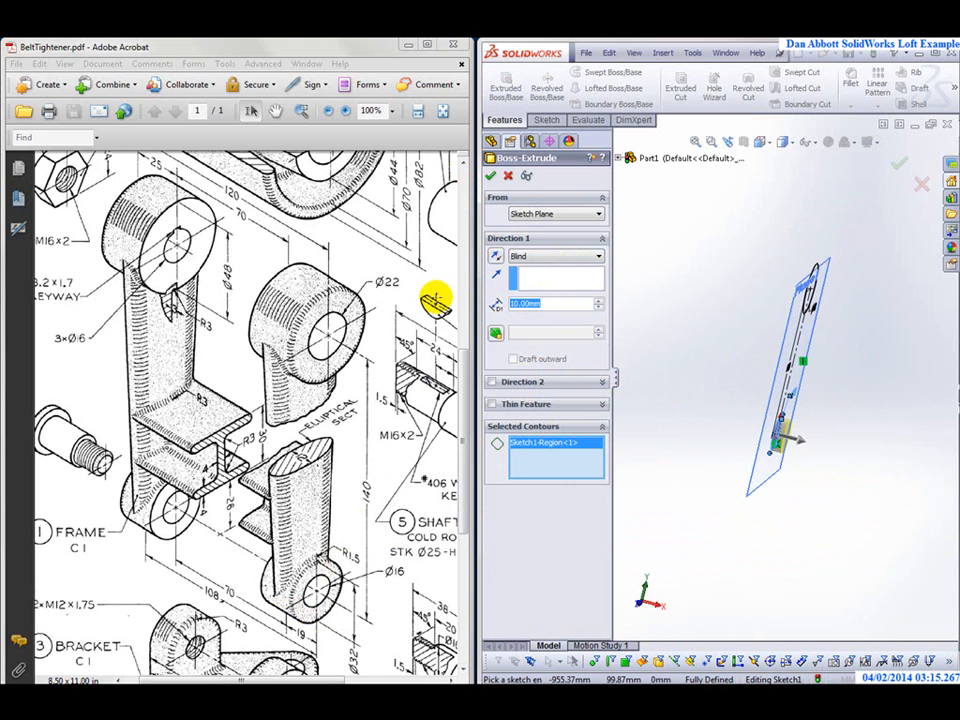
{"action": "type", "text": "19"}
{"action": "key", "text": "Return"}
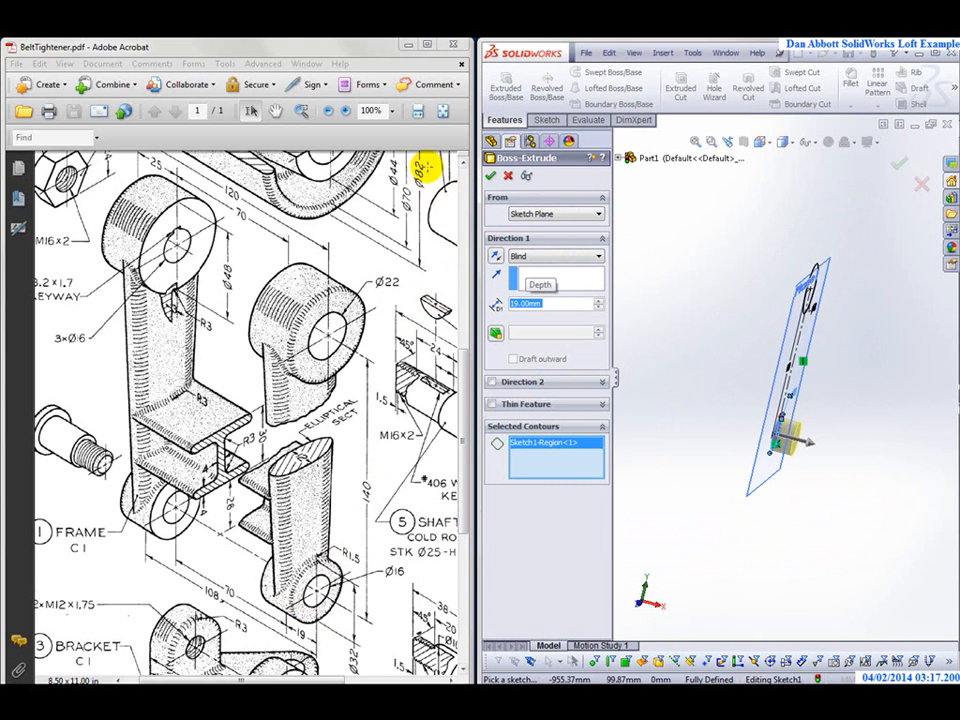
{"action": "left_click", "coordinate": [490, 175]}
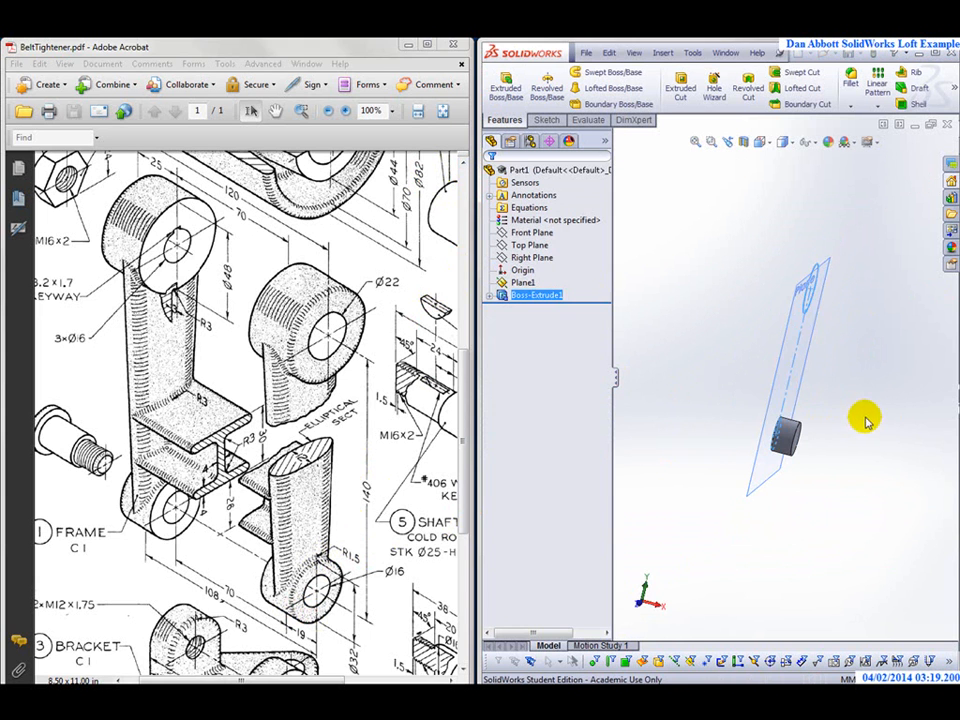
Start a second boss extrusion from Sketch1, replacing its whole-sketch contour with only the upper circle's region
{"action": "scroll", "coordinate": [872, 328], "scroll_direction": "down", "scroll_amount": 2}
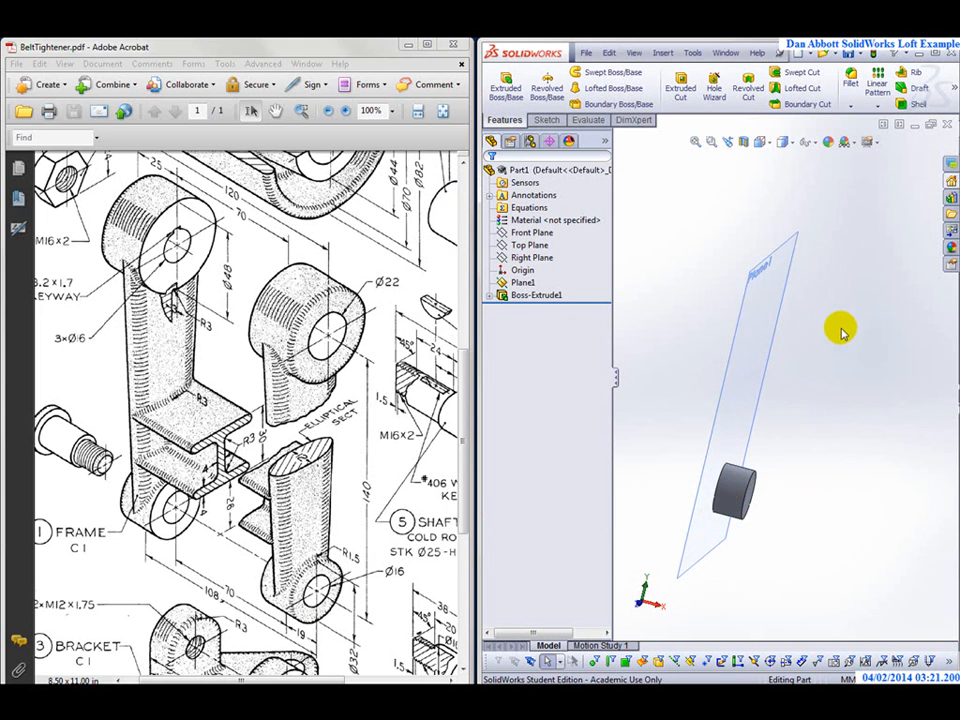
{"action": "left_click", "coordinate": [516, 88]}
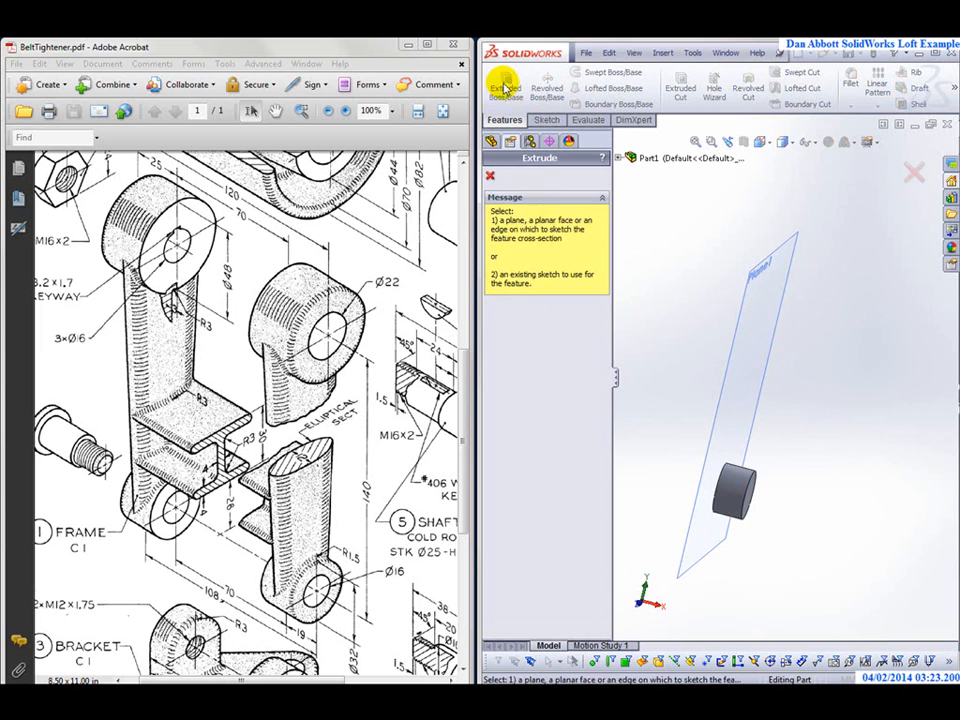
{"action": "left_click", "coordinate": [620, 159]}
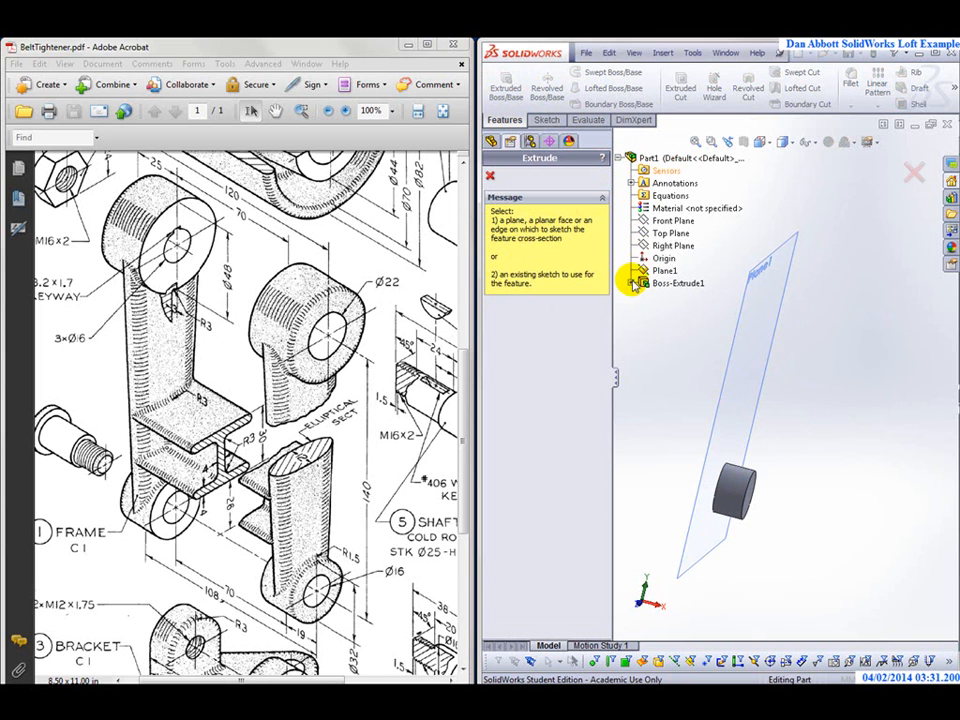
{"action": "left_click", "coordinate": [679, 300]}
{"action": "left_click", "coordinate": [676, 302]}
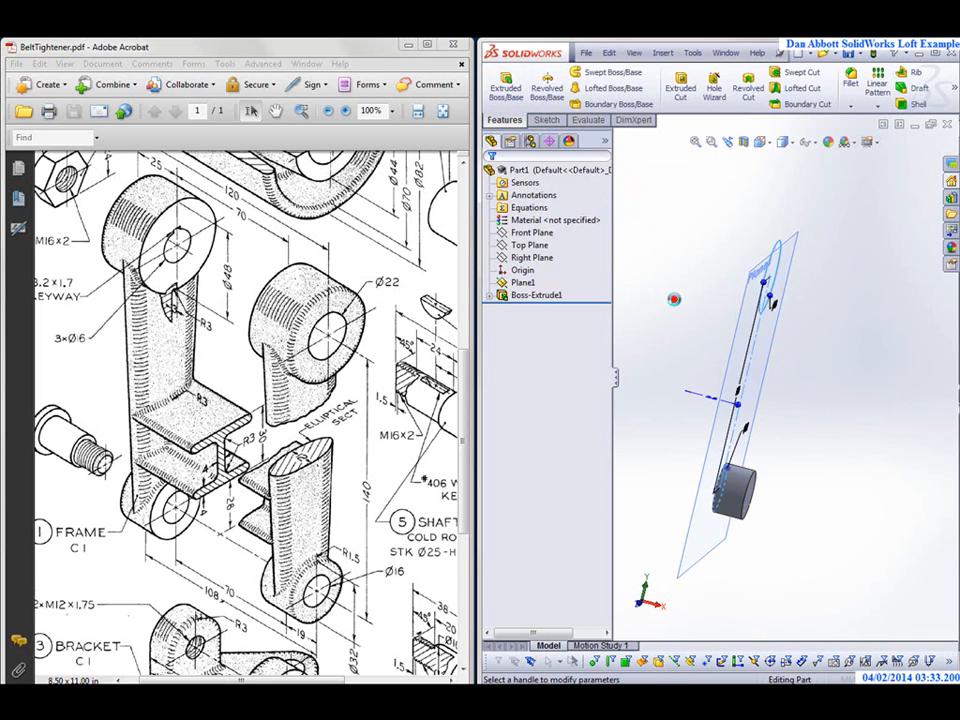
{"action": "mouse_move", "coordinate": [838, 394]}
{"action": "middle_mouse_down"}
{"action": "mouse_move", "coordinate": [821, 388]}
{"action": "mouse_move", "coordinate": [821, 343]}
{"action": "mouse_move", "coordinate": [826, 420]}
{"action": "middle_mouse_up"}
{"action": "left_click", "coordinate": [557, 445]}
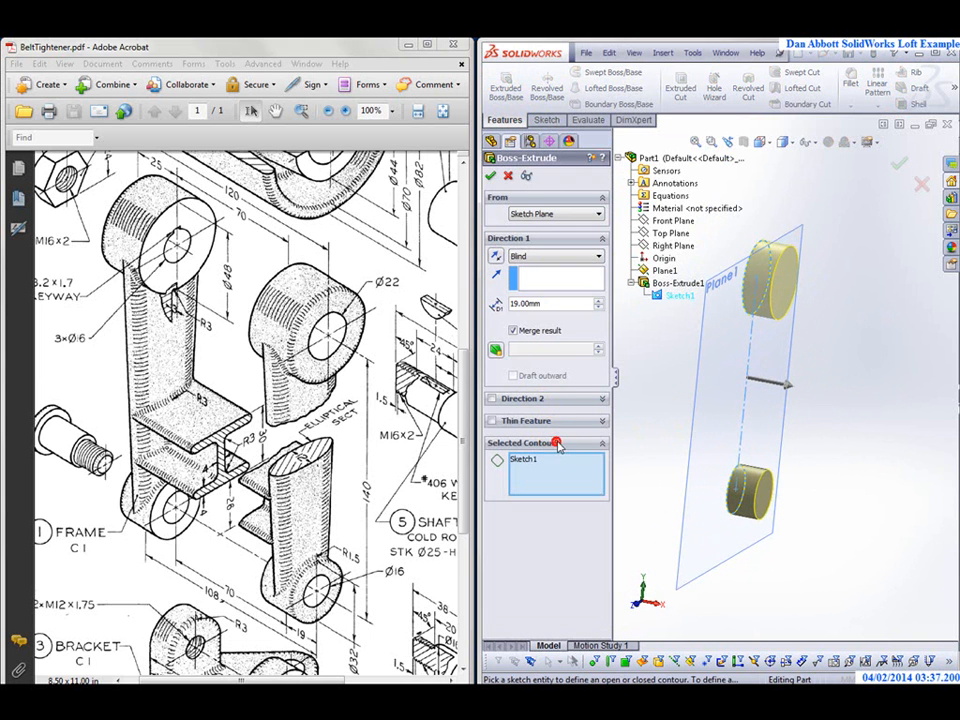
{"action": "left_click", "coordinate": [549, 464]}
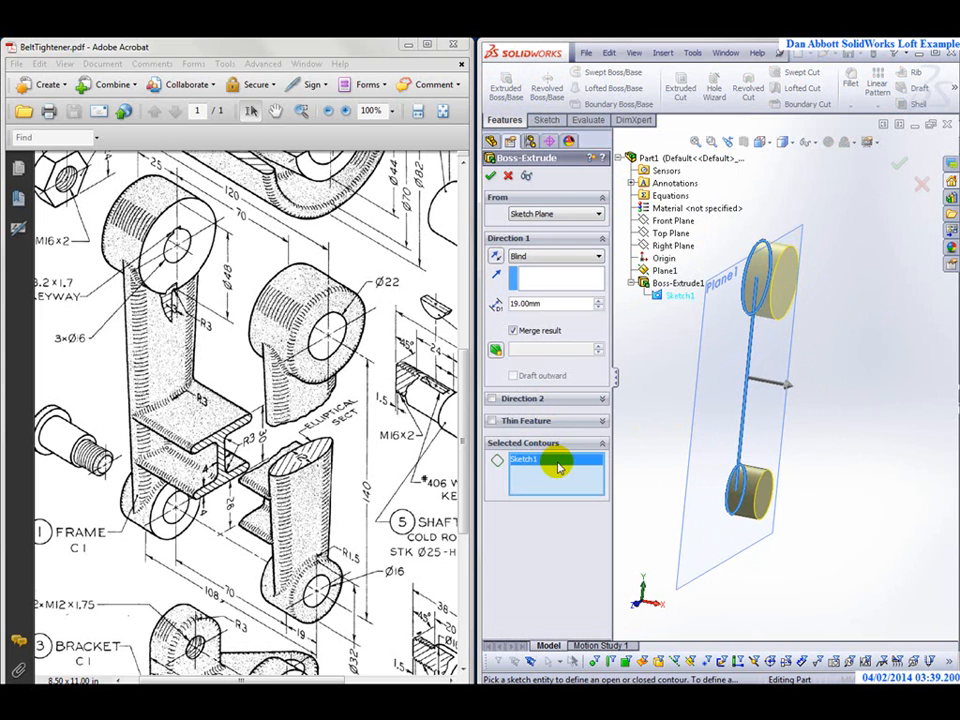
{"action": "key", "text": "Delete"}
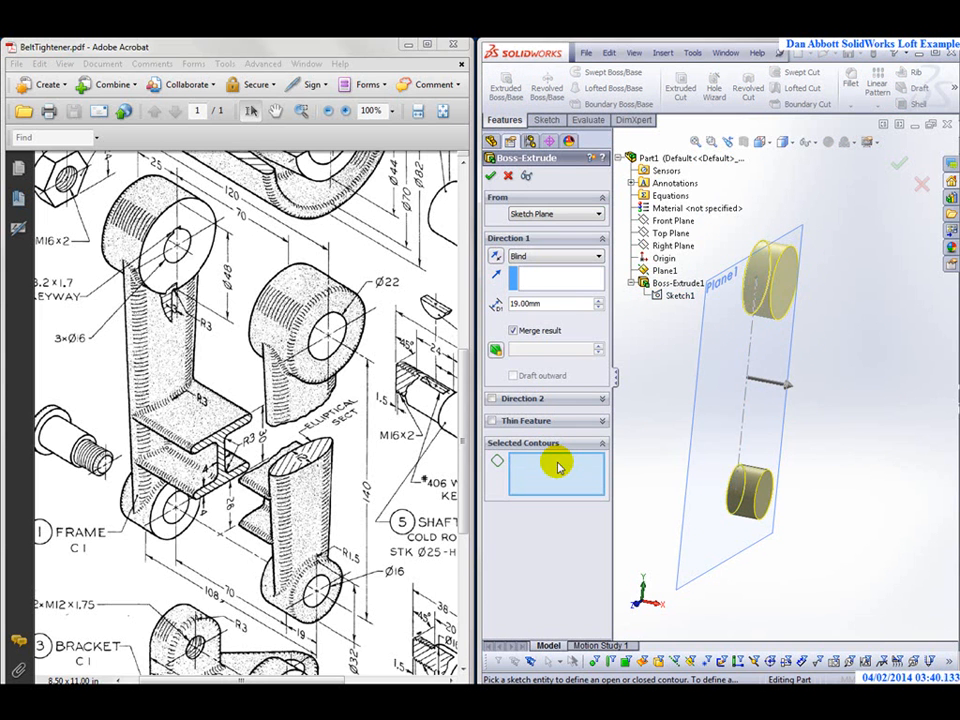
{"action": "left_click", "coordinate": [770, 292]}
Set the upper boss's blind extrusion depth to 25 mm and finish the feature
{"action": "mouse_move", "coordinate": [875, 410]}
{"action": "middle_mouse_down"}
{"action": "mouse_move", "coordinate": [904, 422]}
{"action": "mouse_move", "coordinate": [874, 407]}
{"action": "middle_mouse_up"}
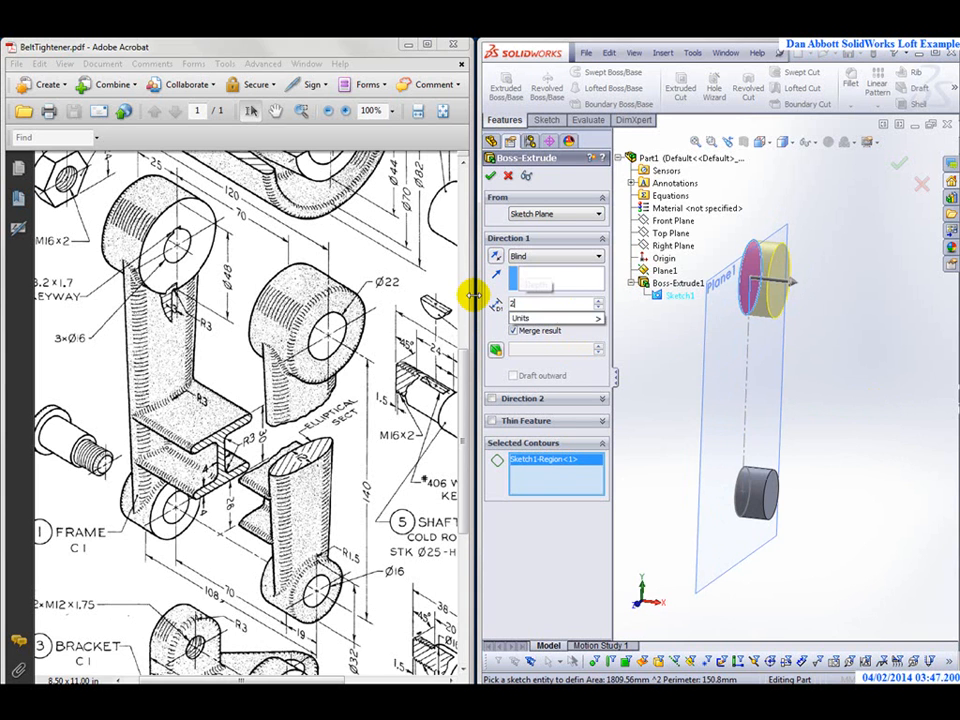
{"action": "type", "text": "25"}
{"action": "key", "text": "Return"}
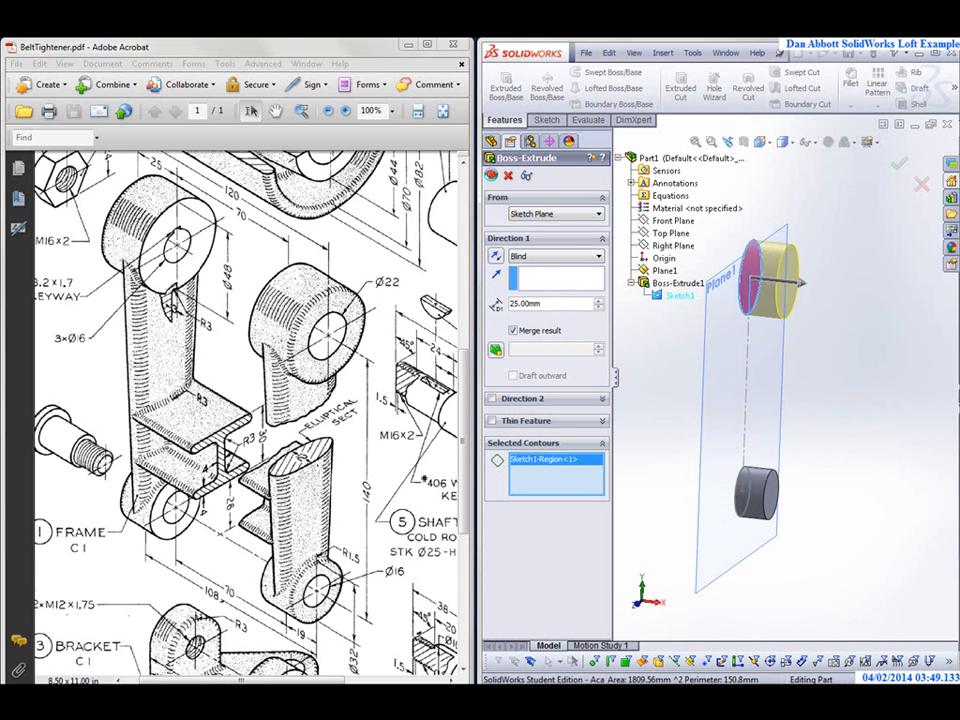
{"action": "left_click", "coordinate": [492, 177]}
{"action": "left_click", "coordinate": [799, 253]}
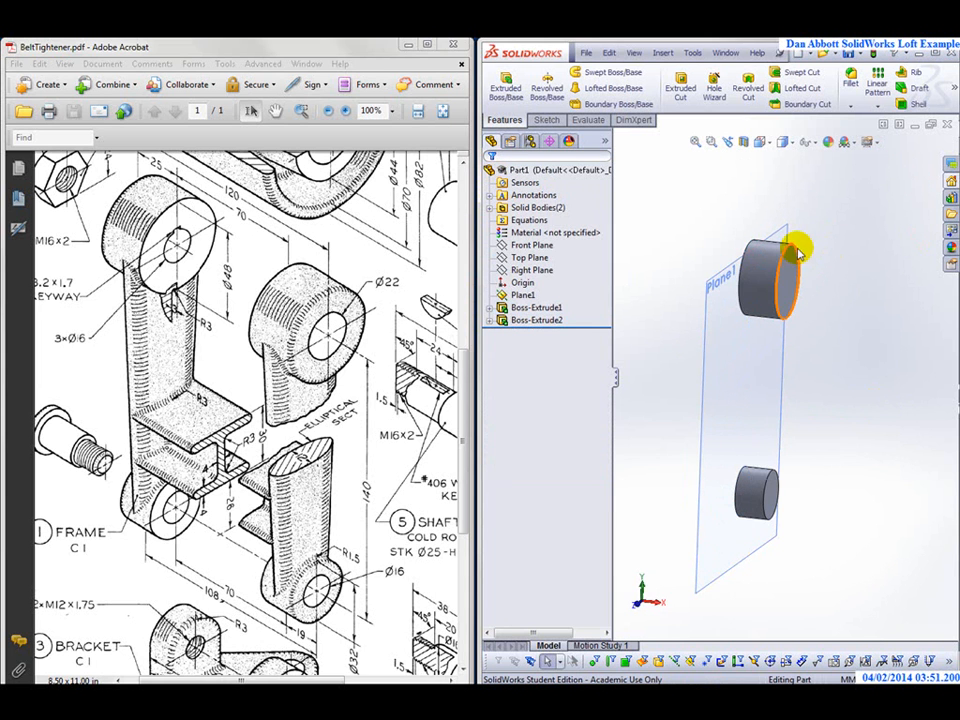
Start a new sketch on the Top Plane, seen from the bottom of the part
{"action": "mouse_move", "coordinate": [857, 374]}
{"action": "middle_mouse_down"}
{"action": "mouse_move", "coordinate": [896, 369]}
{"action": "mouse_move", "coordinate": [851, 379]}
{"action": "middle_mouse_up"}
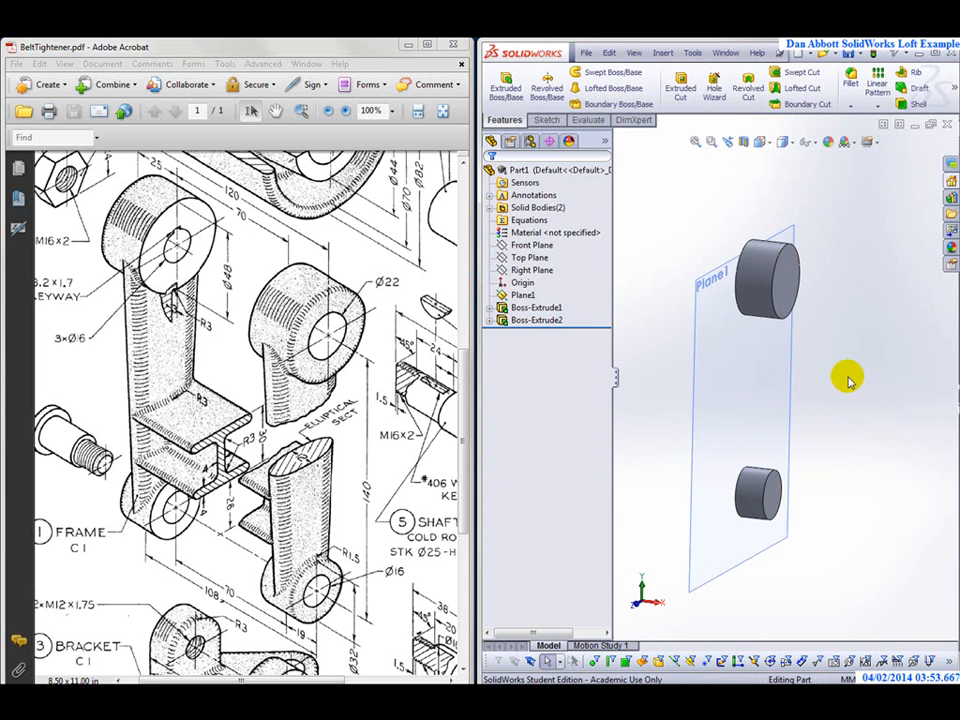
{"action": "left_click", "coordinate": [762, 141]}
{"action": "left_click", "coordinate": [778, 200]}
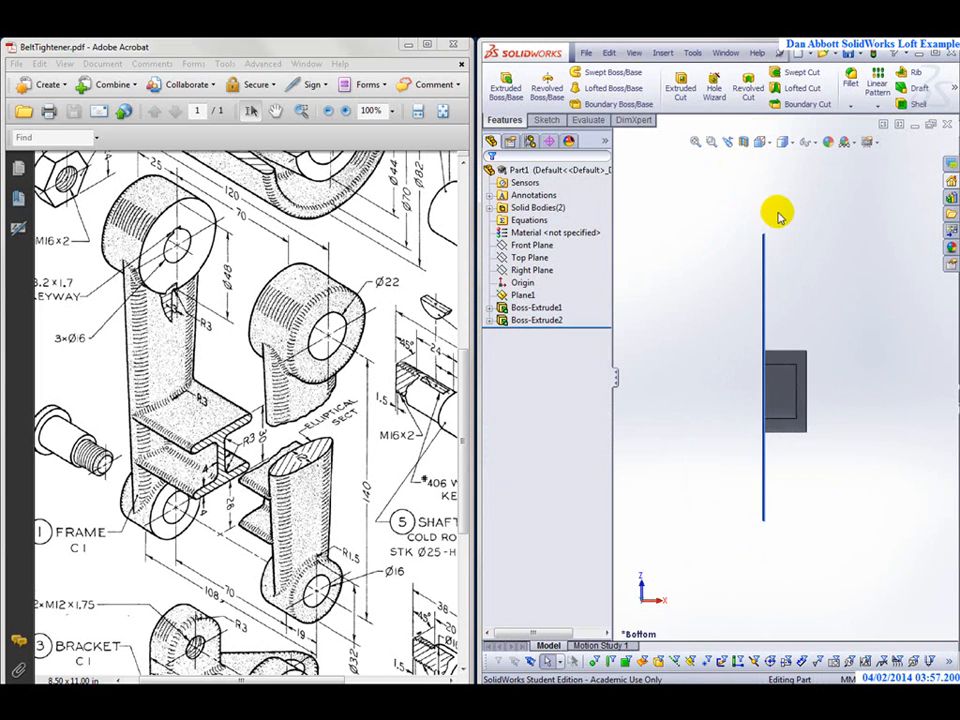
{"action": "scroll", "coordinate": [700, 390], "scroll_direction": "down", "scroll_amount": 4}
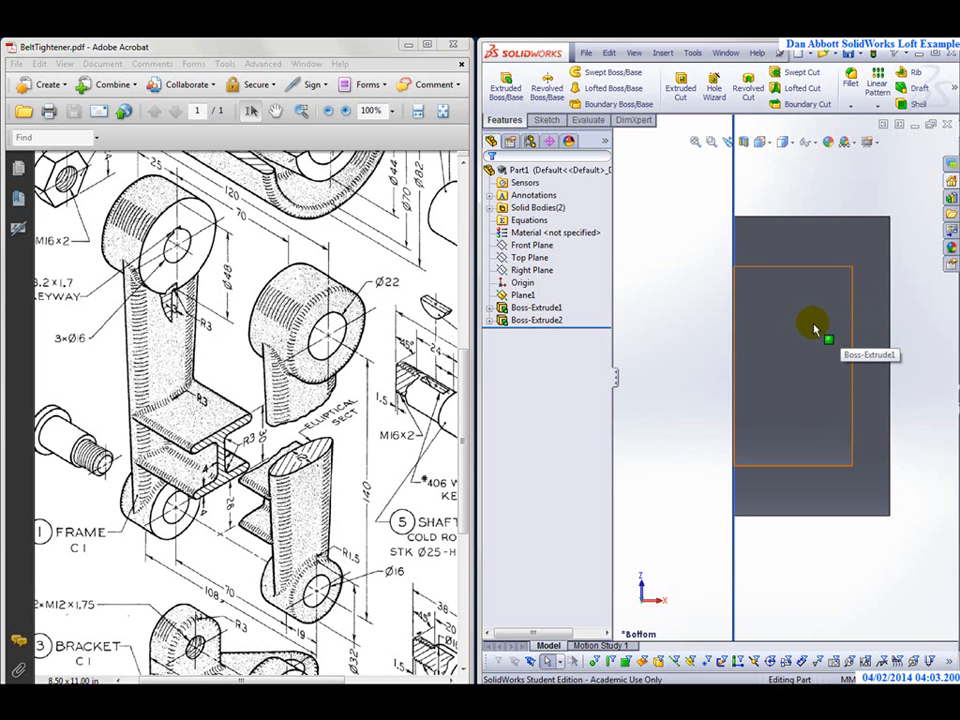
{"action": "left_click", "coordinate": [541, 122]}
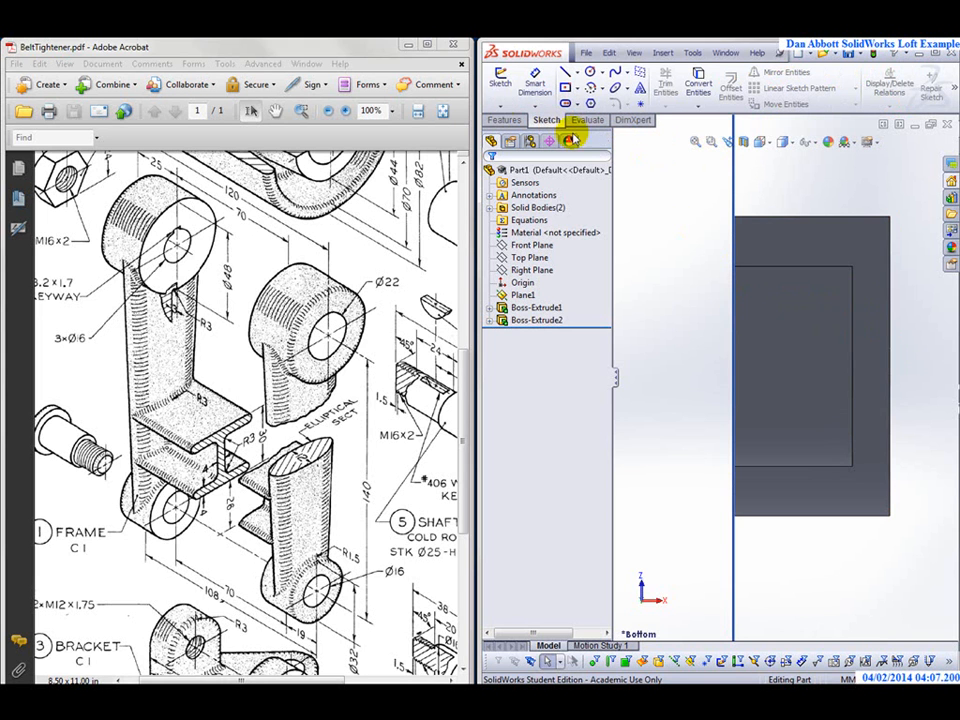
{"action": "left_click", "coordinate": [504, 79]}
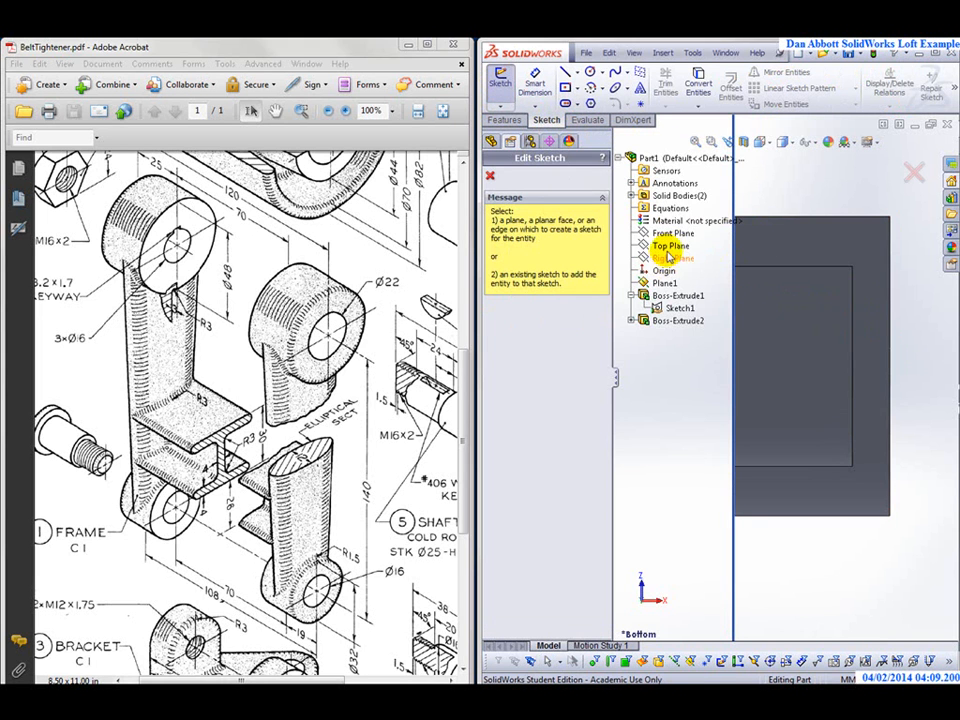
{"action": "left_click", "coordinate": [667, 245]}
Examine where the Top Plane lies relative to the two bosses, and return to the bottom view
{"action": "middle_click_drag", "start_coordinate": [759, 320], "coordinate": [870, 458]}
{"action": "middle_click_drag", "start_coordinate": [735, 583], "coordinate": [705, 428]}
{"action": "left_click", "coordinate": [529, 257]}
{"action": "middle_click_drag", "start_coordinate": [852, 541], "coordinate": [815, 388]}
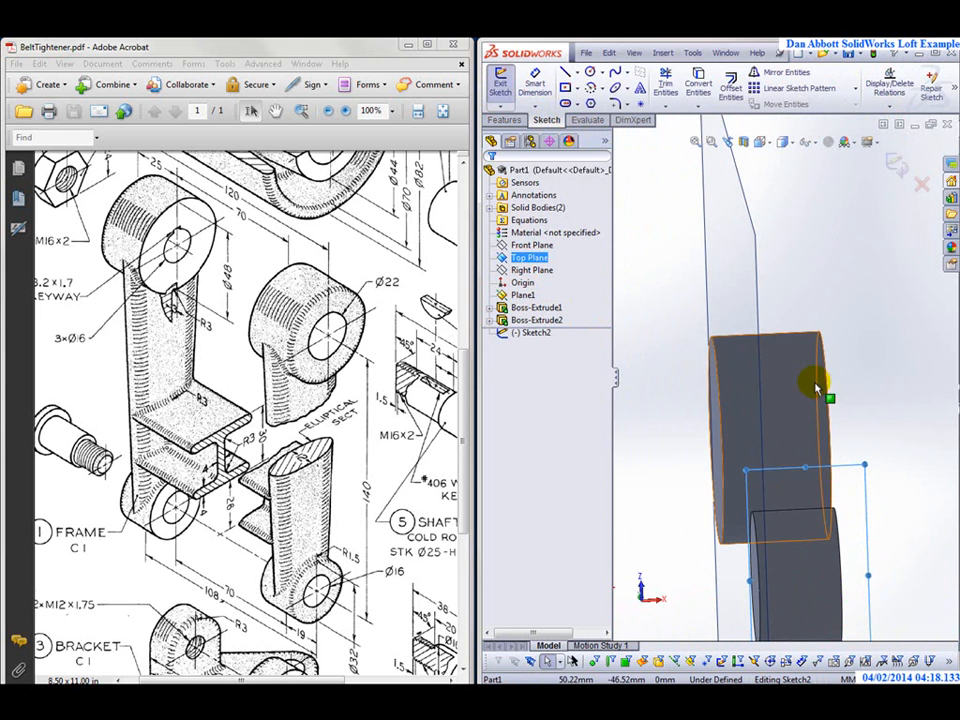
{"action": "left_click", "coordinate": [761, 142]}
{"action": "left_click", "coordinate": [778, 212]}
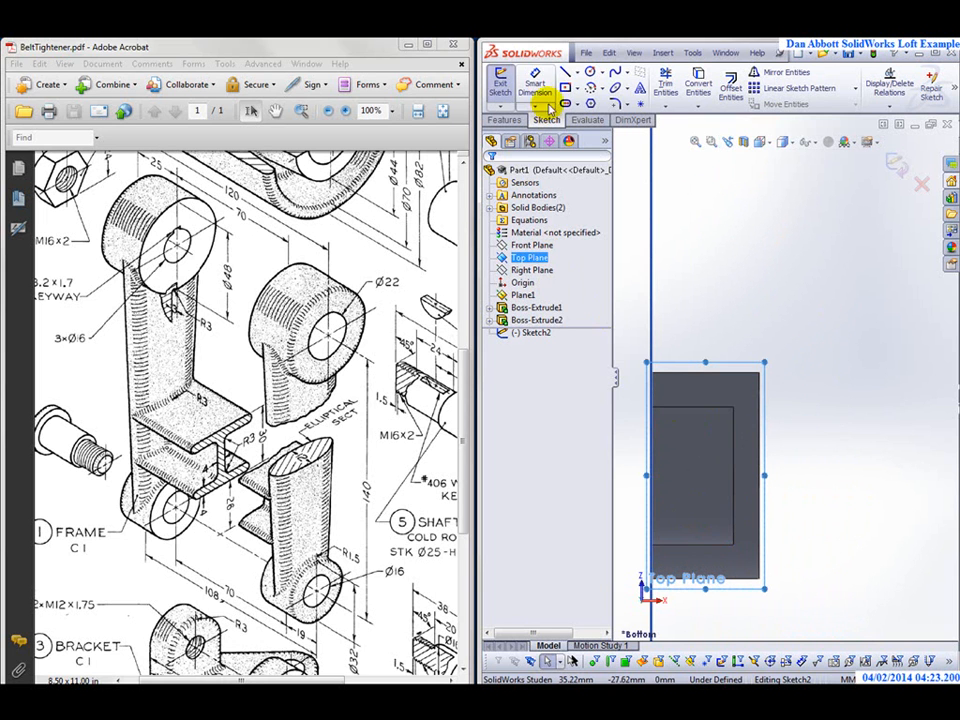
Draw a vertical centerline about 32 mm long across the smaller boss, between its two opposite silhouette edges
{"action": "left_click", "coordinate": [577, 76]}
{"action": "left_click", "coordinate": [598, 101]}
{"action": "scroll", "coordinate": [668, 423], "scroll_direction": "down", "scroll_amount": 3}
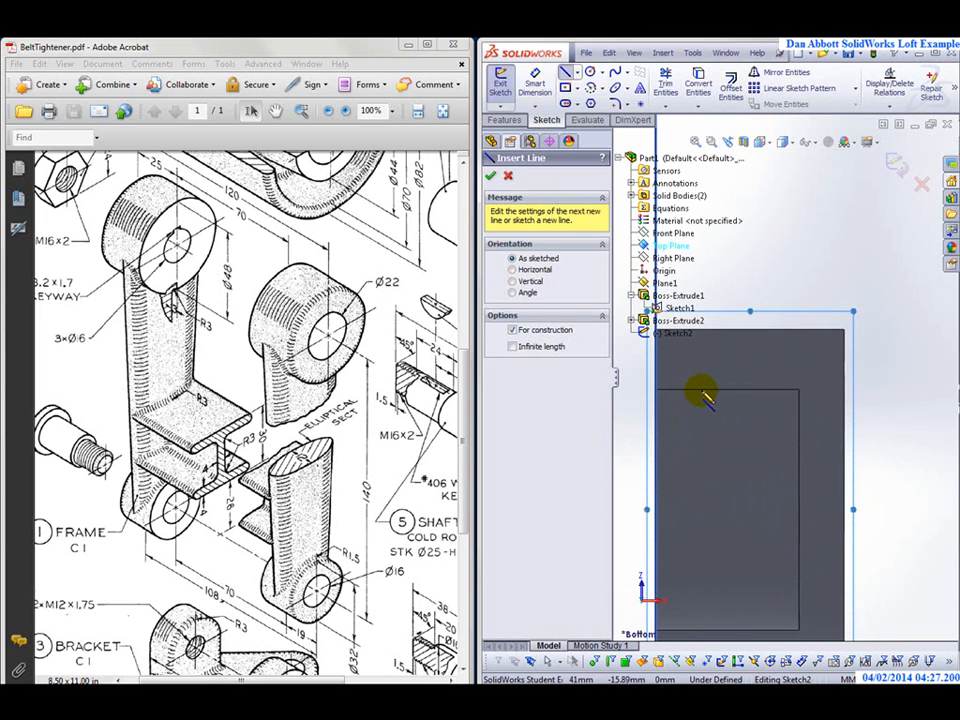
{"action": "left_click", "coordinate": [709, 392]}
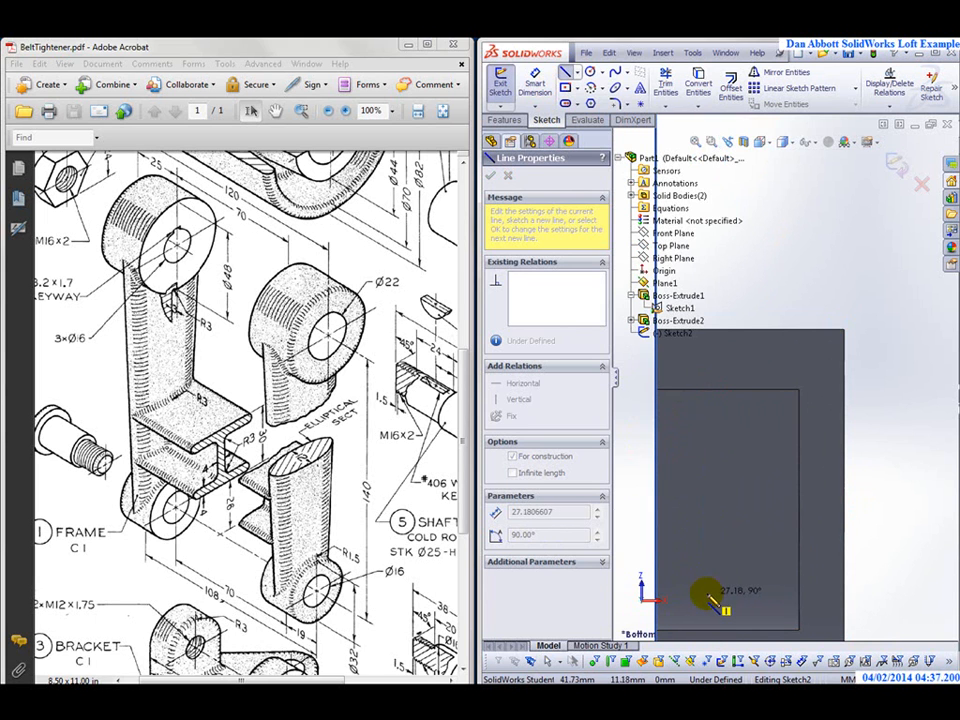
{"action": "left_click", "coordinate": [707, 621]}
{"action": "key", "text": "Escape"}
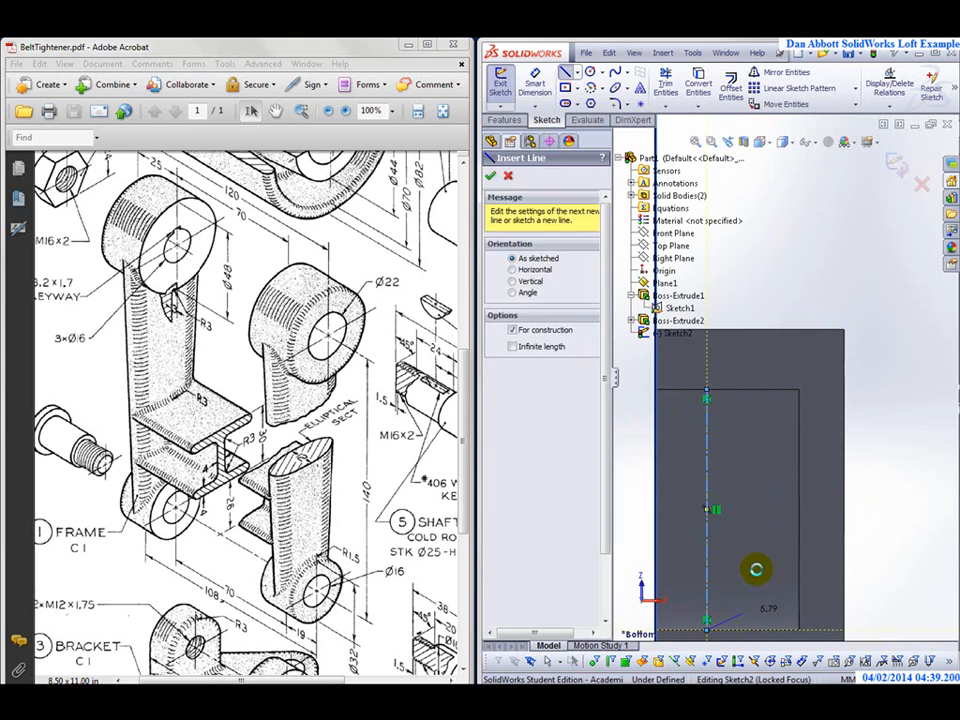
{"action": "scroll", "coordinate": [720, 478], "scroll_direction": "down", "scroll_amount": 1}
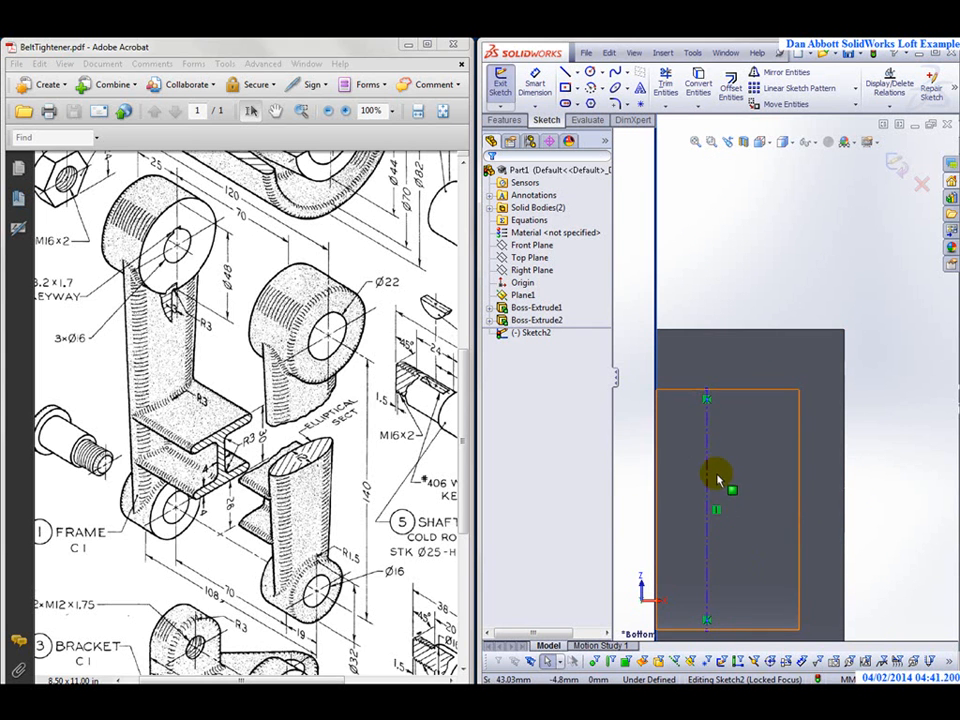
Dimension the centerline's distance from the smaller boss's edge on the offset plane to 9 mm
{"action": "left_click", "coordinate": [722, 468]}
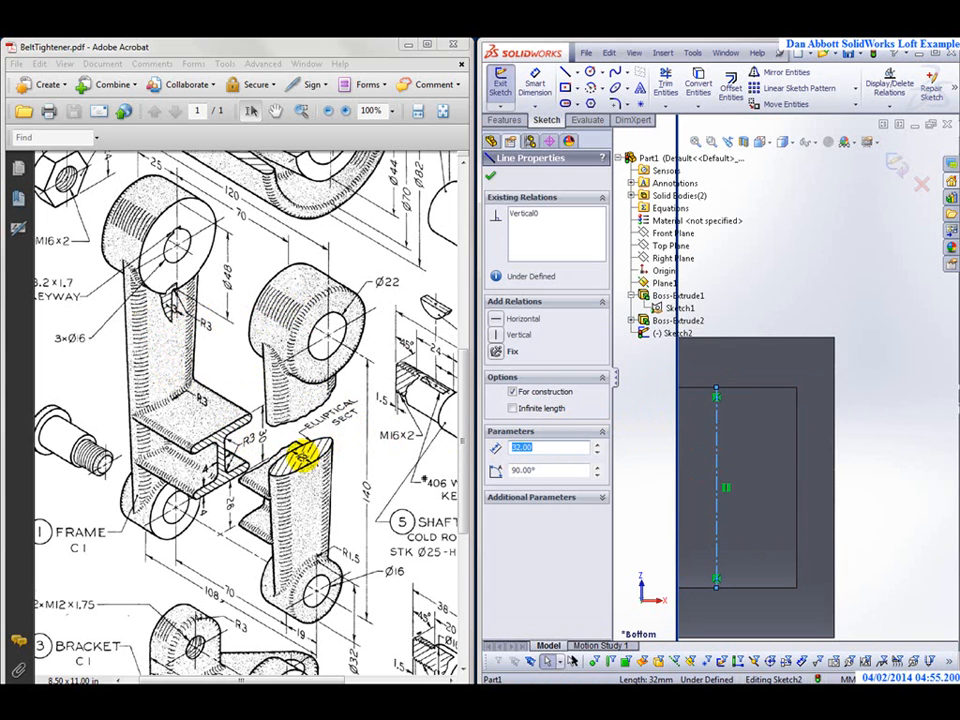
{"action": "left_click", "coordinate": [535, 84]}
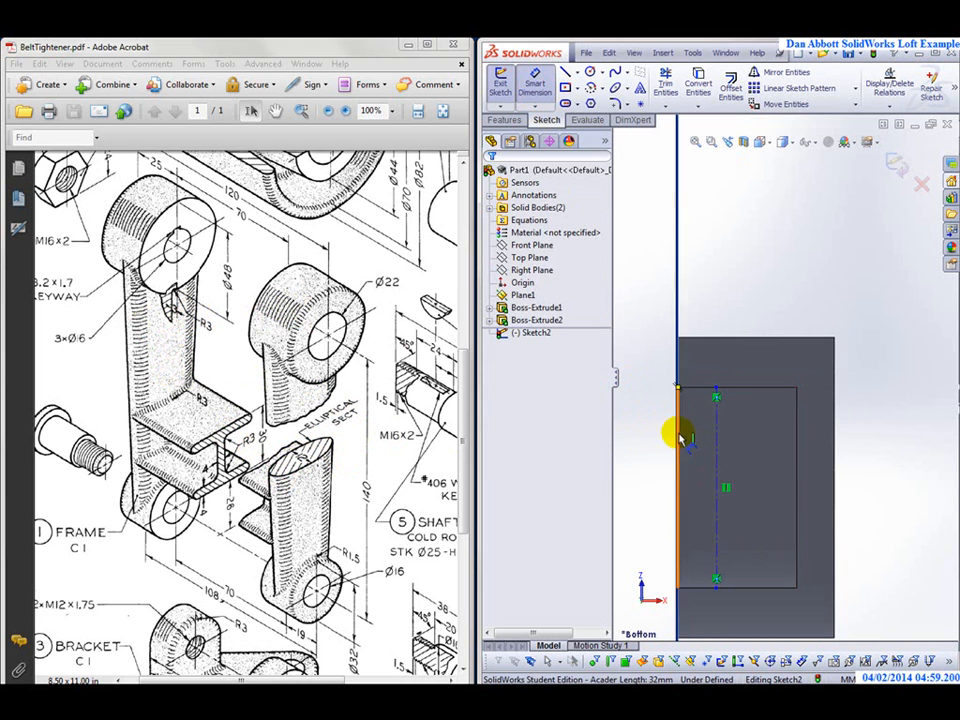
{"action": "left_click", "coordinate": [678, 437]}
{"action": "left_click", "coordinate": [716, 437]}
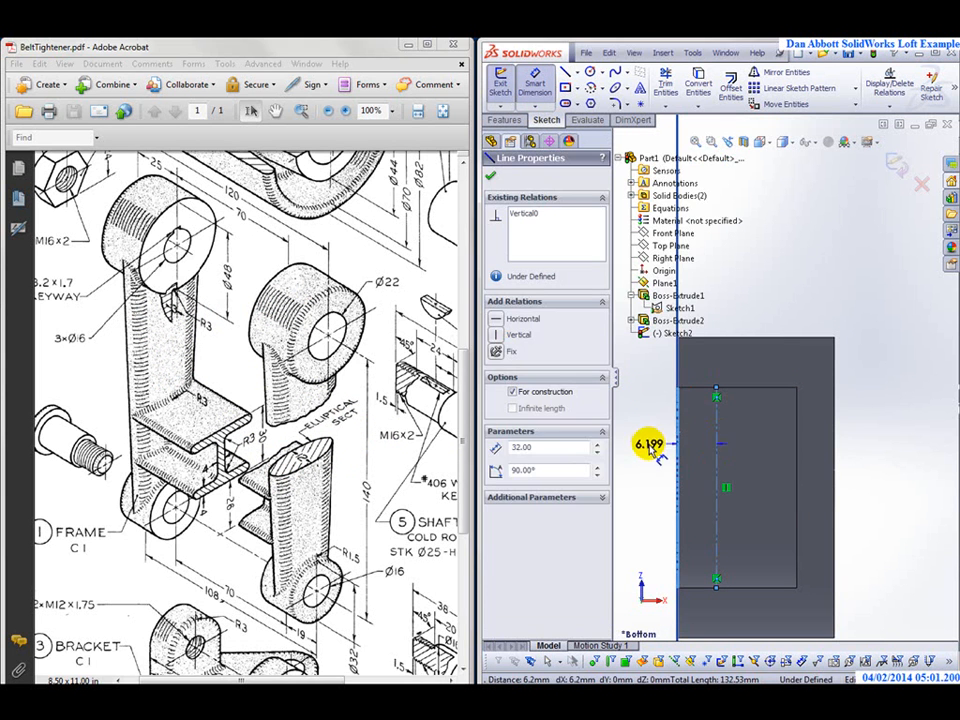
{"action": "left_click", "coordinate": [650, 440]}
{"action": "type", "text": "9"}
{"action": "key", "text": "Return"}
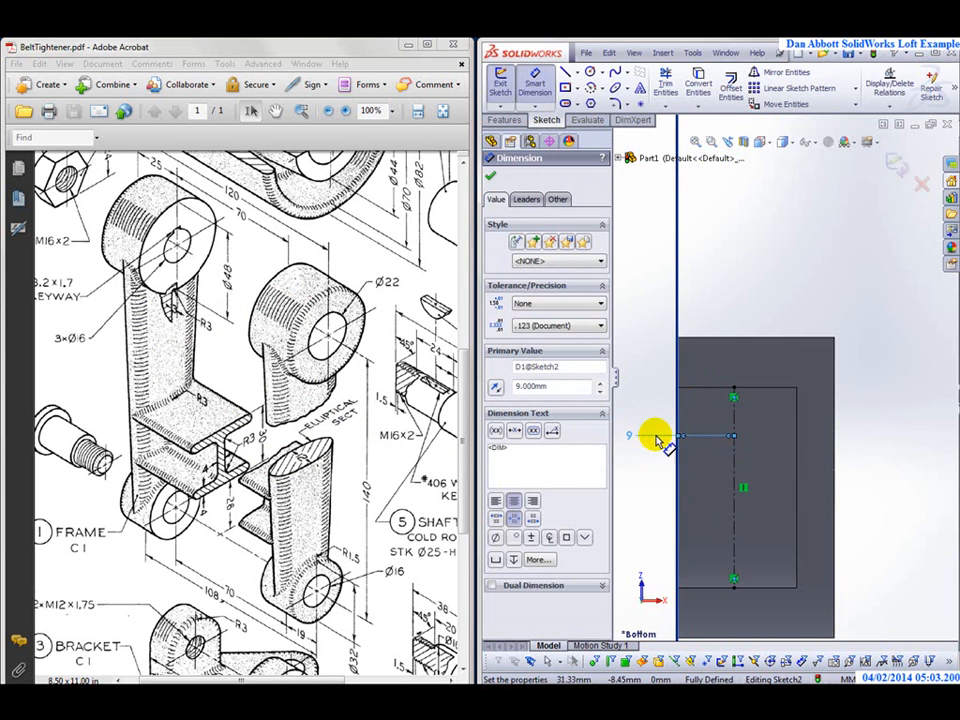
{"action": "left_click", "coordinate": [617, 88]}
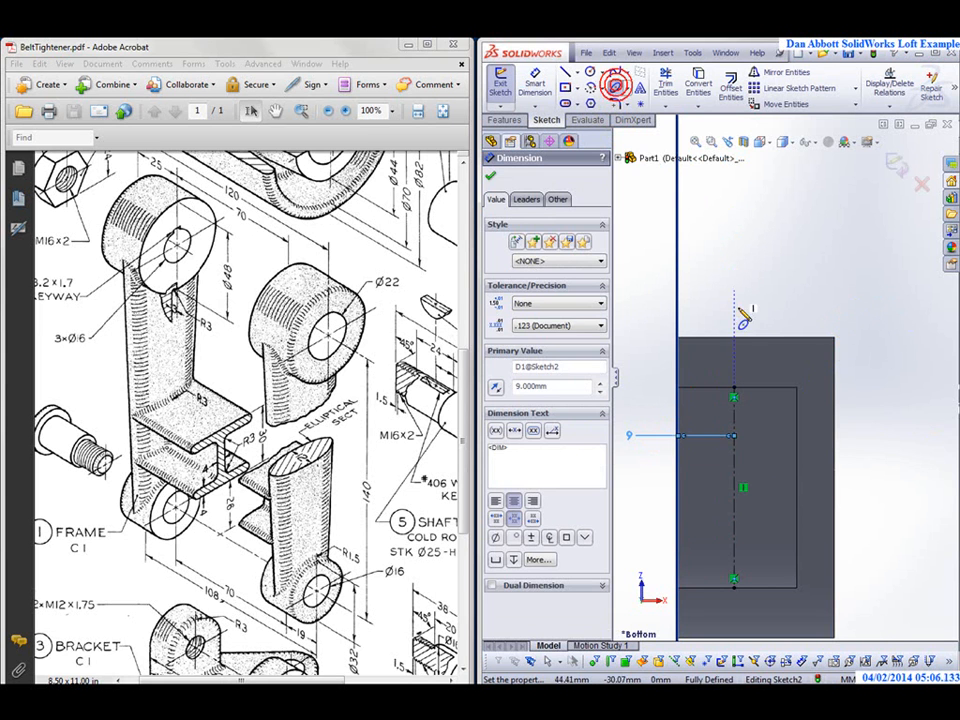
{"action": "left_click", "coordinate": [736, 395]}
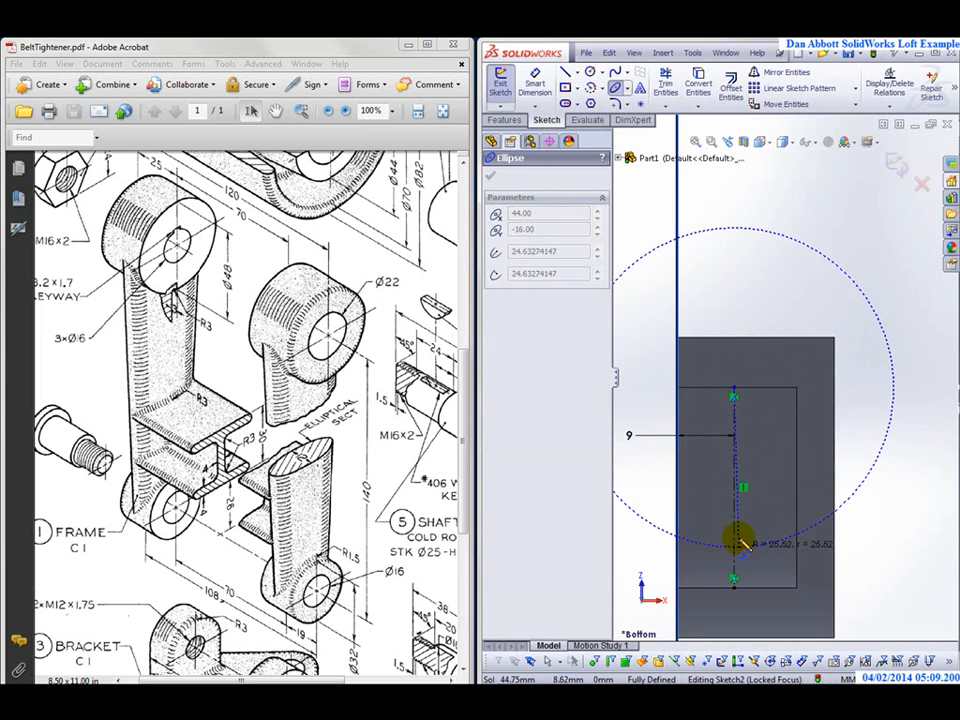
{"action": "key", "text": "Escape"}
Draw an ellipse centered on the centerline's midpoint, with its long axis reaching the centerline's end and a minor radius of about 5 mm
{"action": "left_click", "coordinate": [604, 88]}
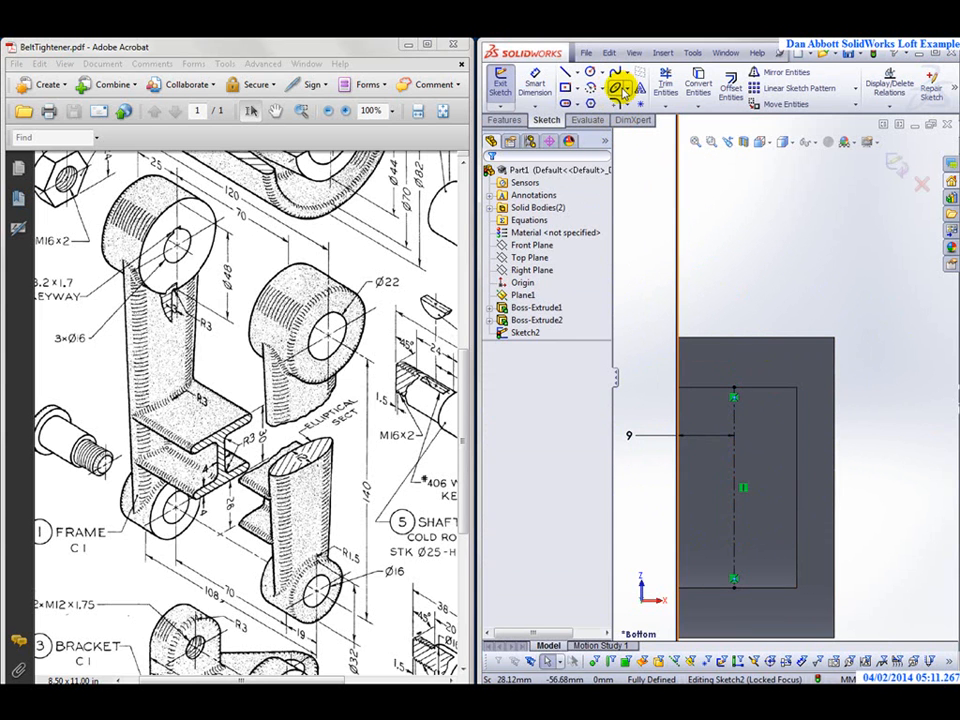
{"action": "left_click", "coordinate": [738, 466]}
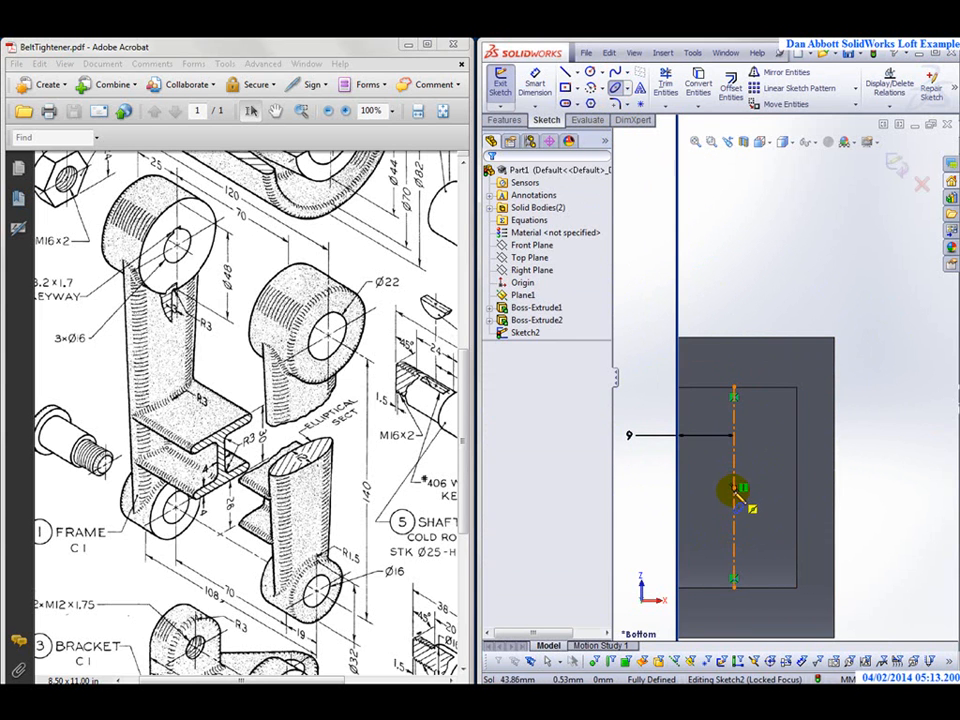
{"action": "left_click", "coordinate": [737, 487]}
{"action": "left_click", "coordinate": [733, 388]}
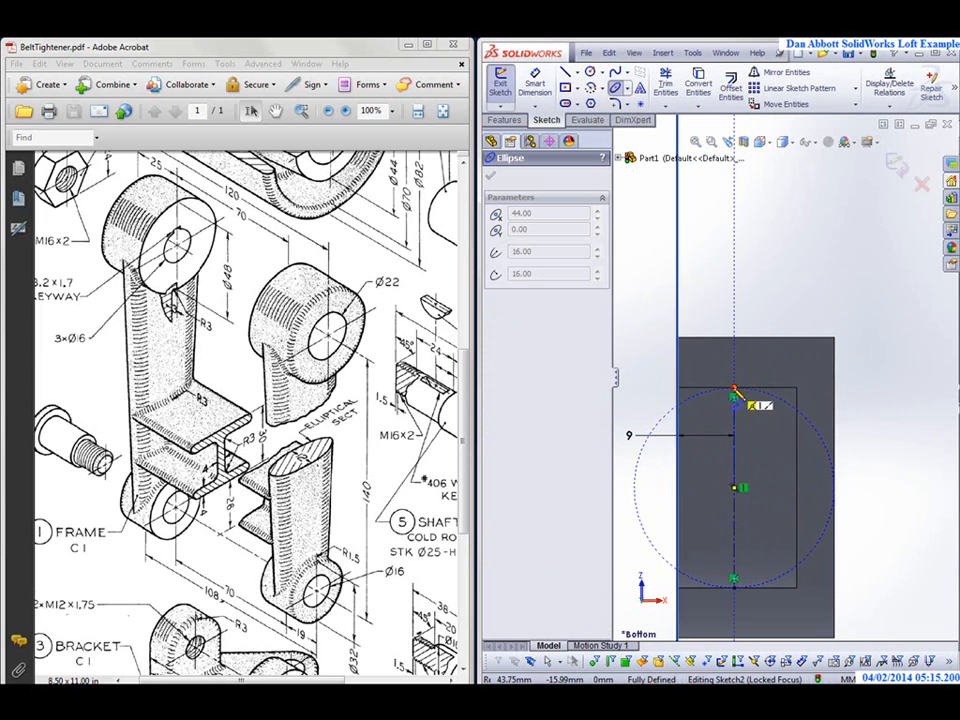
{"action": "left_click", "coordinate": [705, 476]}
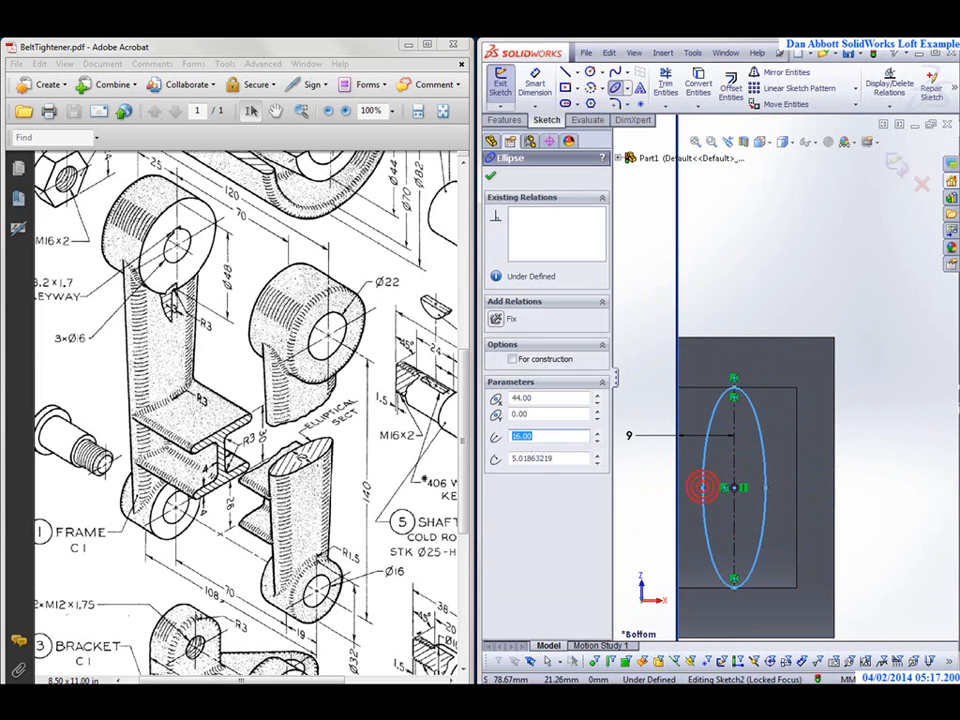
{"action": "left_click", "coordinate": [947, 590]}
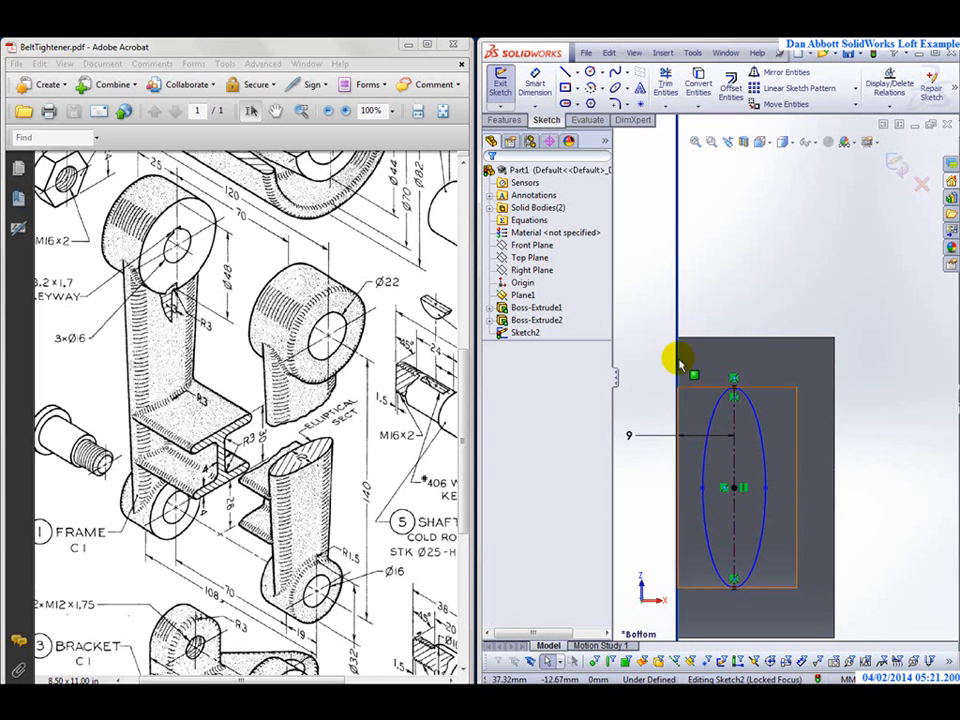
Dimension the ellipse's full minor-axis width to 12 mm and close the sketch
{"action": "left_click", "coordinate": [709, 456]}
{"action": "left_click", "coordinate": [702, 487]}
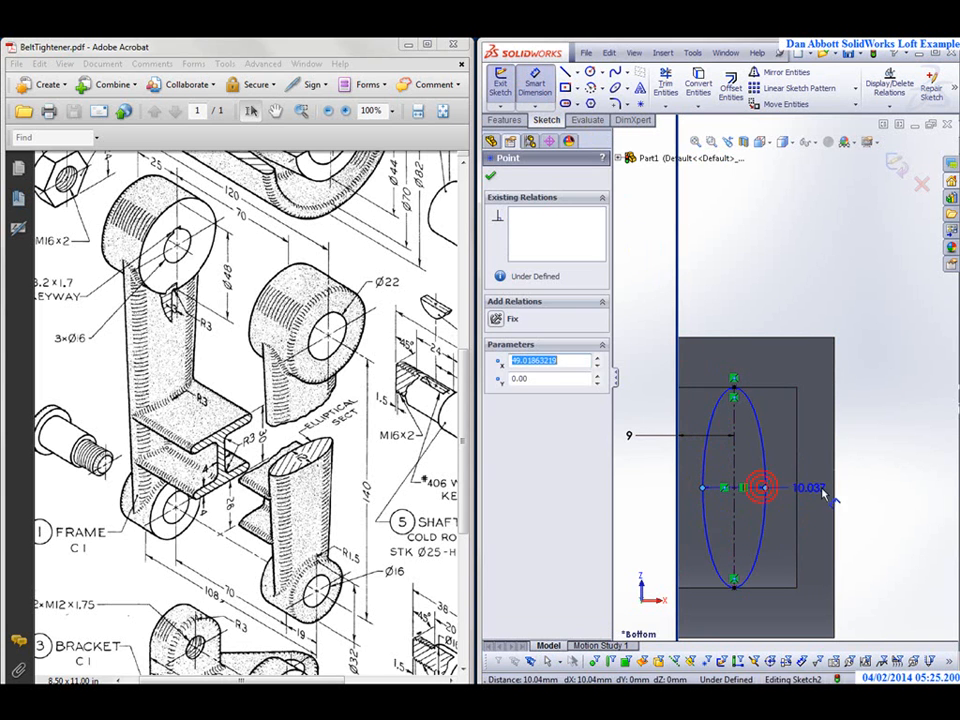
{"action": "left_click", "coordinate": [805, 489]}
{"action": "type", "text": "12"}
{"action": "key", "text": "Return"}
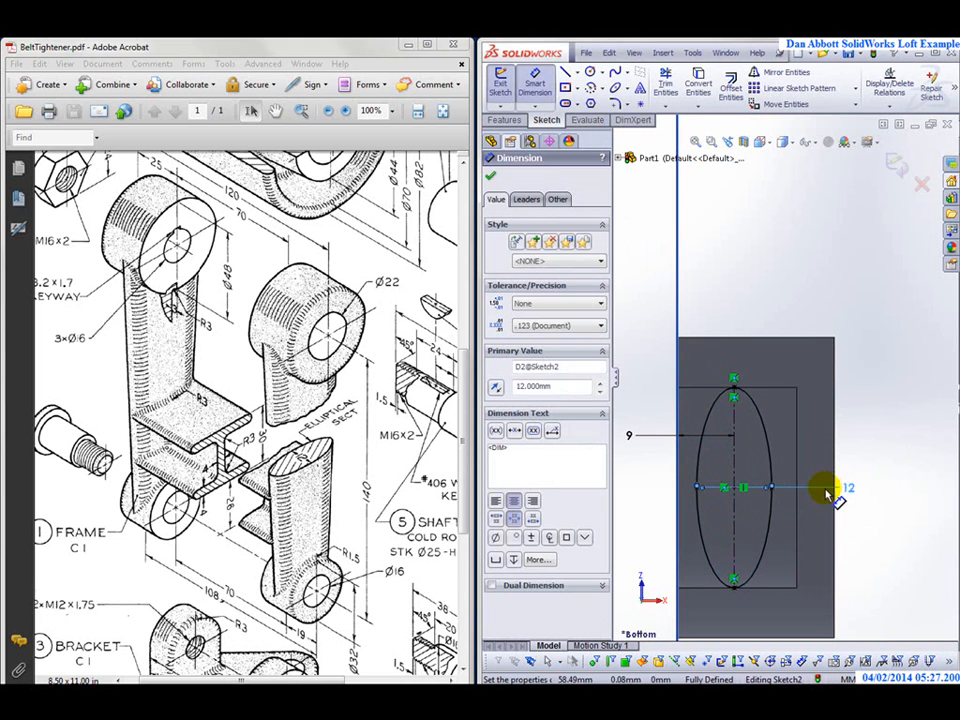
{"action": "left_click", "coordinate": [870, 513]}
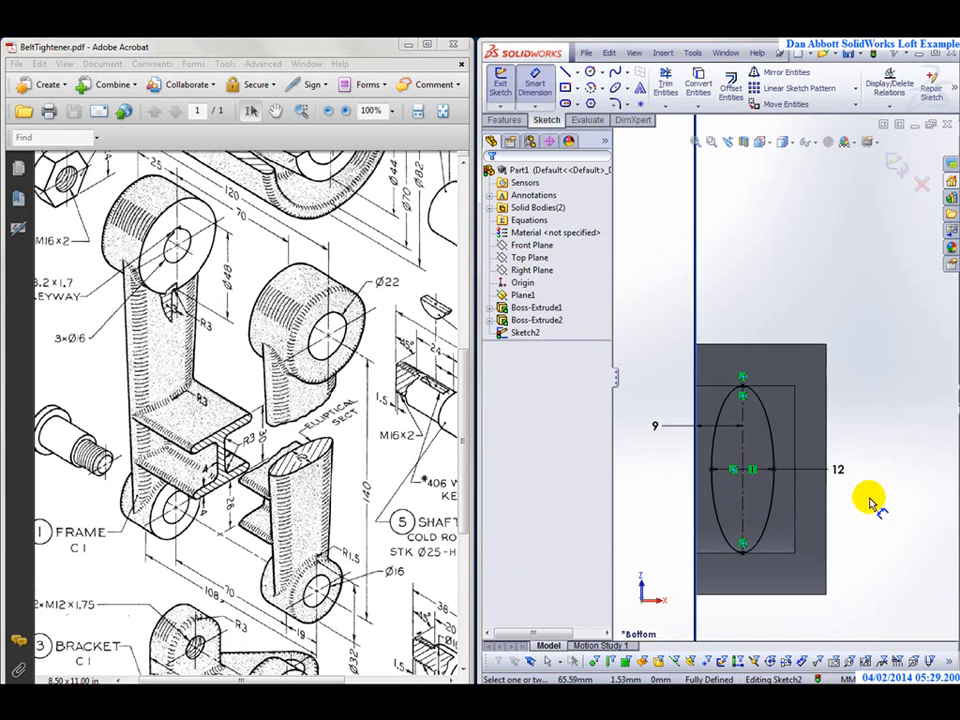
{"action": "mouse_move", "coordinate": [872, 456]}
{"action": "middle_mouse_down"}
{"action": "mouse_move", "coordinate": [896, 516]}
{"action": "mouse_move", "coordinate": [889, 469]}
{"action": "middle_mouse_up"}
{"action": "left_click", "coordinate": [895, 162]}
{"action": "key", "text": "f"}
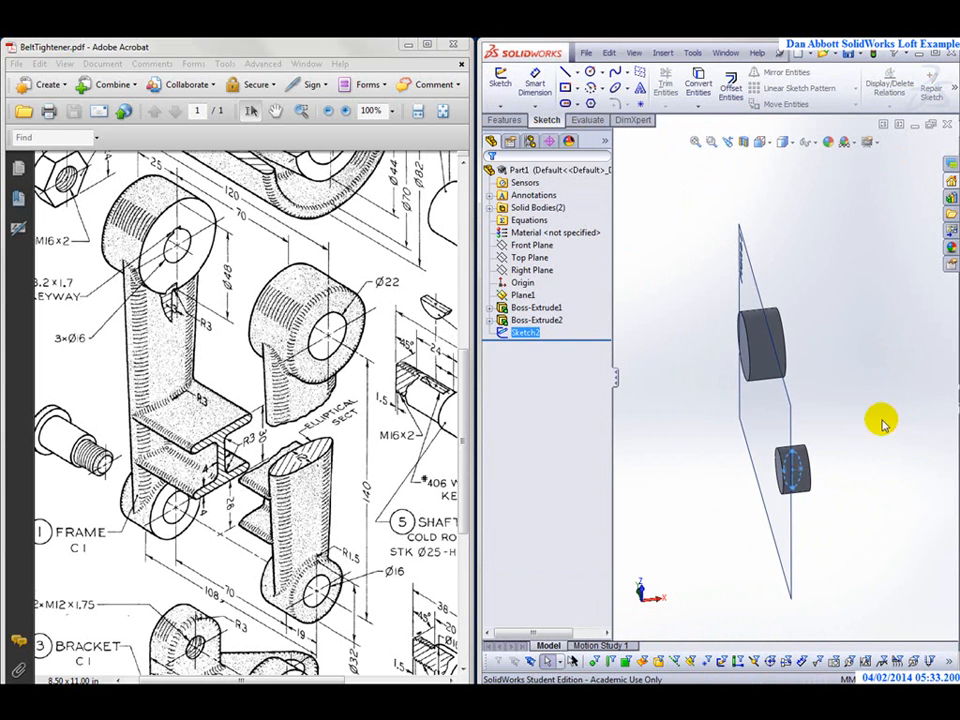
{"action": "middle_click_drag", "start_coordinate": [868, 343], "coordinate": [791, 180]}
{"action": "left_click", "coordinate": [765, 142]}
{"action": "left_click", "coordinate": [780, 216]}
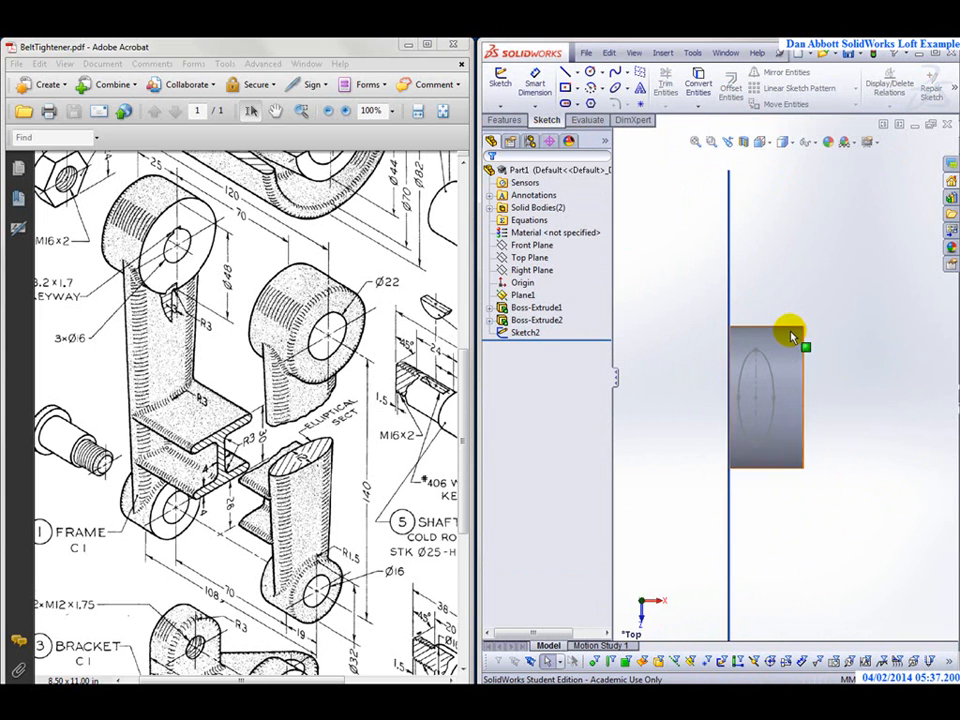
{"action": "left_click", "coordinate": [531, 335]}
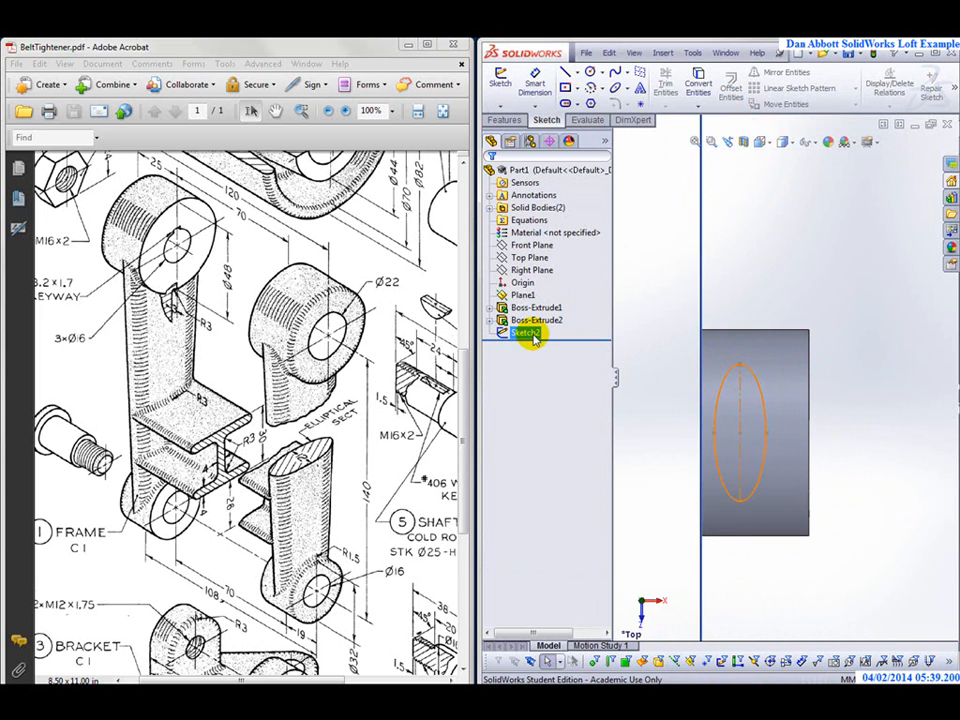
{"action": "left_click", "coordinate": [500, 80]}
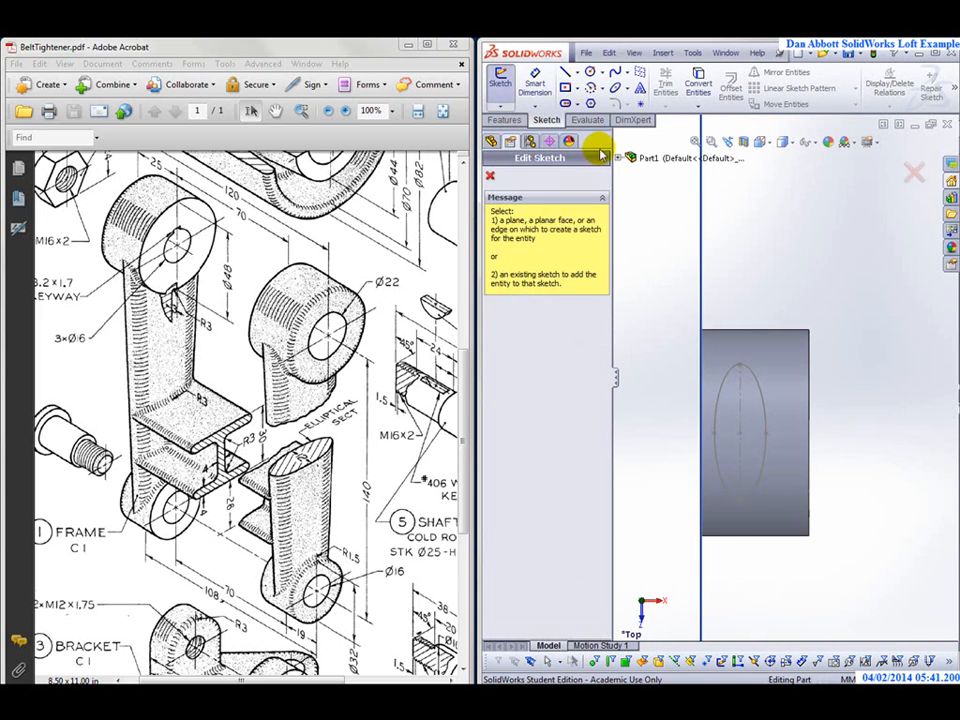
{"action": "middle_click_drag", "start_coordinate": [804, 429], "coordinate": [641, 272]}
{"action": "key", "text": "Escape"}
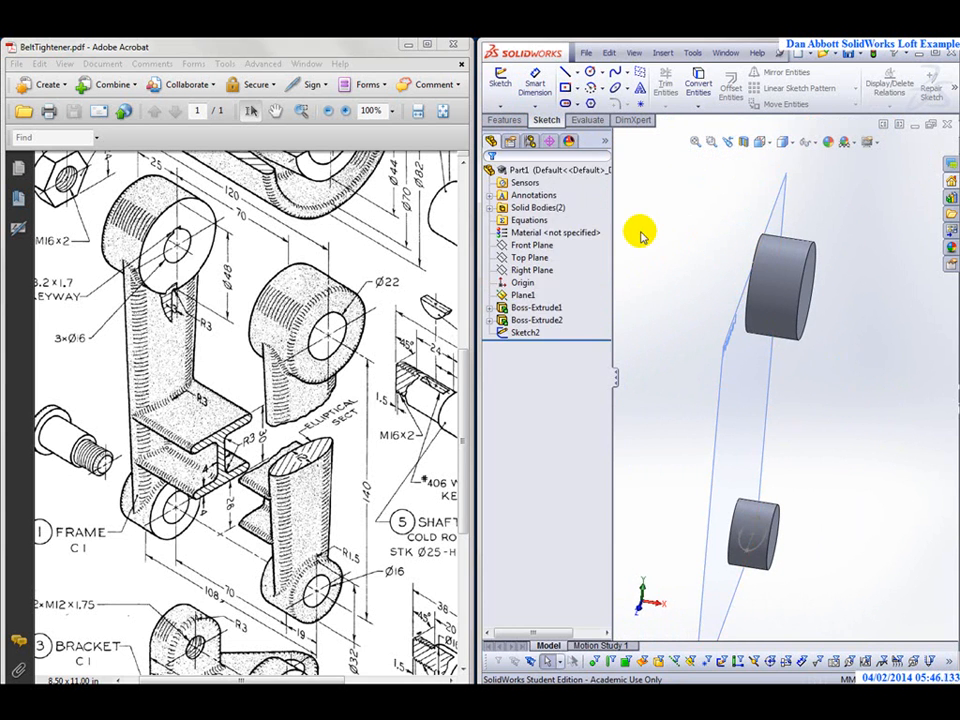
Try to create a reference plane offset 140 mm from the Top Plane, through the larger boss
{"action": "left_click", "coordinate": [505, 120]}
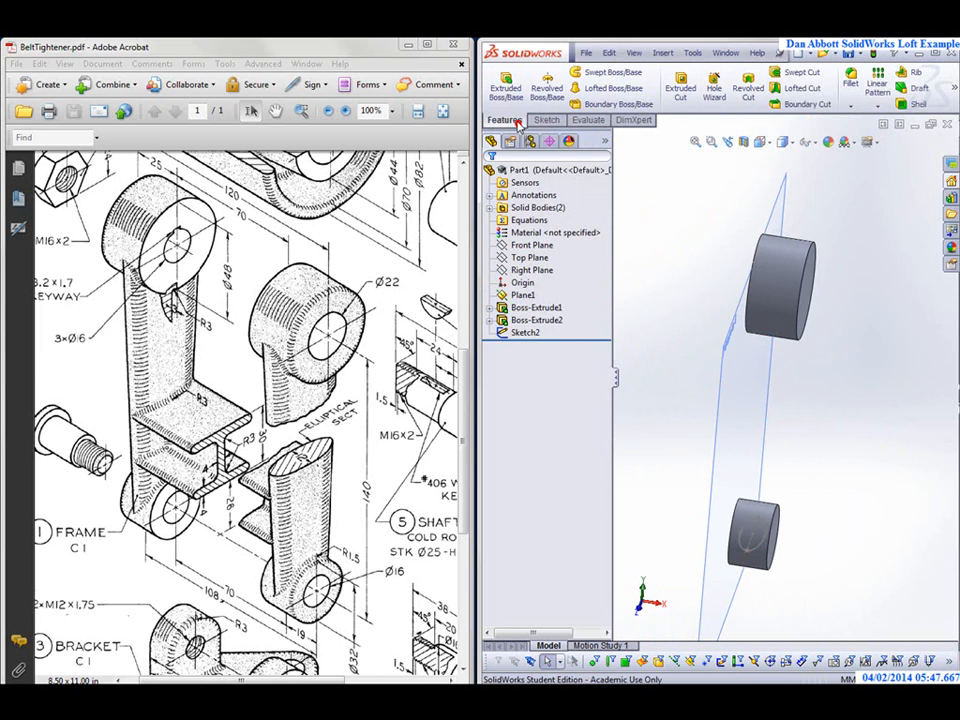
{"action": "left_click", "coordinate": [953, 88]}
{"action": "left_click", "coordinate": [848, 143]}
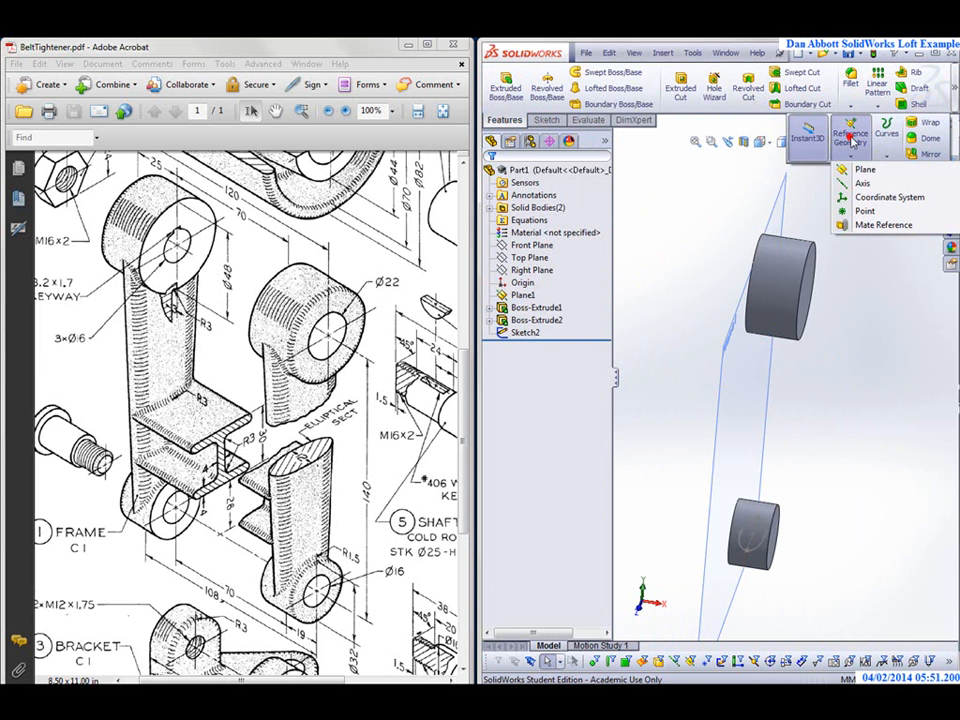
{"action": "left_click", "coordinate": [865, 172]}
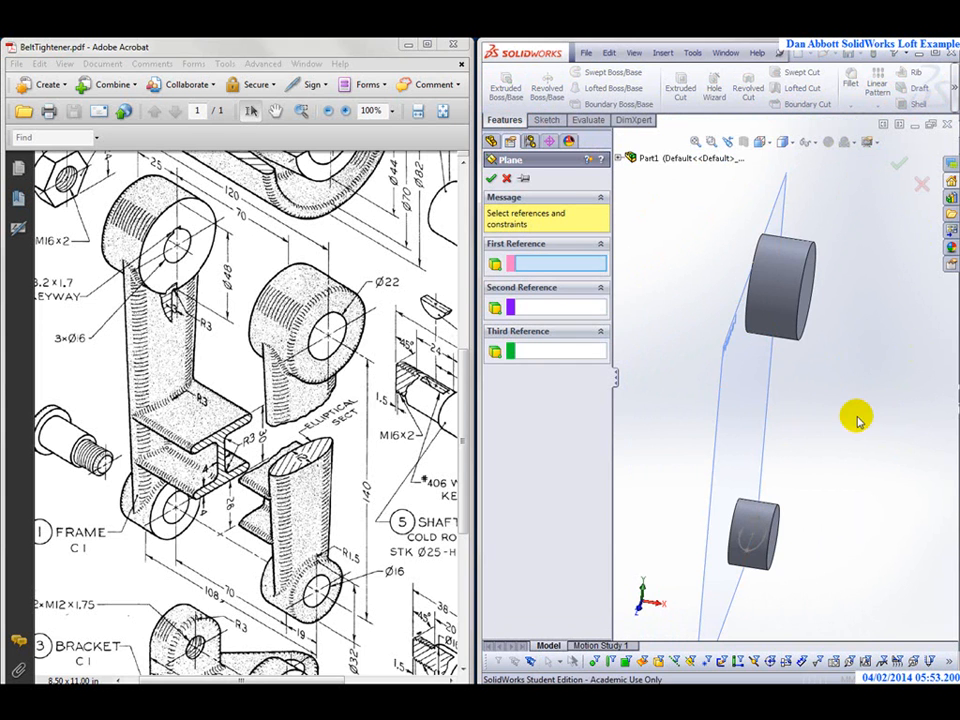
{"action": "left_click", "coordinate": [565, 263]}
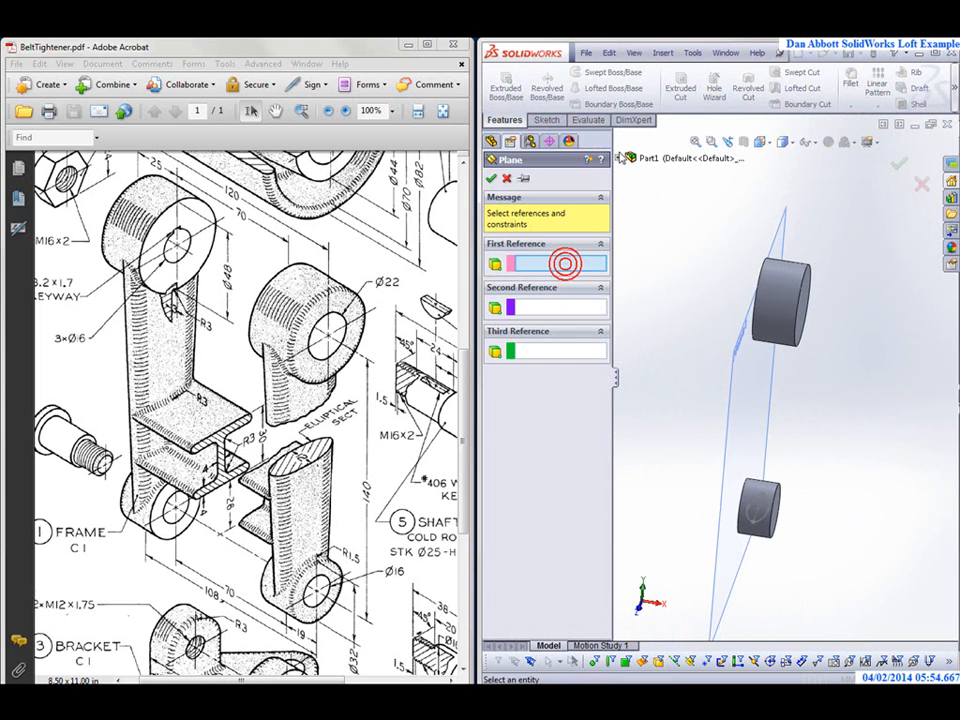
{"action": "left_click", "coordinate": [621, 159]}
{"action": "left_click", "coordinate": [668, 245]}
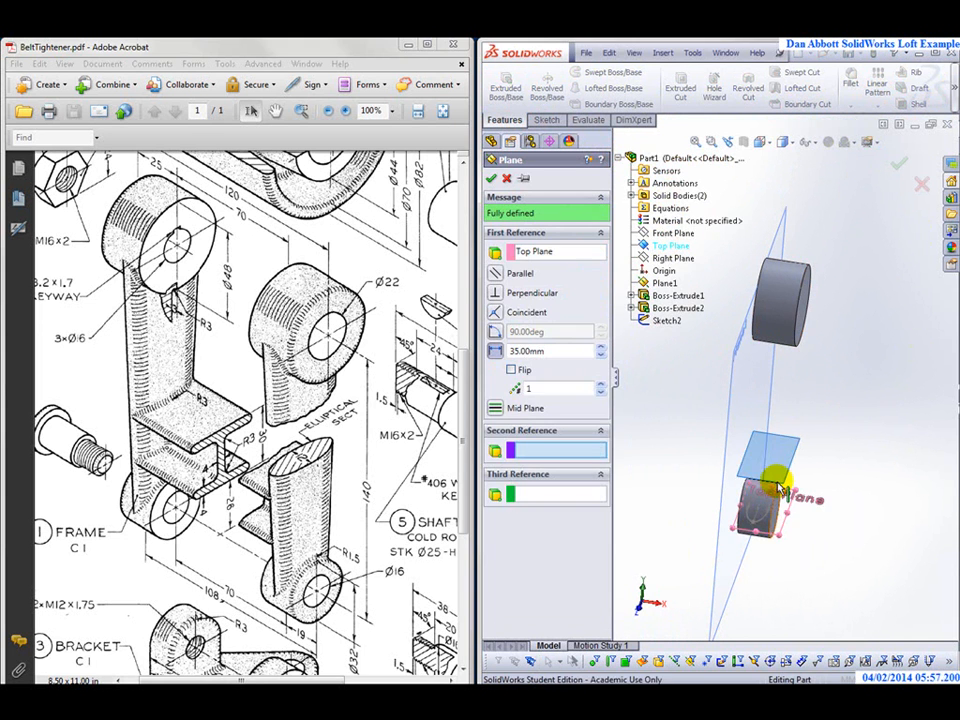
{"action": "middle_click_drag", "start_coordinate": [855, 520], "coordinate": [771, 466]}
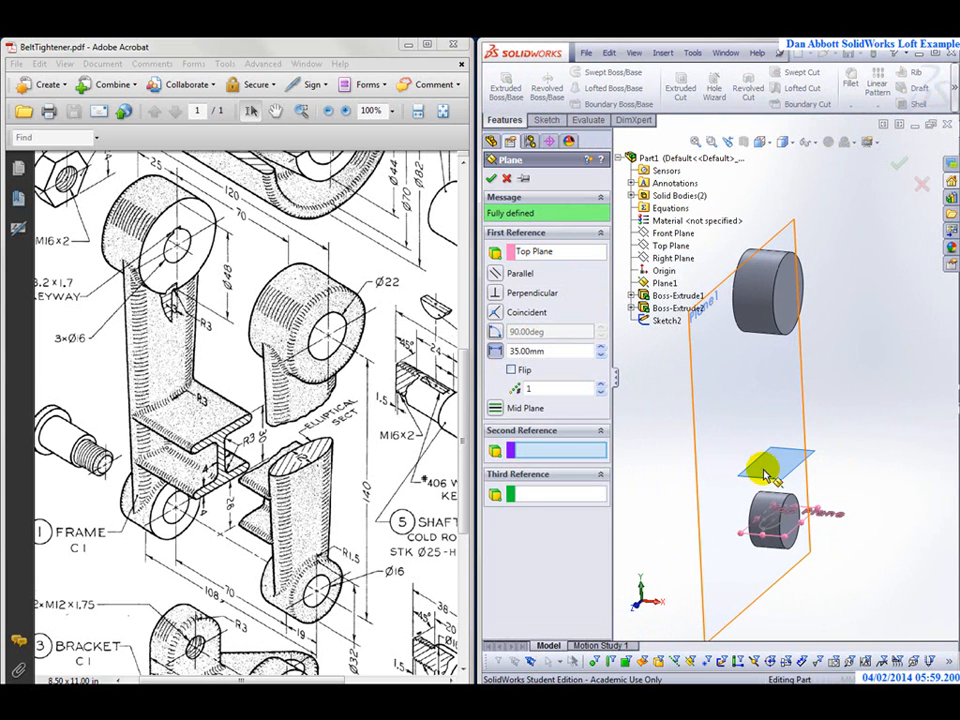
{"action": "left_click", "coordinate": [556, 351]}
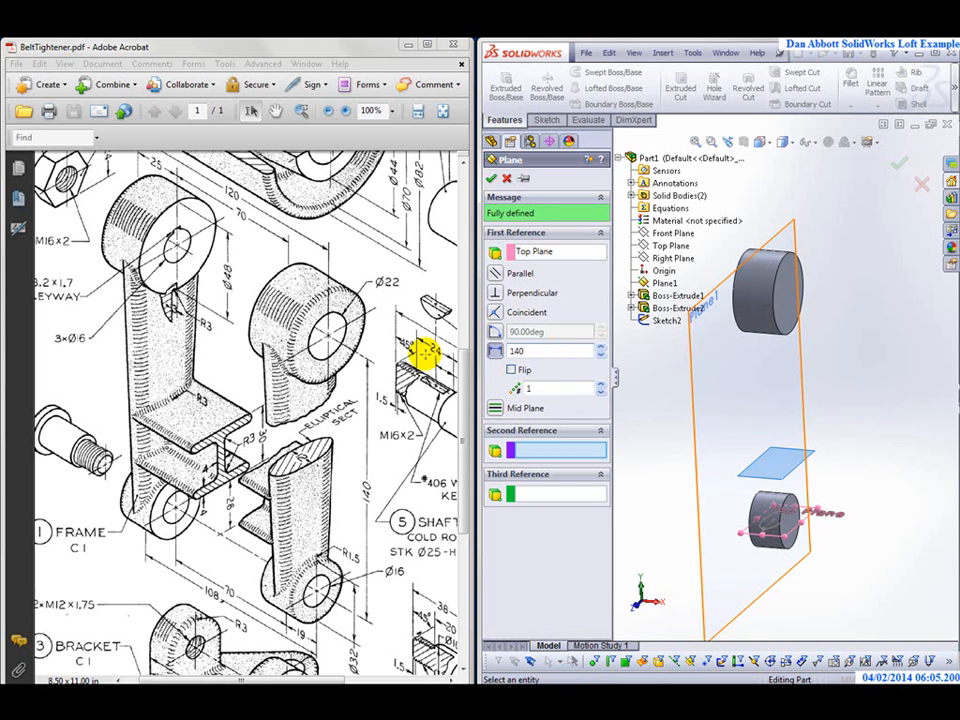
{"action": "key", "text": "Return"}
{"action": "middle_click_drag", "start_coordinate": [871, 370], "coordinate": [853, 388]}
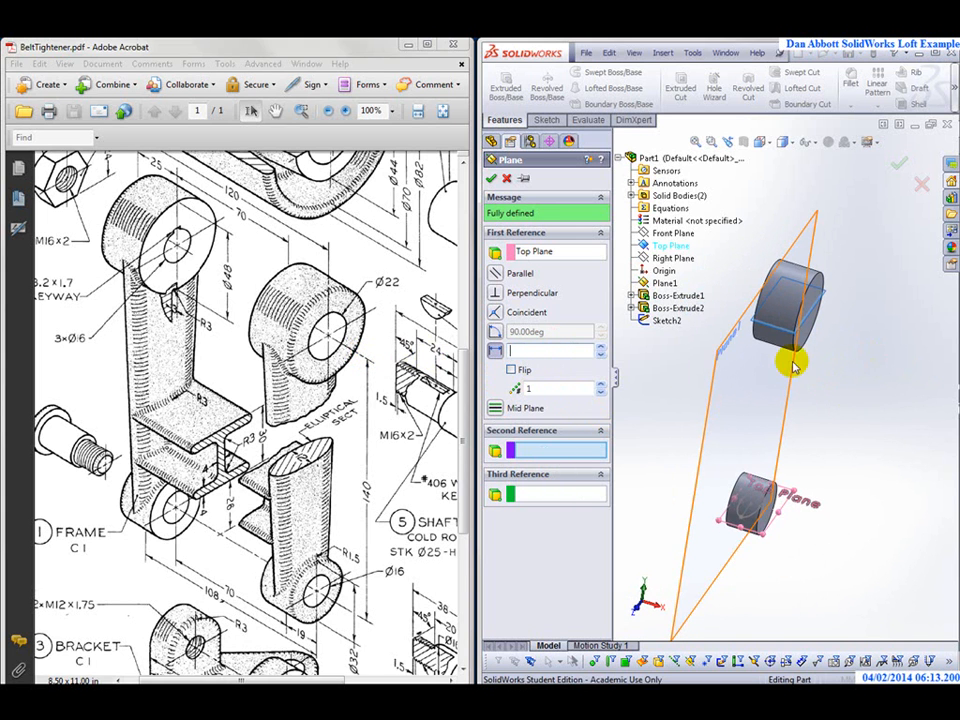
{"action": "scroll", "coordinate": [800, 335], "scroll_direction": "down", "scroll_amount": 8}
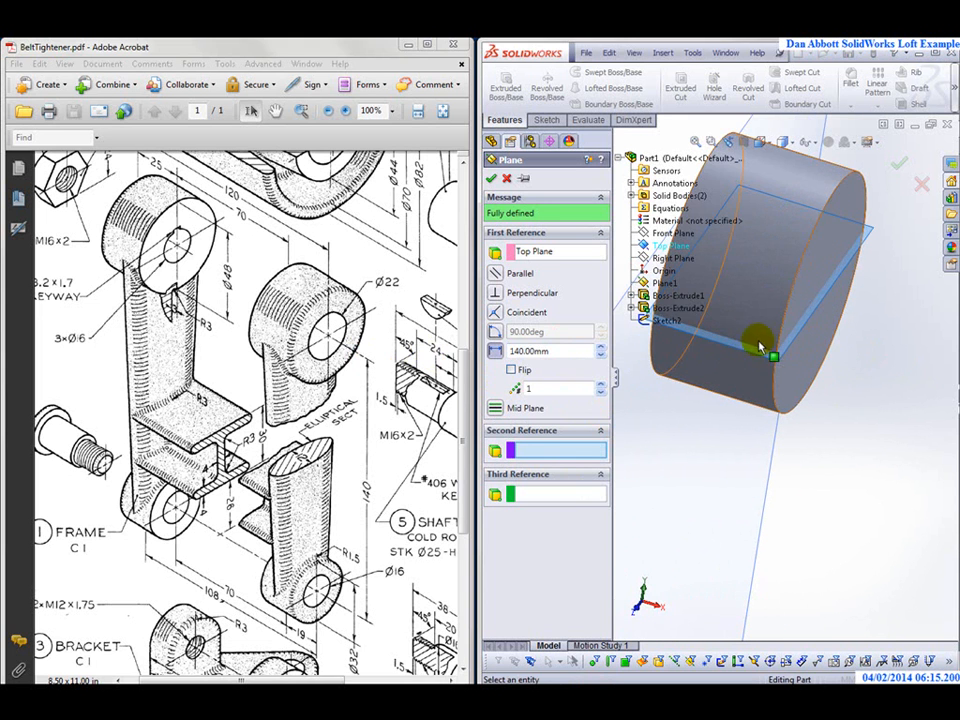
{"action": "middle_click_drag", "start_coordinate": [773, 335], "coordinate": [804, 336]}
{"action": "key", "text": "Return"}
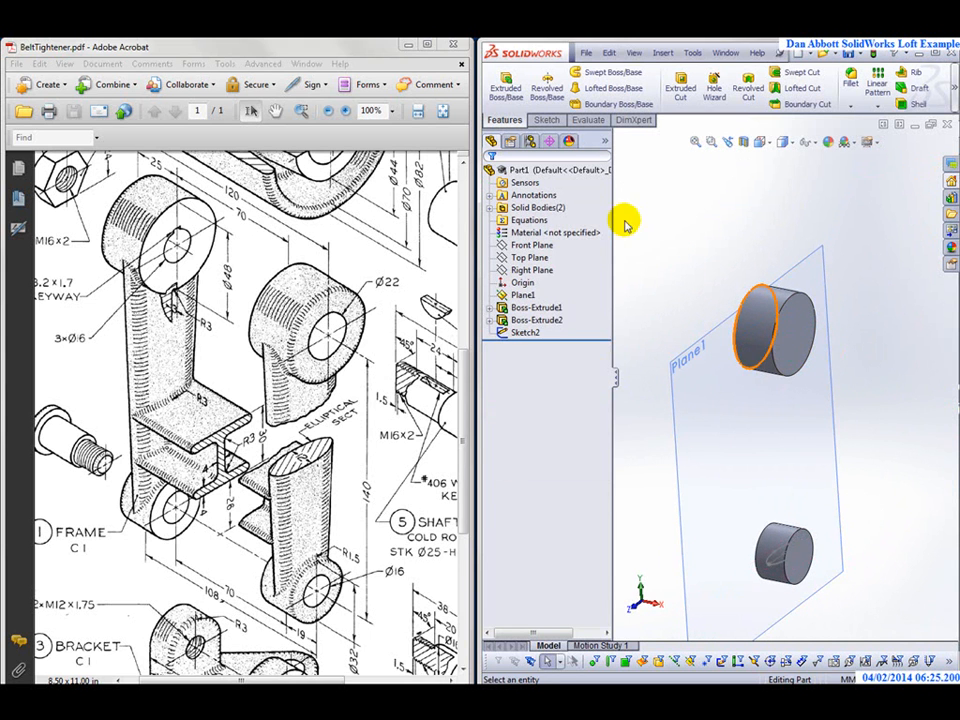
Show the sketch under Boss-Extrude1 that holds the centerline between the two bosses
{"action": "left_click", "coordinate": [491, 307]}
{"action": "left_click", "coordinate": [540, 321]}
{"action": "right_click", "coordinate": [540, 321]}
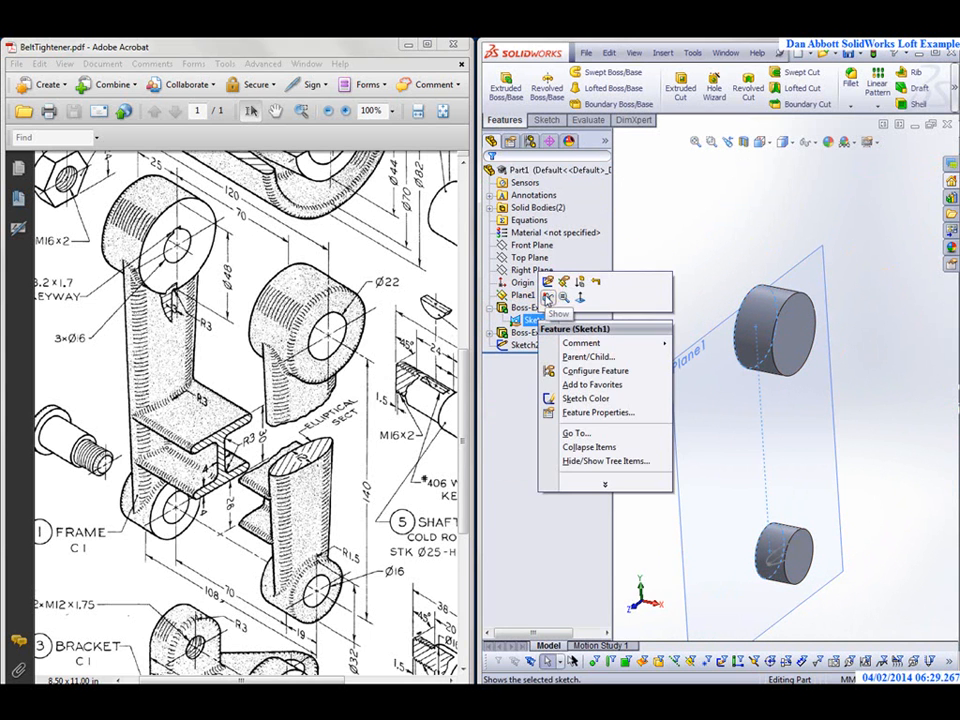
{"action": "left_click", "coordinate": [547, 297]}
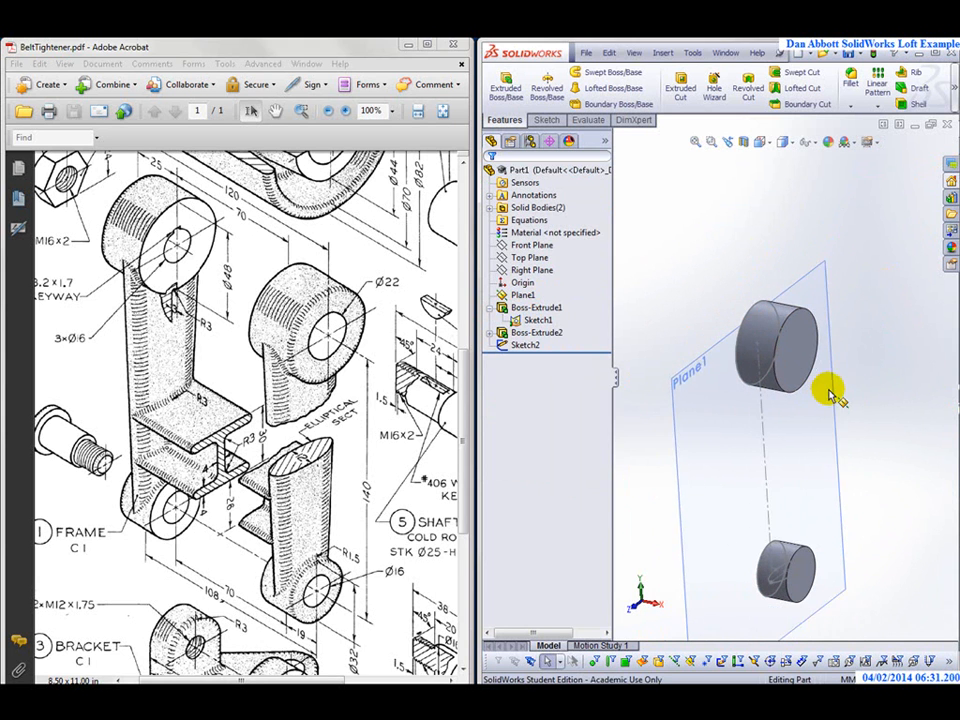
{"action": "middle_click_drag", "start_coordinate": [828, 396], "coordinate": [876, 367]}
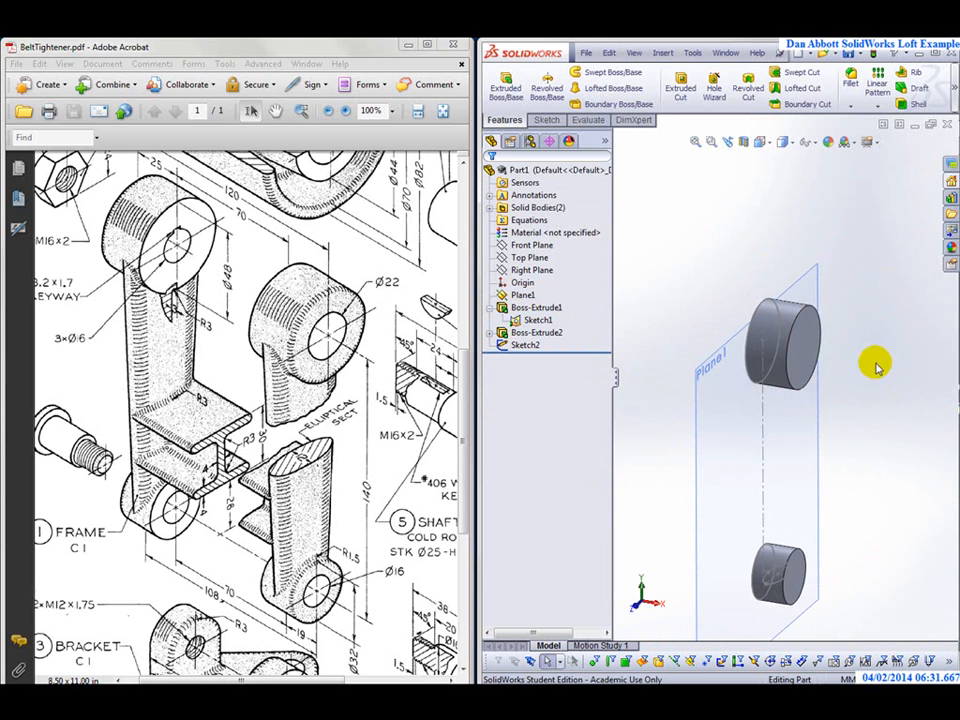
Create a reference plane parallel to the Top Plane, coincident with the centerline's endpoint at the larger boss's center
{"action": "left_click", "coordinate": [953, 90]}
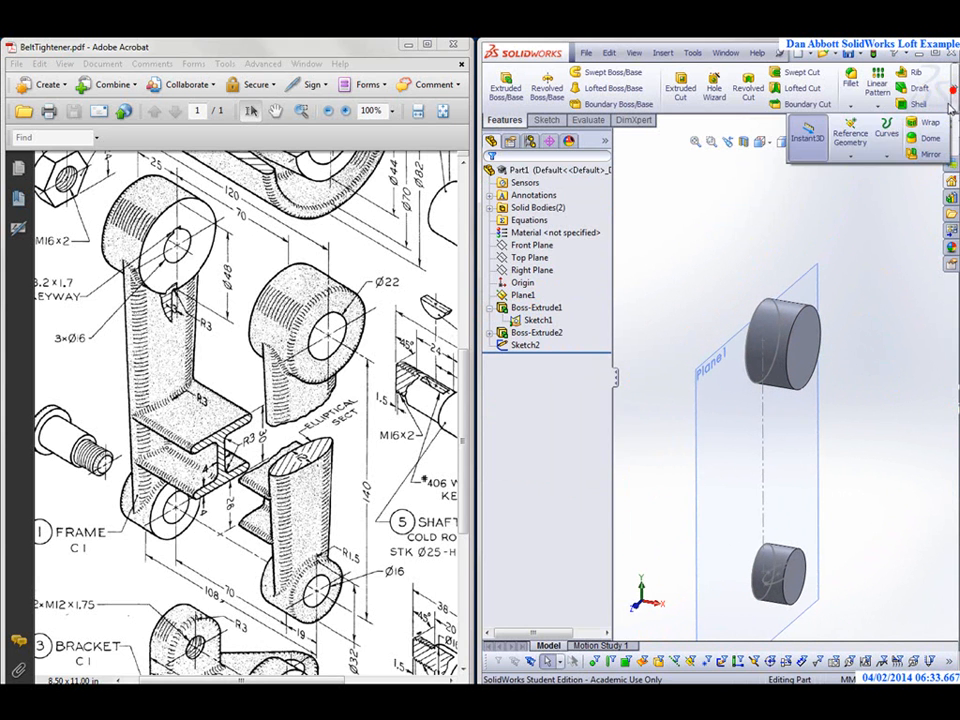
{"action": "left_click", "coordinate": [850, 140]}
{"action": "left_click", "coordinate": [858, 169]}
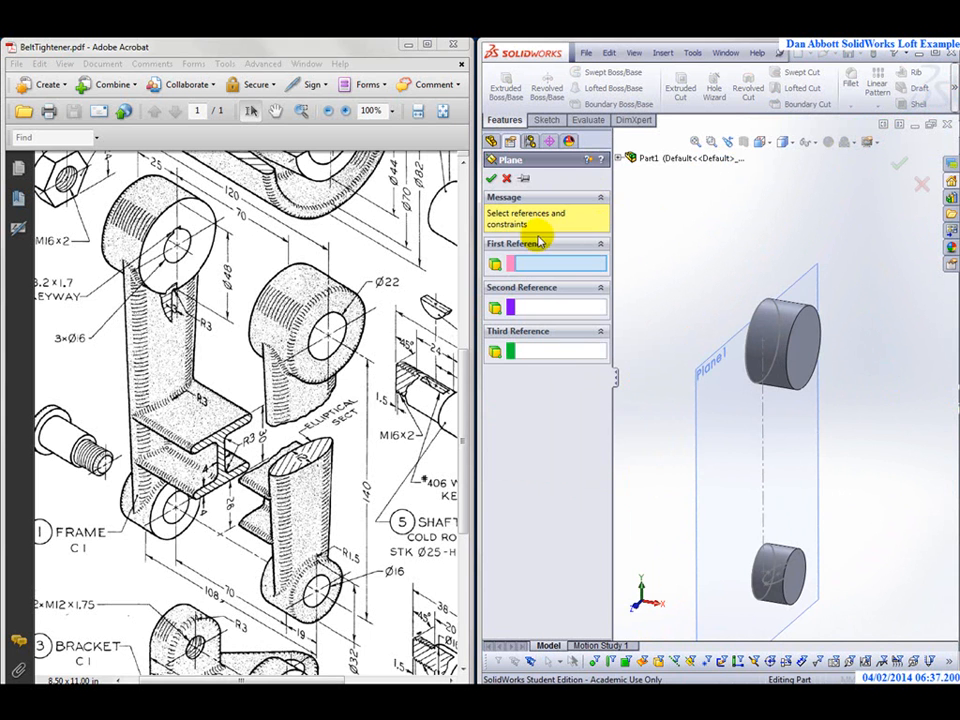
{"action": "left_click", "coordinate": [622, 160]}
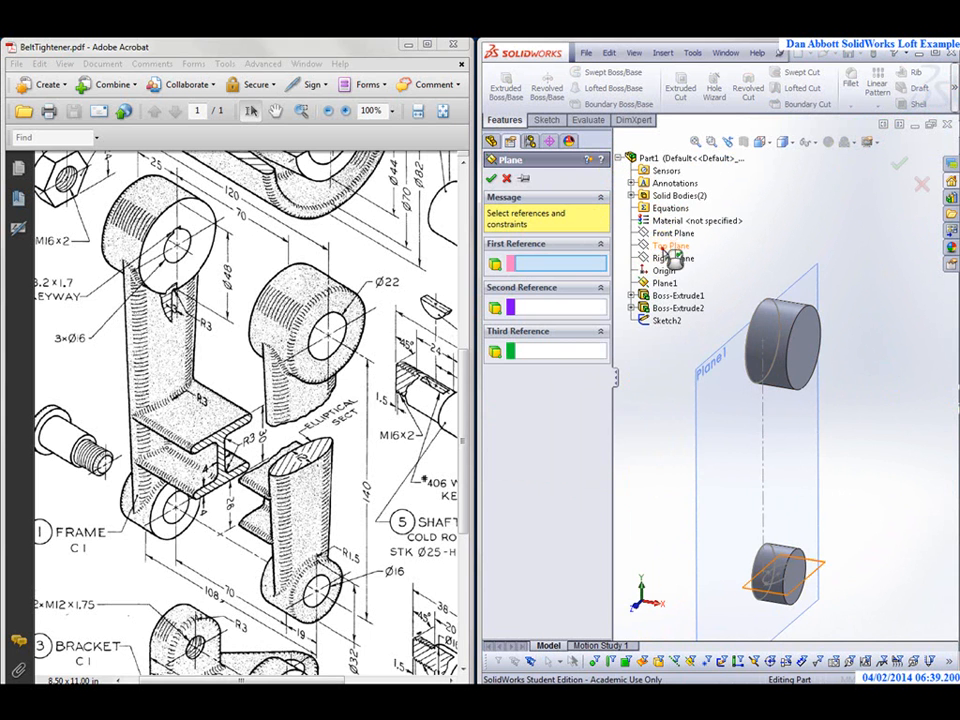
{"action": "left_click", "coordinate": [665, 246]}
{"action": "left_click", "coordinate": [763, 346]}
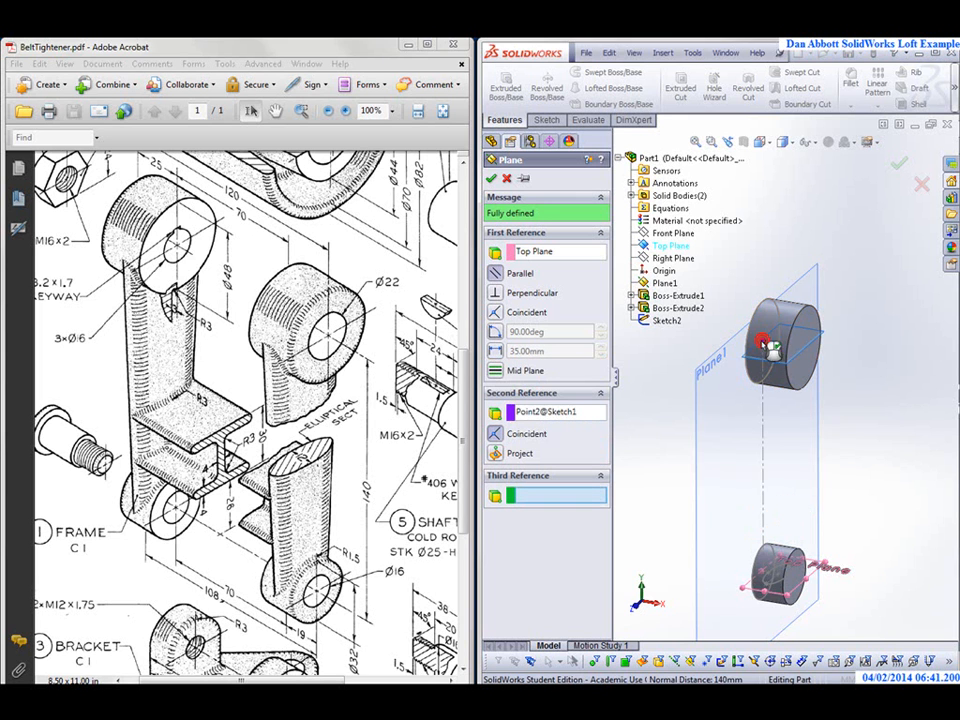
{"action": "mouse_move", "coordinate": [853, 422]}
{"action": "middle_mouse_down"}
{"action": "mouse_move", "coordinate": [825, 403]}
{"action": "mouse_move", "coordinate": [838, 422]}
{"action": "mouse_move", "coordinate": [864, 334]}
{"action": "middle_mouse_up"}
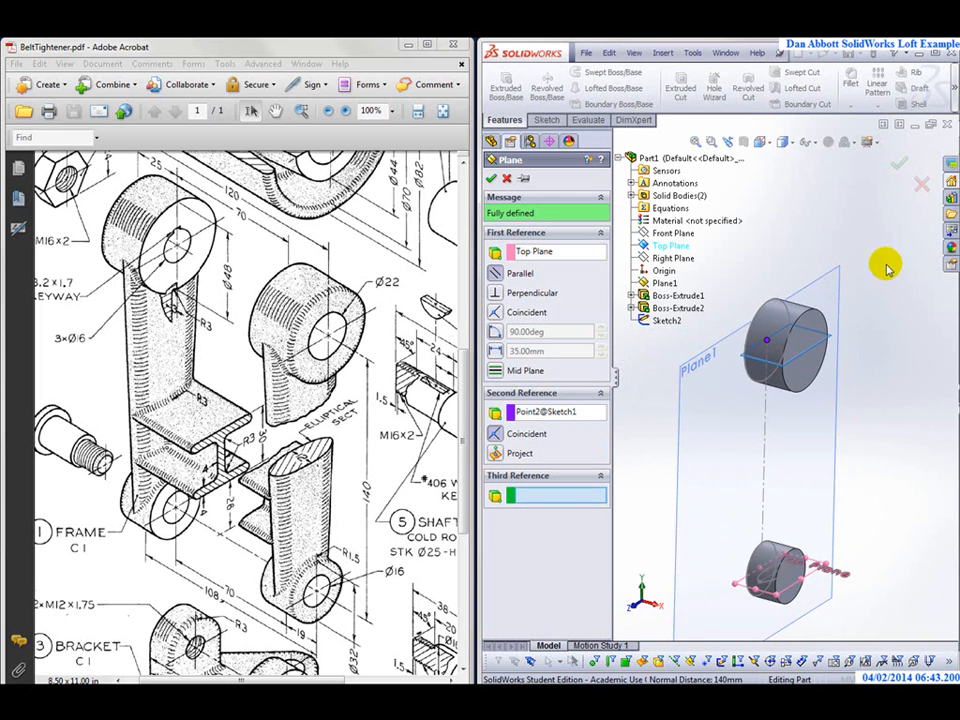
{"action": "left_click", "coordinate": [491, 179]}
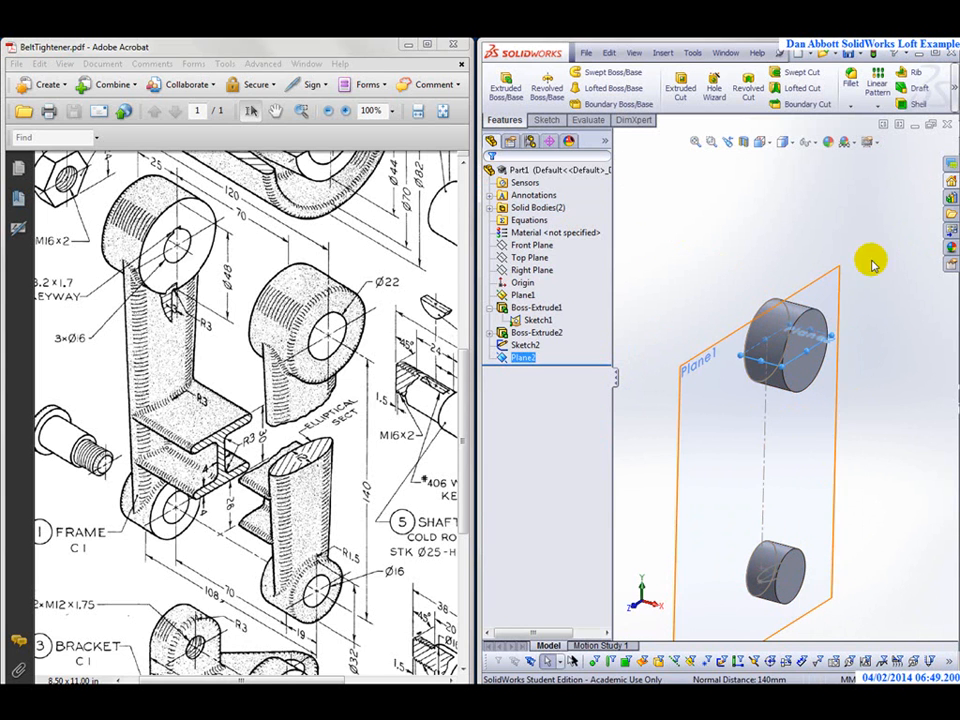
Start a new sketch on Plane2, the plane through the larger boss's center, in a top view
{"action": "left_click", "coordinate": [772, 146]}
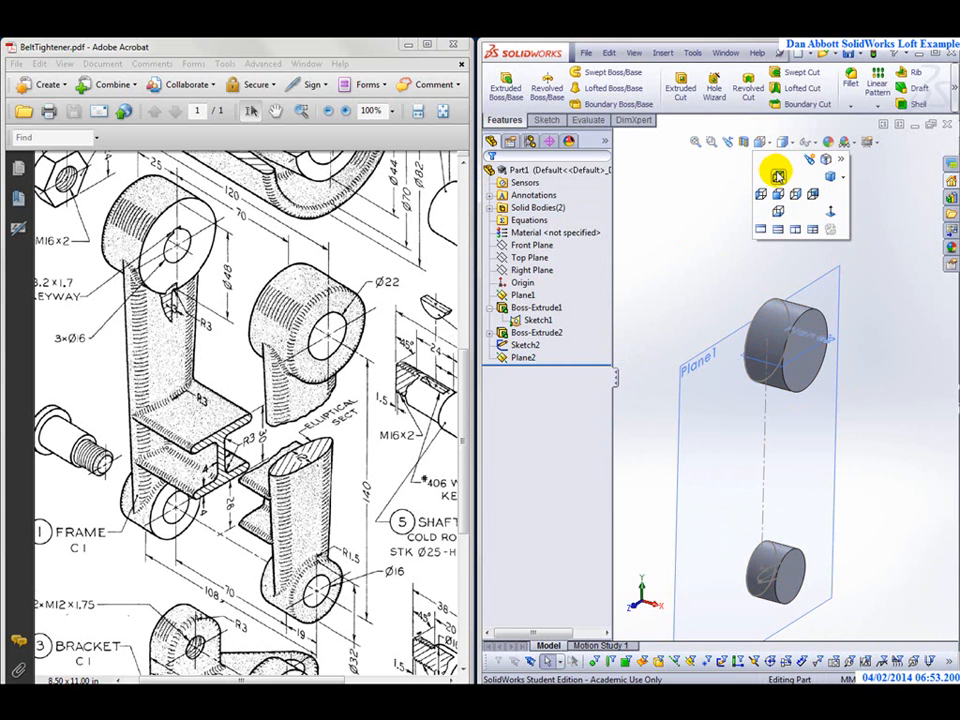
{"action": "left_click", "coordinate": [778, 176]}
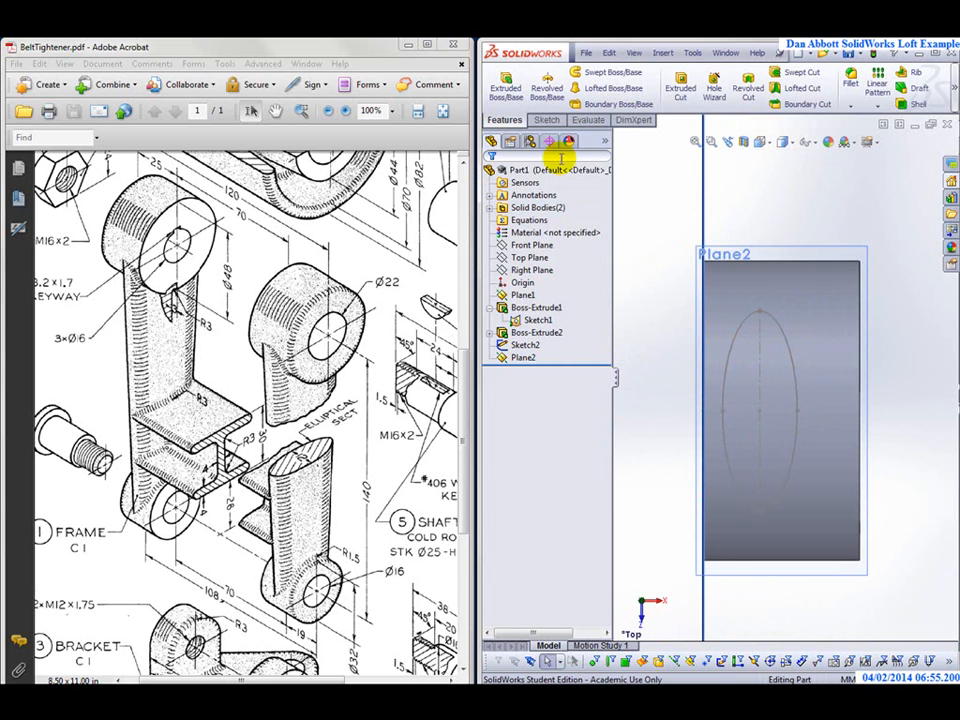
{"action": "left_click", "coordinate": [548, 121]}
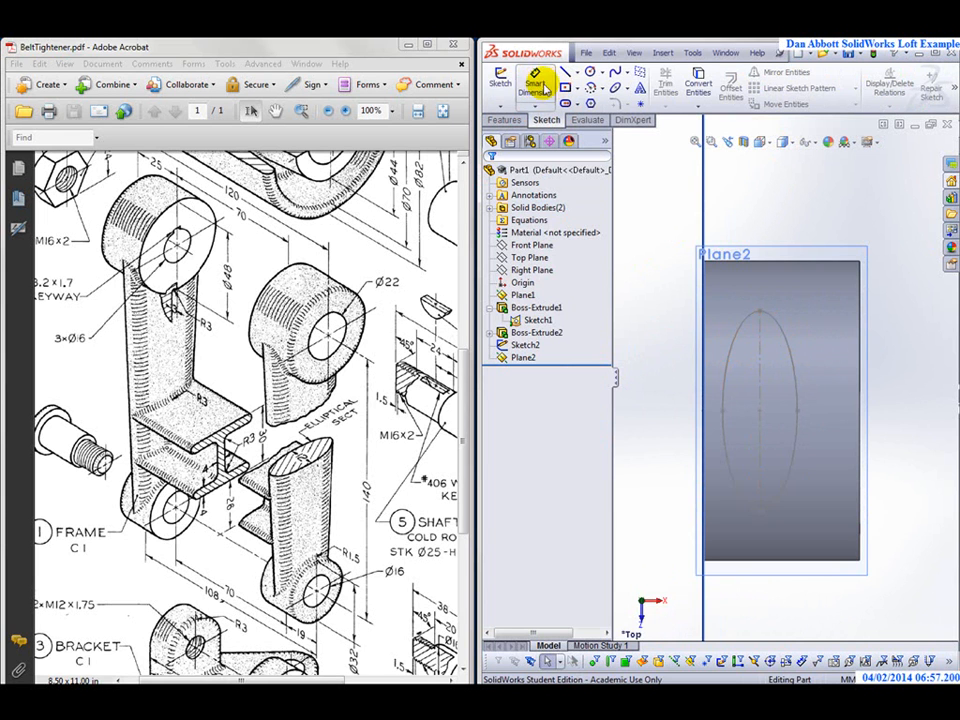
{"action": "left_click", "coordinate": [499, 80]}
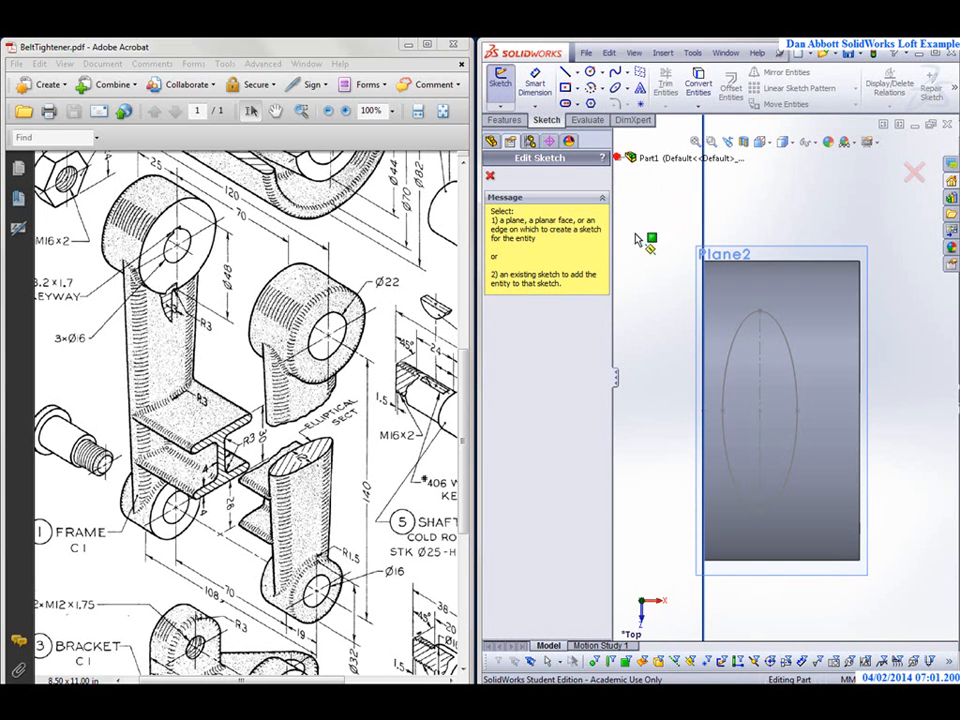
{"action": "left_click", "coordinate": [621, 160]}
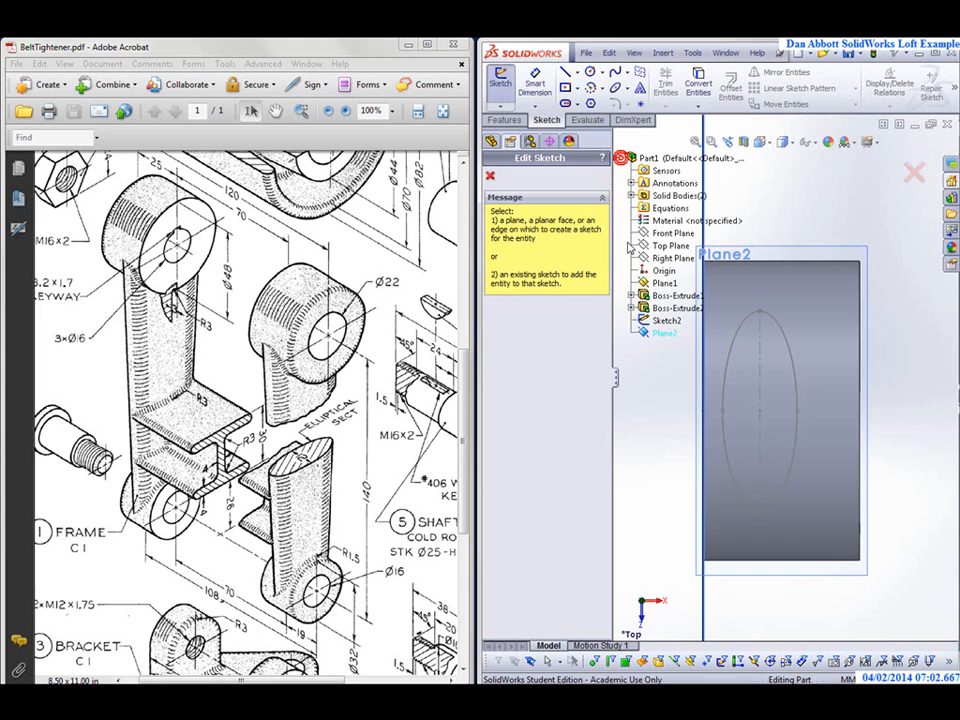
{"action": "left_click", "coordinate": [670, 339]}
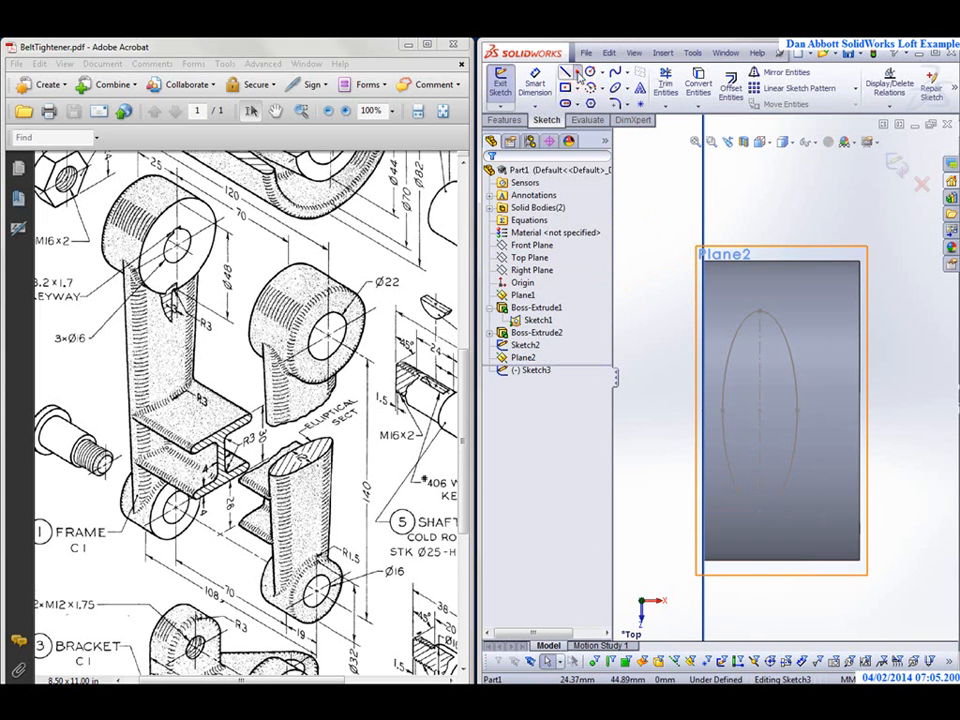
Draw a vertical centerline about 48 mm long across the larger boss, from one silhouette edge to the opposite one
{"action": "left_click", "coordinate": [578, 75]}
{"action": "left_click", "coordinate": [600, 100]}
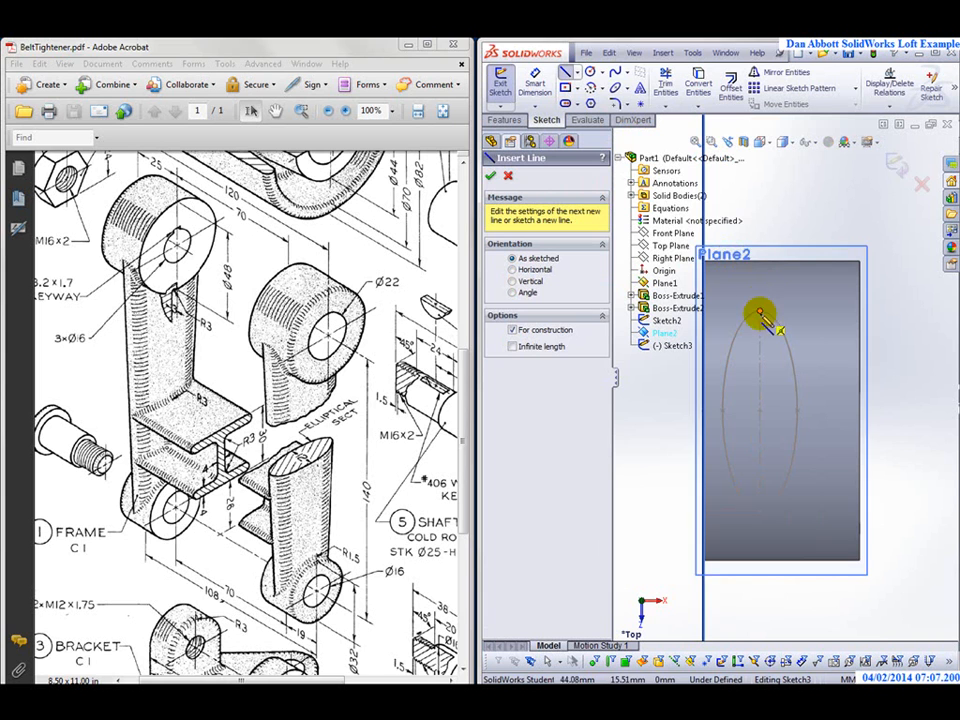
{"action": "left_click", "coordinate": [760, 262]}
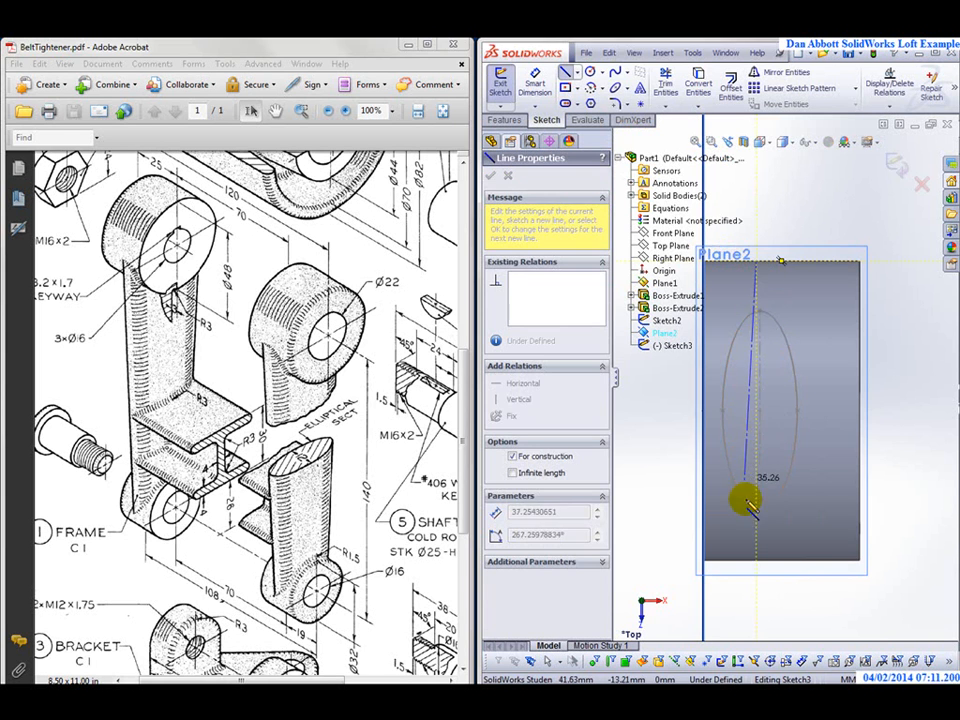
{"action": "left_click", "coordinate": [760, 568]}
{"action": "key", "text": "Escape"}
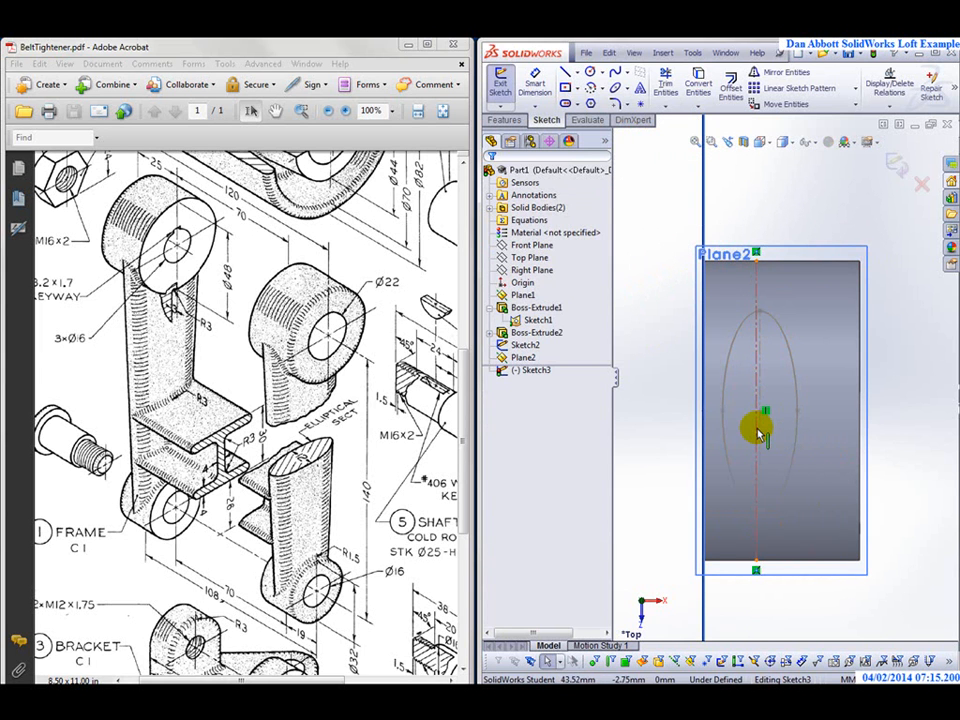
Make the new centerline collinear with the centerline of the ellipse sketch at the smaller boss
{"action": "left_click", "coordinate": [760, 432]}
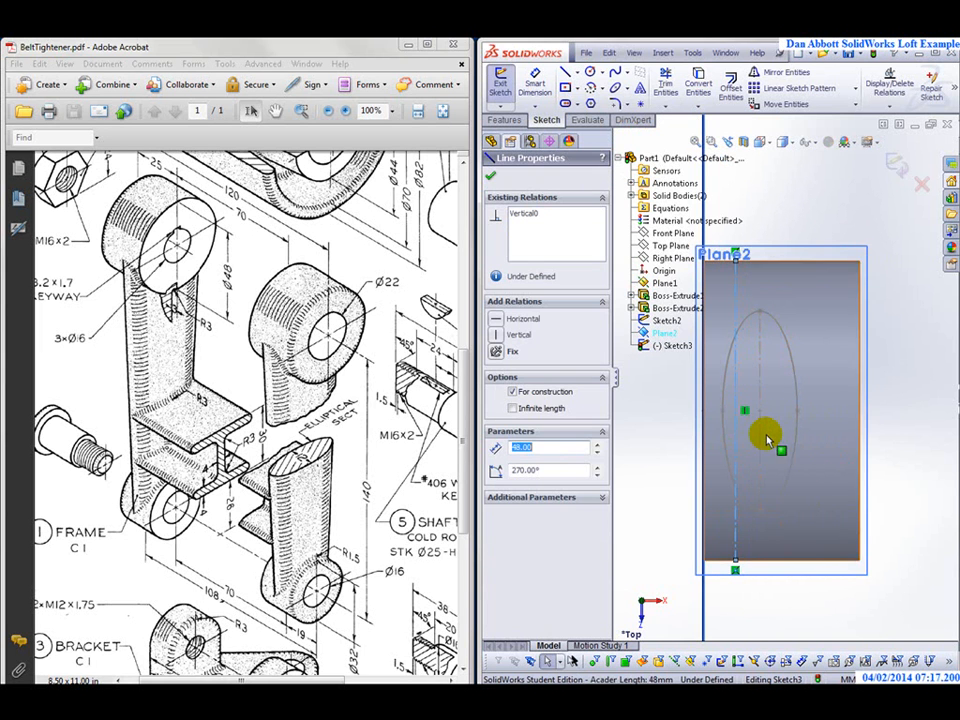
{"action": "left_click", "coordinate": [762, 444]}
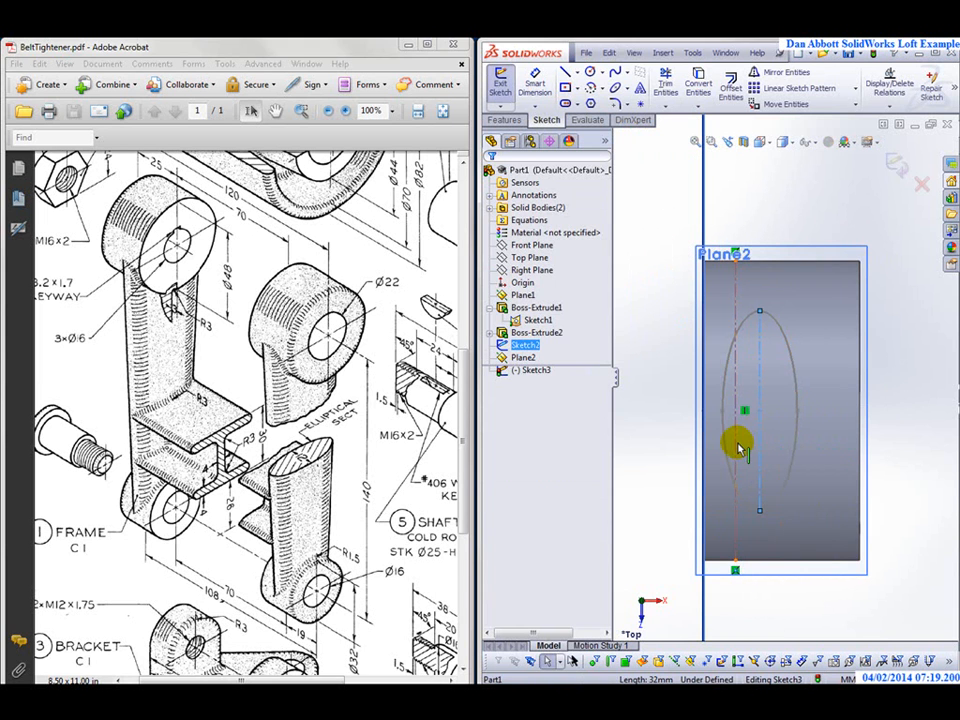
{"action": "left_click", "coordinate": [737, 446], "text": "ctrl"}
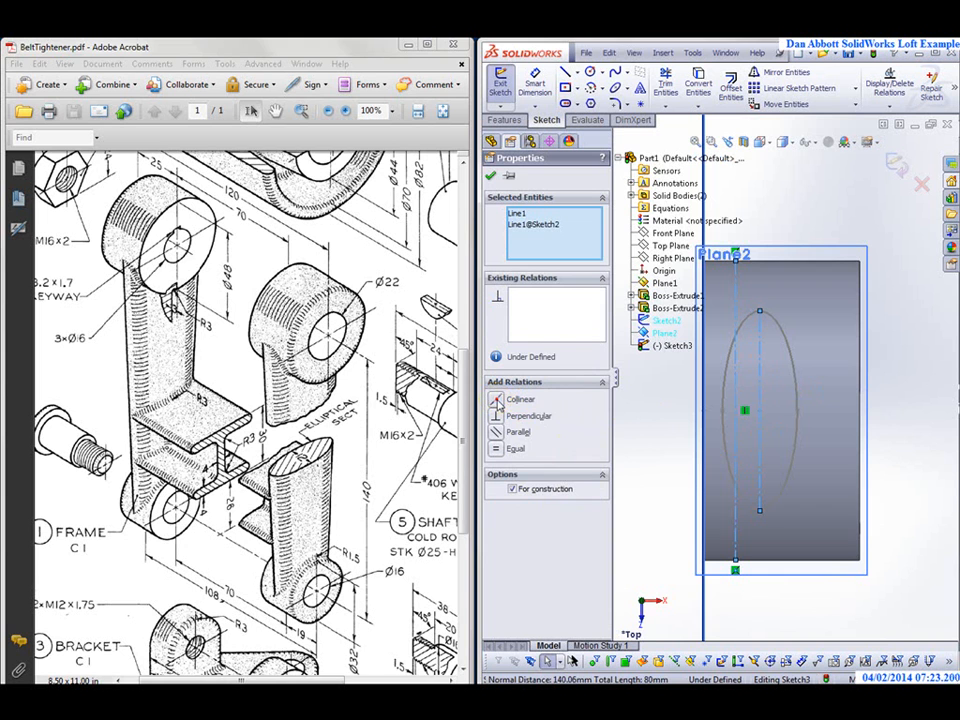
{"action": "left_click", "coordinate": [495, 400]}
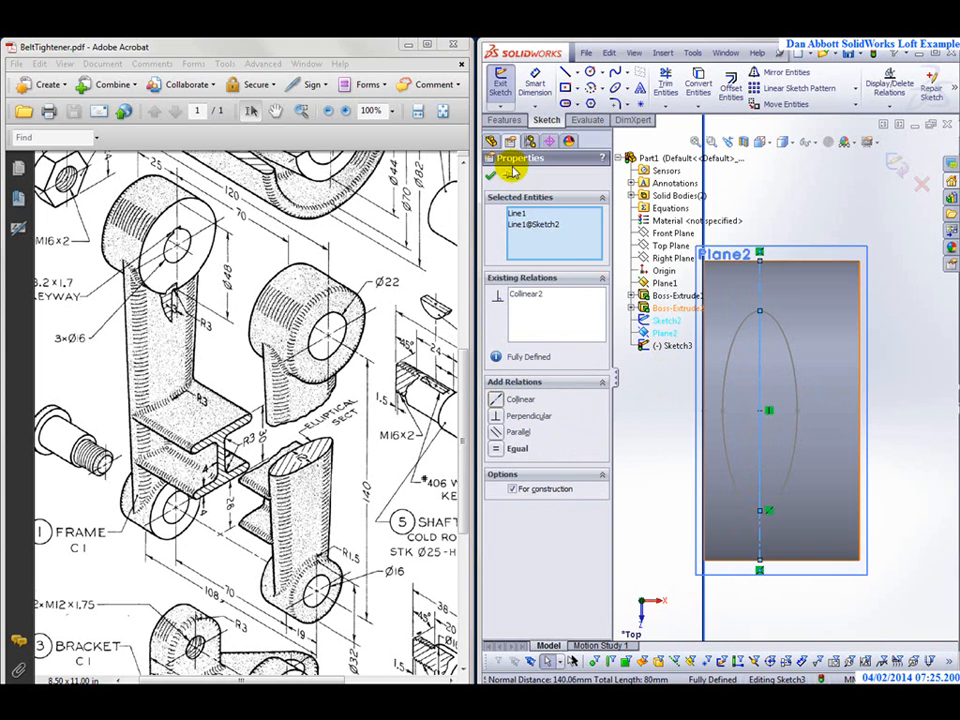
{"action": "left_click", "coordinate": [492, 176]}
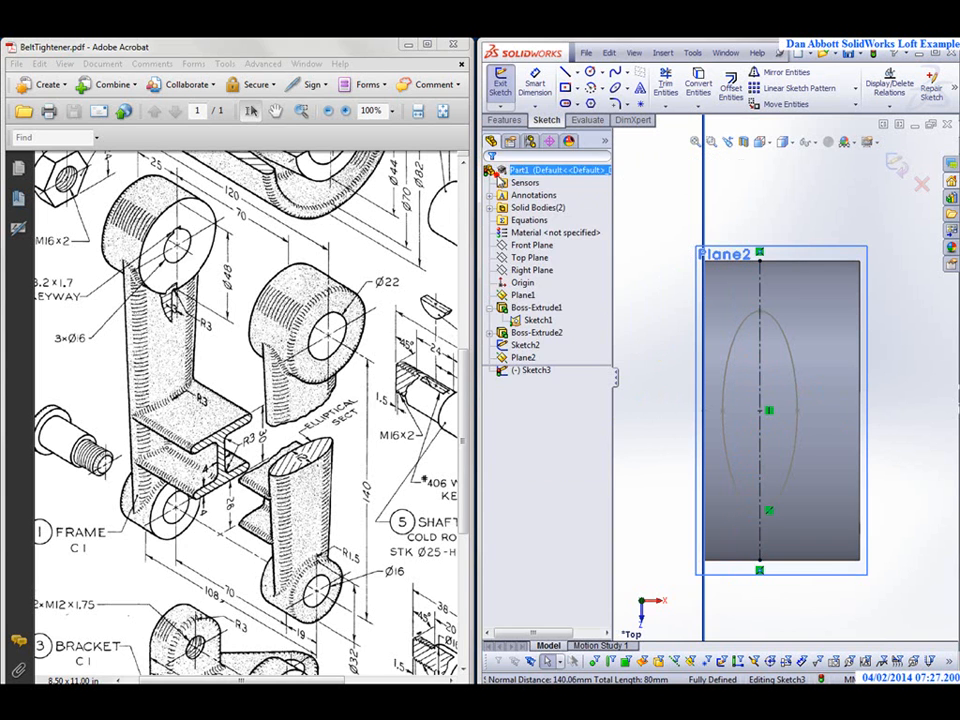
{"action": "left_click", "coordinate": [700, 192]}
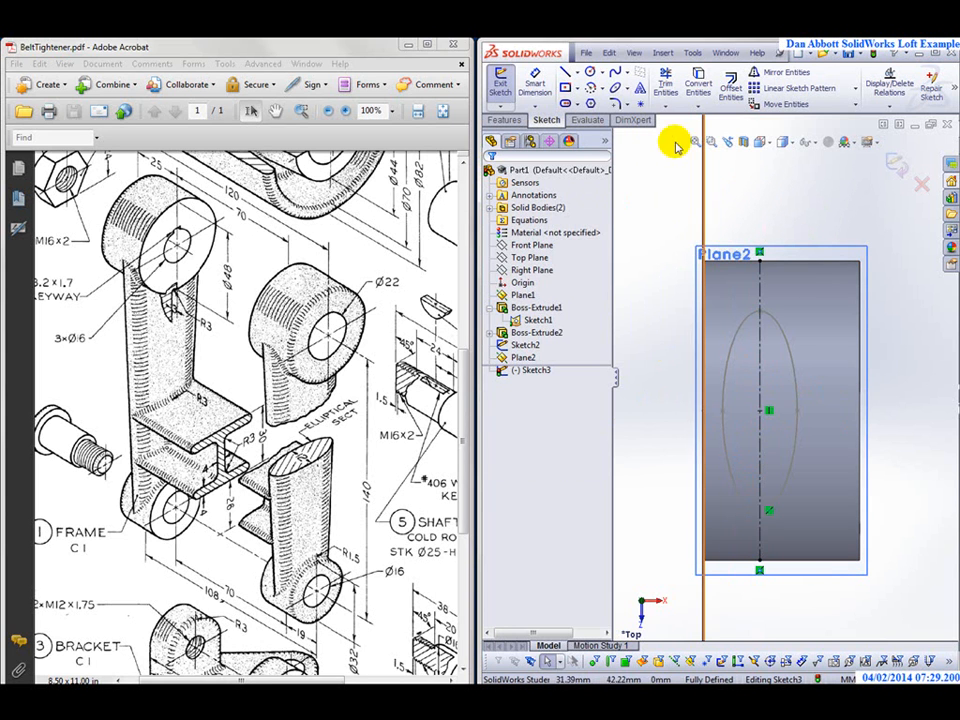
Sketch an ellipse centered on the centerline's midpoint, with a 24 mm major radius to the centerline's end and a 6 mm minor radius
{"action": "left_click", "coordinate": [614, 88]}
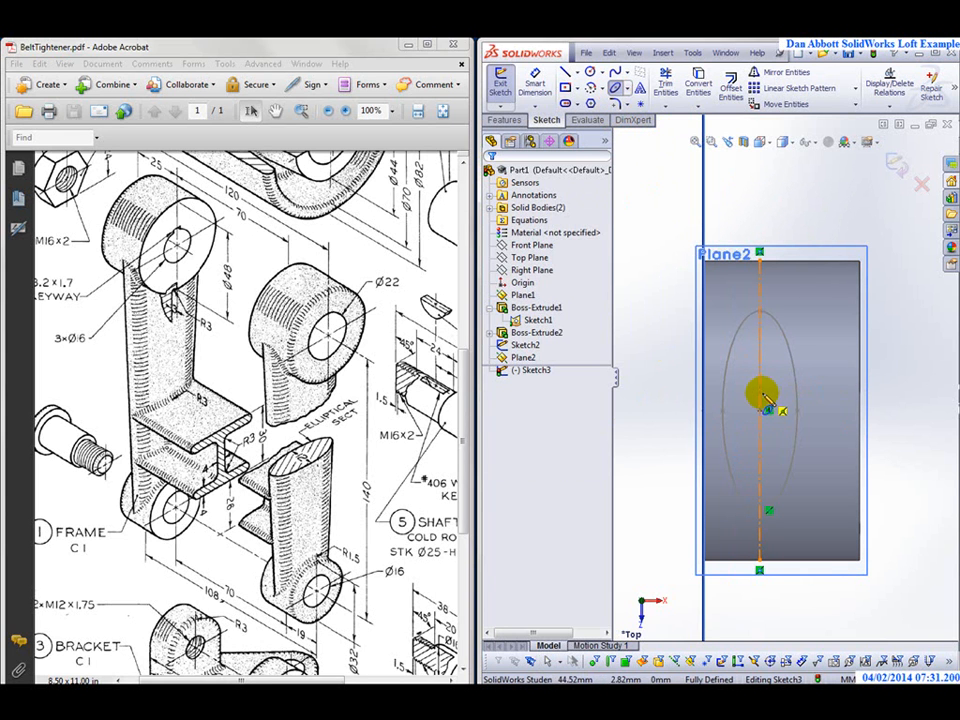
{"action": "left_click", "coordinate": [759, 410]}
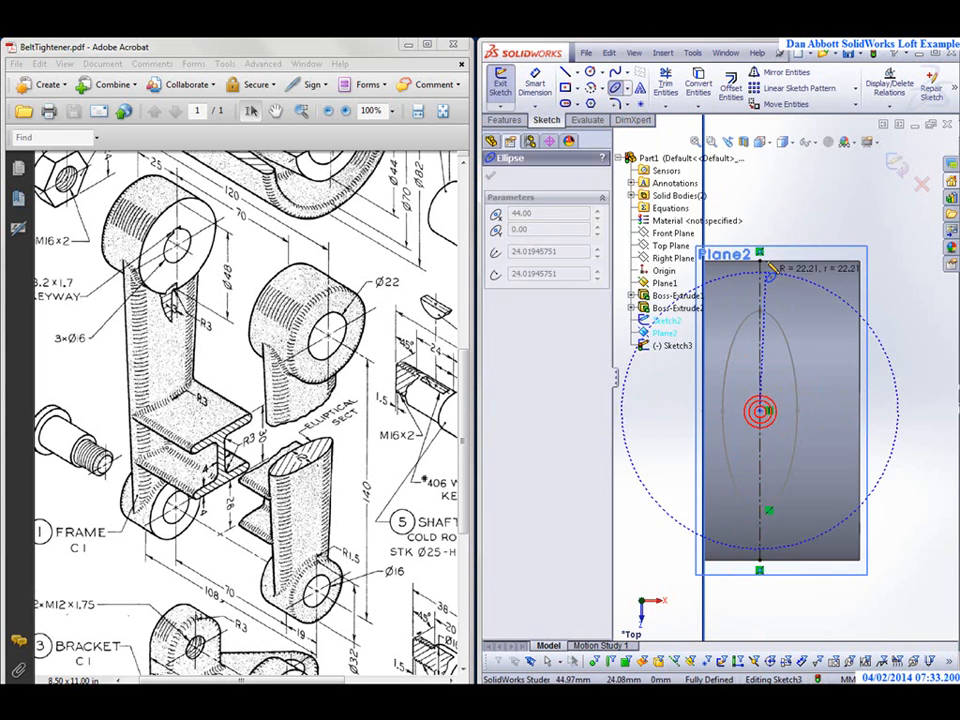
{"action": "left_click", "coordinate": [760, 261]}
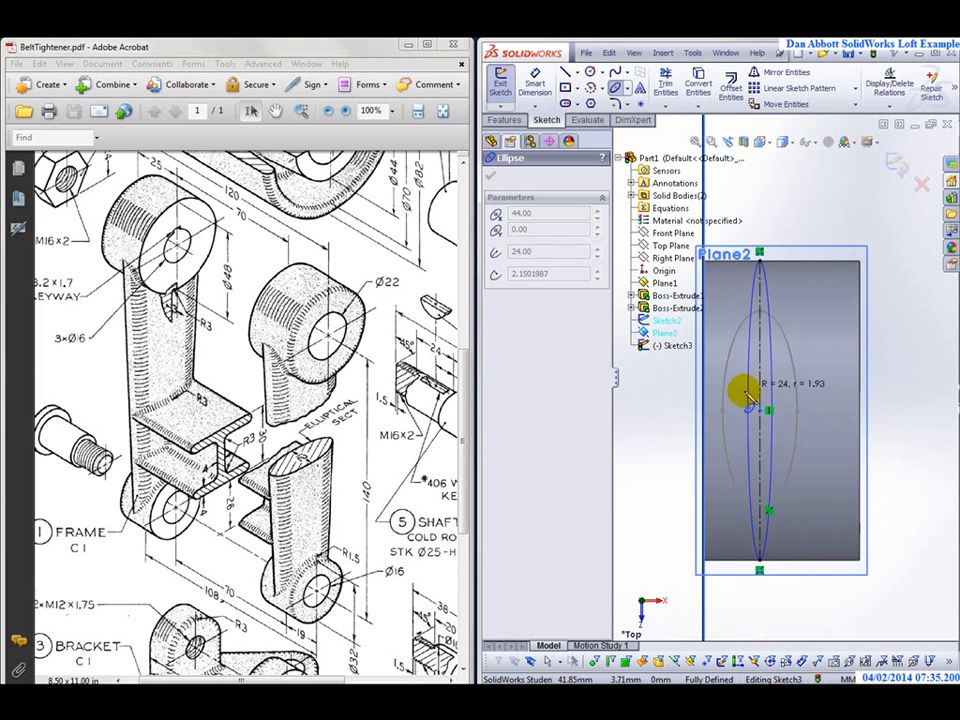
{"action": "left_click", "coordinate": [722, 411]}
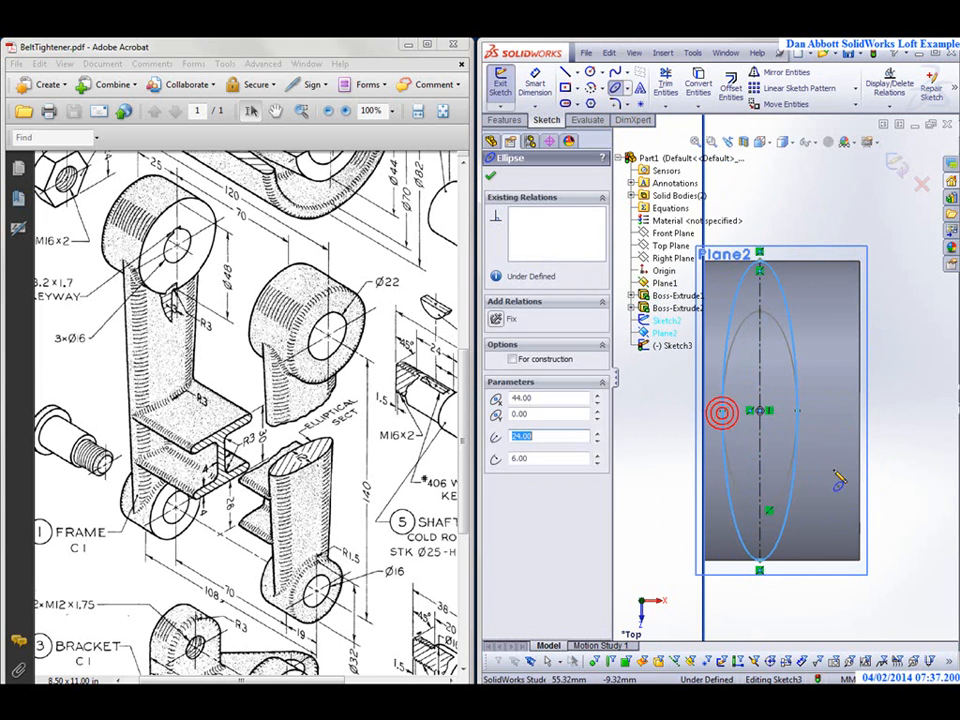
{"action": "key", "text": "Escape"}
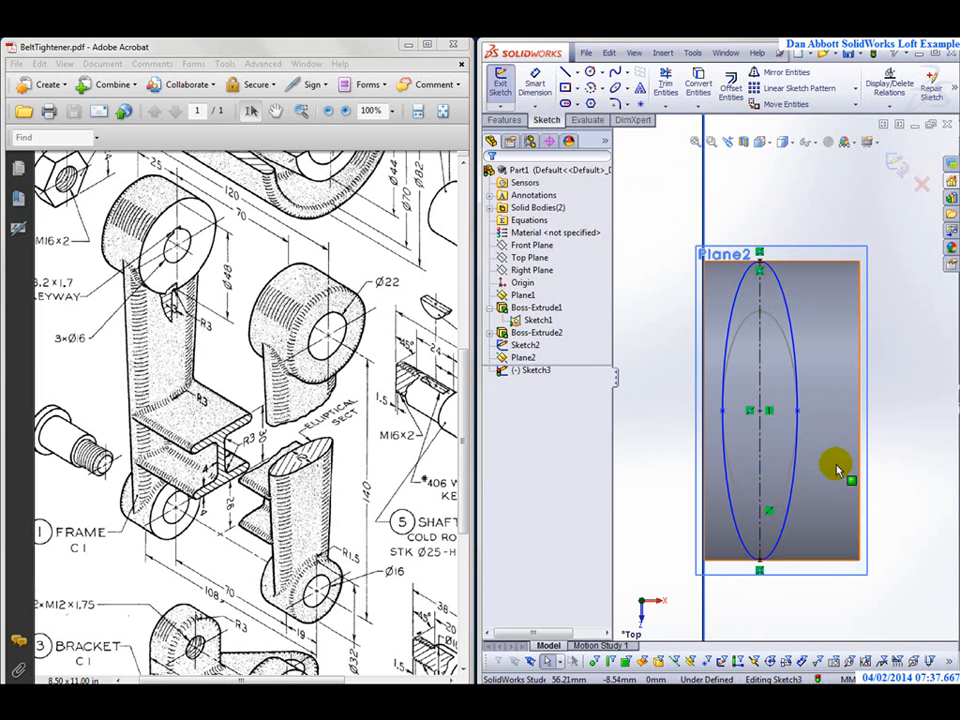
Make the ellipse's minor-axis point coincident with the matching point of the smaller boss's ellipse and close the sketch
{"action": "left_click", "coordinate": [721, 411]}
{"action": "left_click", "coordinate": [864, 490]}
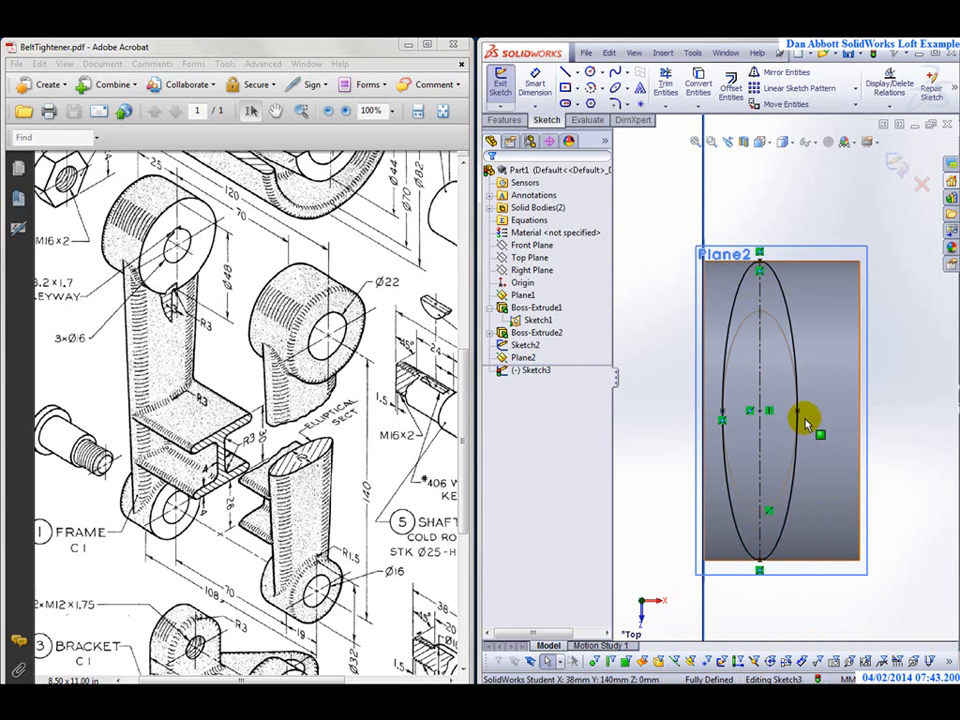
{"action": "scroll", "coordinate": [805, 425], "scroll_direction": "up", "scroll_amount": 2}
{"action": "middle_click_drag", "start_coordinate": [818, 425], "coordinate": [908, 193]}
{"action": "left_click", "coordinate": [908, 185]}
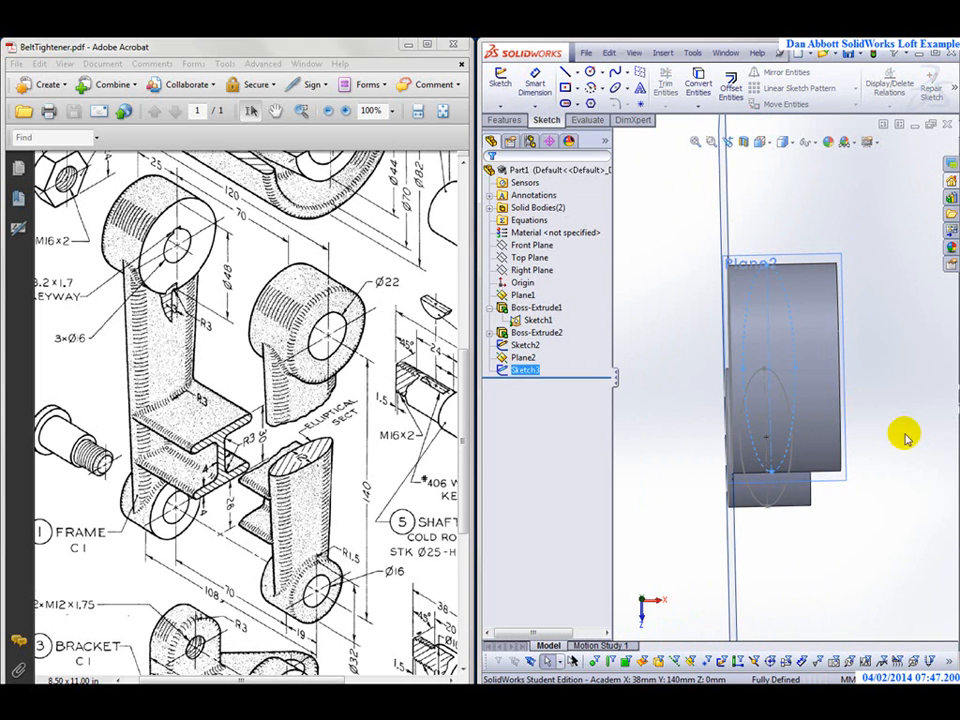
Hide Sketch1, which holds the centerline between the two bosses
{"action": "mouse_move", "coordinate": [907, 425]}
{"action": "middle_mouse_down"}
{"action": "mouse_move", "coordinate": [857, 422]}
{"action": "mouse_move", "coordinate": [838, 372]}
{"action": "middle_mouse_up"}
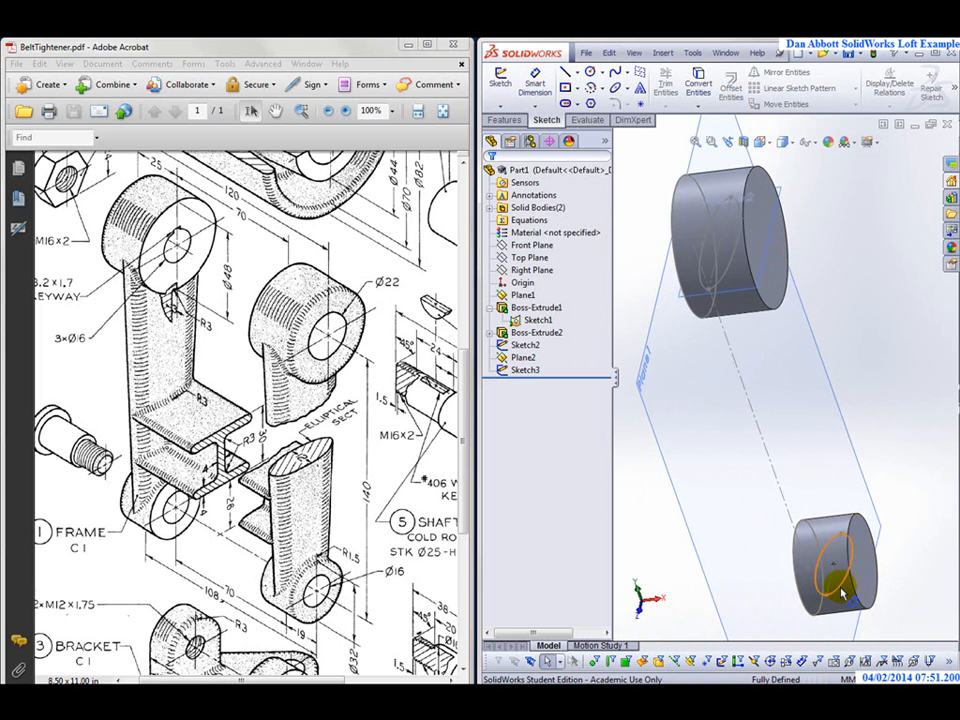
{"action": "middle_click_drag", "start_coordinate": [730, 300], "coordinate": [797, 339]}
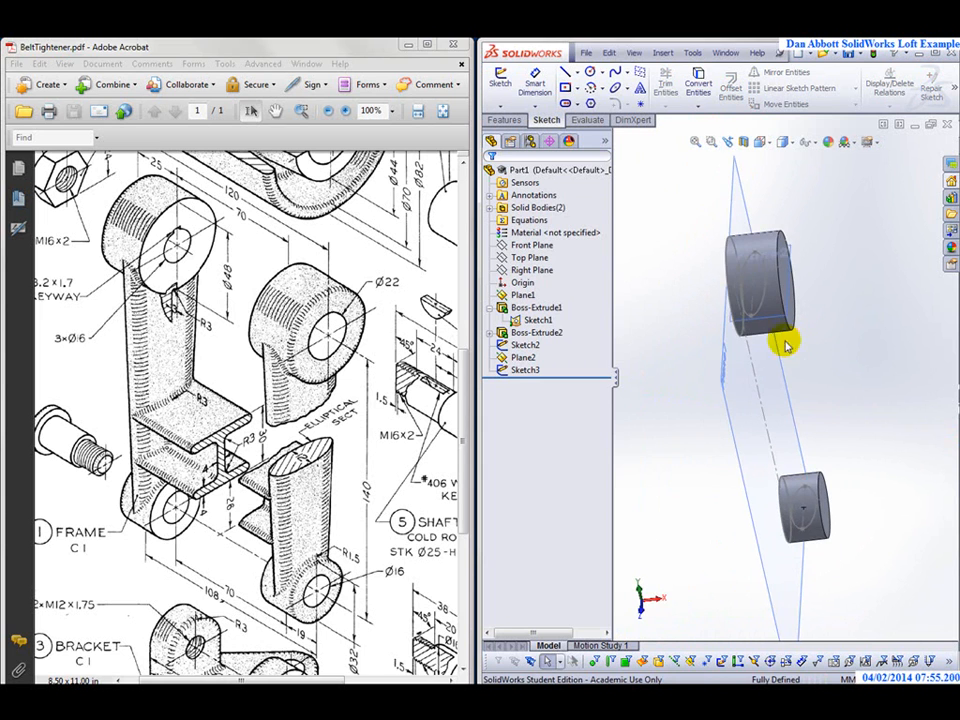
{"action": "right_click", "coordinate": [540, 320]}
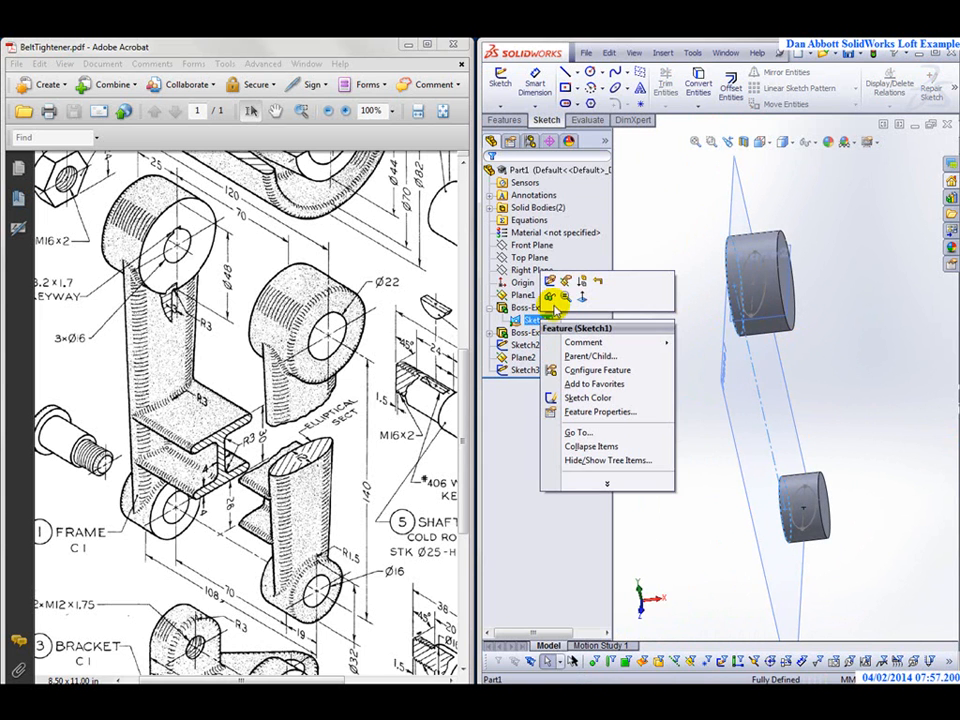
{"action": "left_click", "coordinate": [558, 298]}
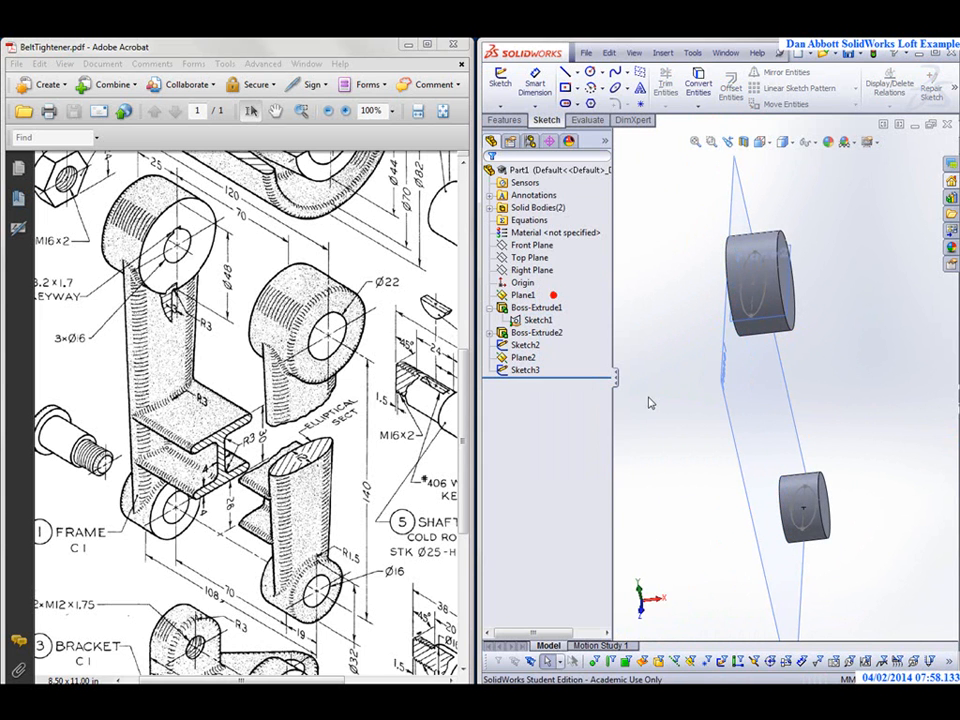
Hide the reference planes Plane1 and Plane2
{"action": "left_click", "coordinate": [724, 420]}
{"action": "left_click", "coordinate": [792, 373]}
{"action": "left_click", "coordinate": [785, 323]}
{"action": "left_click", "coordinate": [842, 275]}
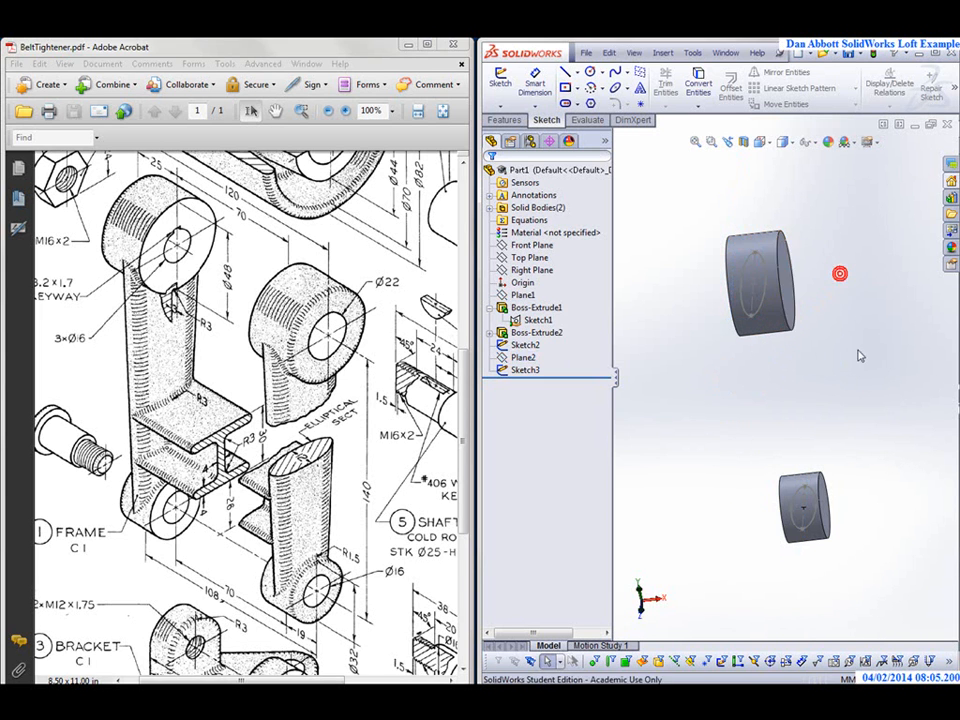
Loft a solid arm between the ellipse sketches Sketch2 and Sketch3 on the two bosses, keeping the result merged with them
{"action": "middle_click_drag", "start_coordinate": [858, 389], "coordinate": [801, 401]}
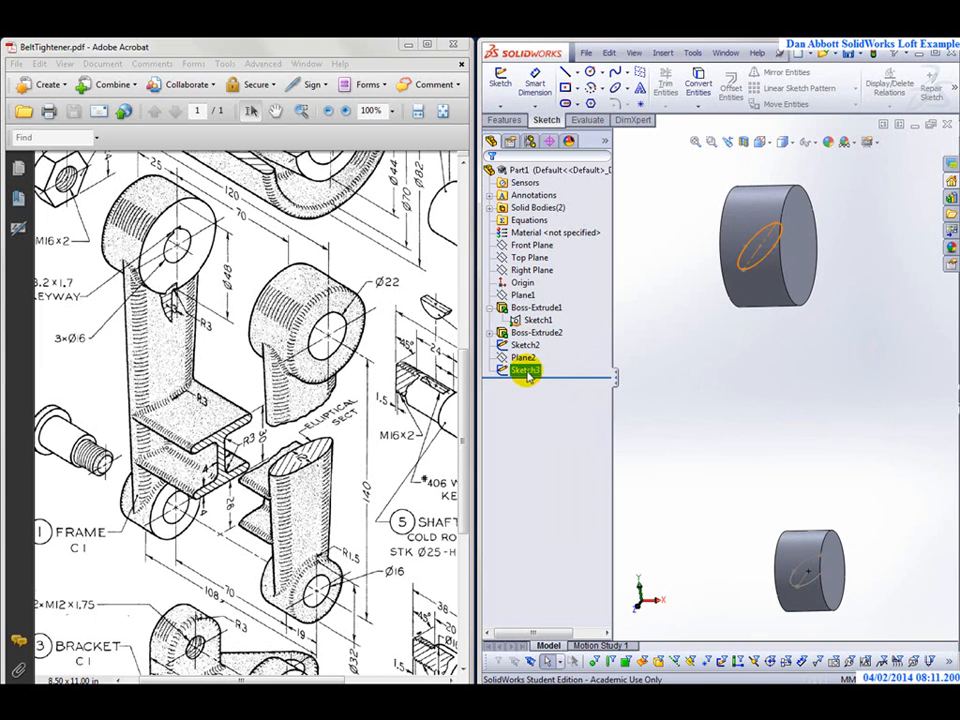
{"action": "left_click", "coordinate": [776, 351]}
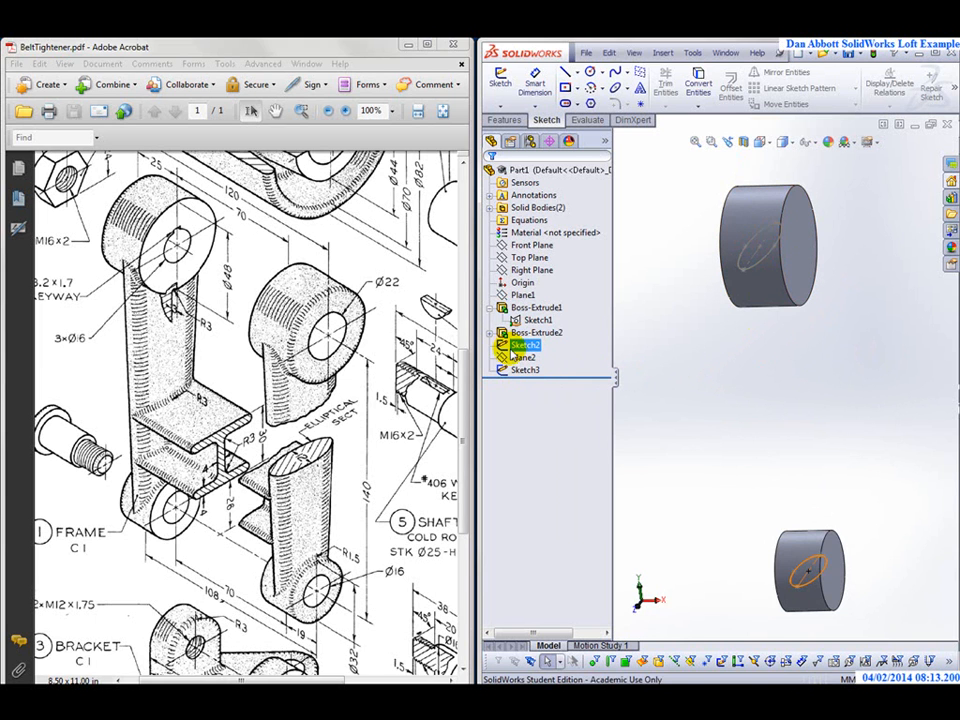
{"action": "left_click", "coordinate": [506, 120]}
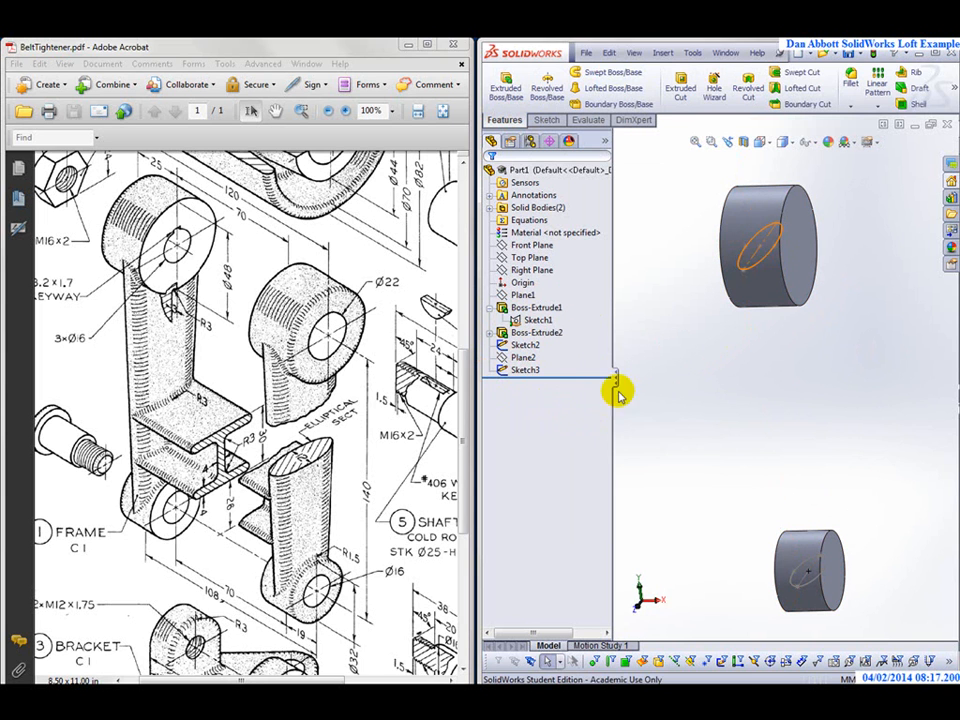
{"action": "left_click", "coordinate": [523, 357]}
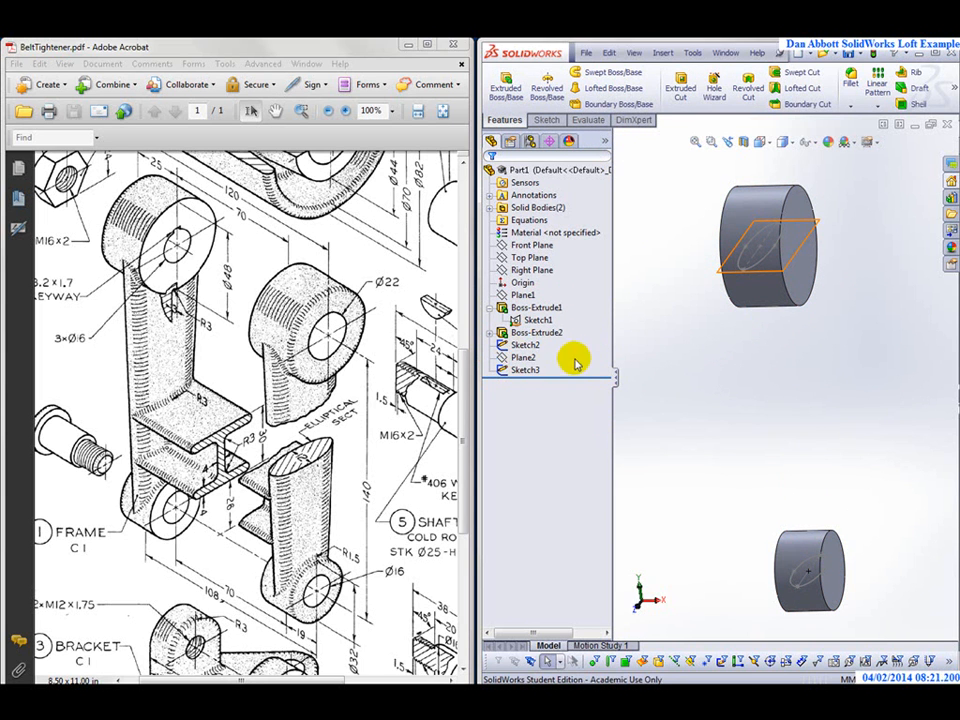
{"action": "left_click", "coordinate": [705, 276]}
{"action": "left_click", "coordinate": [525, 345]}
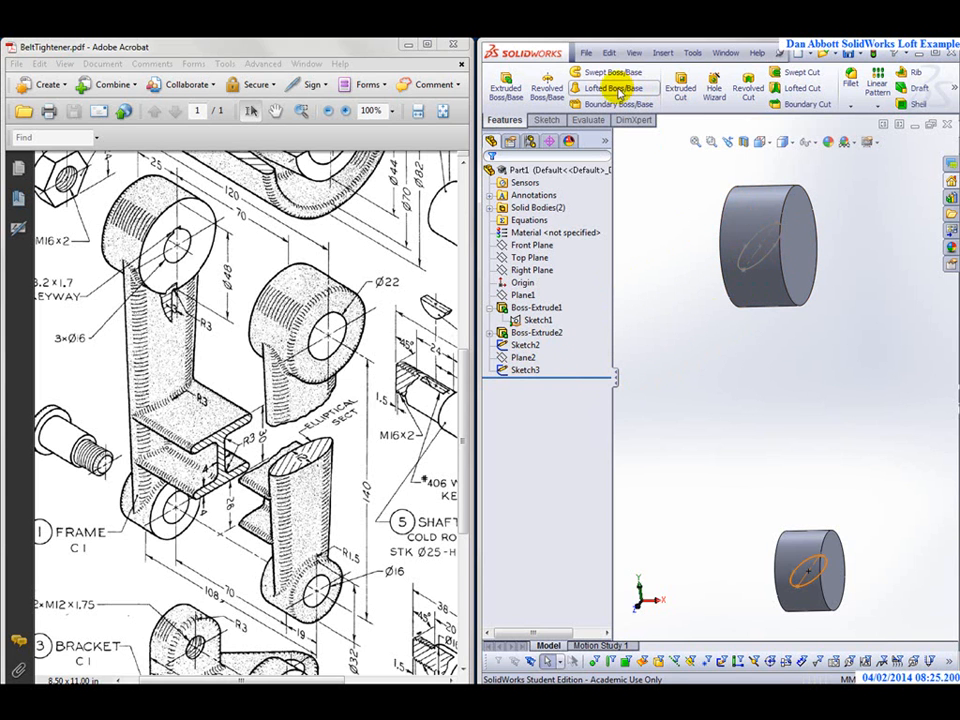
{"action": "left_click", "coordinate": [581, 92]}
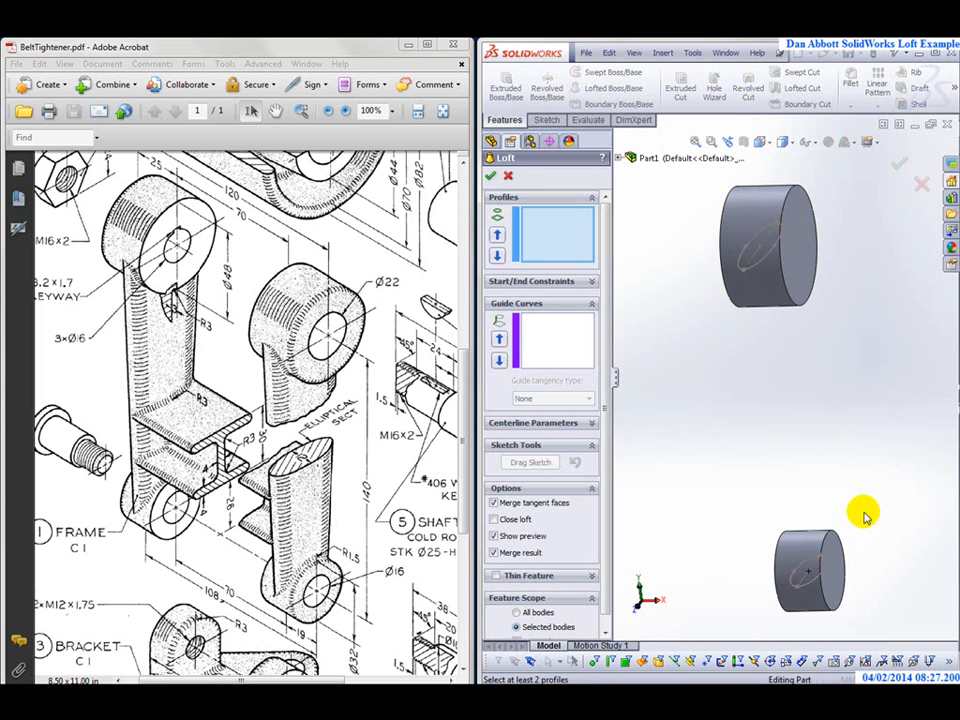
{"action": "left_click", "coordinate": [812, 588]}
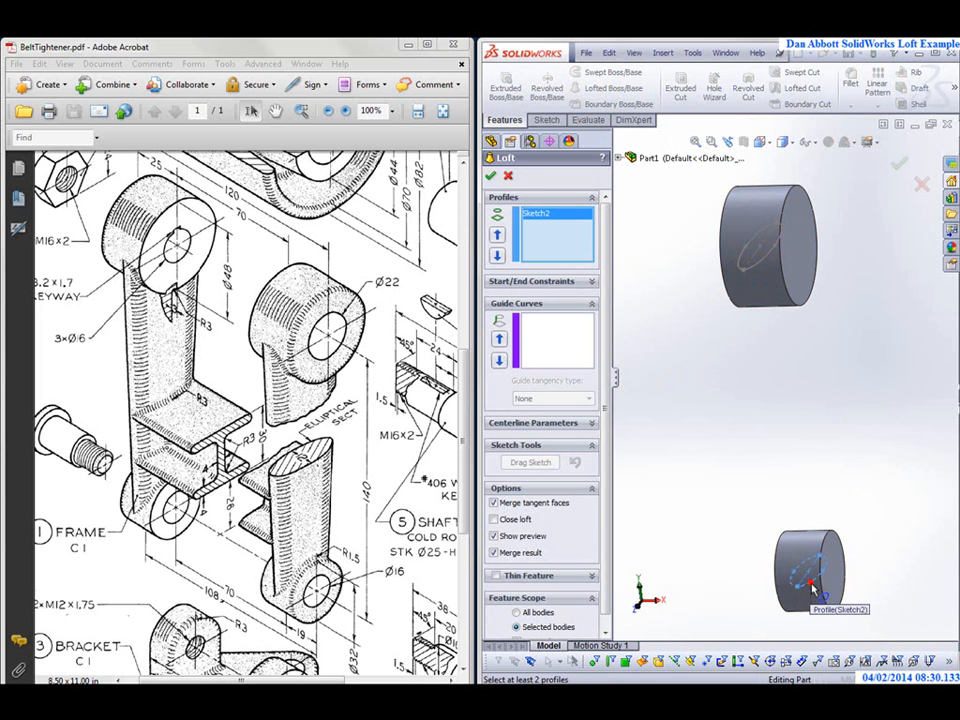
{"action": "left_click", "coordinate": [758, 264]}
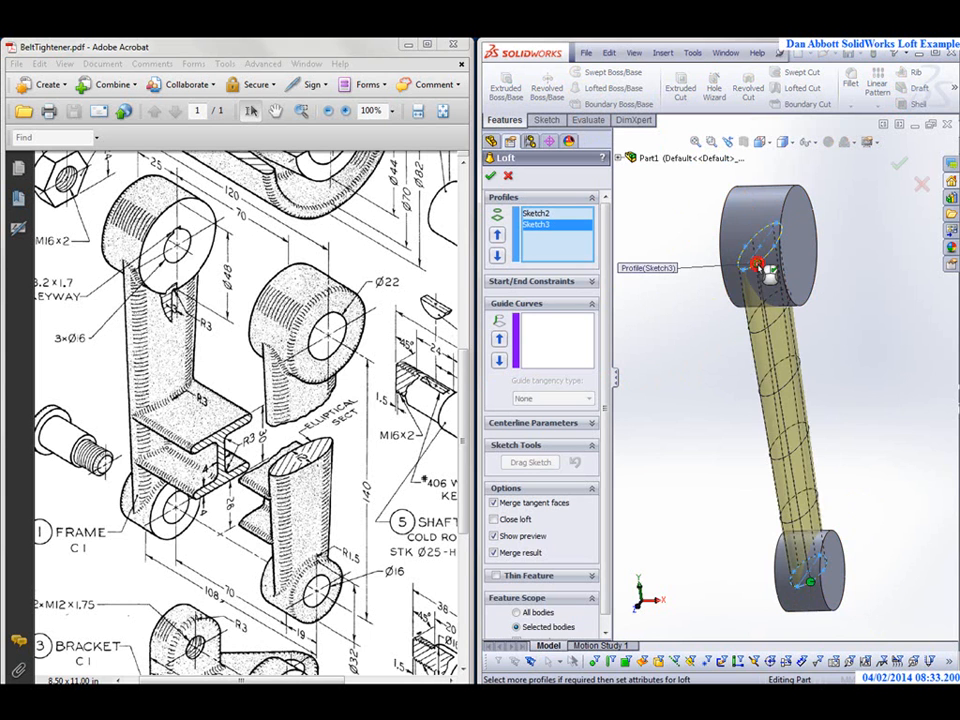
{"action": "middle_click_drag", "start_coordinate": [870, 450], "coordinate": [701, 332]}
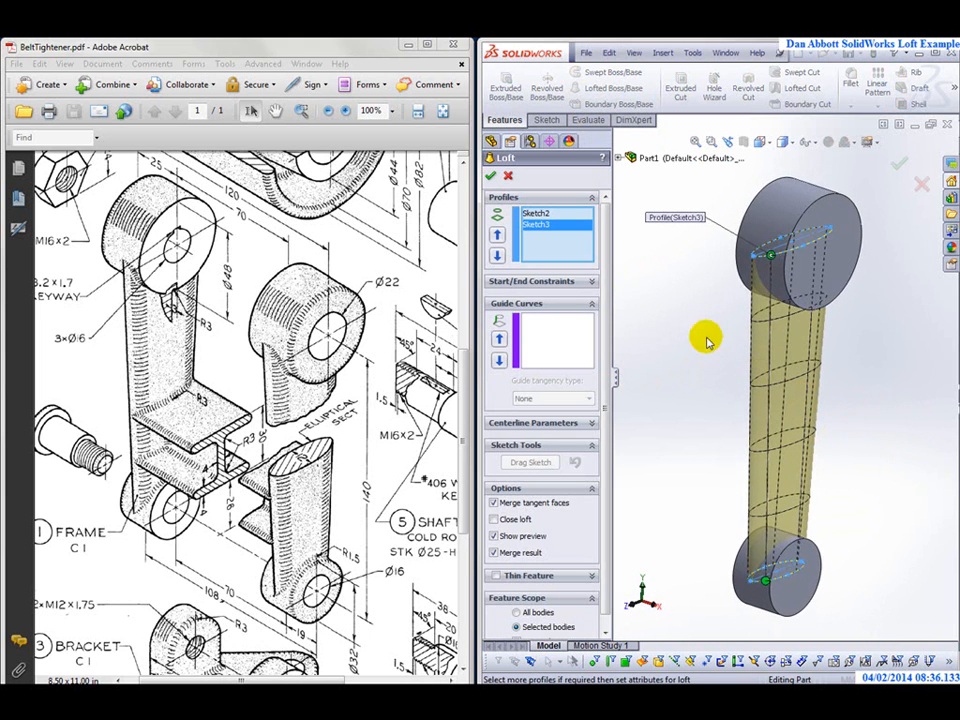
{"action": "left_click", "coordinate": [491, 177]}
Mirror the lofted arm body about the Right Plane with Merge solids turned off
{"action": "middle_click_drag", "start_coordinate": [895, 440], "coordinate": [851, 414]}
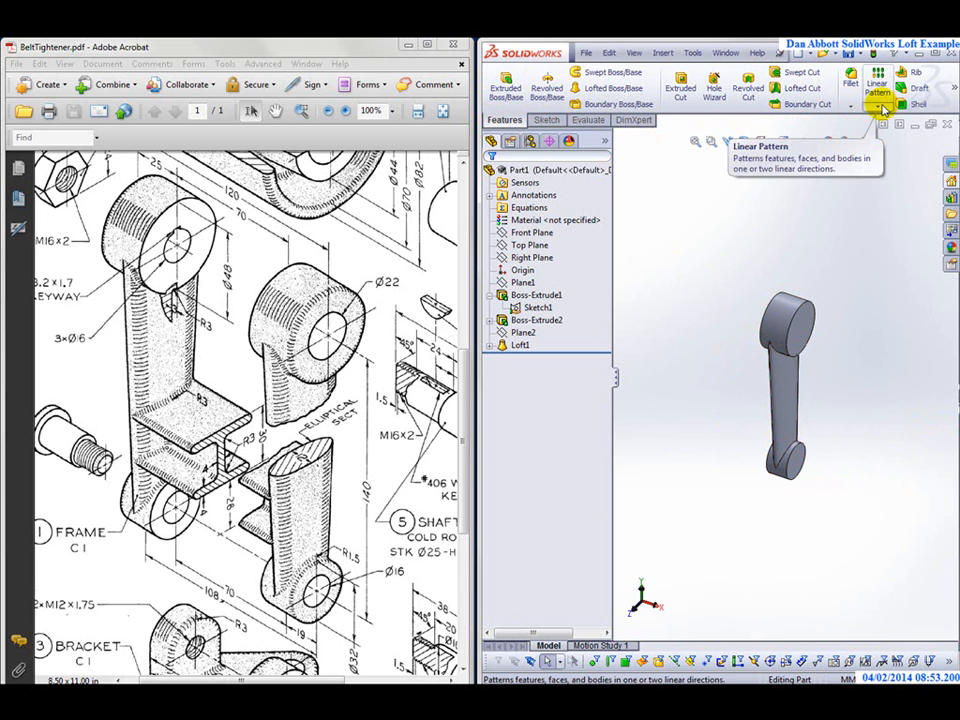
{"action": "left_click", "coordinate": [953, 90]}
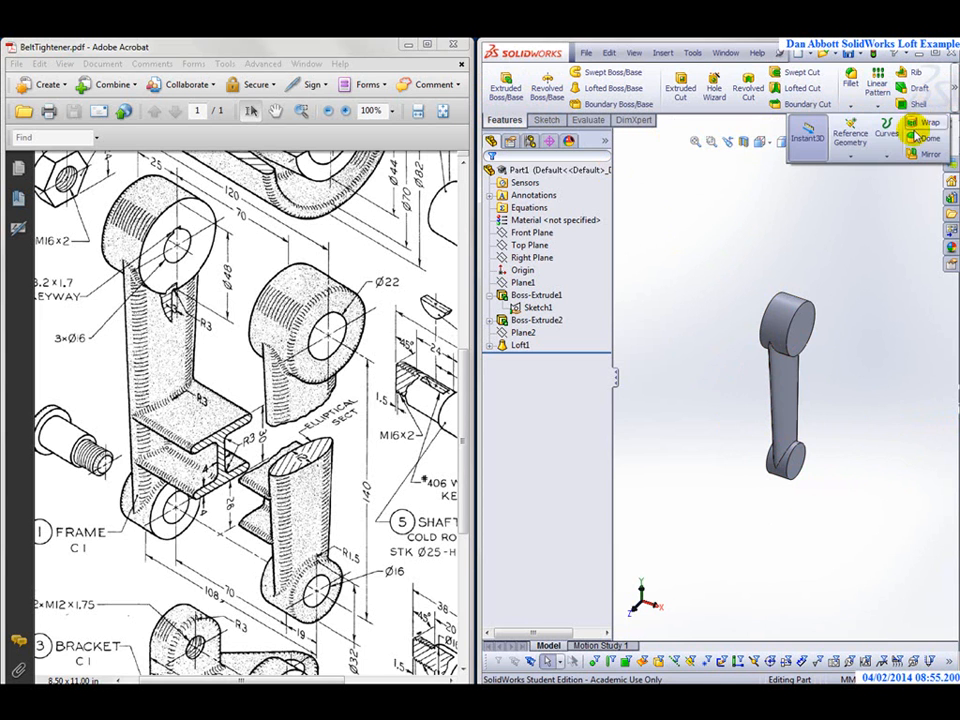
{"action": "left_click", "coordinate": [929, 154]}
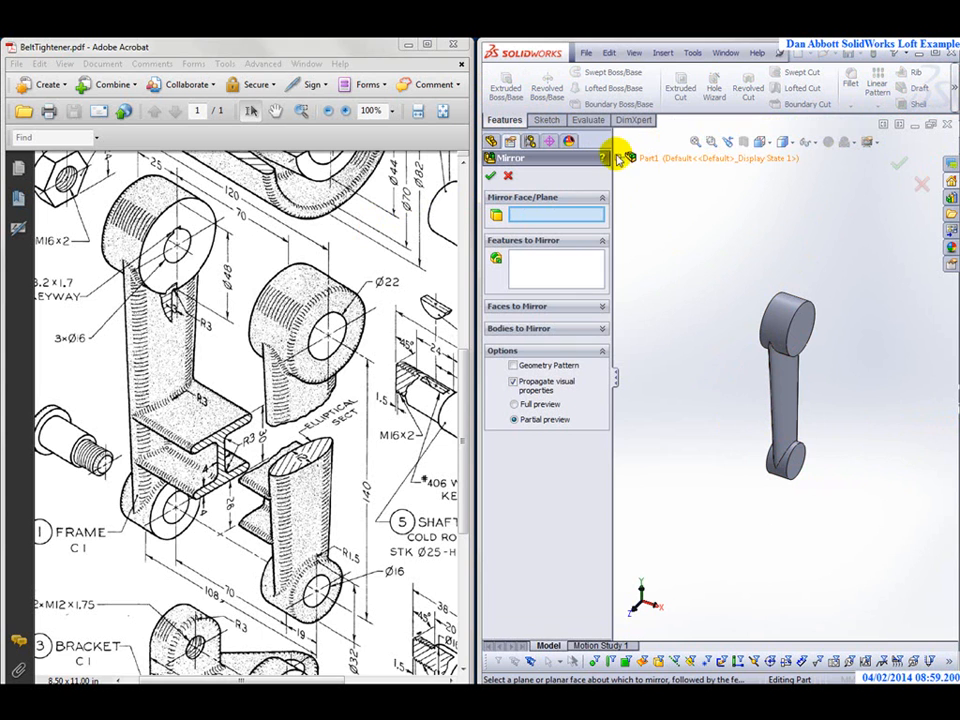
{"action": "left_click", "coordinate": [620, 160]}
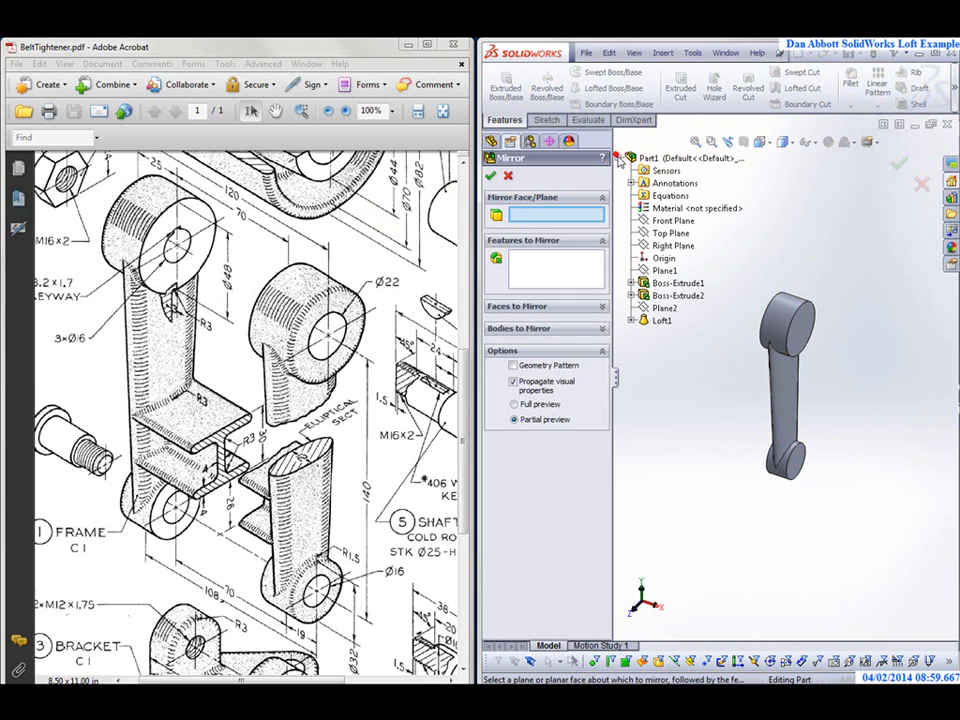
{"action": "left_click", "coordinate": [673, 245]}
{"action": "mouse_move", "coordinate": [709, 396]}
{"action": "middle_mouse_down"}
{"action": "mouse_move", "coordinate": [739, 405]}
{"action": "mouse_move", "coordinate": [735, 379]}
{"action": "mouse_move", "coordinate": [741, 389]}
{"action": "mouse_move", "coordinate": [745, 382]}
{"action": "middle_mouse_up"}
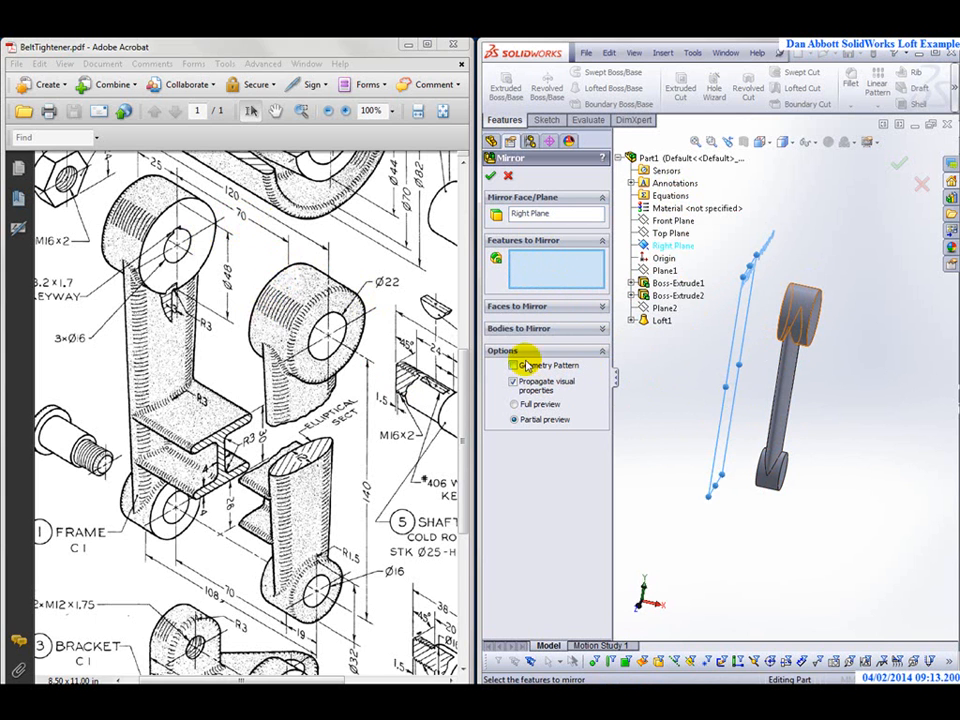
{"action": "left_click", "coordinate": [603, 330]}
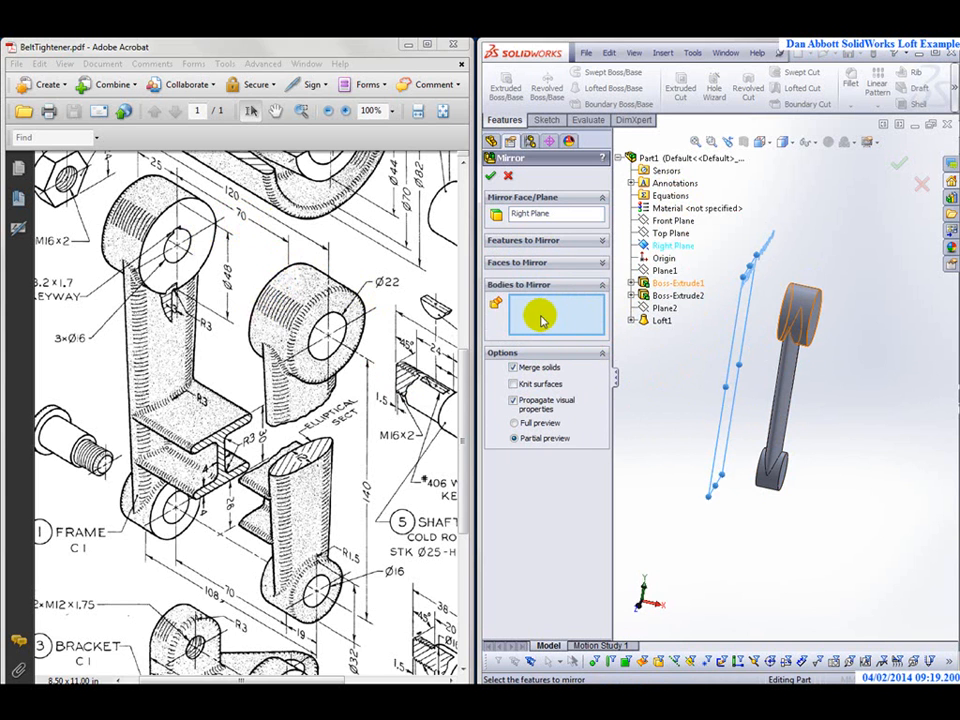
{"action": "left_click", "coordinate": [797, 363]}
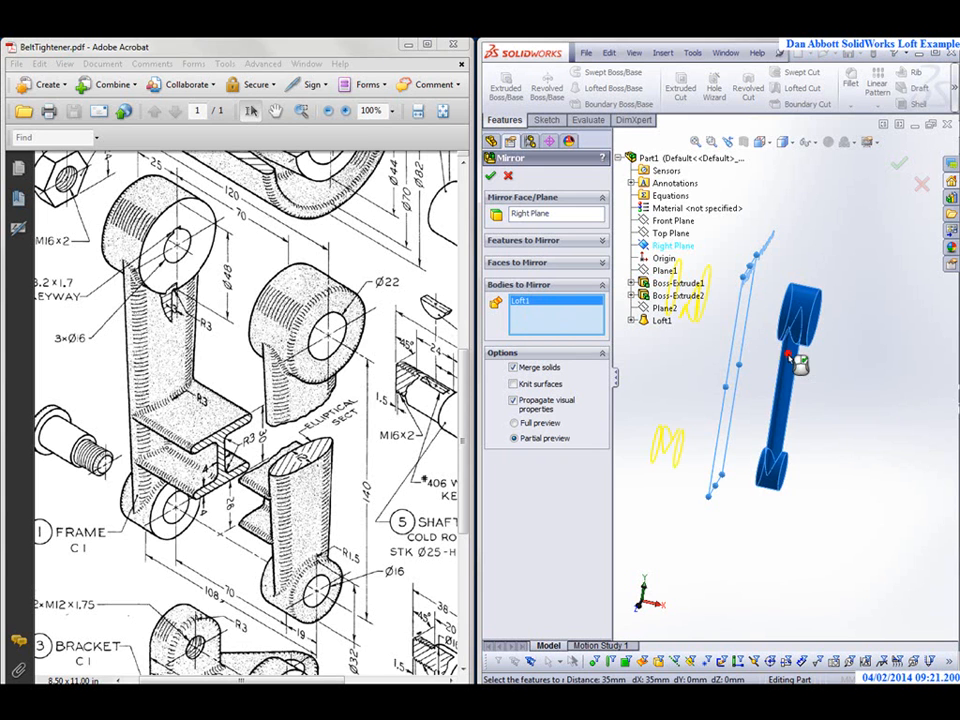
{"action": "scroll", "coordinate": [697, 404], "scroll_direction": "up", "scroll_amount": 4}
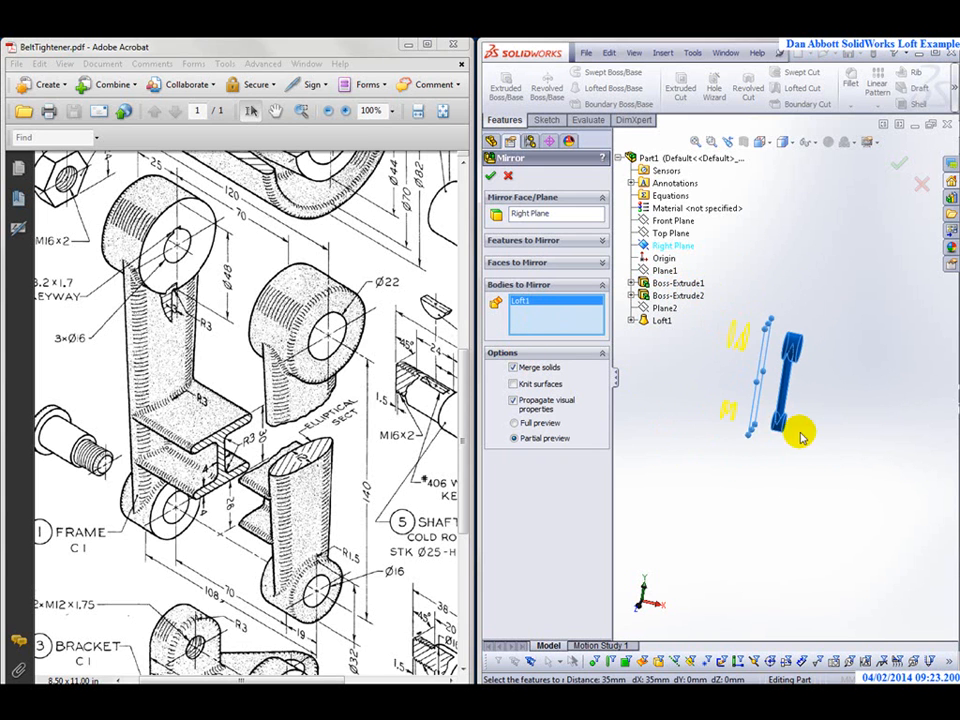
{"action": "scroll", "coordinate": [750, 326], "scroll_direction": "down", "scroll_amount": 1}
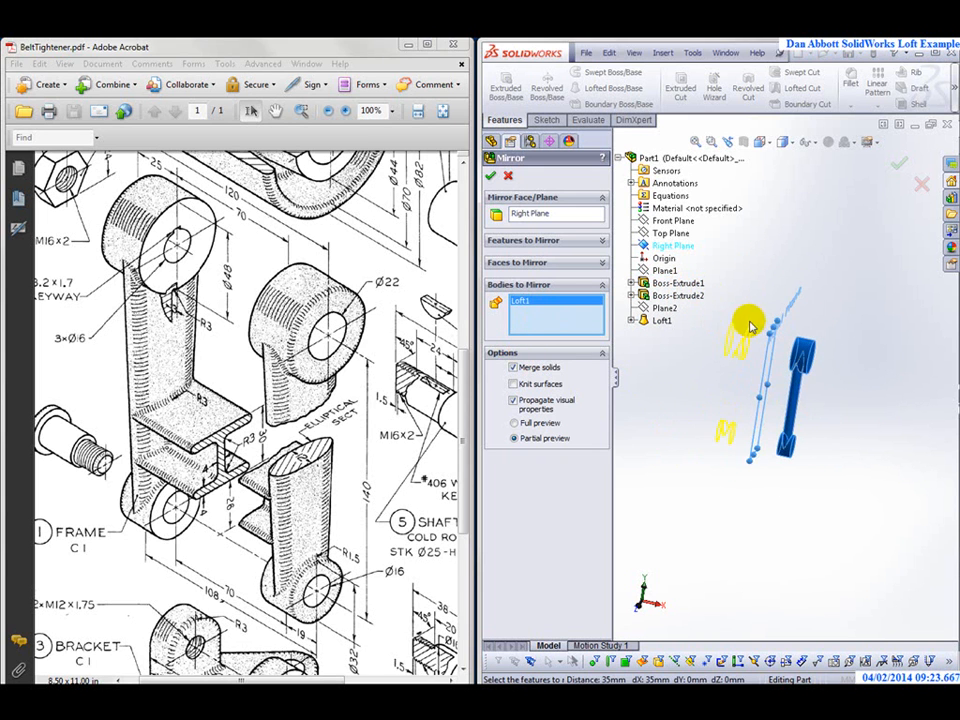
{"action": "left_click", "coordinate": [490, 176]}
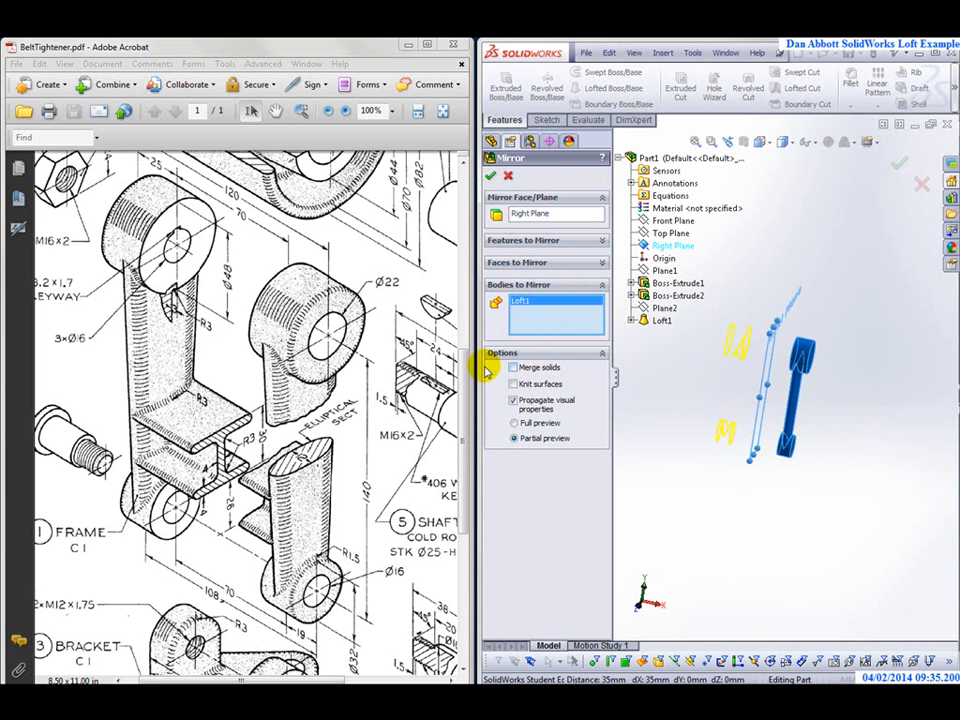
{"action": "left_click", "coordinate": [491, 177]}
Start a new sketch on the Right Plane, midway between the two arms, in the Right view
{"action": "middle_click_drag", "start_coordinate": [735, 514], "coordinate": [740, 420]}
{"action": "left_click", "coordinate": [769, 142]}
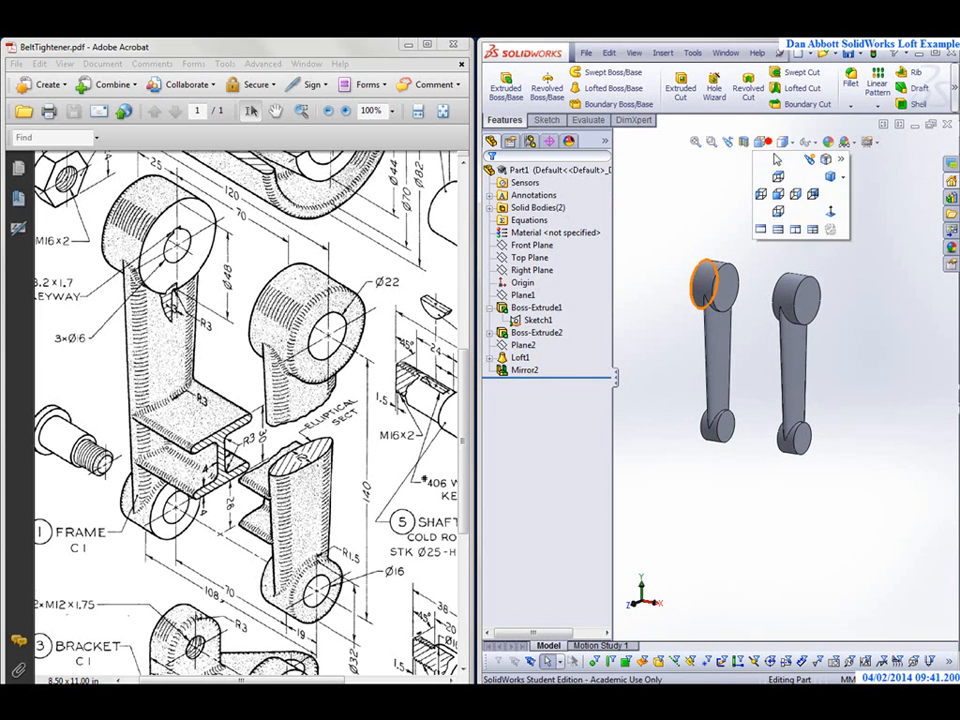
{"action": "left_click", "coordinate": [796, 192]}
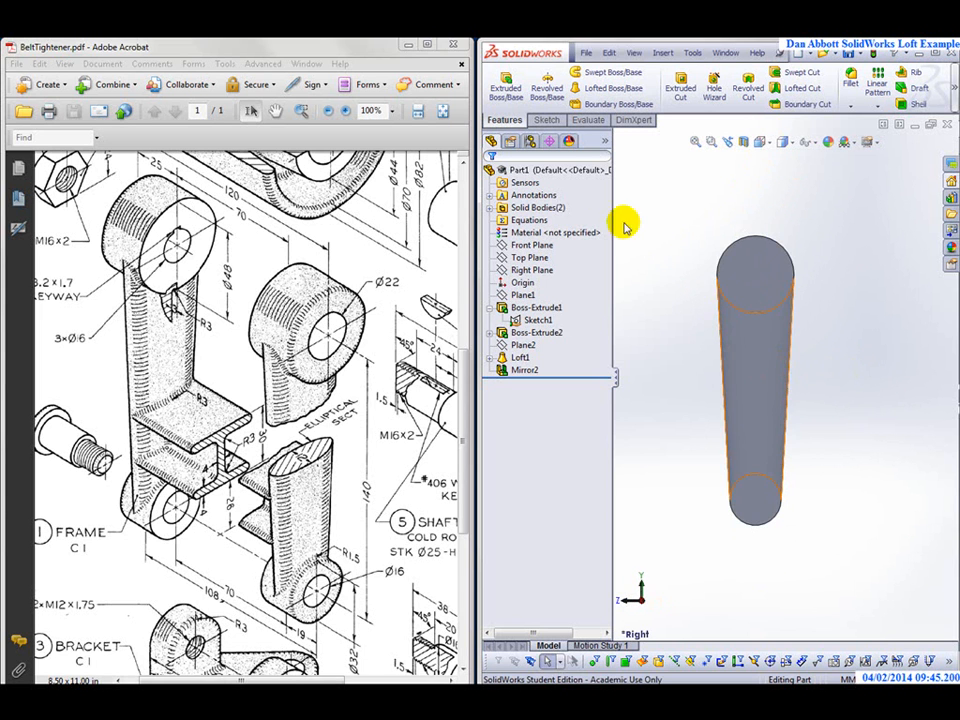
{"action": "left_click", "coordinate": [545, 120]}
{"action": "left_click", "coordinate": [500, 80]}
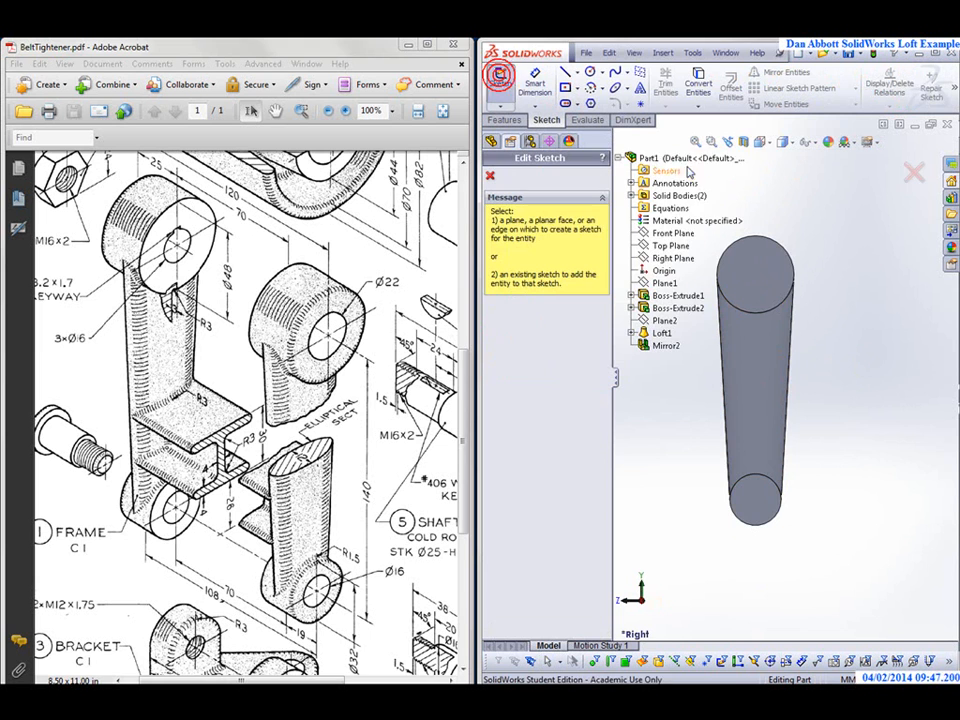
{"action": "left_click", "coordinate": [490, 252]}
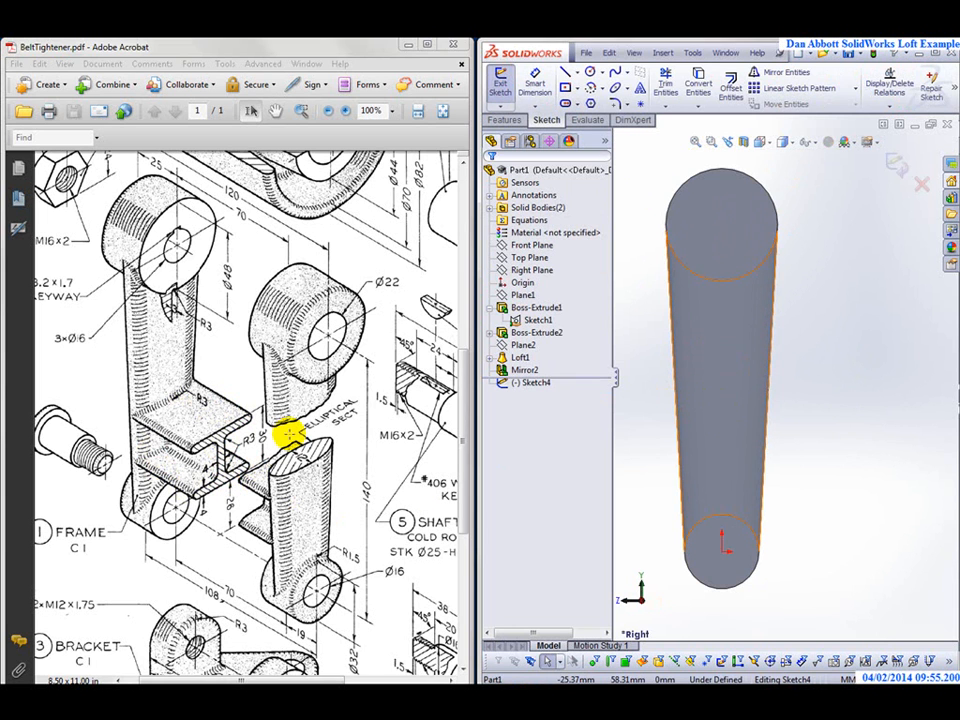
{"action": "middle_click_drag", "start_coordinate": [840, 418], "coordinate": [876, 415]}
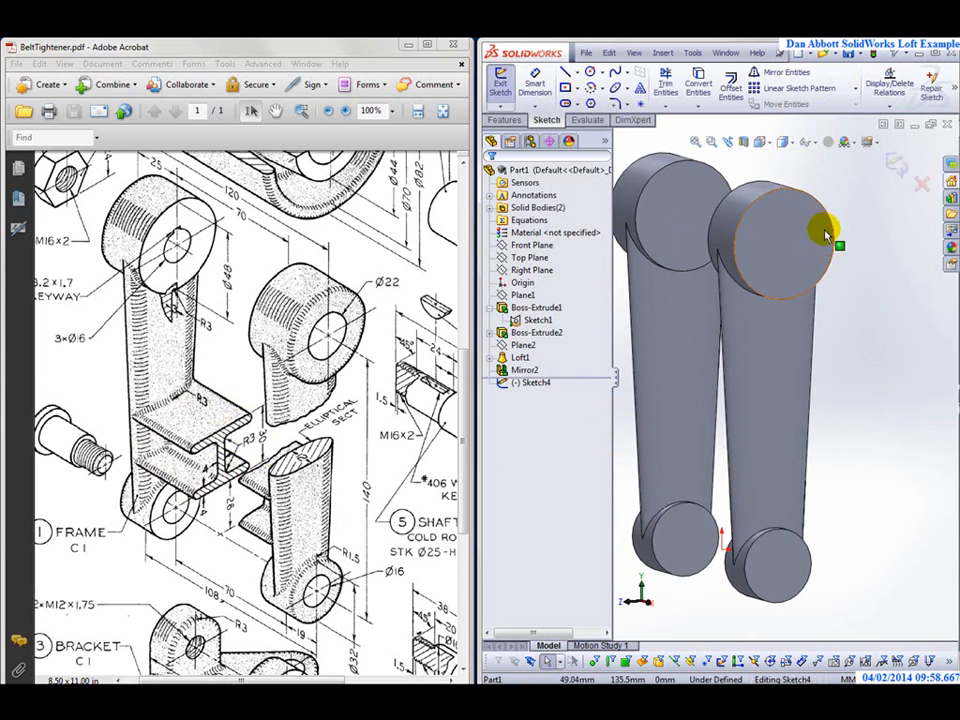
{"action": "left_click", "coordinate": [766, 141]}
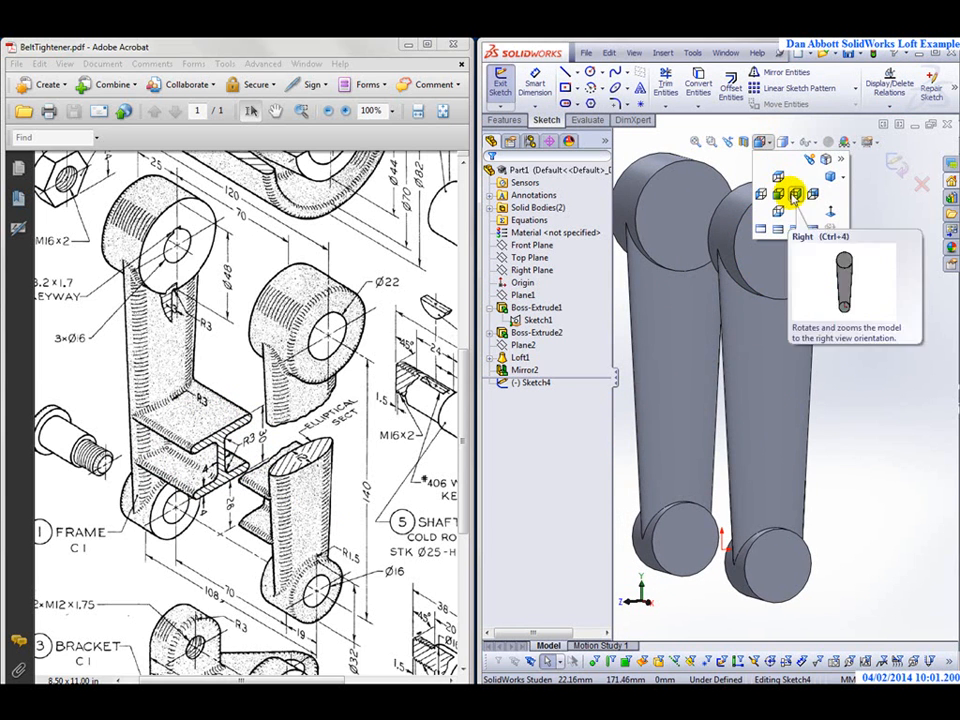
{"action": "left_click", "coordinate": [791, 192]}
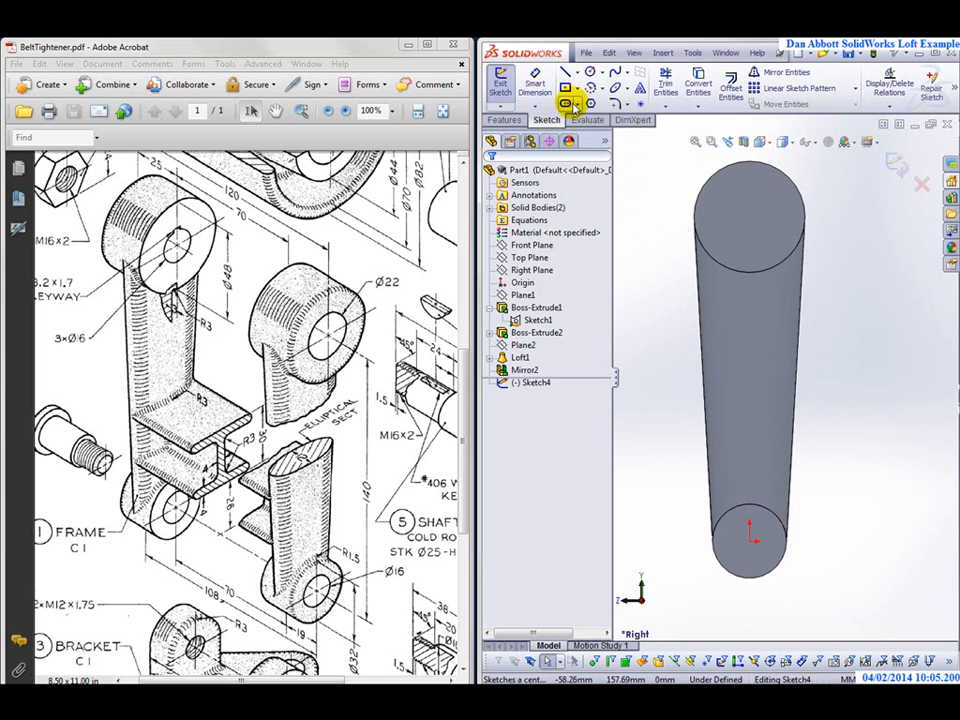
Sketch a vertical centerline about 140 mm long from the larger boss's center to the smaller boss's center
{"action": "left_click", "coordinate": [576, 74]}
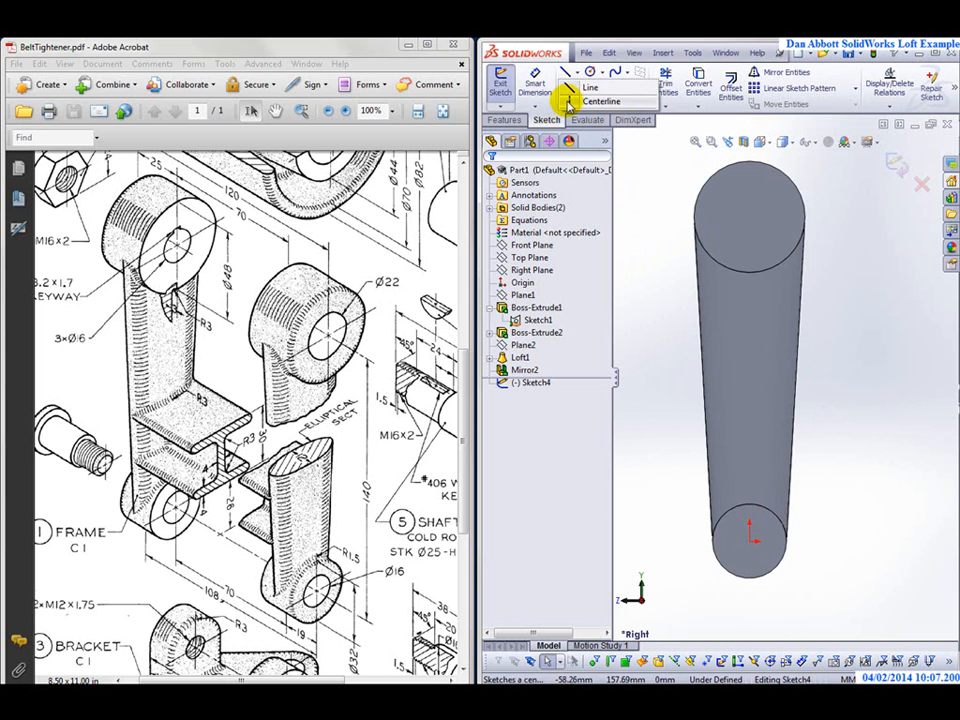
{"action": "left_click", "coordinate": [604, 101]}
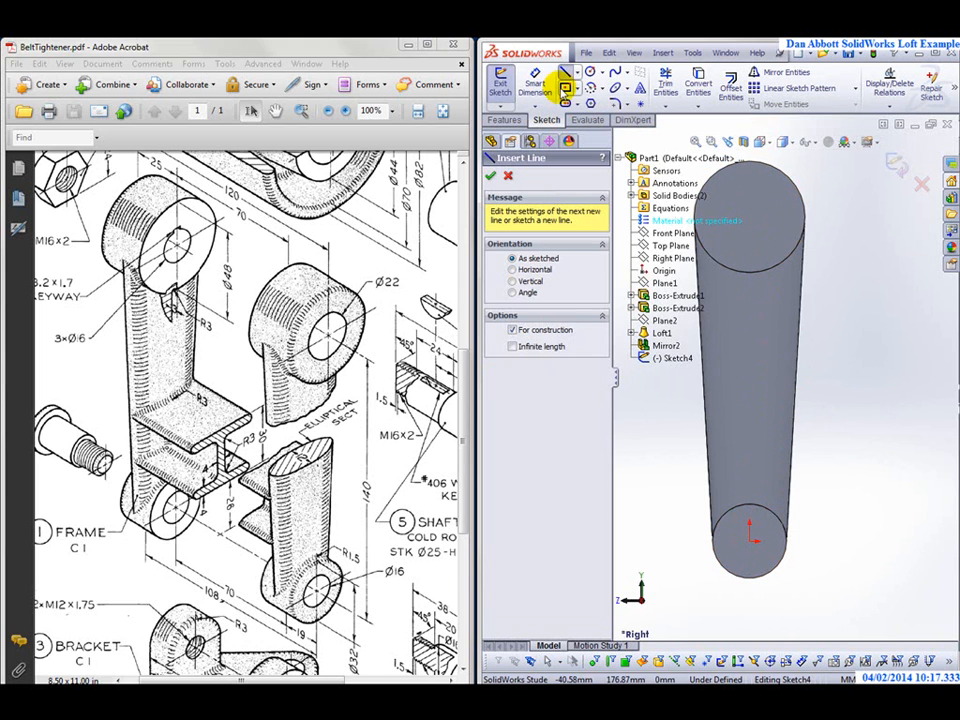
{"action": "left_click", "coordinate": [577, 73]}
{"action": "left_click", "coordinate": [570, 88]}
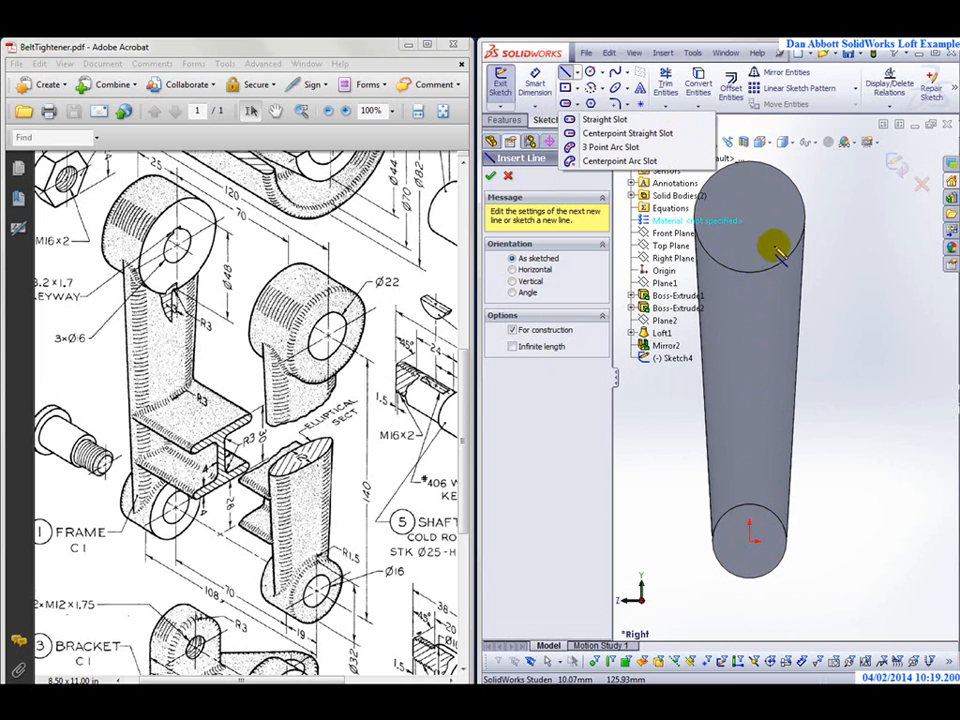
{"action": "left_click", "coordinate": [750, 213]}
{"action": "left_click", "coordinate": [750, 548]}
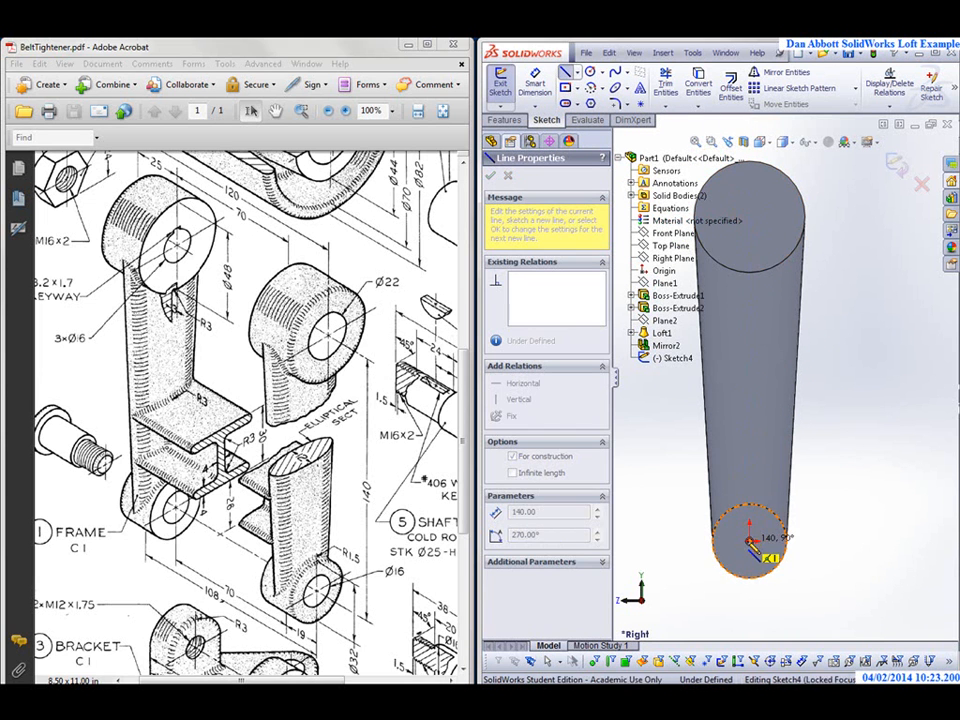
{"action": "key", "text": "Escape"}
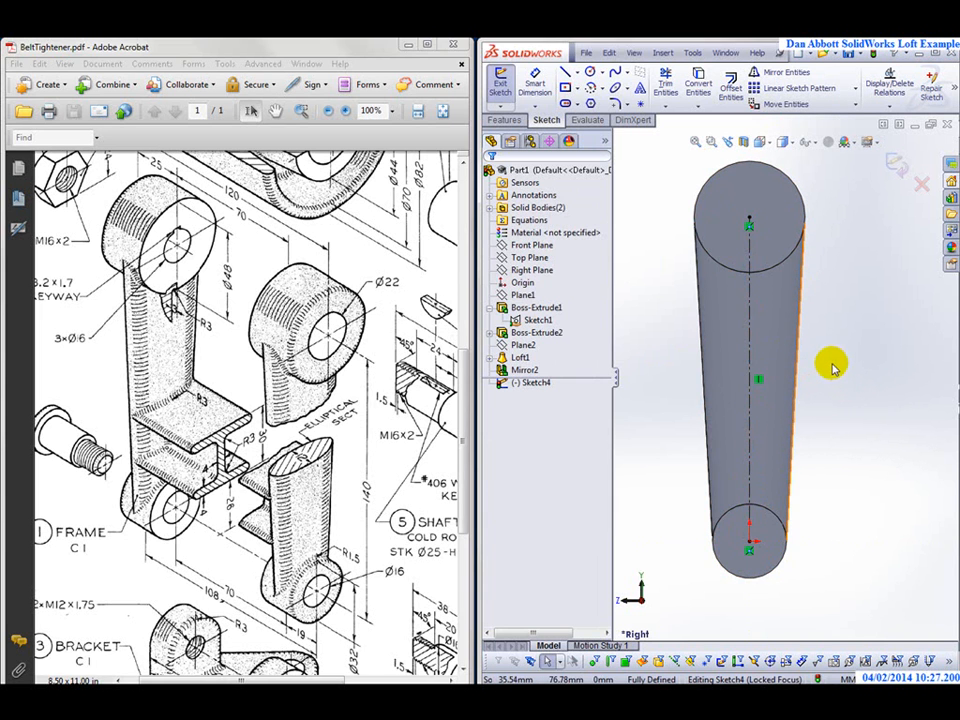
{"action": "scroll", "coordinate": [785, 312], "scroll_direction": "down", "scroll_amount": 1}
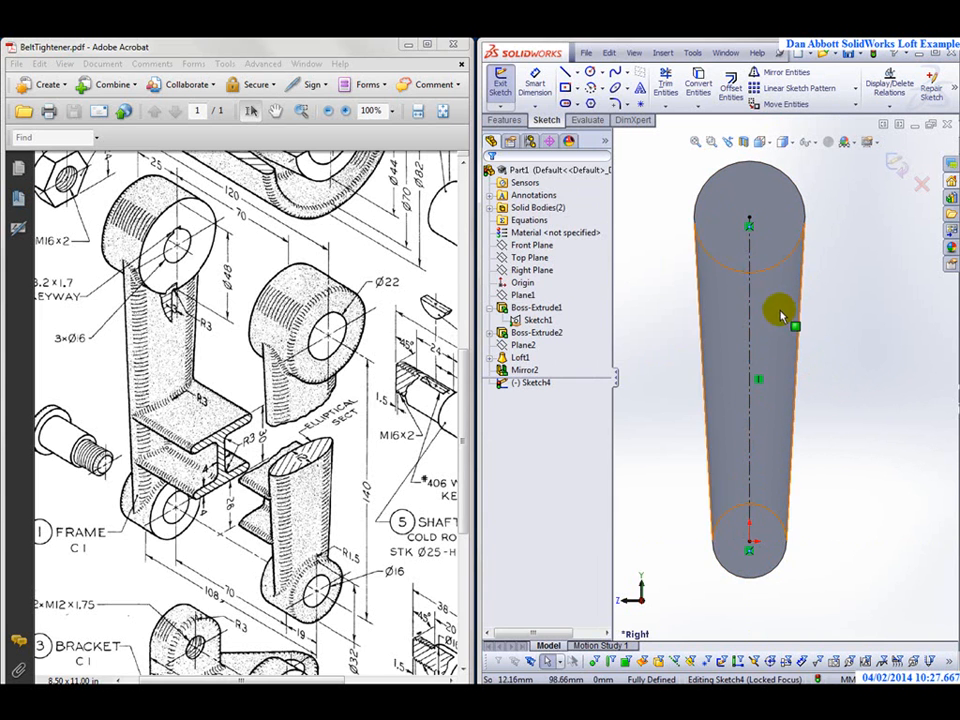
{"action": "left_click", "coordinate": [565, 72]}
{"action": "key", "text": "Escape"}
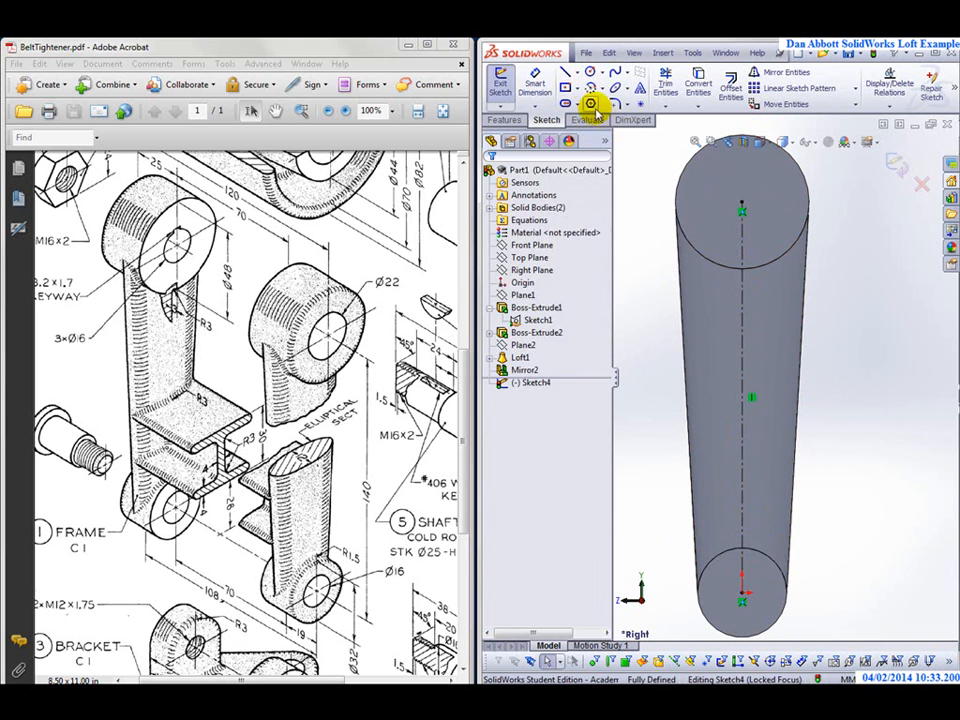
{"action": "left_click", "coordinate": [590, 72]}
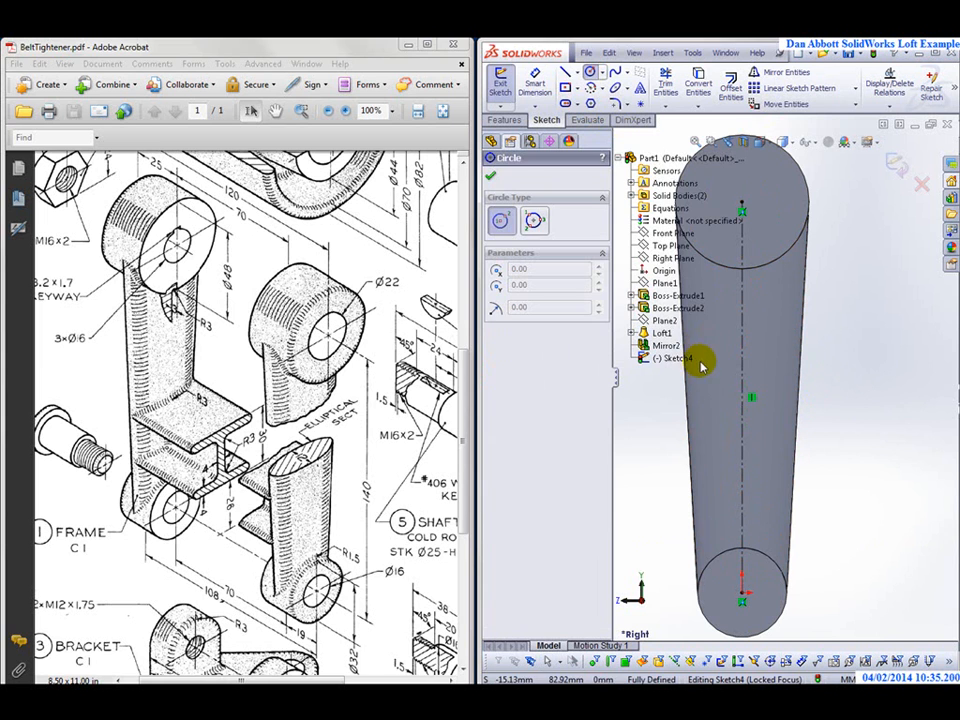
{"action": "key", "text": "Escape"}
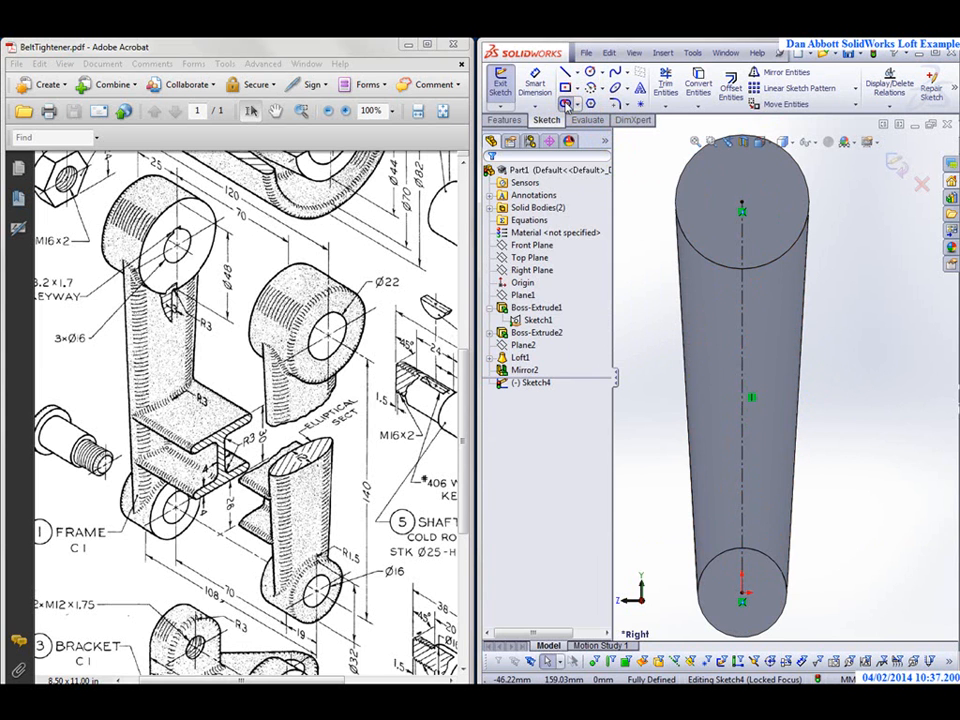
Sketch a horizontal centerpoint straight slot about 32 mm long and 7.5 mm wide, centered on the vertical centerline midway between the bosses
{"action": "left_click", "coordinate": [566, 104]}
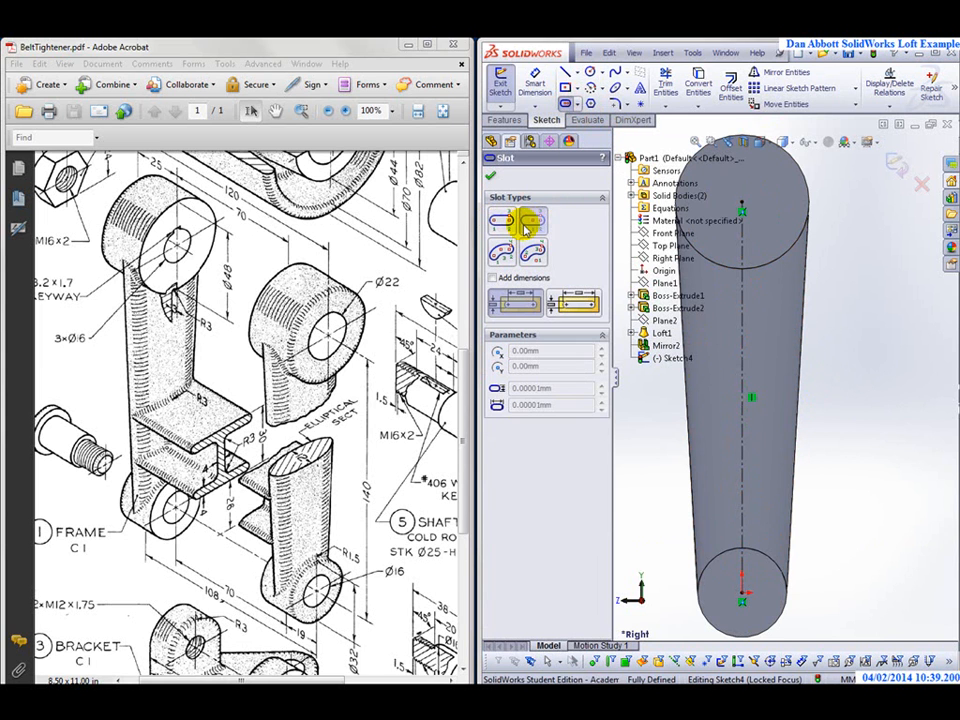
{"action": "left_click", "coordinate": [741, 363]}
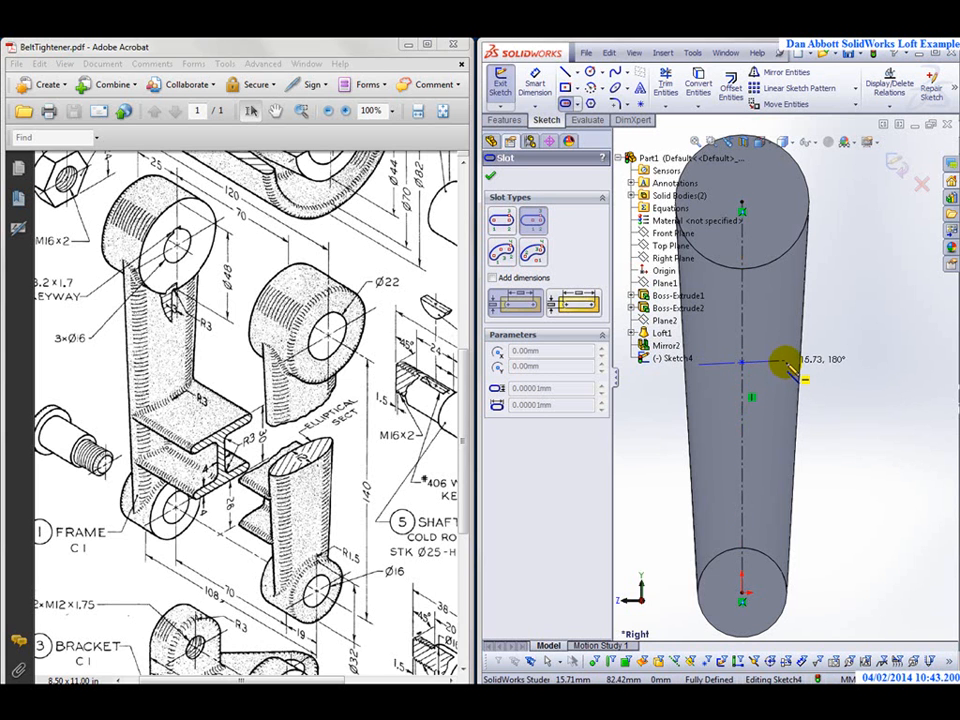
{"action": "left_click", "coordinate": [787, 366]}
{"action": "left_click", "coordinate": [787, 376]}
{"action": "scroll", "coordinate": [729, 378], "scroll_direction": "down", "scroll_amount": 3}
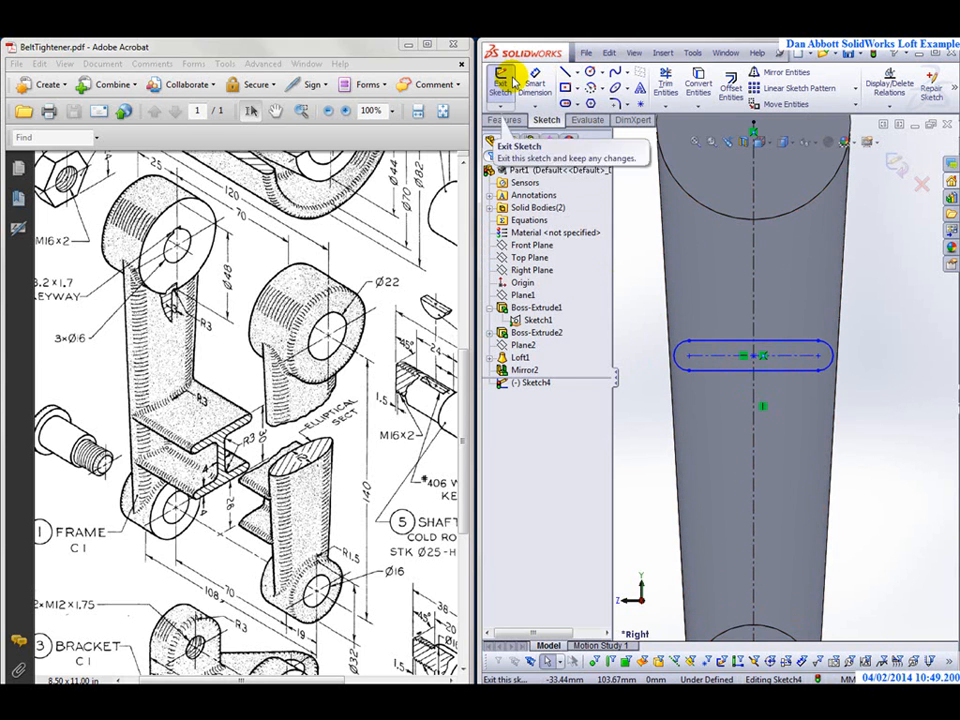
Dimension the slot's width as 4 mm
{"action": "left_click", "coordinate": [534, 80]}
{"action": "left_click", "coordinate": [704, 347]}
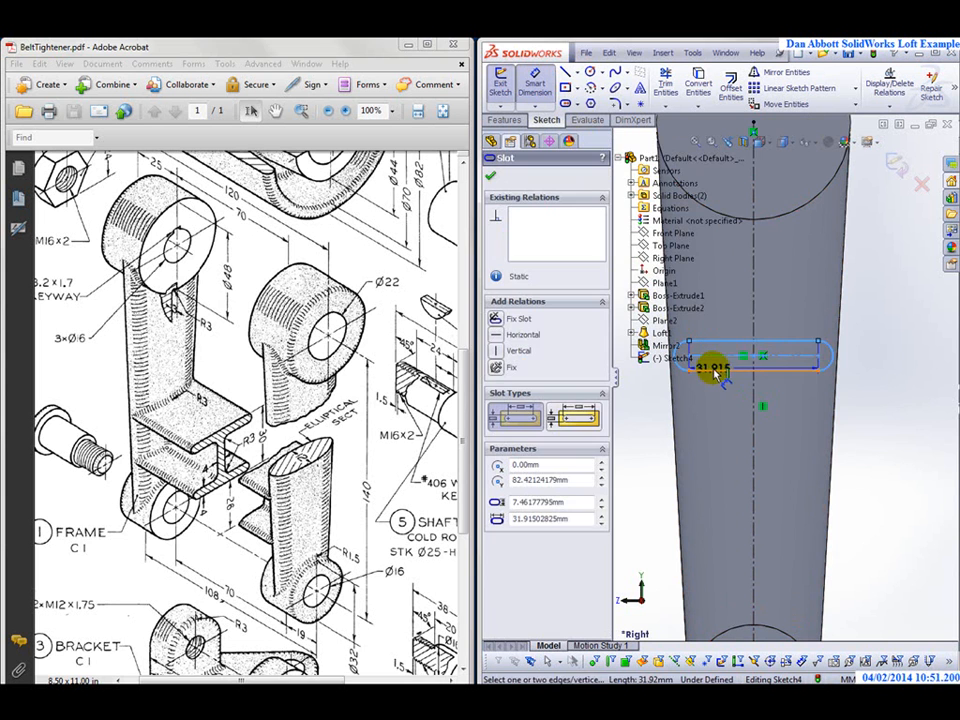
{"action": "left_click", "coordinate": [654, 381]}
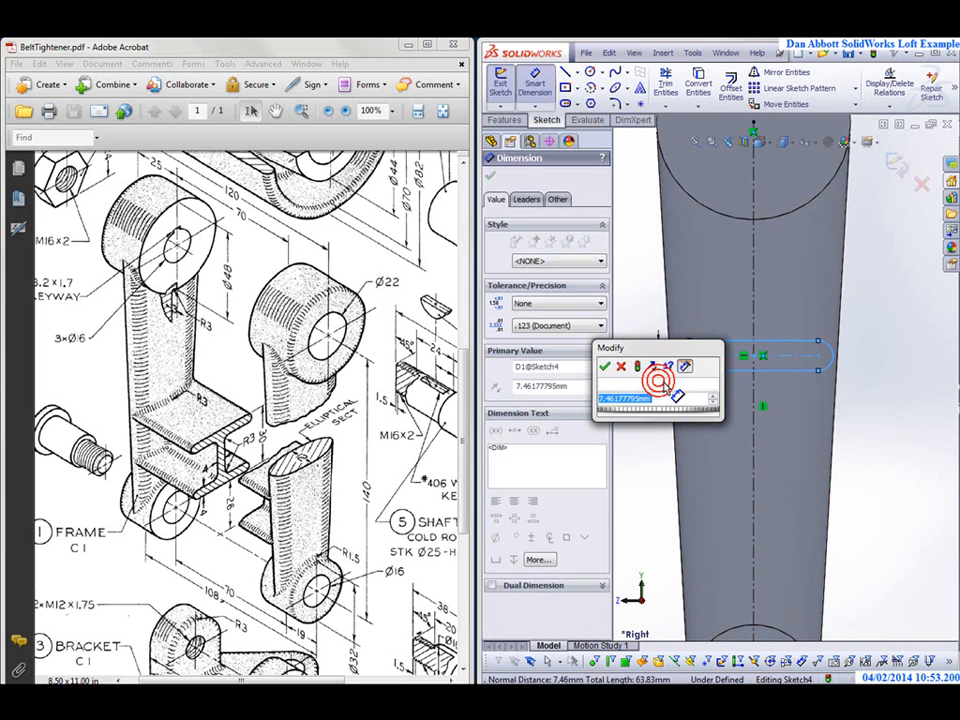
{"action": "type", "text": "4"}
{"action": "key", "text": "Return"}
{"action": "scroll", "coordinate": [784, 386], "scroll_direction": "down", "scroll_amount": 3}
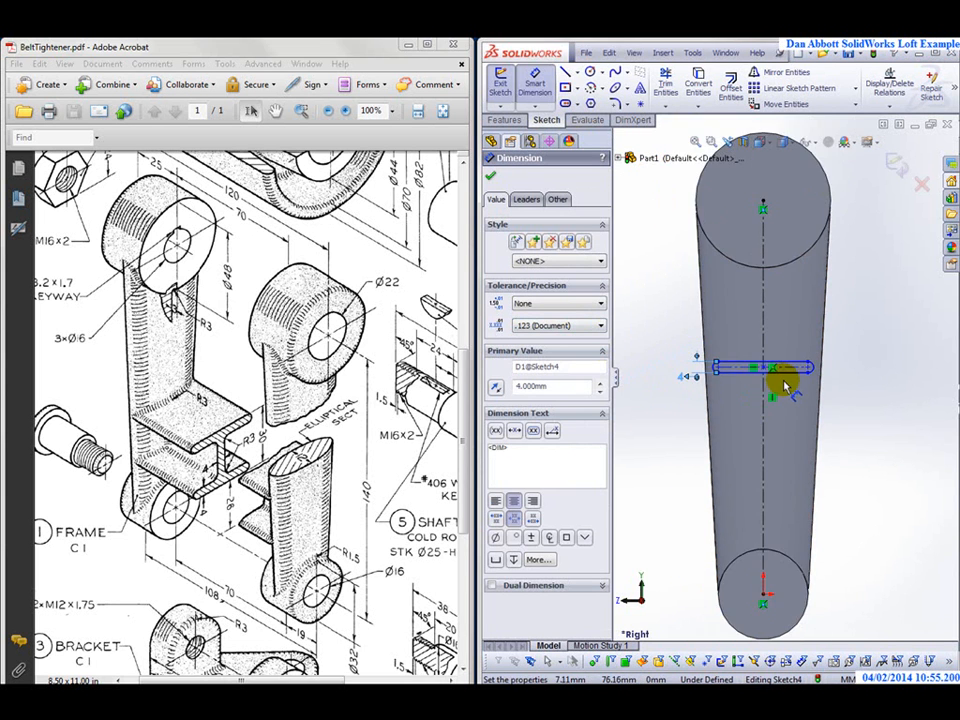
{"action": "scroll", "coordinate": [718, 374], "scroll_direction": "up", "scroll_amount": 4}
{"action": "scroll", "coordinate": [677, 377], "scroll_direction": "up", "scroll_amount": 5}
{"action": "key", "text": "Escape"}
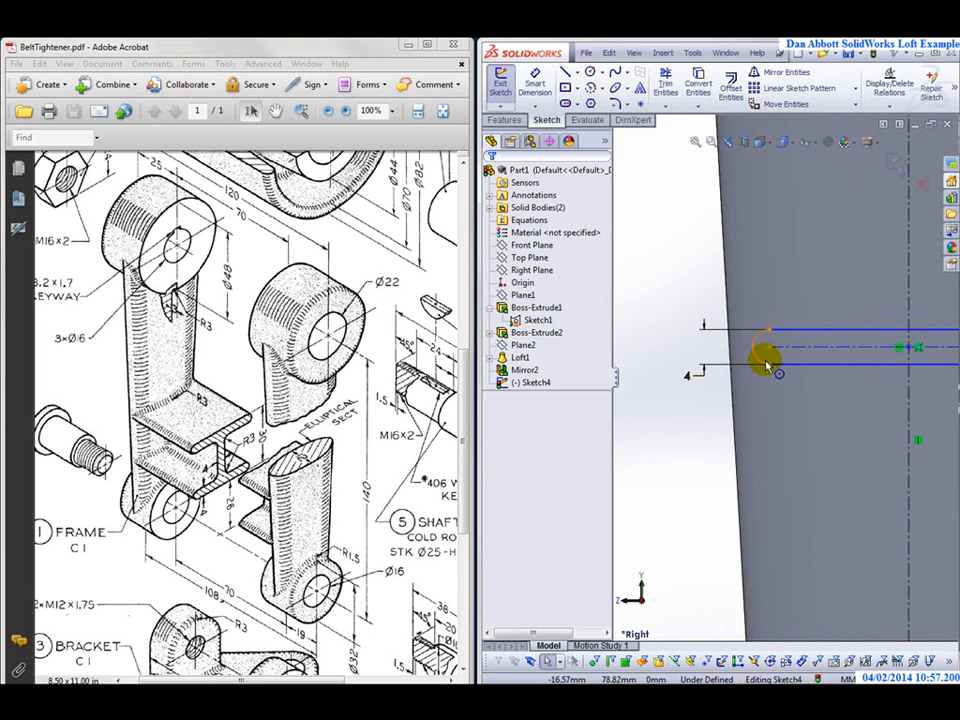
Make the slot's end arc tangent to the adjacent silhouette edge of the lofted arm
{"action": "left_click_drag", "start_coordinate": [761, 358], "coordinate": [738, 350]}
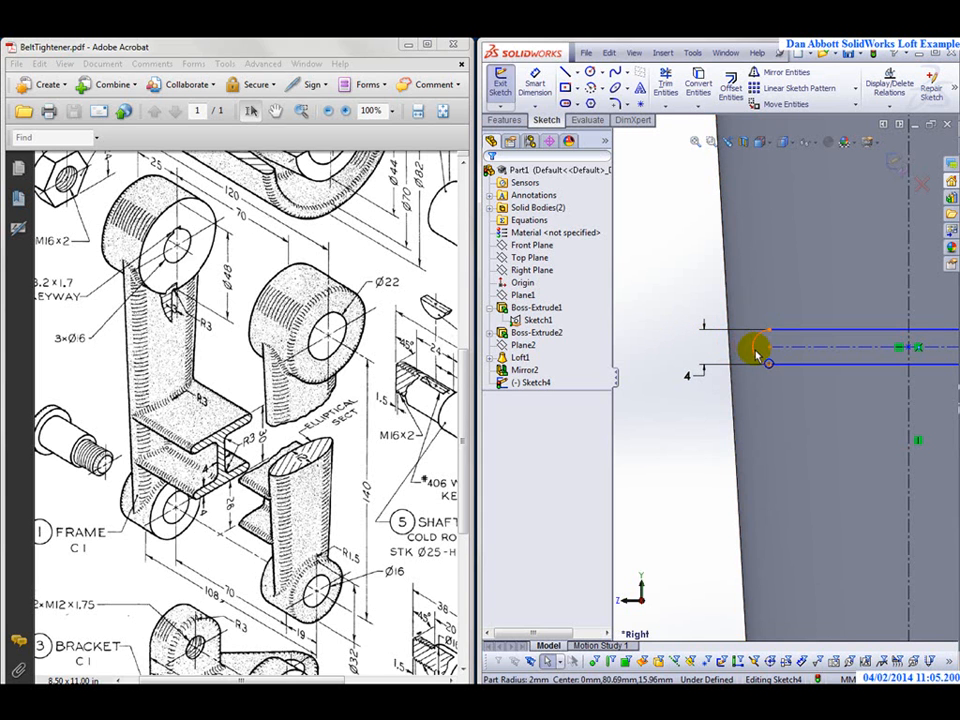
{"action": "left_click_drag", "start_coordinate": [754, 352], "coordinate": [731, 352]}
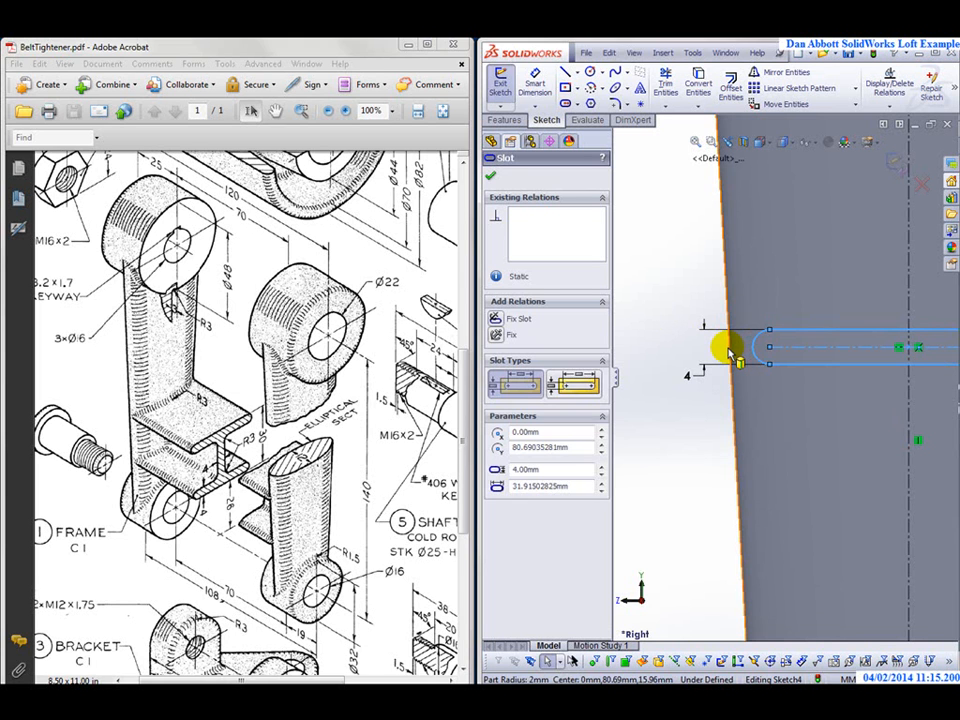
{"action": "key", "text": "Escape"}
{"action": "left_click", "coordinate": [753, 349]}
{"action": "left_click", "coordinate": [732, 346], "text": "ctrl"}
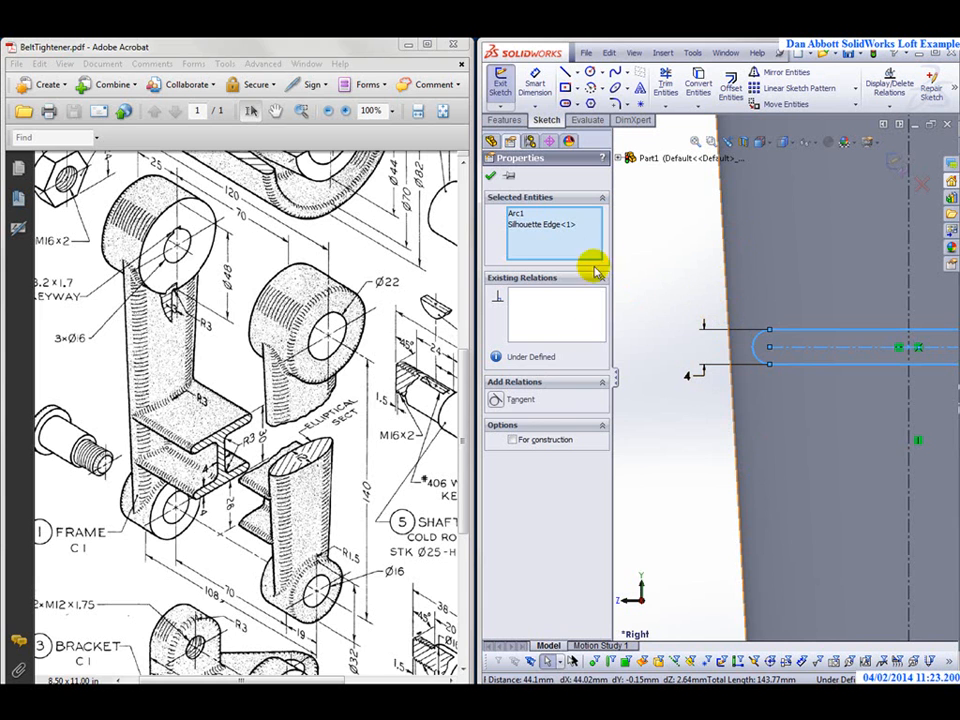
{"action": "left_click", "coordinate": [670, 463]}
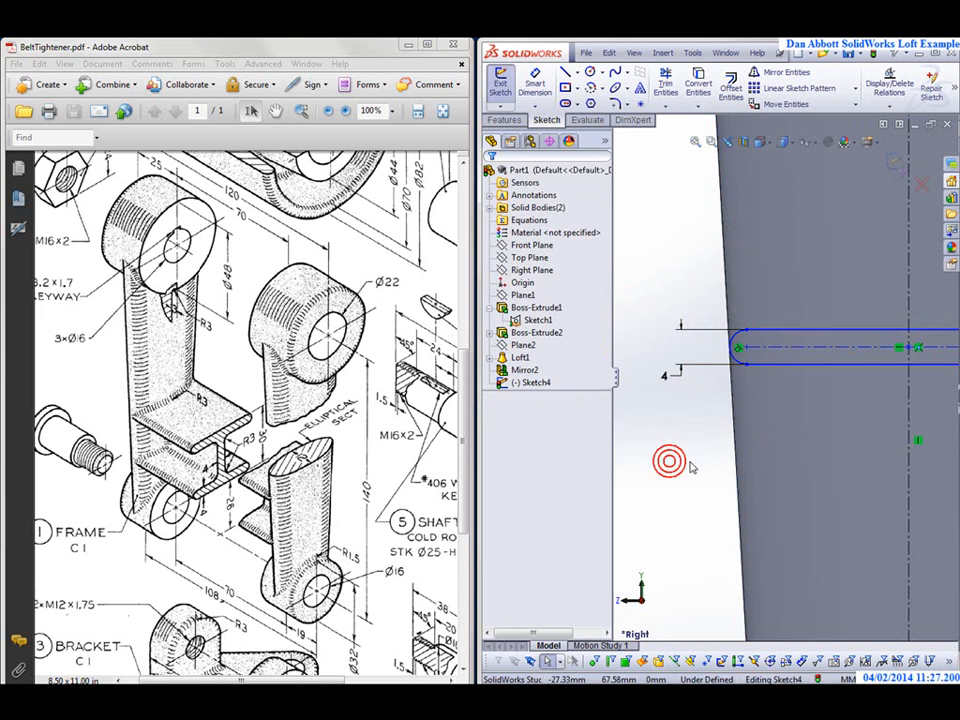
Sketch a second horizontal centerpoint slot, about 29 mm long and 4.1 mm wide, on the vertical centerline below the first slot
{"action": "scroll", "coordinate": [720, 465], "scroll_direction": "up", "scroll_amount": 3}
{"action": "scroll", "coordinate": [816, 343], "scroll_direction": "down", "scroll_amount": 4}
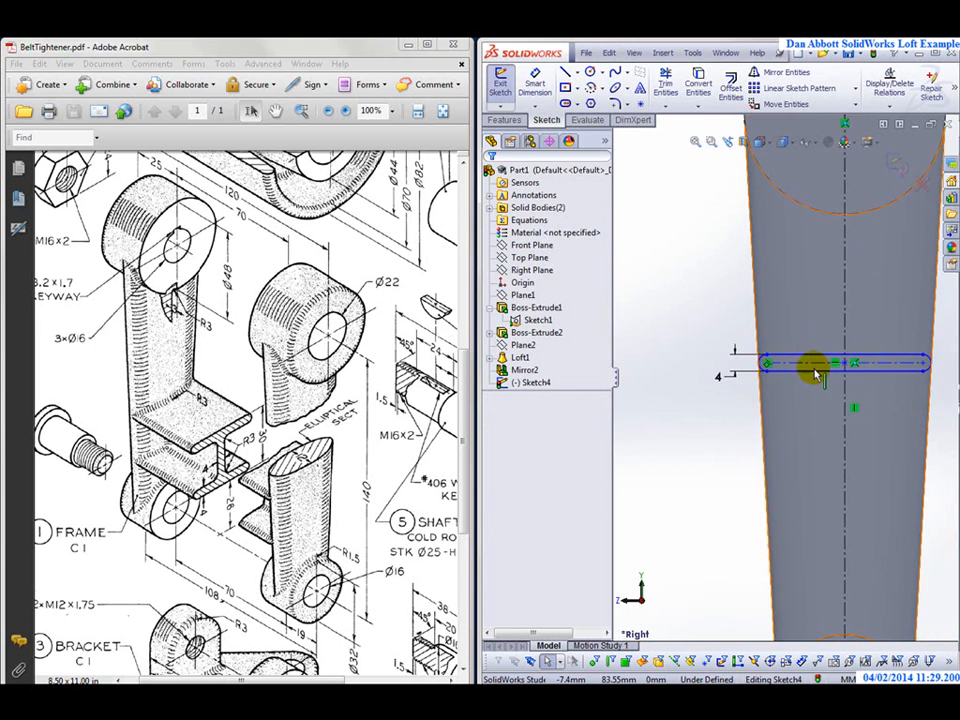
{"action": "scroll", "coordinate": [856, 455], "scroll_direction": "up", "scroll_amount": 3}
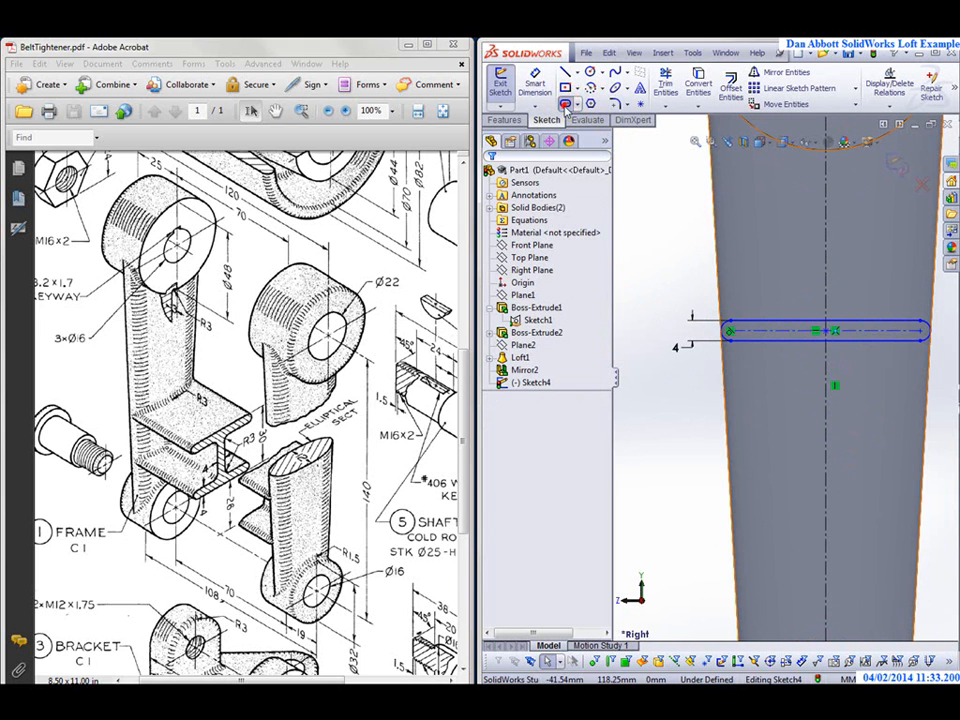
{"action": "left_click", "coordinate": [565, 104]}
{"action": "left_click", "coordinate": [826, 438]}
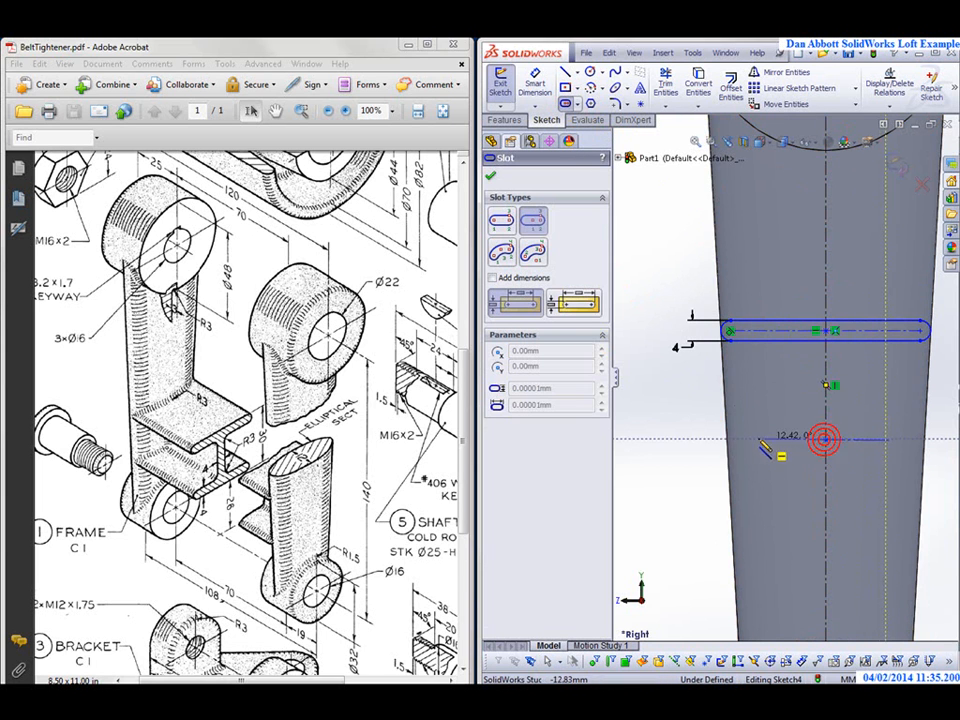
{"action": "left_click", "coordinate": [750, 440]}
{"action": "left_click", "coordinate": [750, 450]}
{"action": "key", "text": "Escape"}
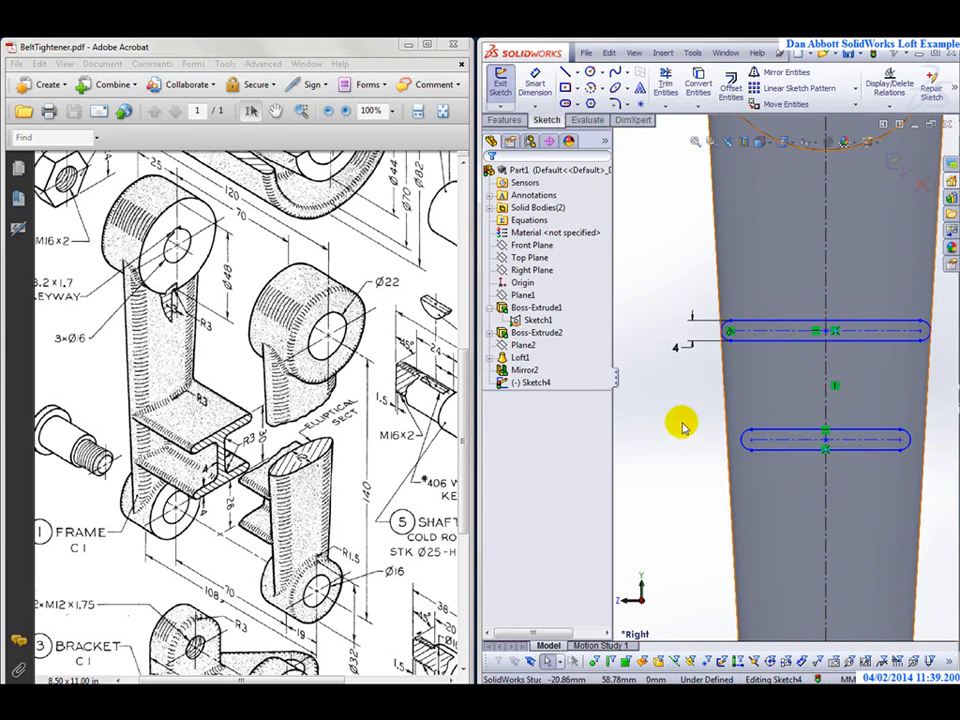
Dimension the lower slot's width as 4 mm
{"action": "left_click", "coordinate": [778, 433]}
{"action": "left_click", "coordinate": [776, 451]}
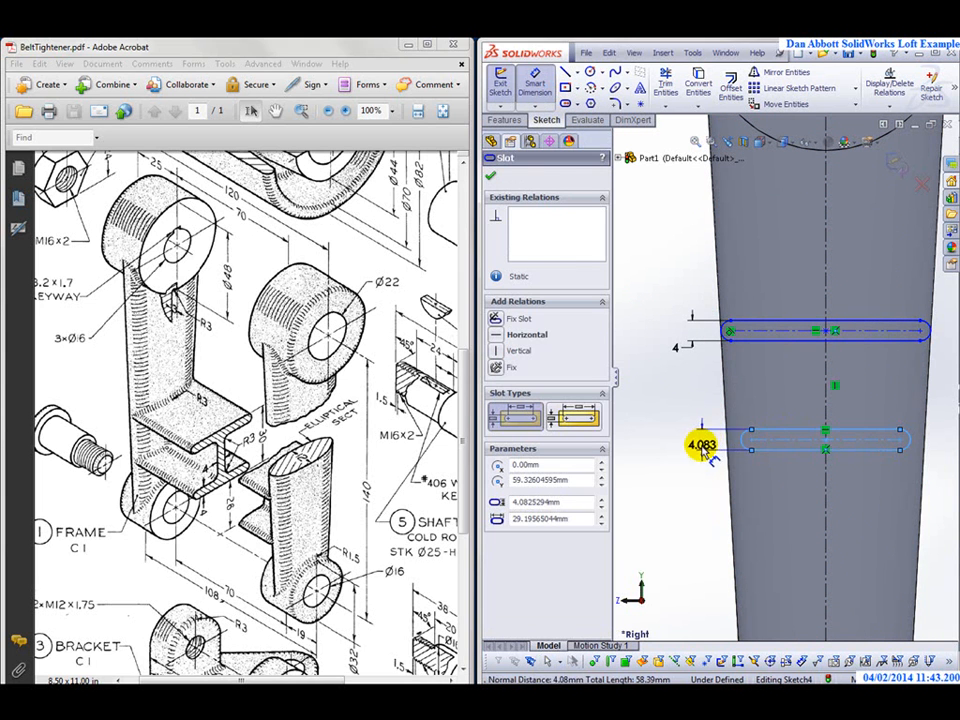
{"action": "left_click", "coordinate": [704, 440]}
{"action": "type", "text": "4"}
{"action": "key", "text": "Return"}
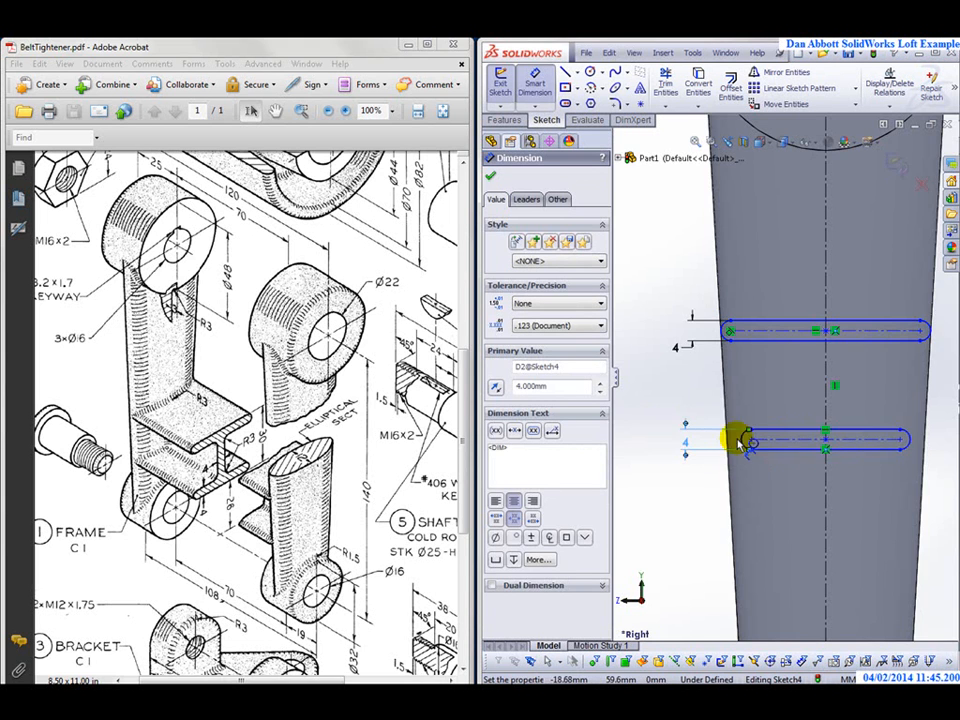
{"action": "scroll", "coordinate": [746, 440], "scroll_direction": "down", "scroll_amount": 4}
{"action": "key", "text": "Escape"}
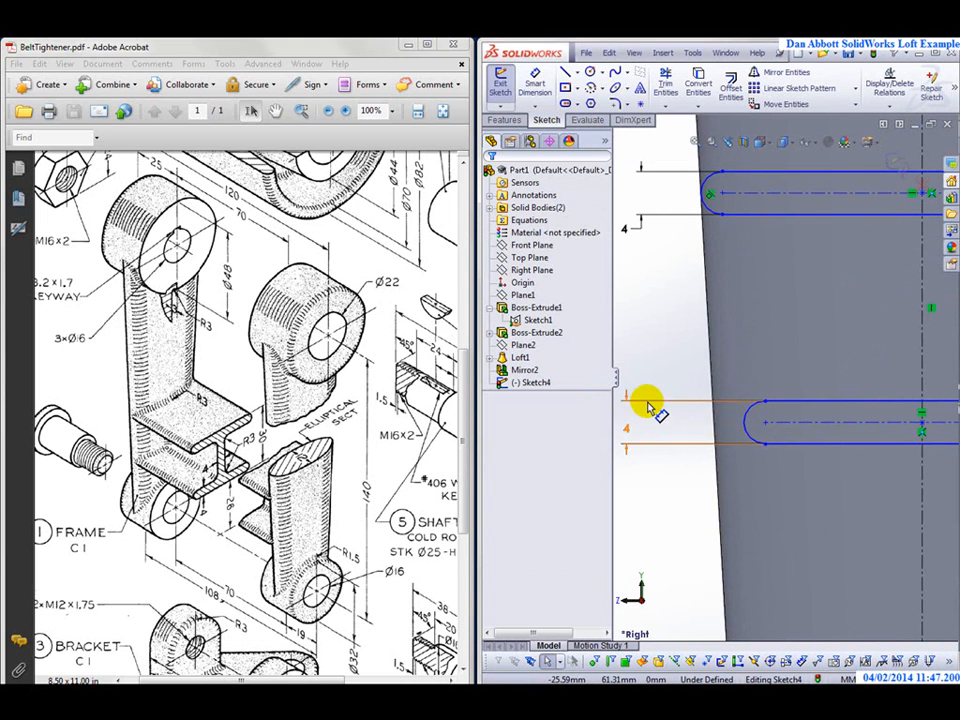
Make the lower slot's end arc tangent to the same silhouette edge of the lofted arm
{"action": "left_click", "coordinate": [745, 430]}
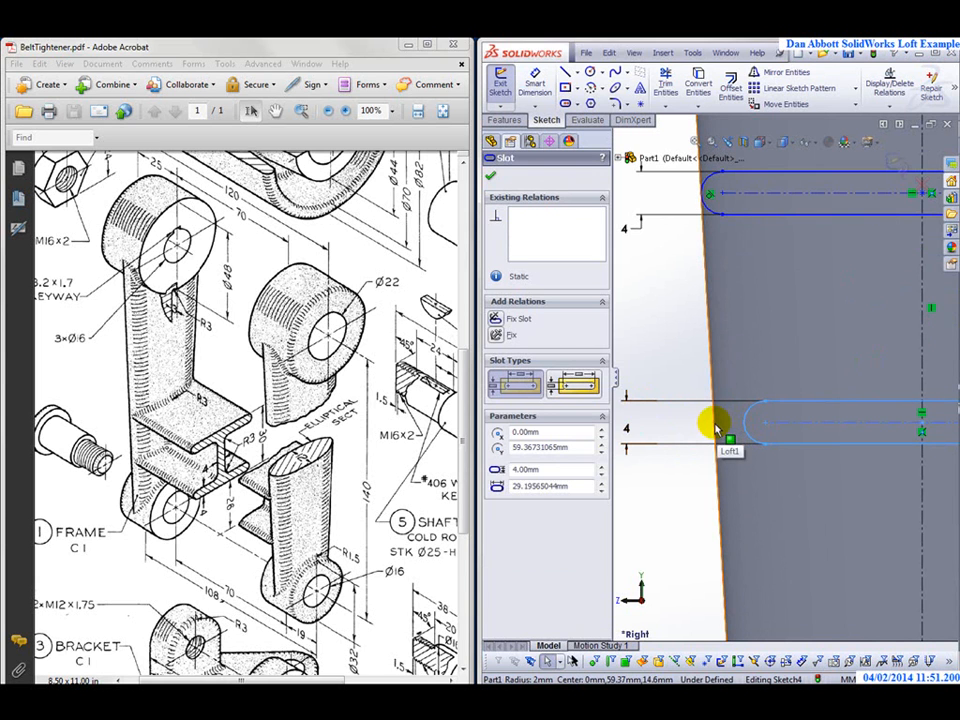
{"action": "left_click", "coordinate": [714, 427], "text": "ctrl"}
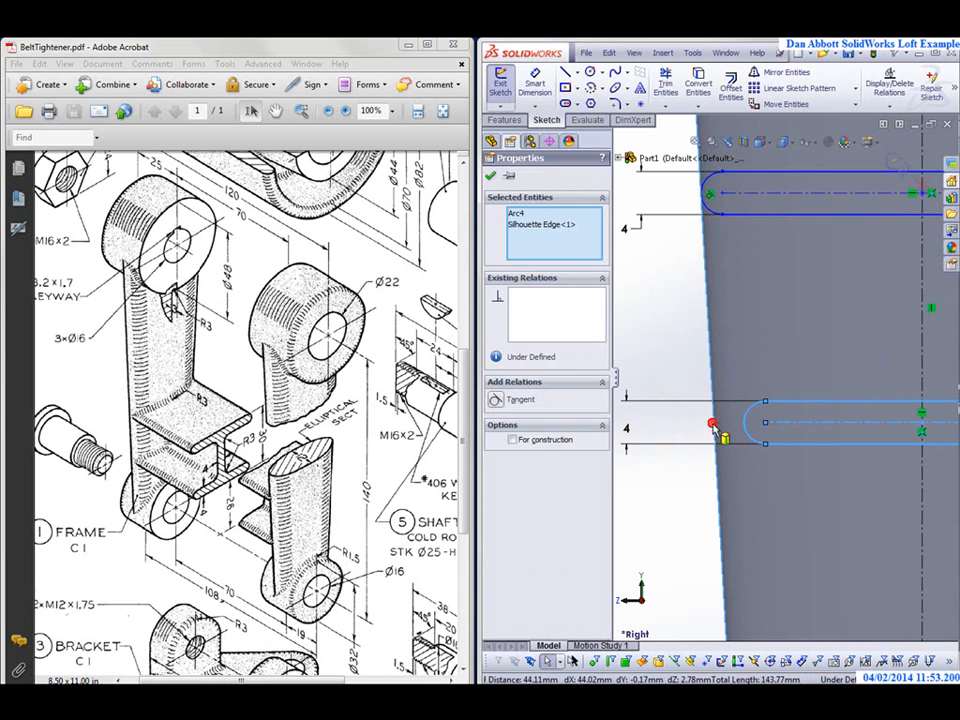
{"action": "left_click", "coordinate": [621, 484]}
{"action": "scroll", "coordinate": [743, 500], "scroll_direction": "up", "scroll_amount": 3}
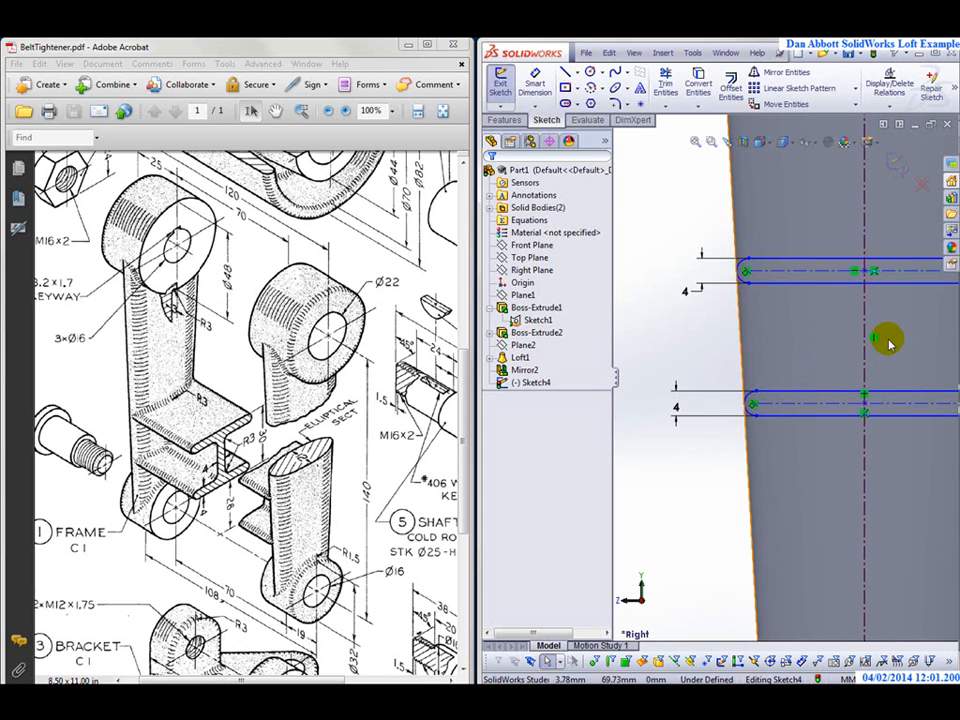
Offset the vertical centerline by 2 mm toward the slots' tangent ends, with a dimension added
{"action": "scroll", "coordinate": [883, 338], "scroll_direction": "down", "scroll_amount": 2}
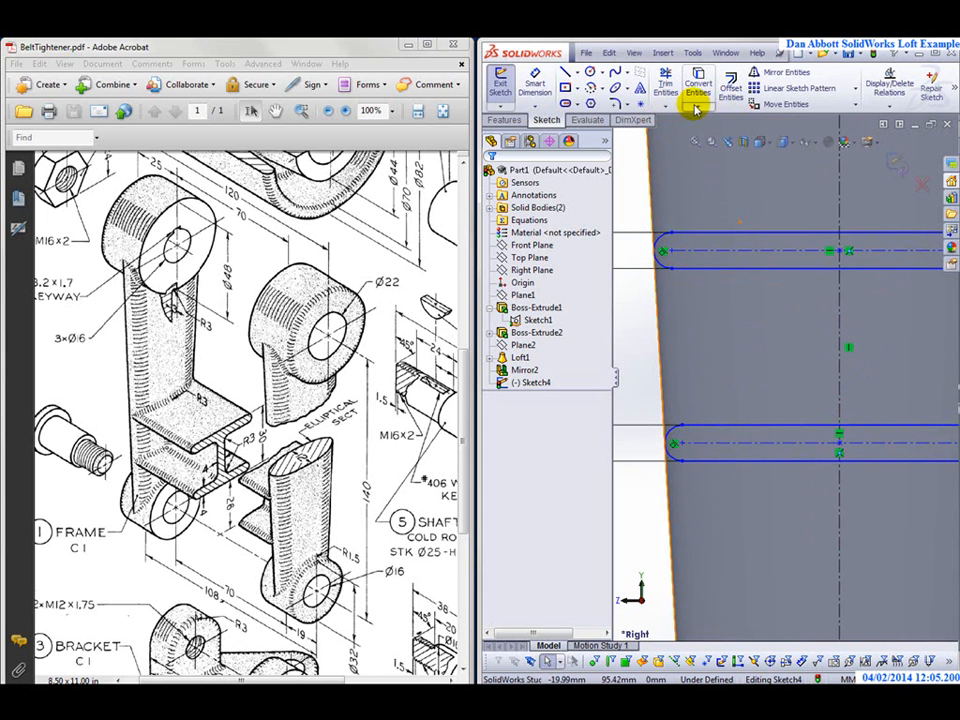
{"action": "left_click", "coordinate": [731, 85]}
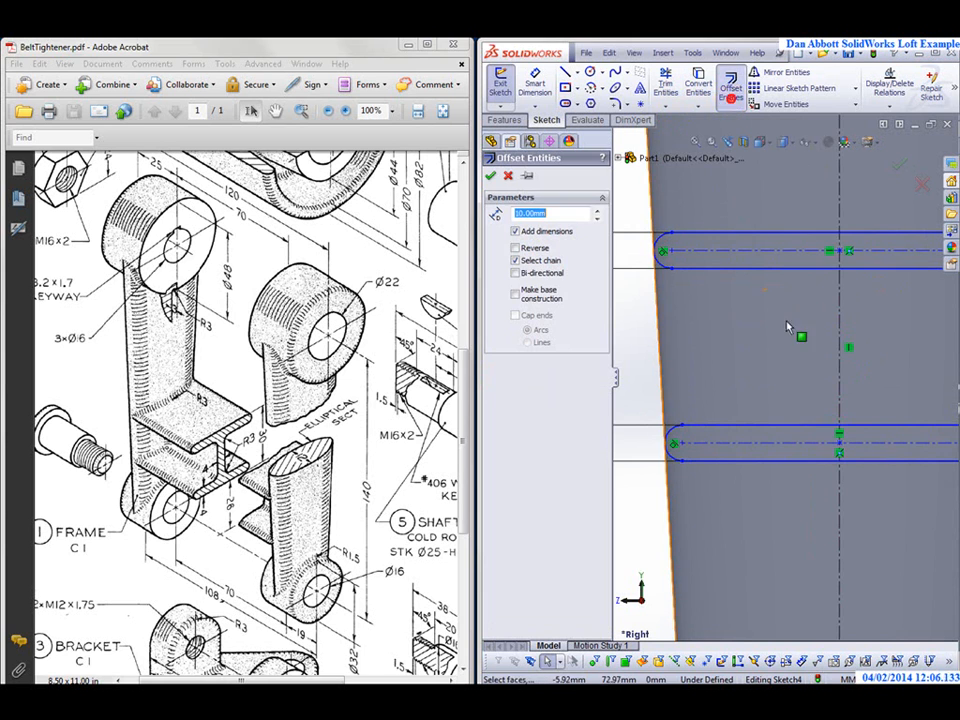
{"action": "left_click", "coordinate": [839, 301]}
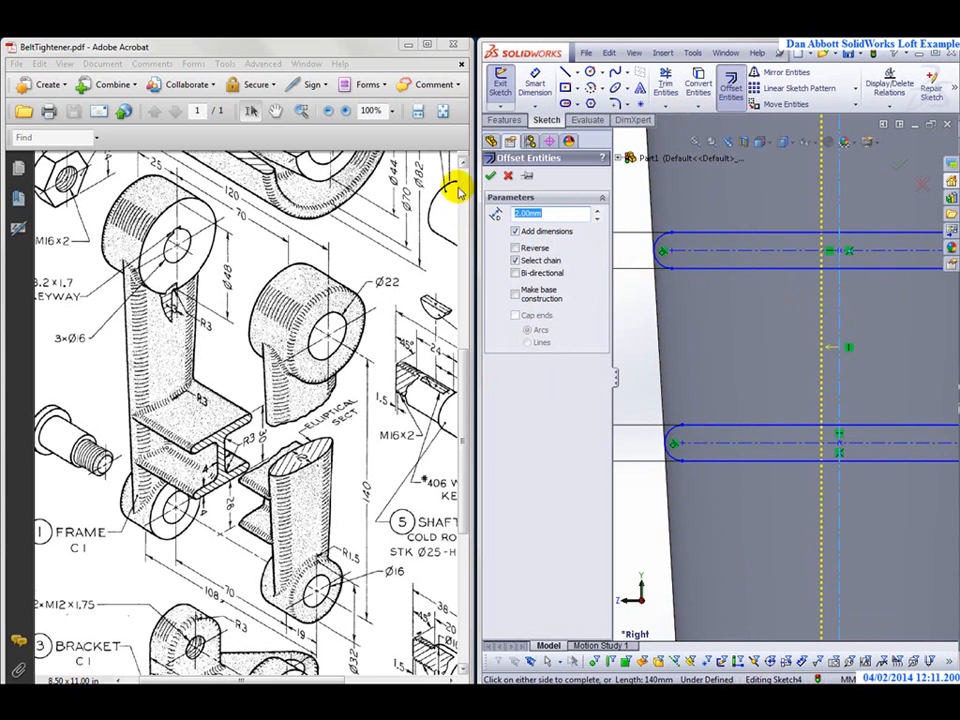
{"action": "left_click", "coordinate": [489, 176]}
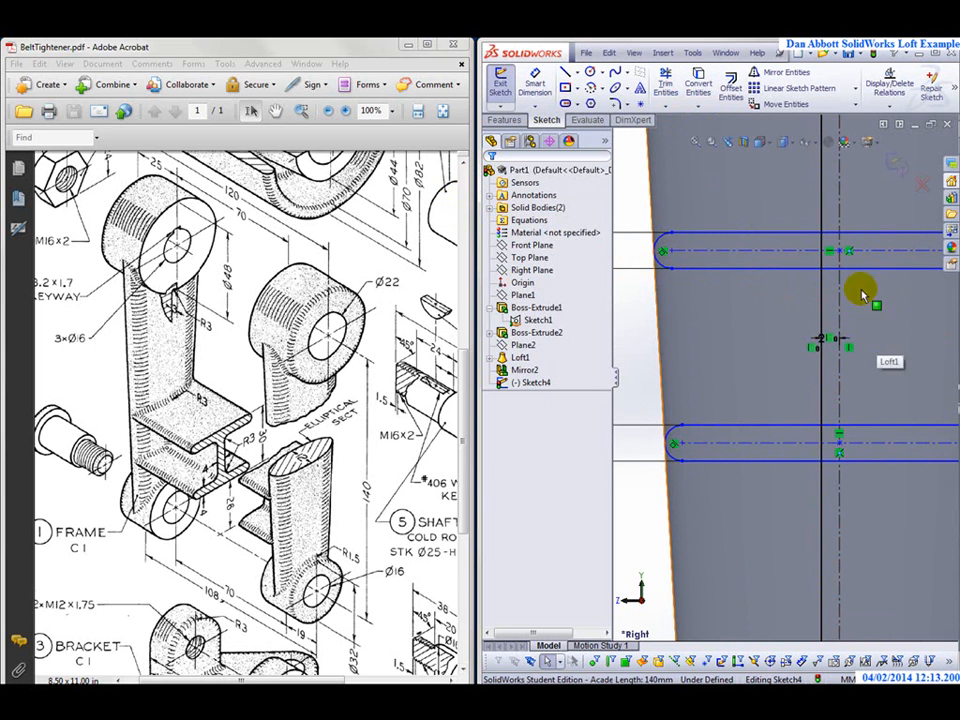
Power-trim the offset line above the upper slot's lower edge and the slot's half beyond the vertical centerline, accepting the loss of the slot entity
{"action": "left_click", "coordinate": [665, 82]}
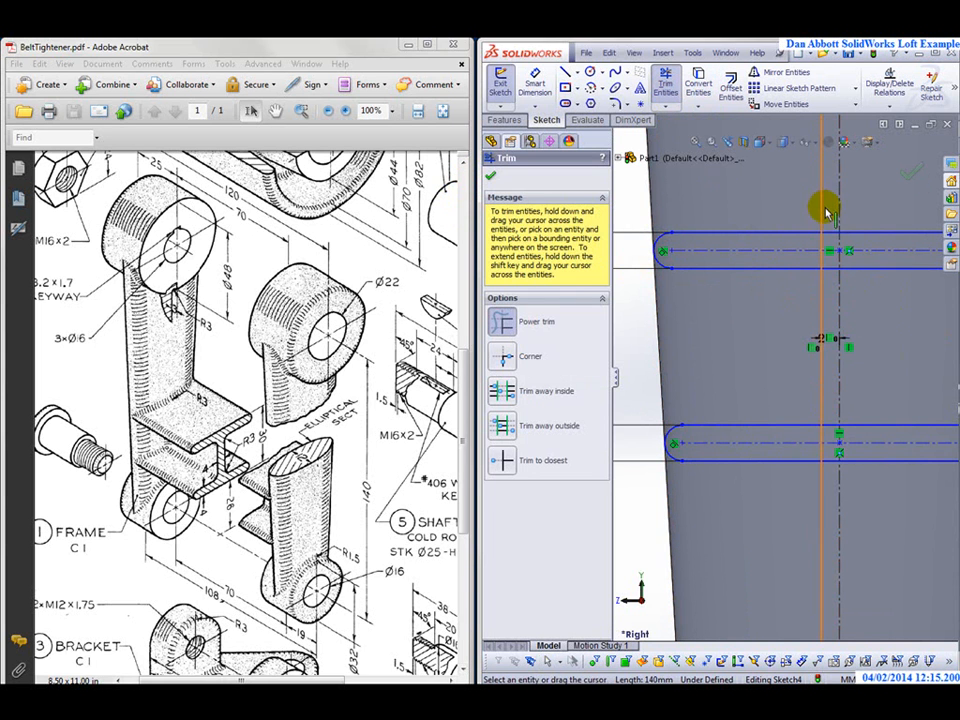
{"action": "mouse_move", "coordinate": [814, 215]}
{"action": "left_mouse_down"}
{"action": "mouse_move", "coordinate": [838, 242]}
{"action": "mouse_move", "coordinate": [820, 233]}
{"action": "mouse_move", "coordinate": [825, 279]}
{"action": "mouse_move", "coordinate": [827, 259]}
{"action": "mouse_move", "coordinate": [815, 268]}
{"action": "mouse_move", "coordinate": [834, 304]}
{"action": "mouse_move", "coordinate": [866, 297]}
{"action": "mouse_move", "coordinate": [868, 264]}
{"action": "left_mouse_up"}
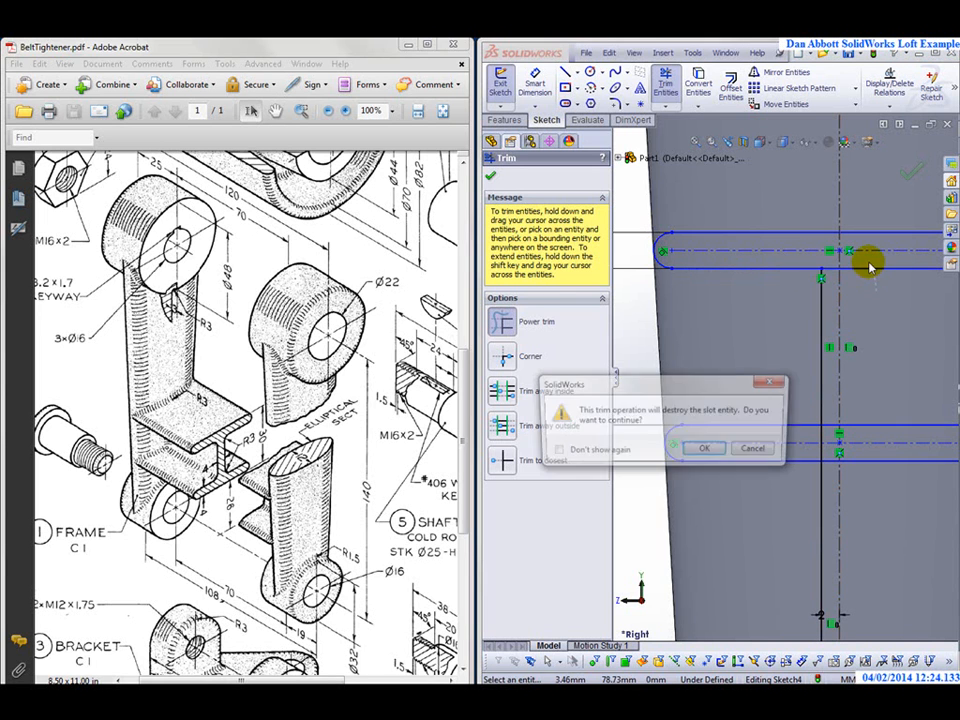
{"action": "left_click", "coordinate": [726, 449]}
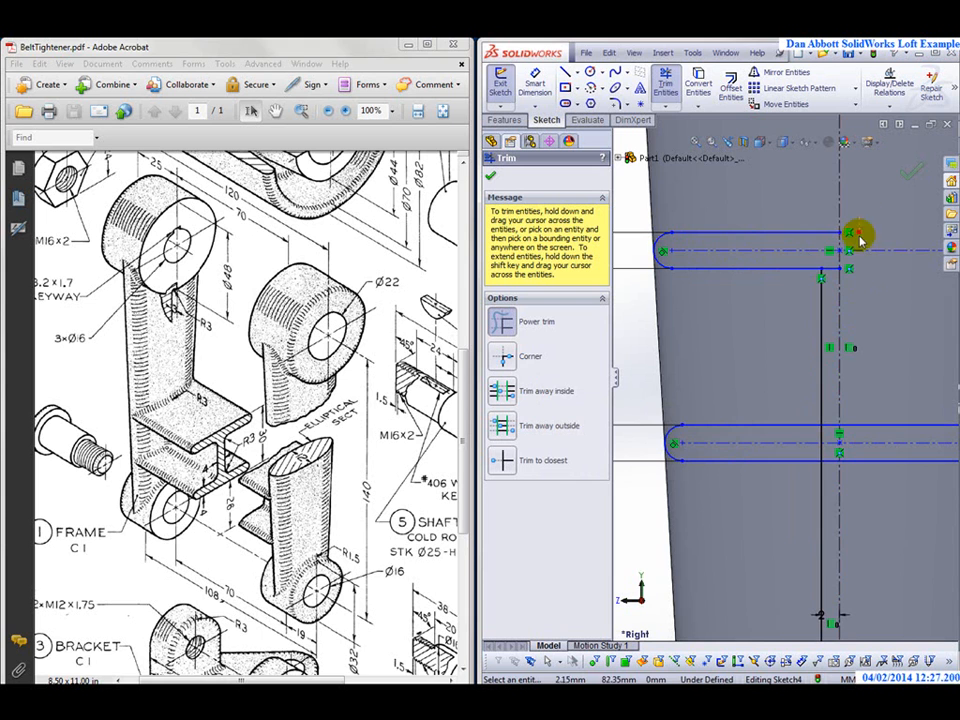
{"action": "scroll", "coordinate": [880, 340], "scroll_direction": "up", "scroll_amount": 5}
{"action": "scroll", "coordinate": [900, 318], "scroll_direction": "down", "scroll_amount": 5}
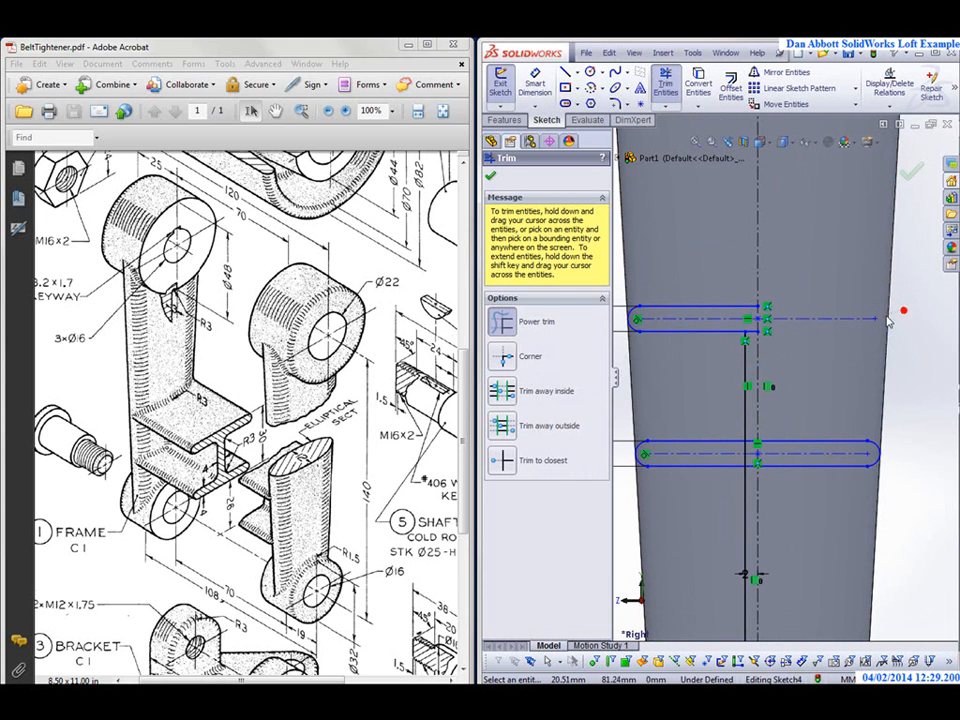
Trim the upper slot's lower edge back to the offset line, keeping the offset line between the two slots
{"action": "scroll", "coordinate": [799, 388], "scroll_direction": "down", "scroll_amount": 3}
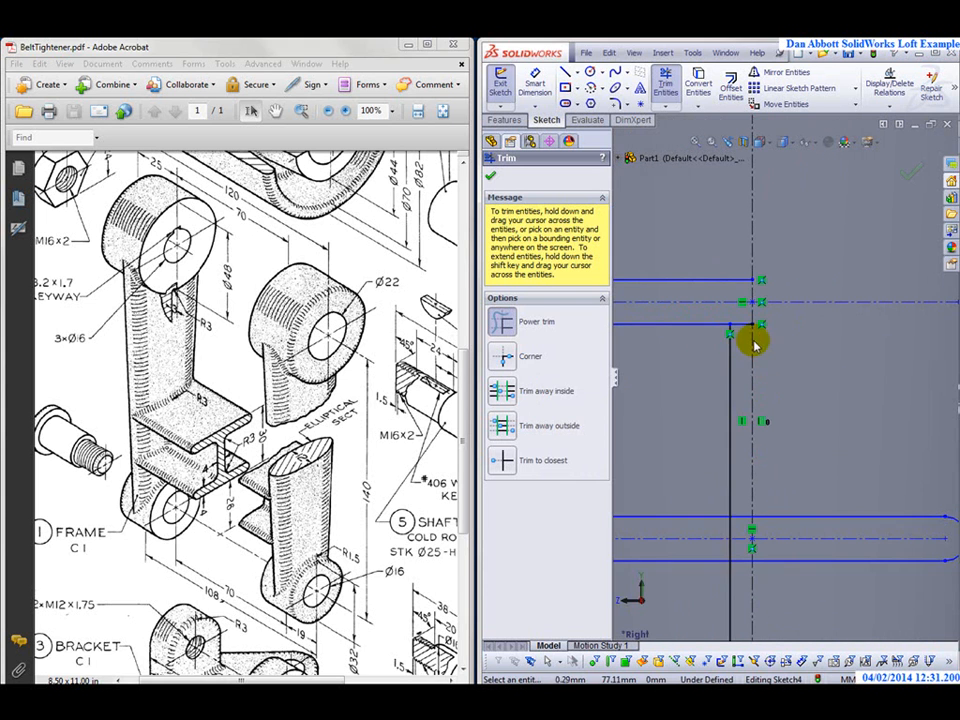
{"action": "scroll", "coordinate": [711, 525], "scroll_direction": "up", "scroll_amount": 2}
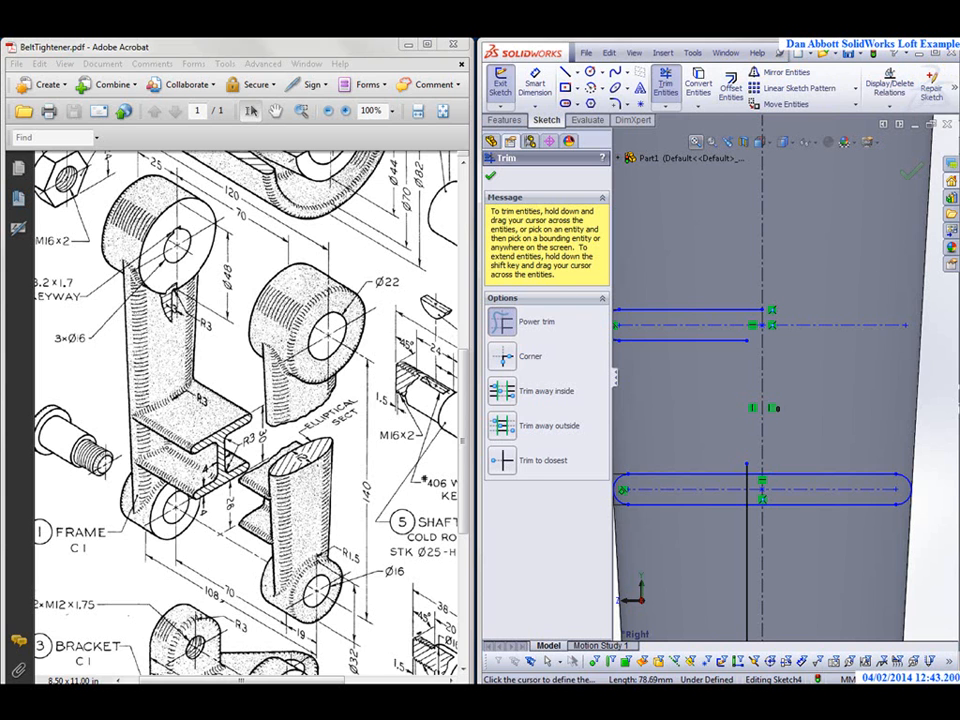
{"action": "left_click", "coordinate": [948, 124]}
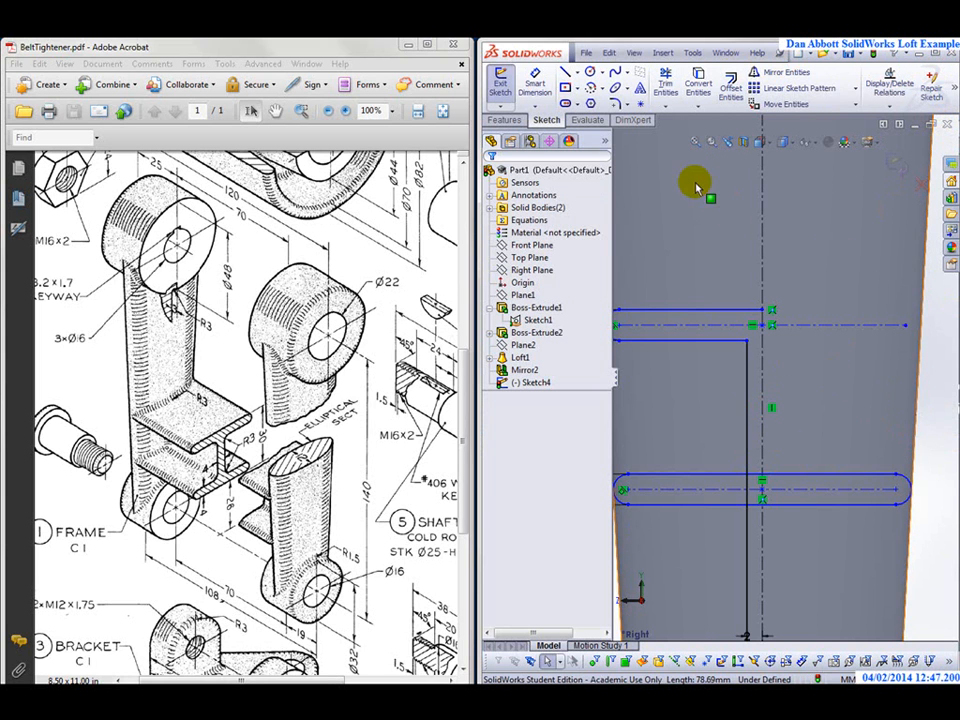
Trim the lower slot's upper edge back to the offset line and remove the slot's half beyond the vertical centerline
{"action": "left_click", "coordinate": [665, 85]}
{"action": "scroll", "coordinate": [788, 400], "scroll_direction": "down", "scroll_amount": 3}
{"action": "left_click", "coordinate": [740, 522]}
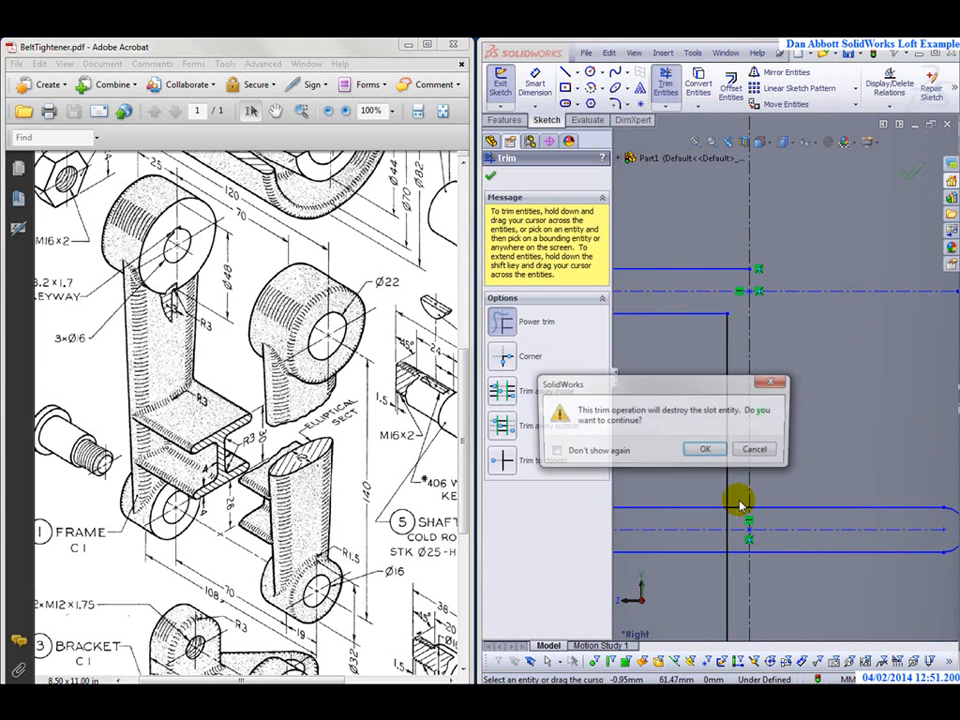
{"action": "left_click", "coordinate": [706, 451]}
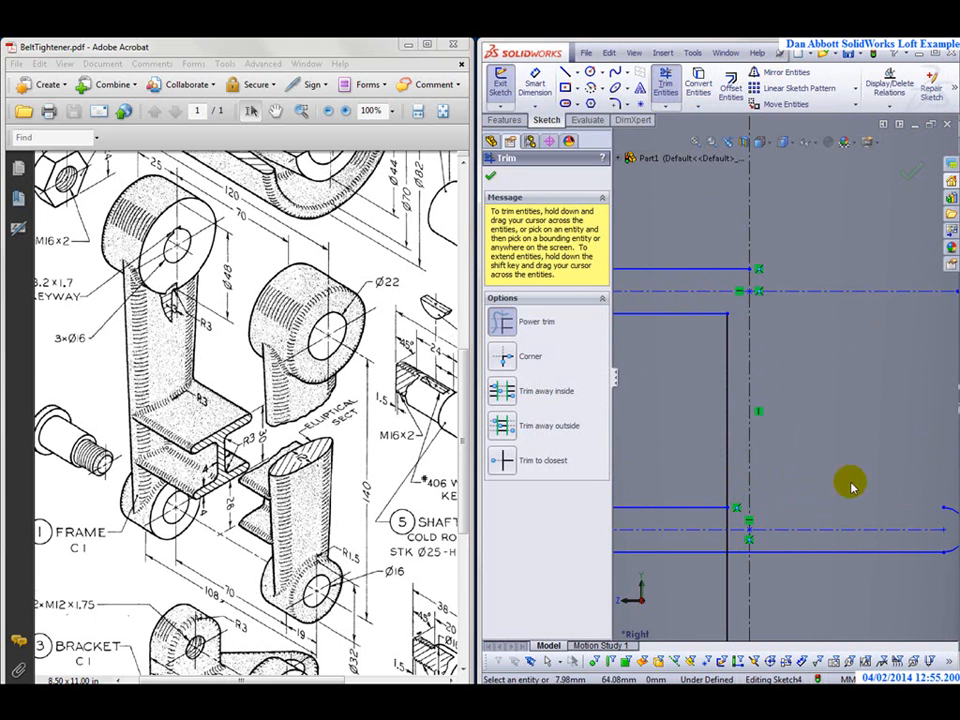
{"action": "mouse_move", "coordinate": [948, 515]}
{"action": "left_mouse_down"}
{"action": "mouse_move", "coordinate": [926, 566]}
{"action": "mouse_move", "coordinate": [759, 561]}
{"action": "mouse_move", "coordinate": [840, 540]}
{"action": "left_mouse_up"}
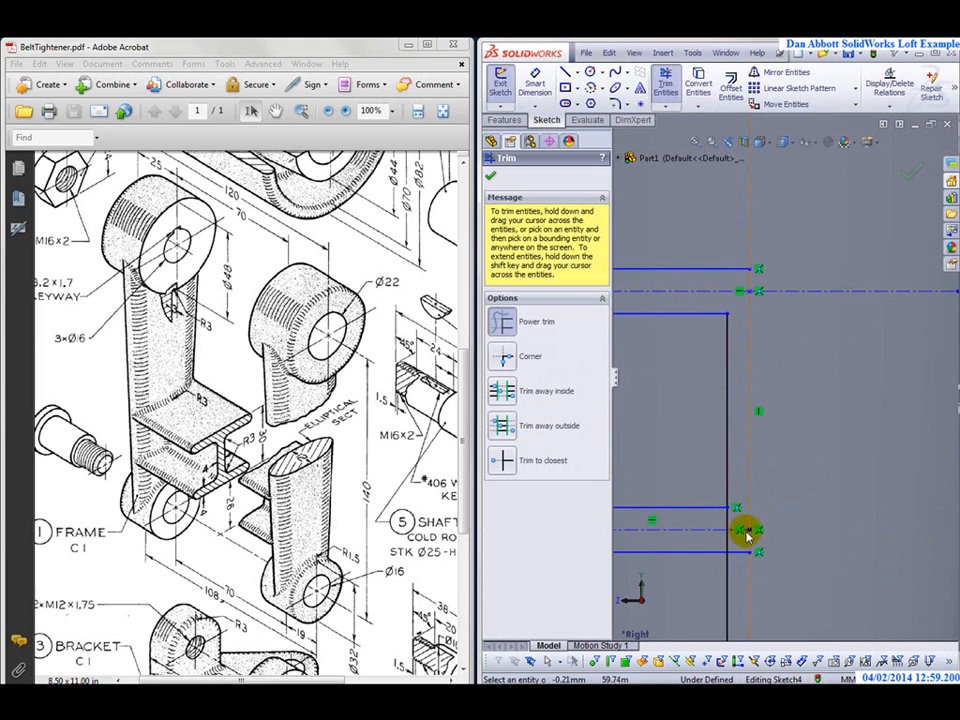
Trim the 2 mm offset line back to the lower slot's upper edge, removing the portion below the slot
{"action": "scroll", "coordinate": [727, 576], "scroll_direction": "down", "scroll_amount": 3}
{"action": "scroll", "coordinate": [718, 490], "scroll_direction": "up", "scroll_amount": 2}
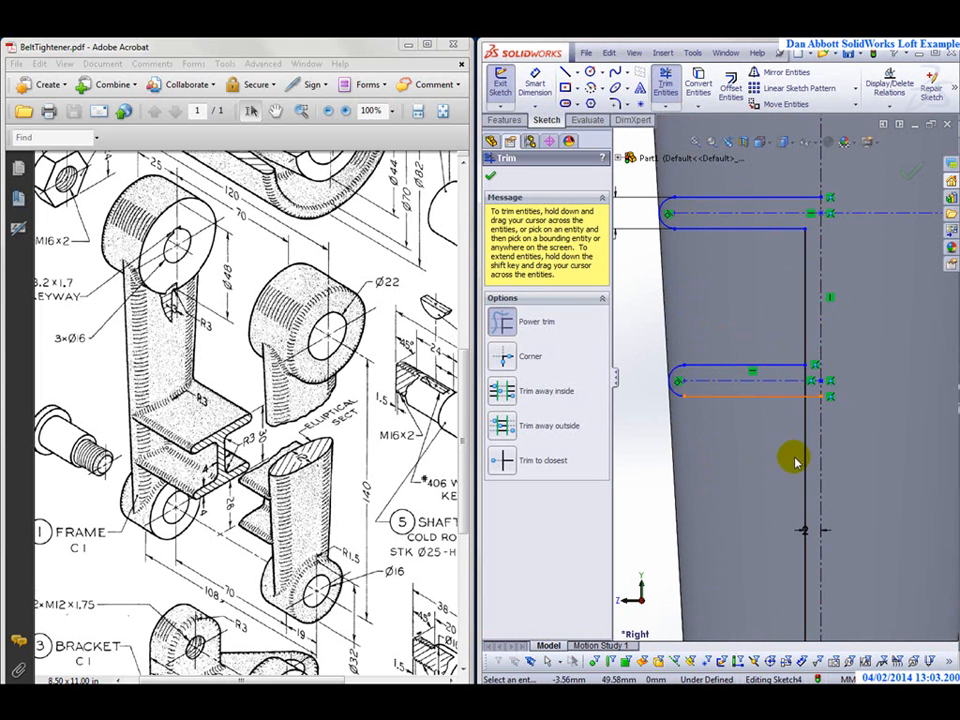
{"action": "mouse_move", "coordinate": [808, 455]}
{"action": "left_mouse_down"}
{"action": "mouse_move", "coordinate": [800, 377]}
{"action": "mouse_move", "coordinate": [810, 399]}
{"action": "mouse_move", "coordinate": [786, 326]}
{"action": "mouse_move", "coordinate": [815, 315]}
{"action": "left_mouse_up"}
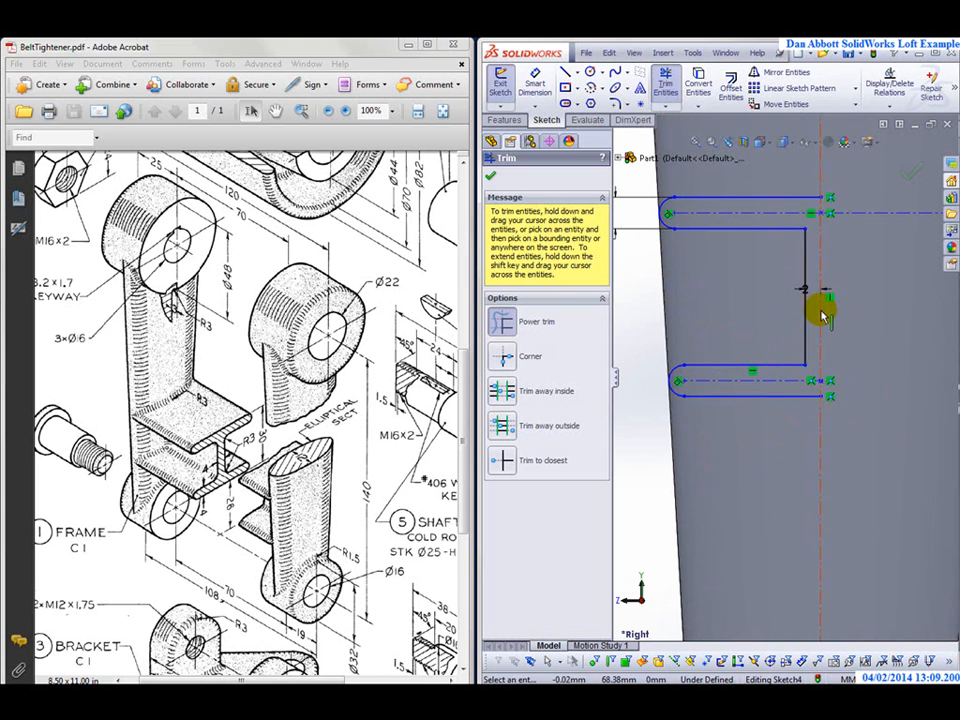
{"action": "scroll", "coordinate": [810, 380], "scroll_direction": "up", "scroll_amount": 3}
{"action": "scroll", "coordinate": [810, 343], "scroll_direction": "down", "scroll_amount": 2}
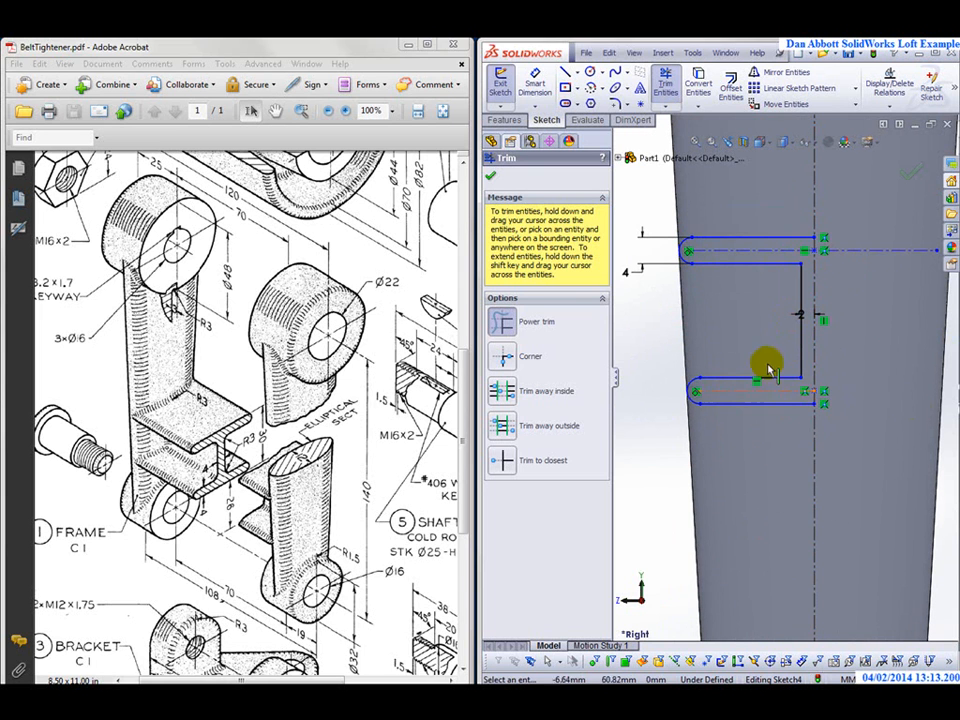
Dimension the lower slot's height between its two horizontal edges as 4 mm
{"action": "left_click", "coordinate": [534, 88]}
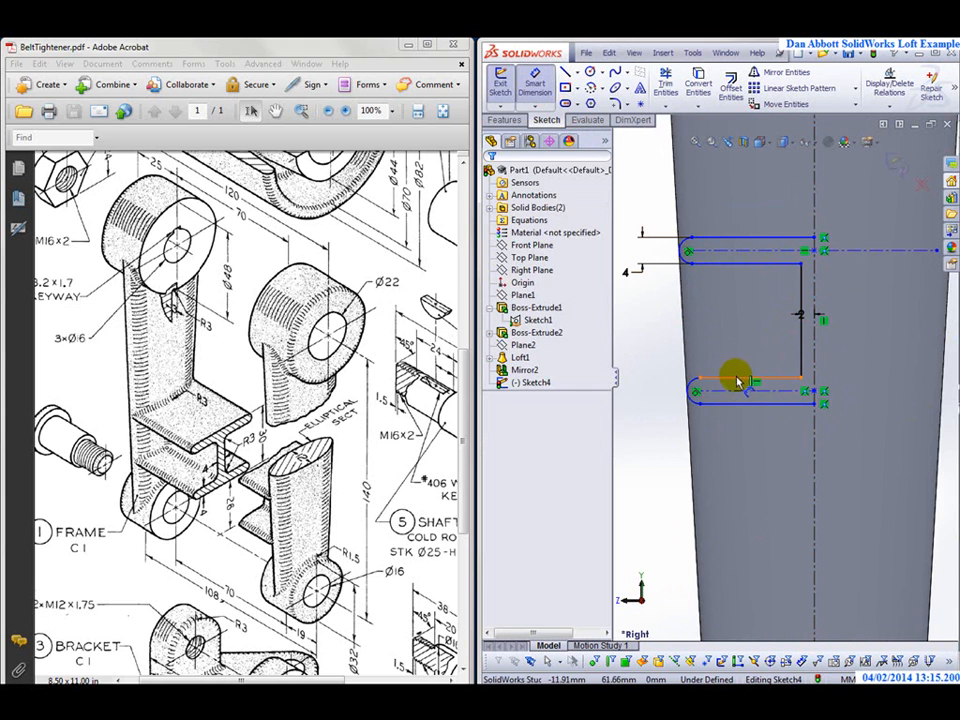
{"action": "left_click", "coordinate": [738, 381]}
{"action": "left_click", "coordinate": [738, 404]}
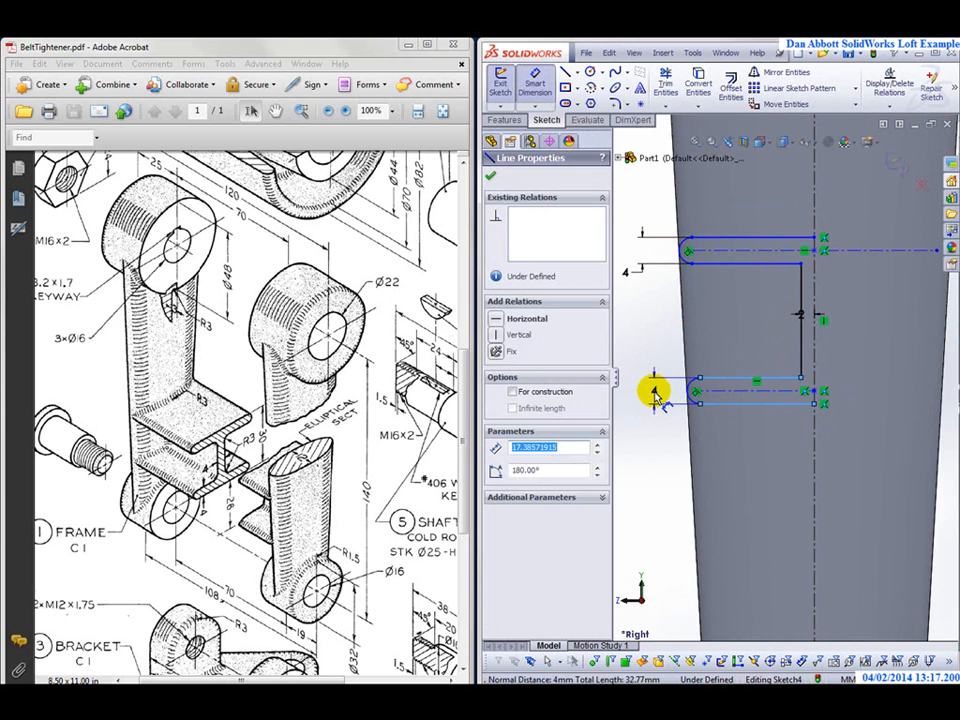
{"action": "left_click", "coordinate": [654, 388]}
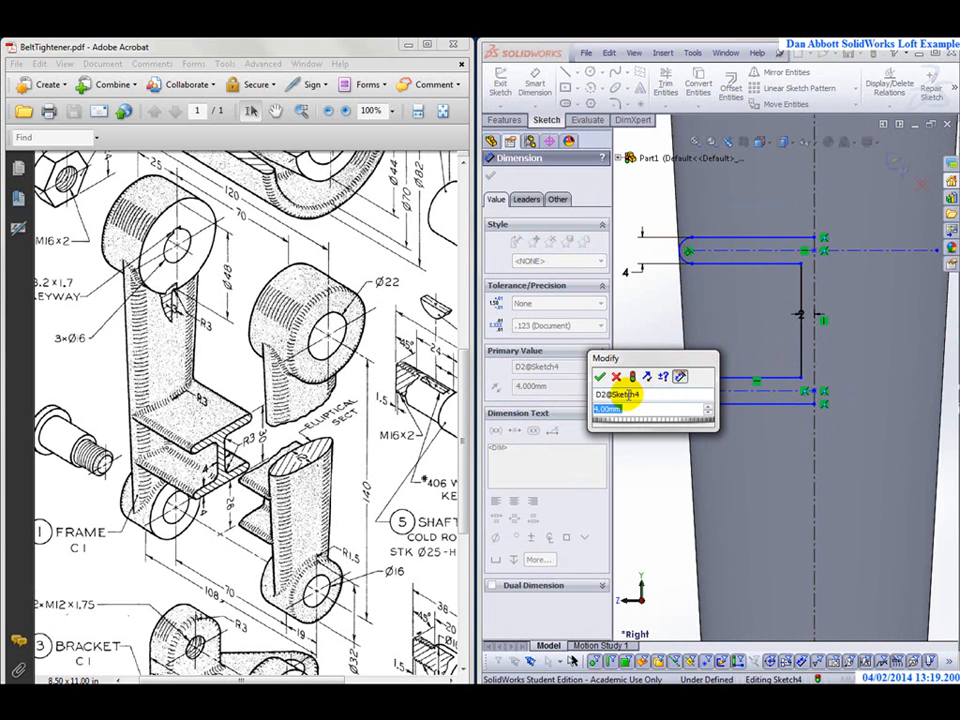
{"action": "left_click", "coordinate": [600, 378]}
{"action": "scroll", "coordinate": [801, 420], "scroll_direction": "down", "scroll_amount": 2}
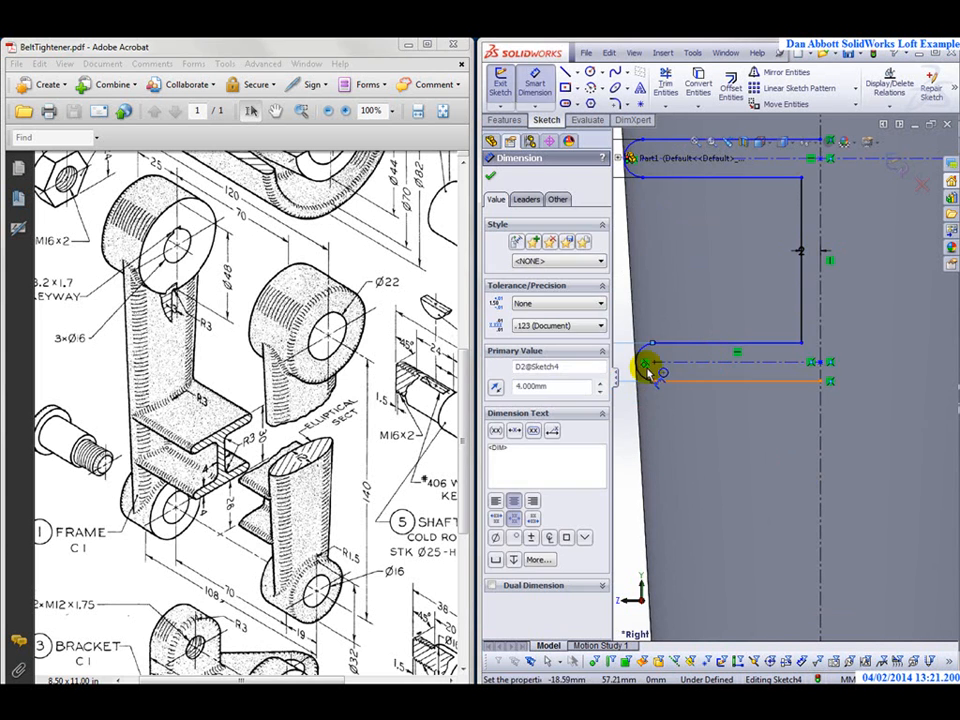
Test the upper slot's arc endpoint by moving it, and add a tangent relation between the arc and the slot's upper edge
{"action": "key", "text": "Escape"}
{"action": "scroll", "coordinate": [656, 320], "scroll_direction": "down", "scroll_amount": 1}
{"action": "middle_click_drag", "start_coordinate": [690, 160], "coordinate": [754, 280], "text": "ctrl"}
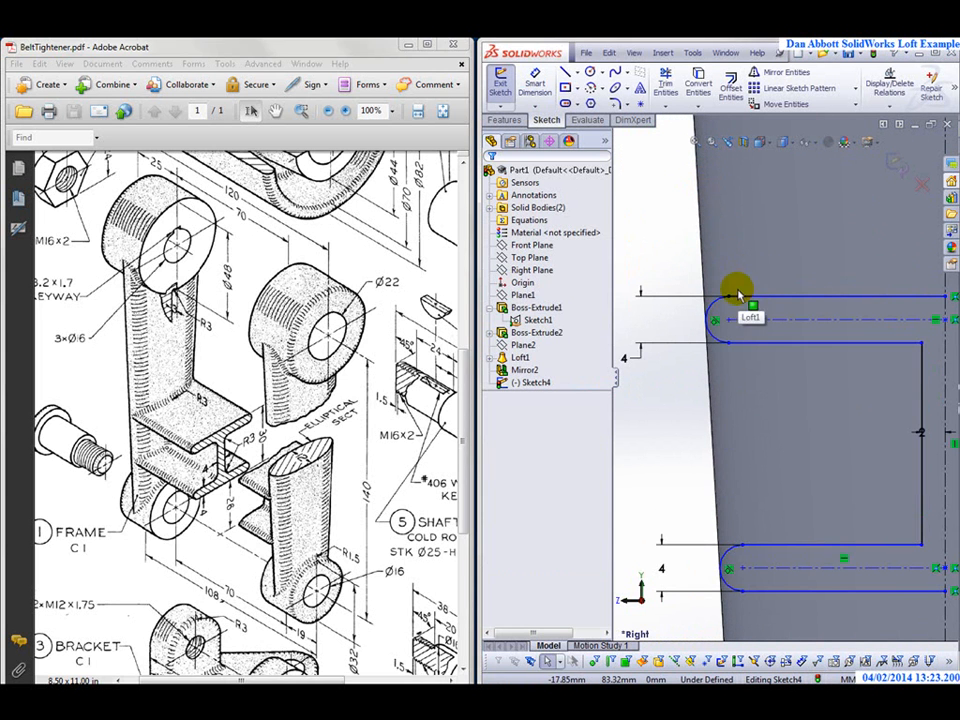
{"action": "left_click_drag", "start_coordinate": [731, 303], "coordinate": [750, 296]}
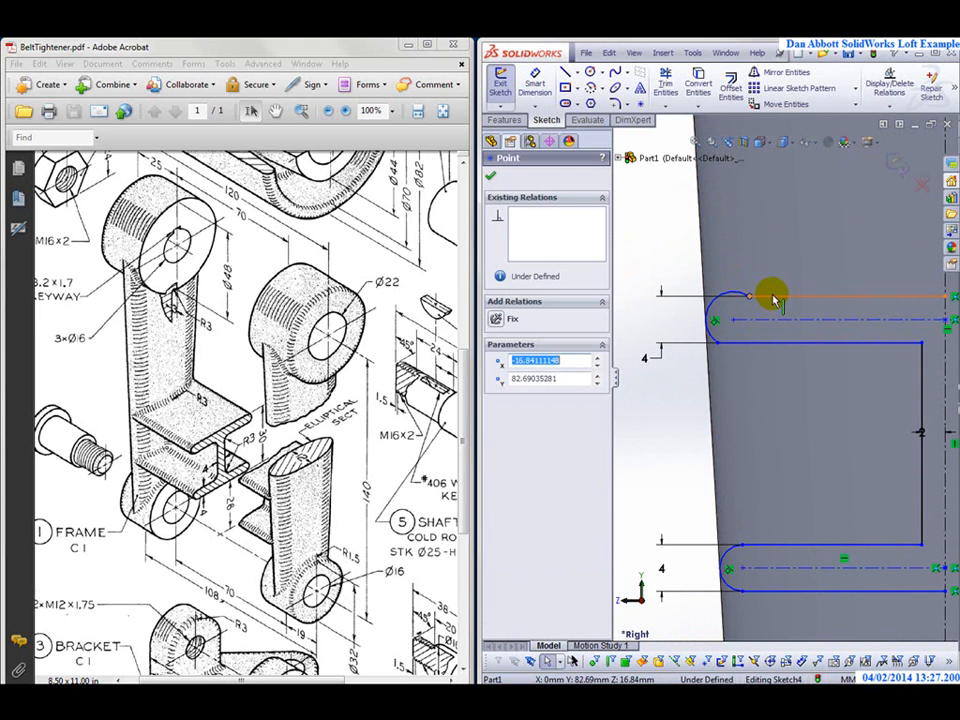
{"action": "left_click", "coordinate": [775, 299]}
{"action": "left_click", "coordinate": [735, 296], "text": "ctrl"}
{"action": "left_click", "coordinate": [732, 294], "text": "ctrl"}
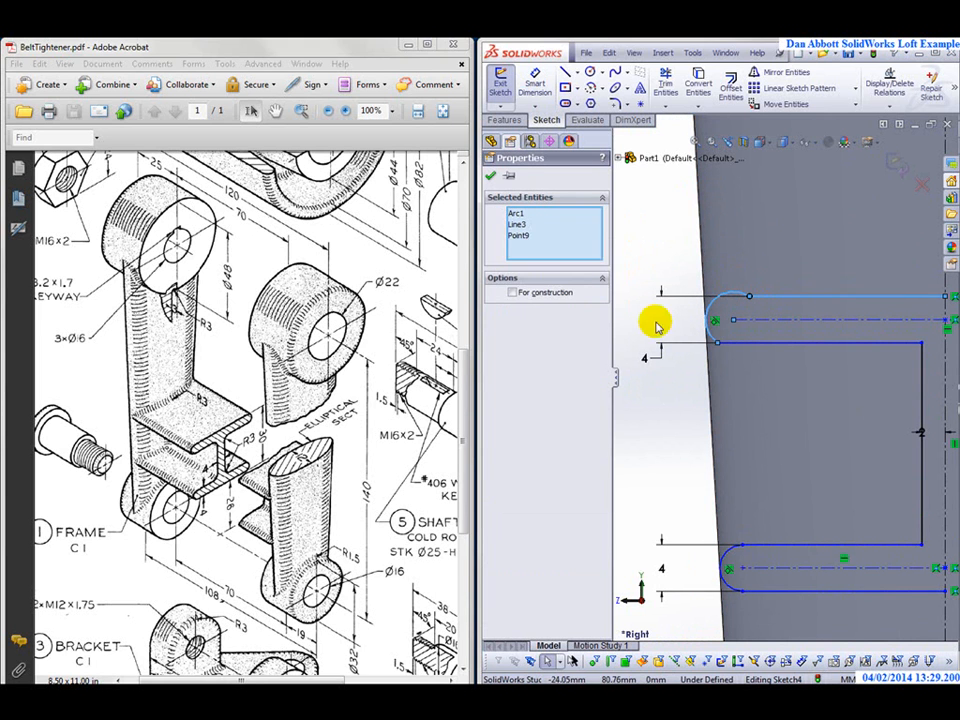
{"action": "left_click", "coordinate": [755, 293]}
{"action": "left_click", "coordinate": [737, 298], "text": "ctrl"}
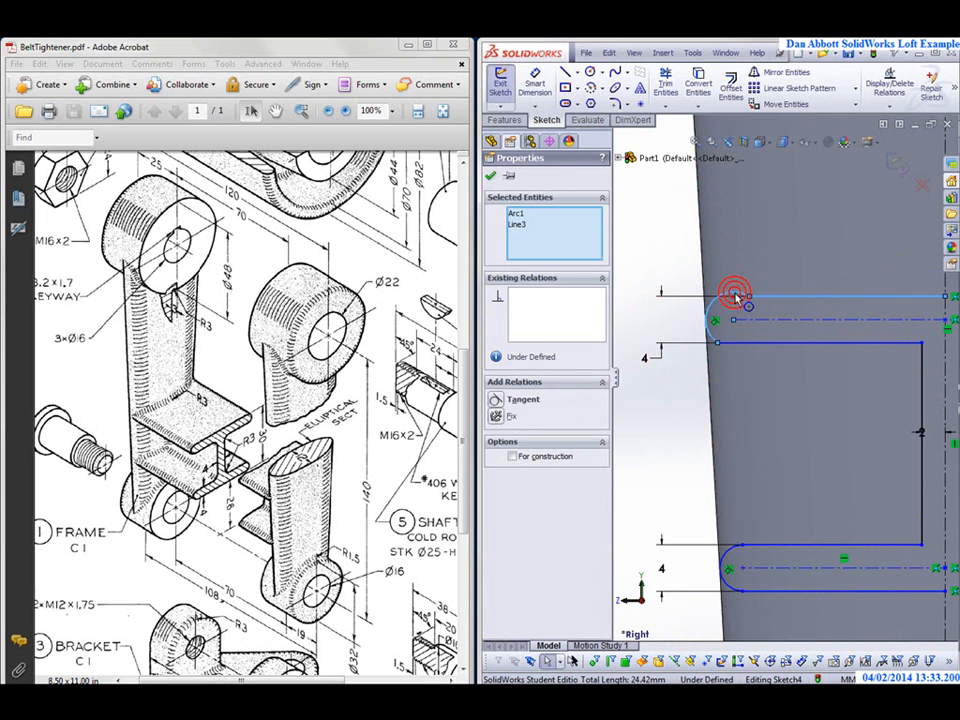
{"action": "left_click", "coordinate": [503, 399]}
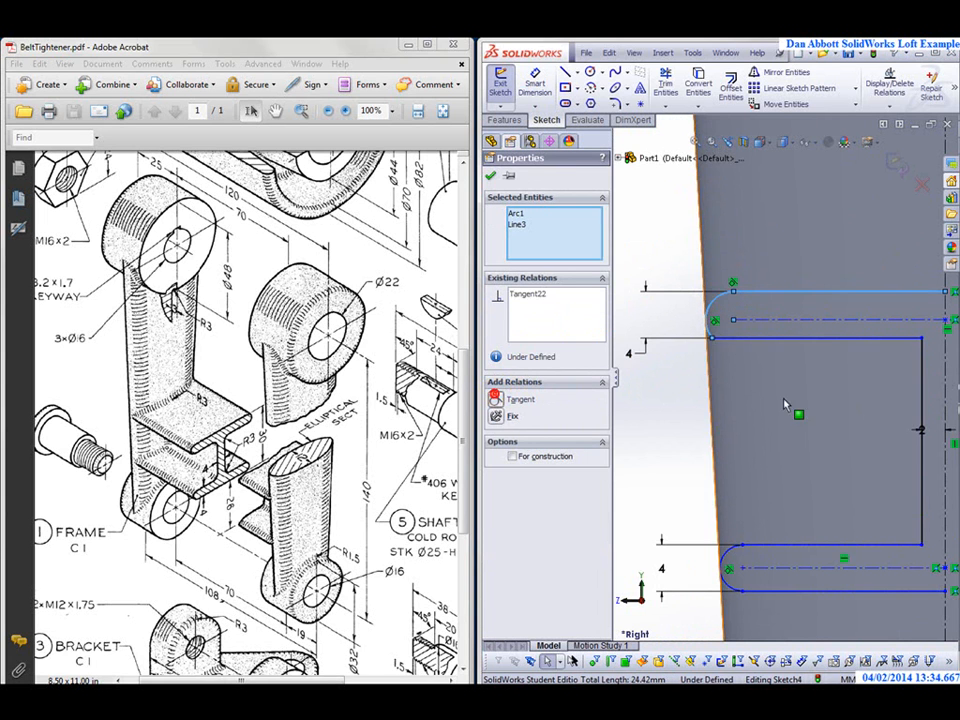
Add a tangent relation between the upper slot's end arc and its lower edge
{"action": "left_click", "coordinate": [776, 339]}
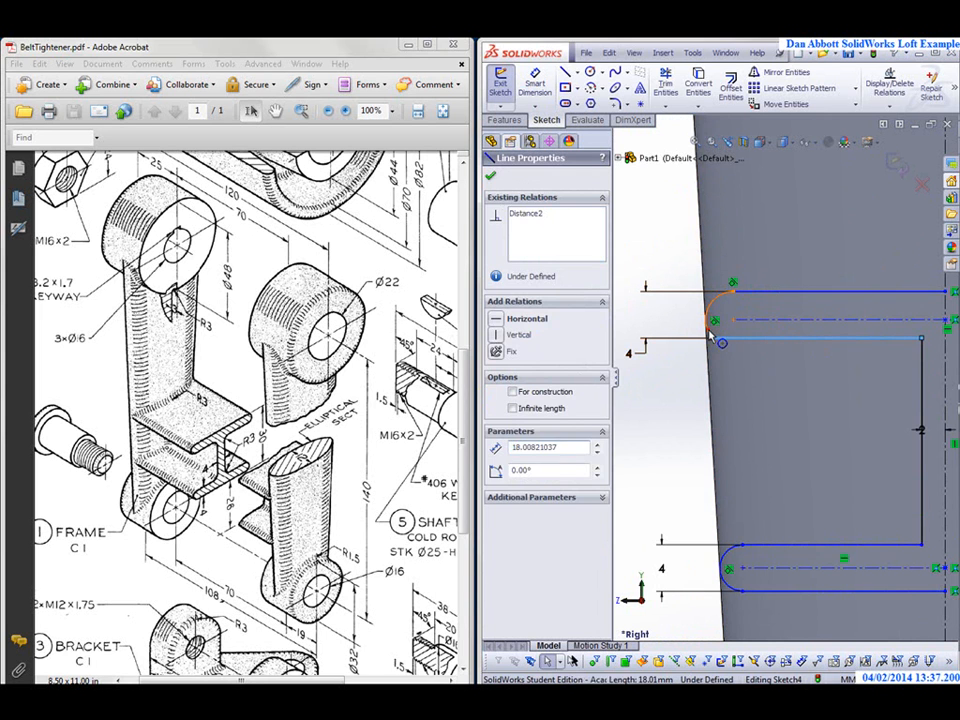
{"action": "left_click", "coordinate": [709, 329], "text": "ctrl"}
{"action": "left_click", "coordinate": [494, 399]}
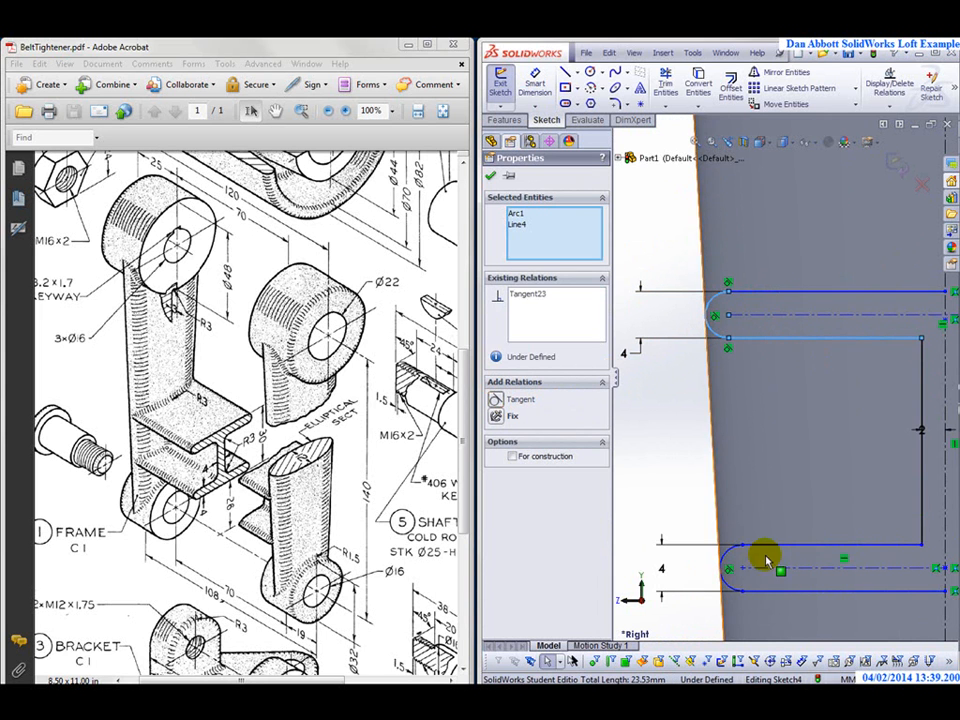
{"action": "left_click", "coordinate": [490, 175]}
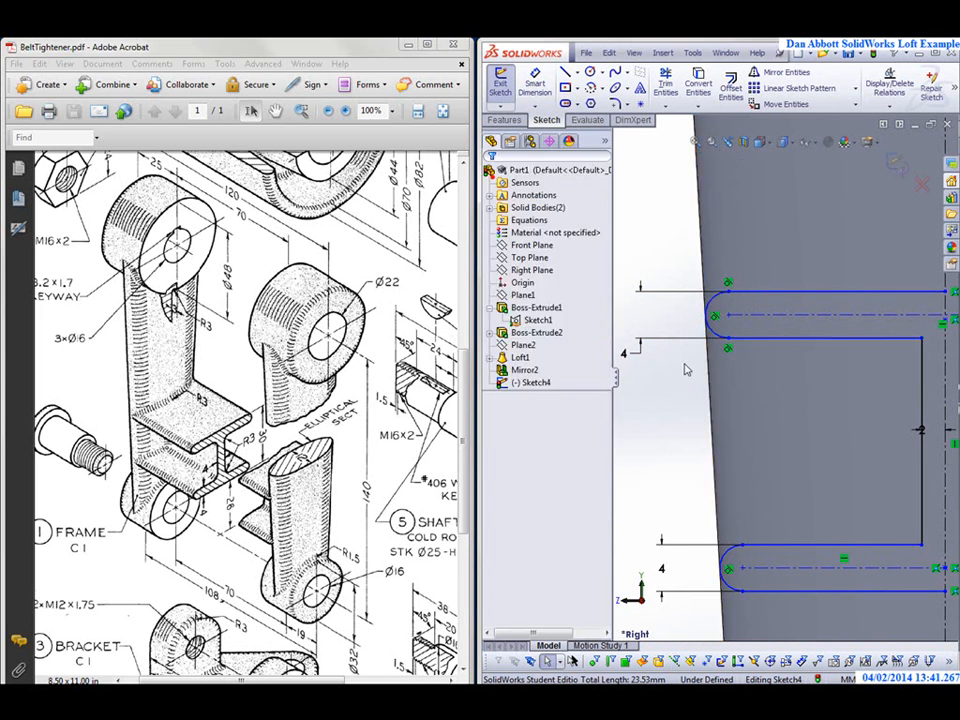
Make the lower slot's end arc tangent to both its upper and lower edges
{"action": "left_click", "coordinate": [777, 545]}
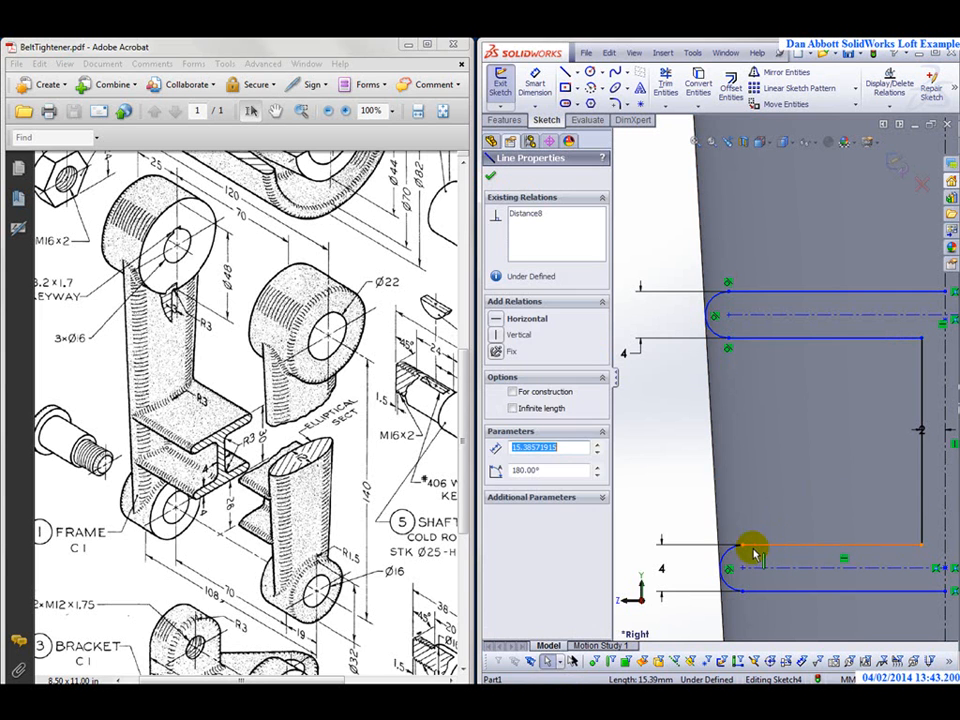
{"action": "left_click", "coordinate": [735, 550], "text": "ctrl"}
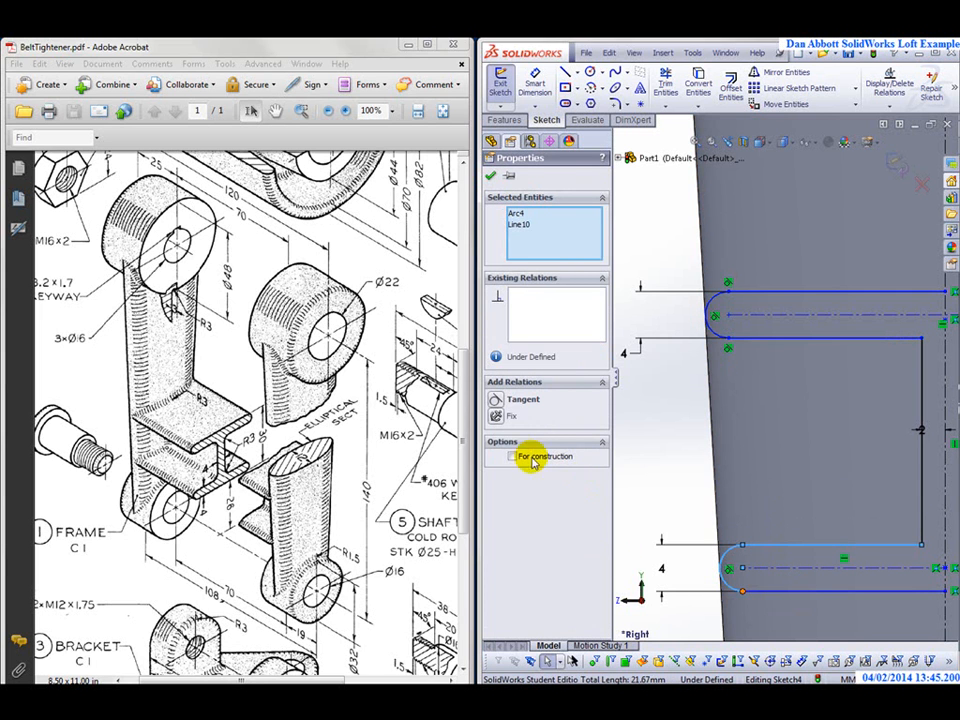
{"action": "left_click", "coordinate": [490, 176]}
{"action": "left_click", "coordinate": [789, 591]}
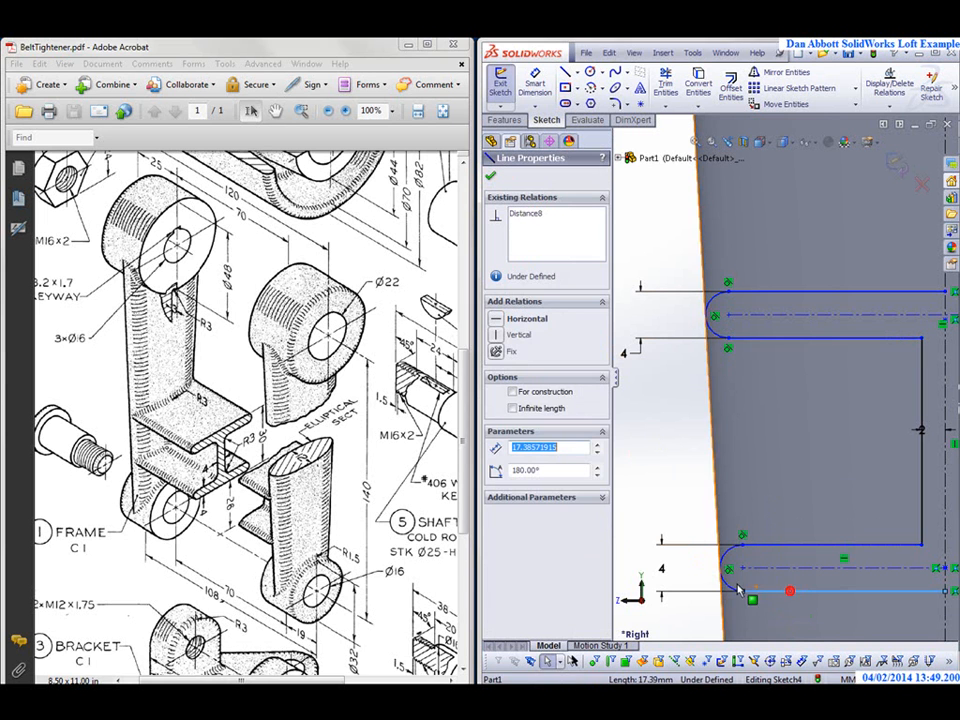
{"action": "left_click", "coordinate": [729, 580], "text": "ctrl"}
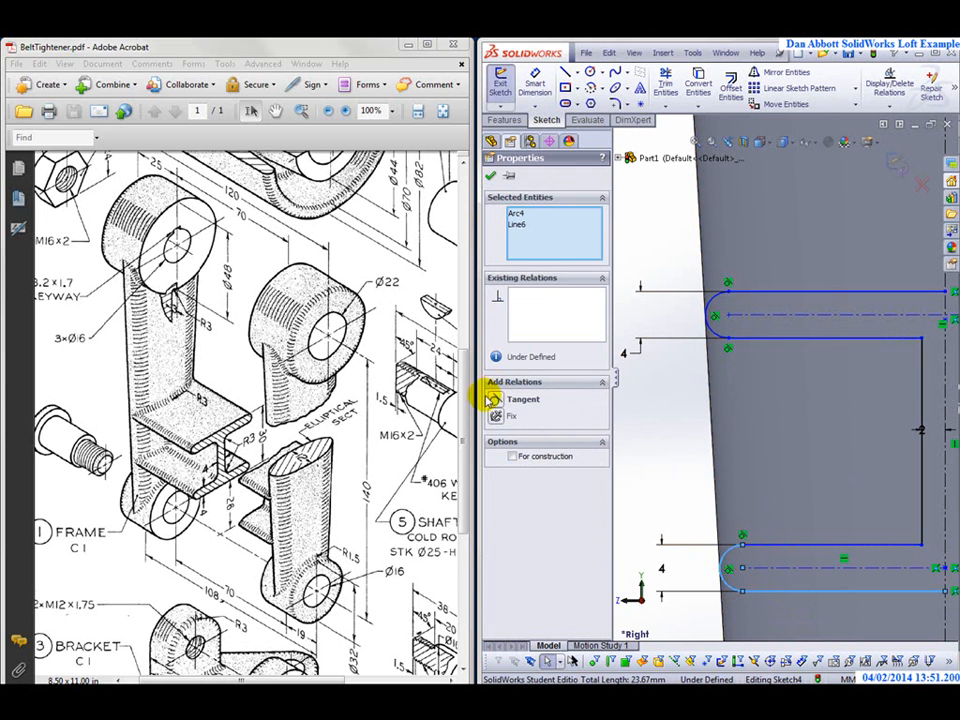
{"action": "left_click", "coordinate": [494, 404]}
{"action": "left_click", "coordinate": [827, 506]}
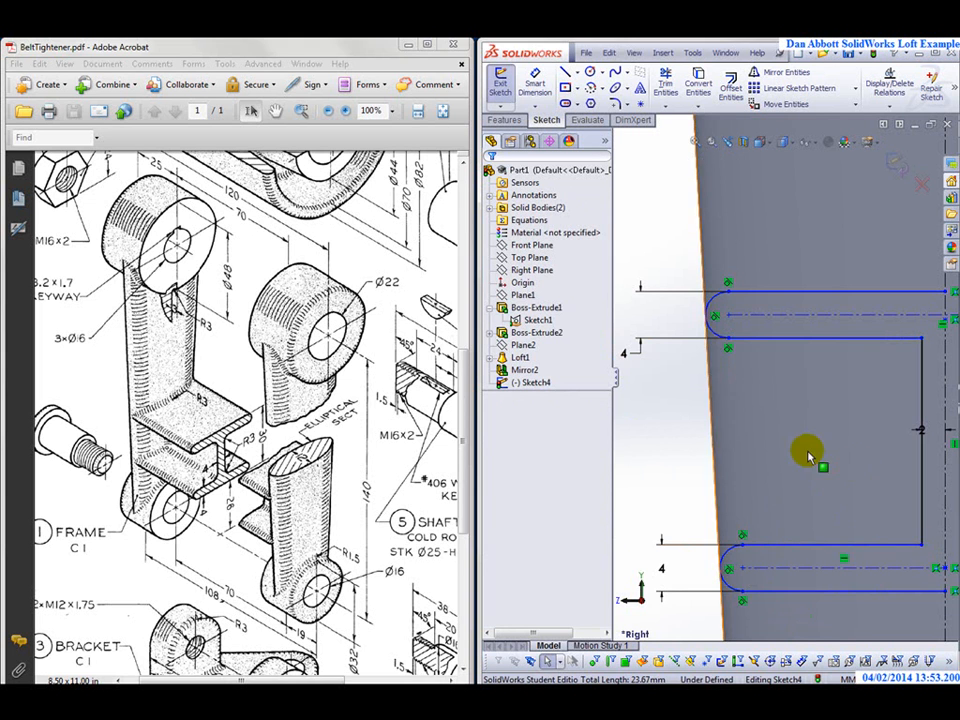
{"action": "scroll", "coordinate": [855, 465], "scroll_direction": "up", "scroll_amount": 2}
{"action": "scroll", "coordinate": [910, 390], "scroll_direction": "up", "scroll_amount": 3}
{"action": "scroll", "coordinate": [900, 398], "scroll_direction": "down", "scroll_amount": 3}
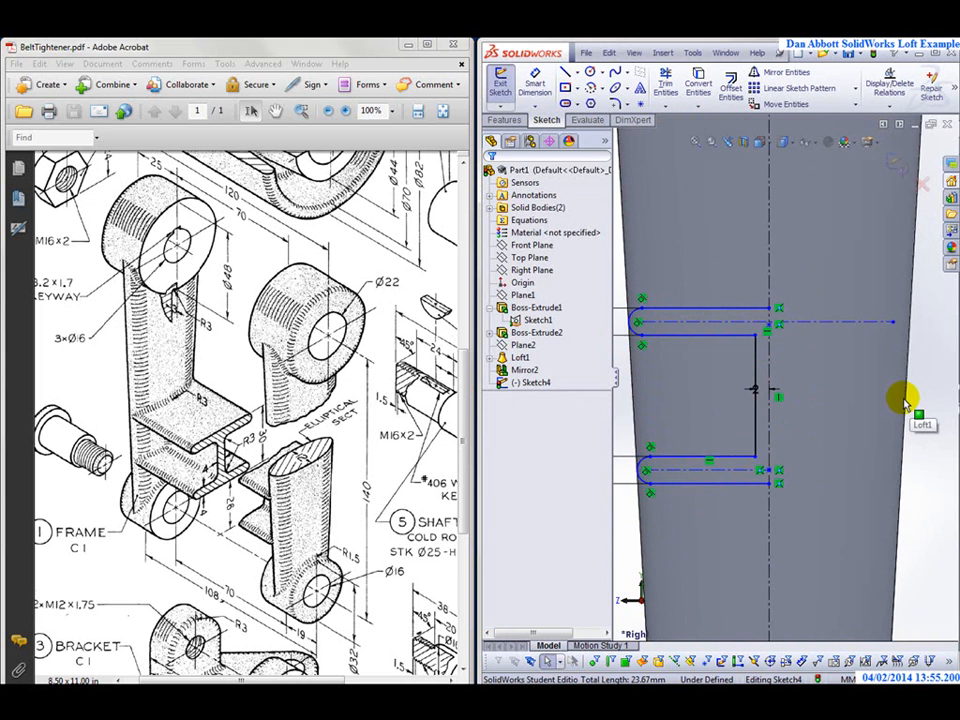
{"action": "scroll", "coordinate": [828, 422], "scroll_direction": "up", "scroll_amount": 1}
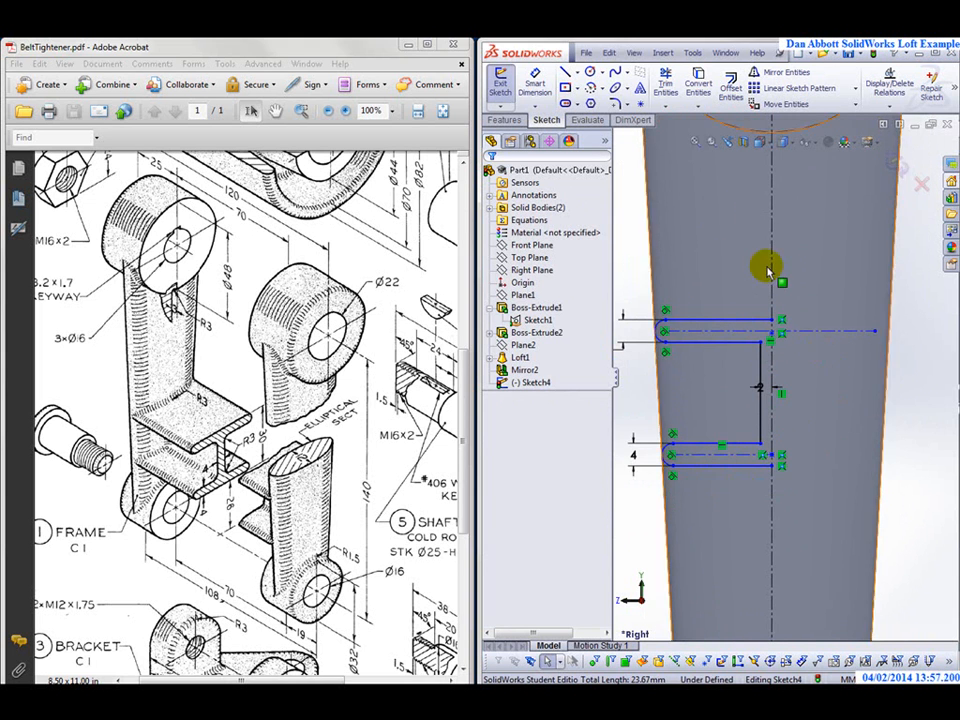
{"action": "left_click", "coordinate": [786, 72]}
{"action": "left_click_drag", "start_coordinate": [628, 286], "coordinate": [830, 495]}
{"action": "left_click", "coordinate": [579, 357]}
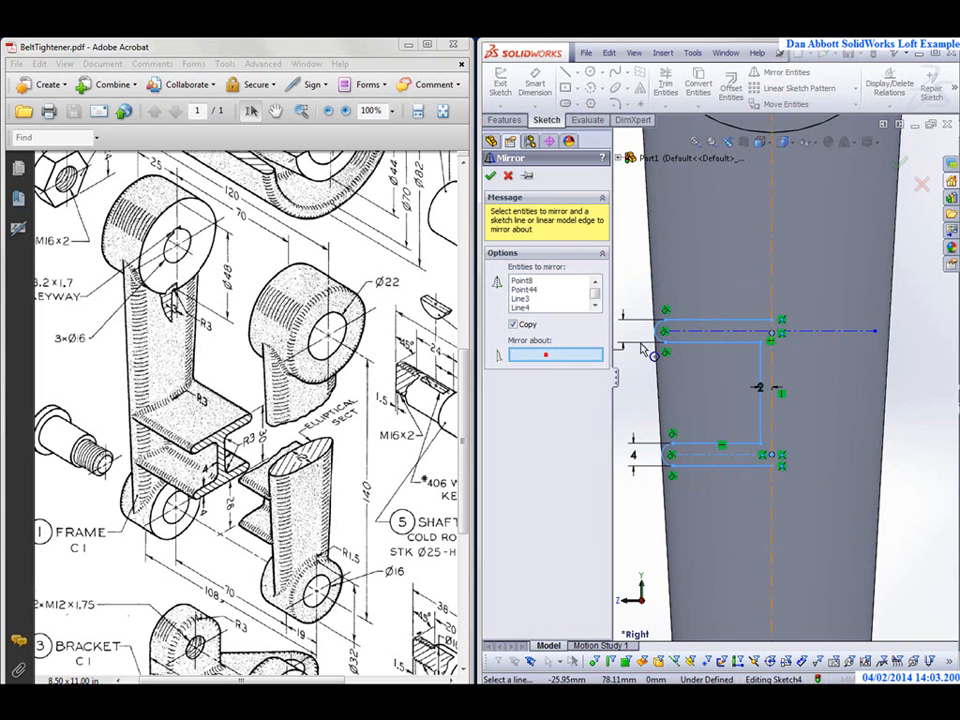
{"action": "left_click", "coordinate": [772, 300]}
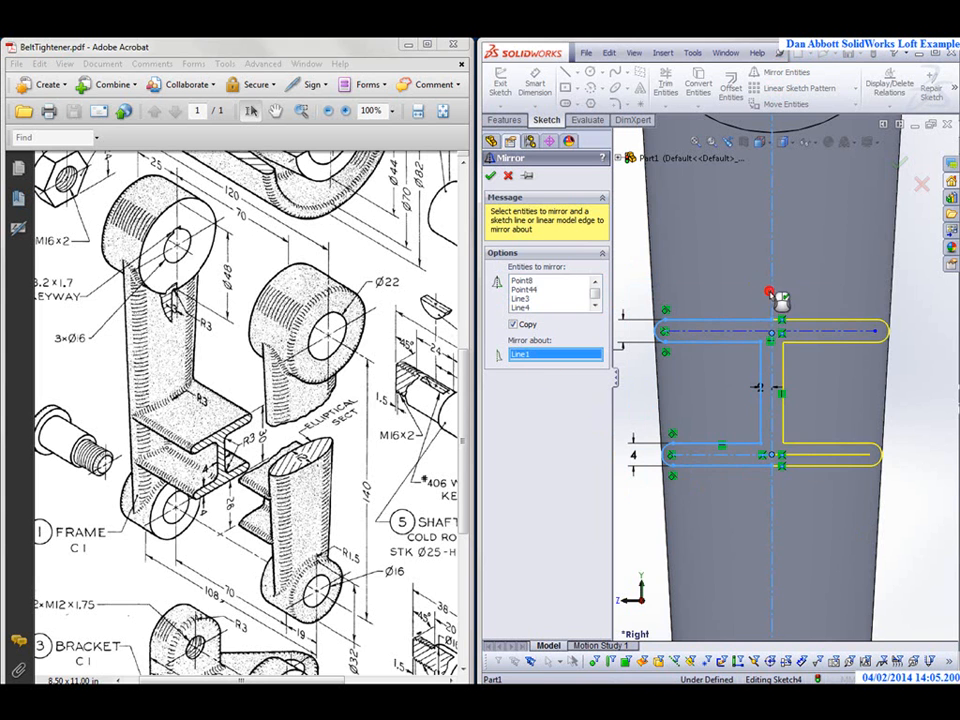
{"action": "key", "text": "Escape"}
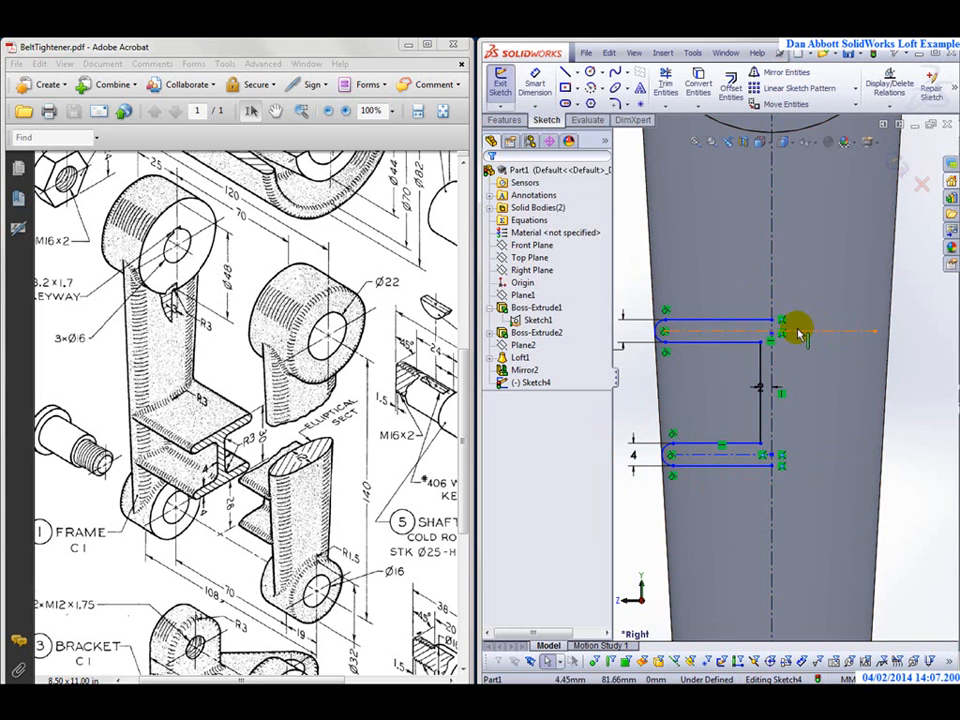
Mirror the half profile's sketch entities about the vertical centerline, keeping the copy option, to complete the I-shape
{"action": "left_click", "coordinate": [786, 72]}
{"action": "left_click_drag", "start_coordinate": [634, 232], "coordinate": [861, 525]}
{"action": "left_click", "coordinate": [527, 357]}
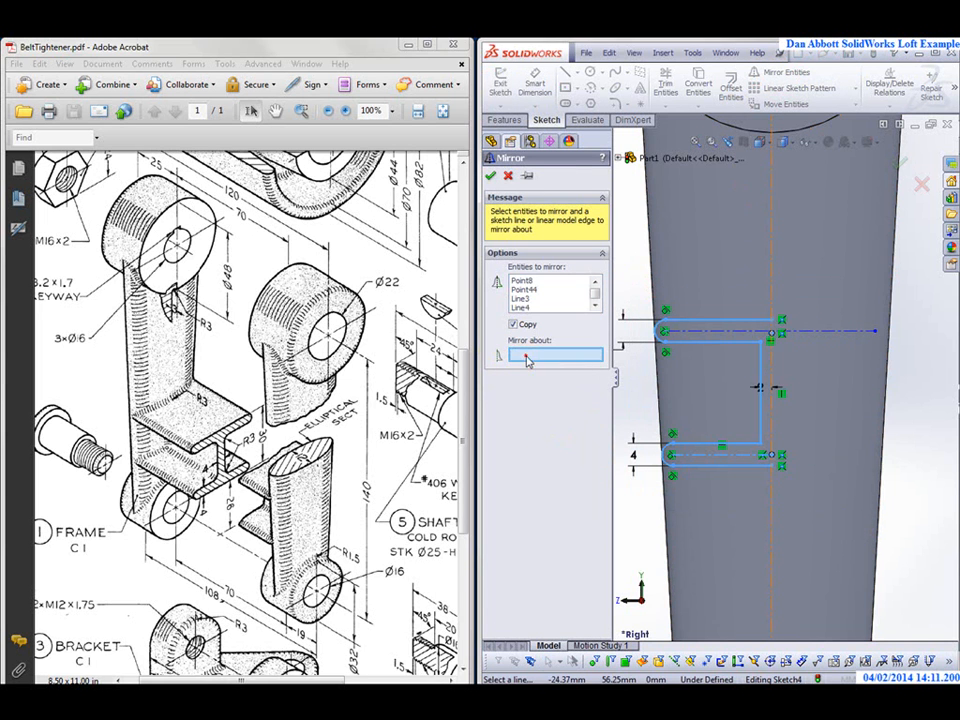
{"action": "left_click", "coordinate": [771, 420]}
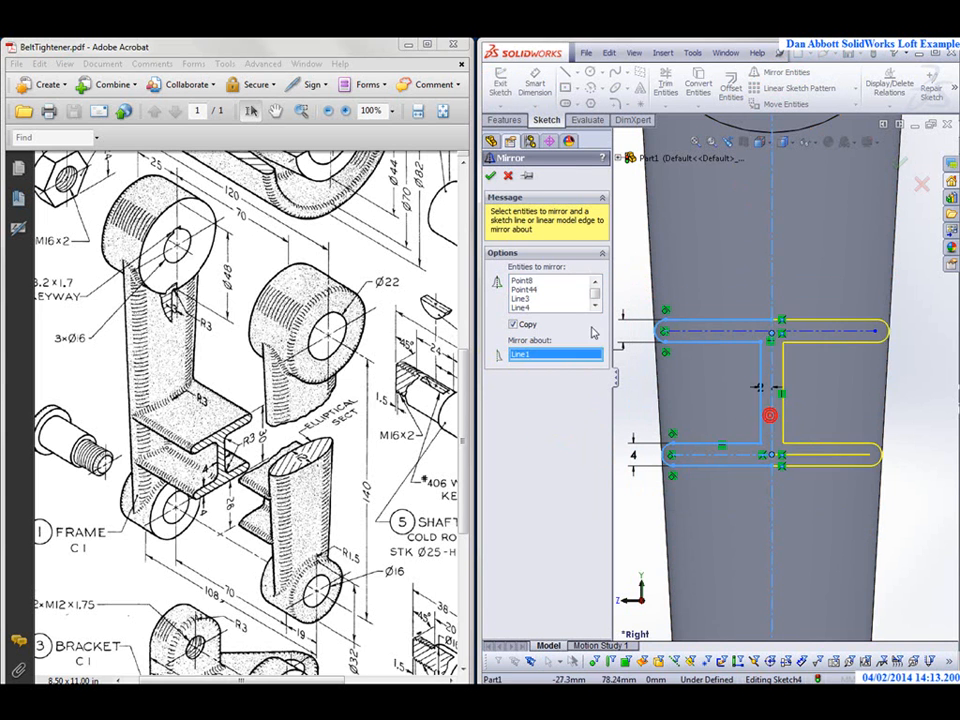
{"action": "left_click", "coordinate": [491, 177]}
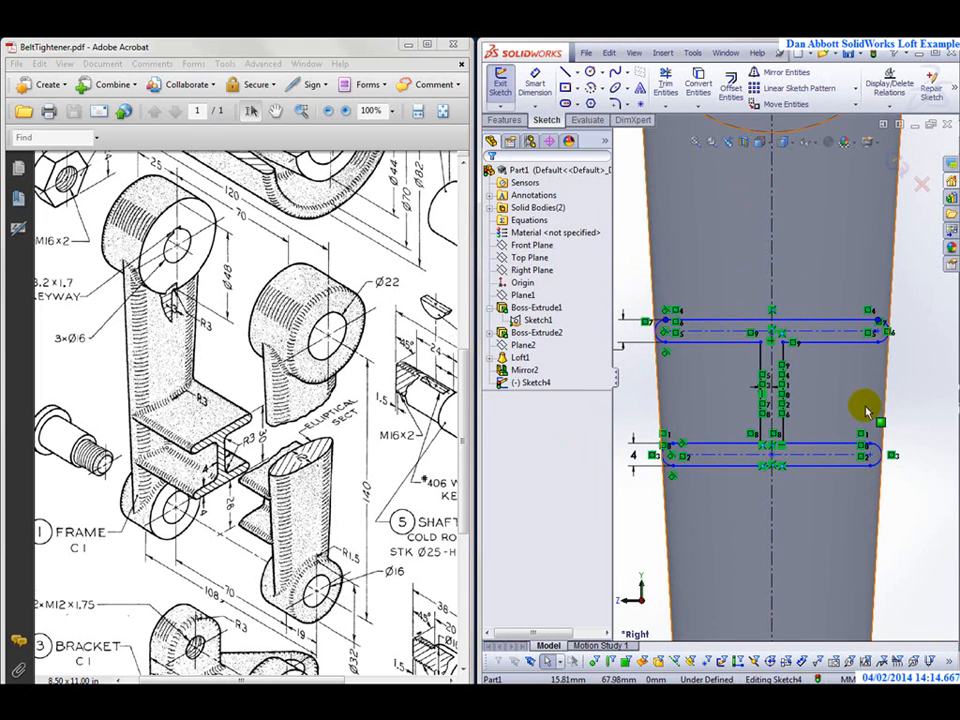
Delete the horizontal construction centerlines inside the upper and lower slots
{"action": "left_click", "coordinate": [846, 334]}
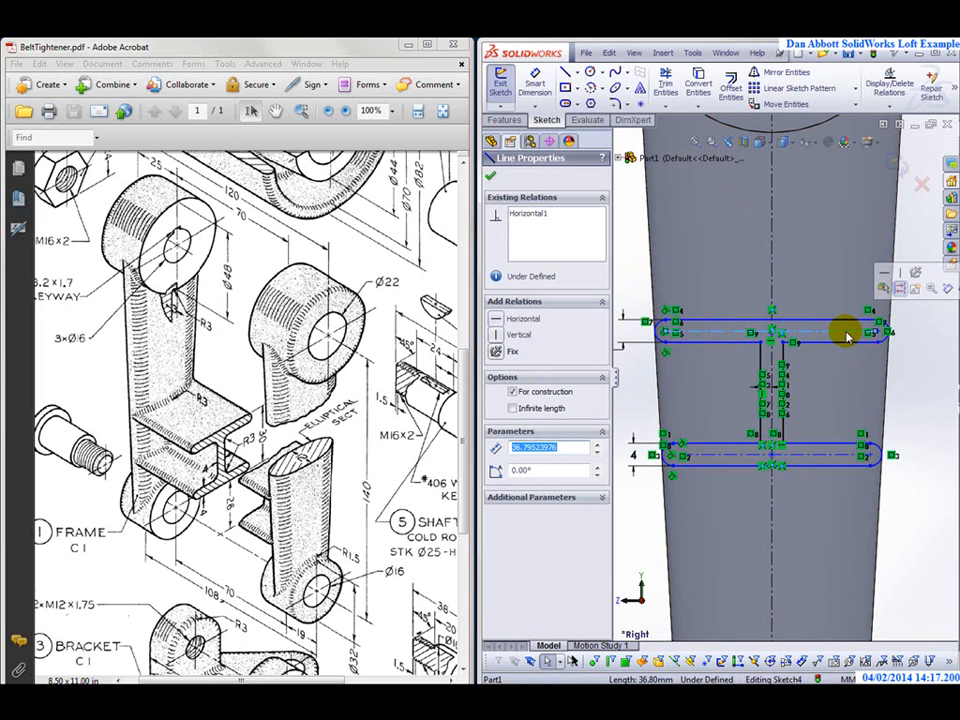
{"action": "key", "text": "Escape"}
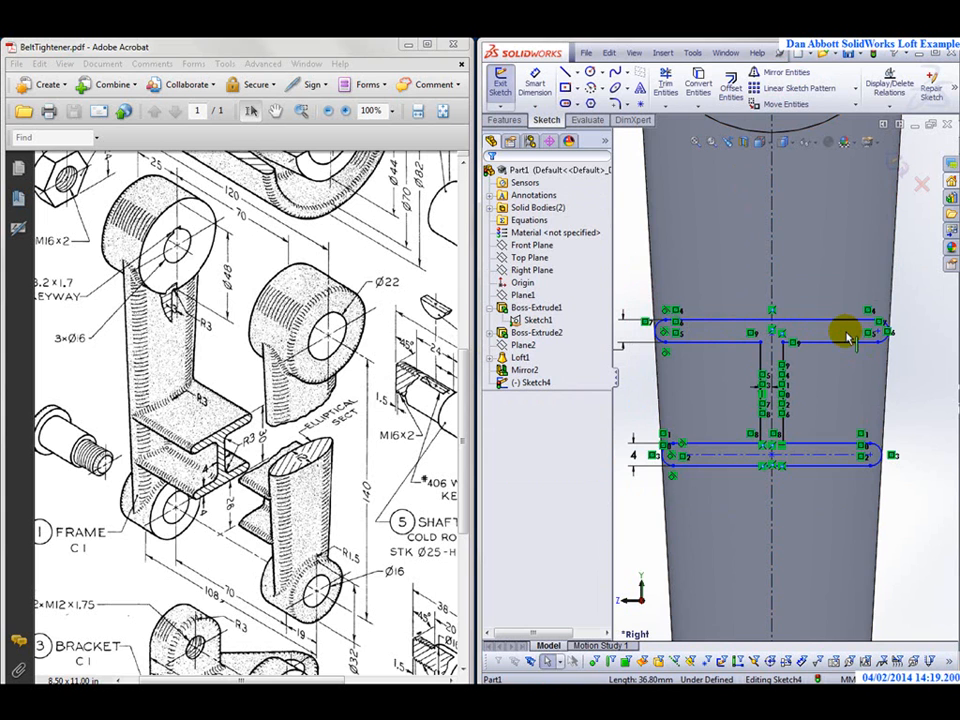
{"action": "left_click", "coordinate": [821, 456]}
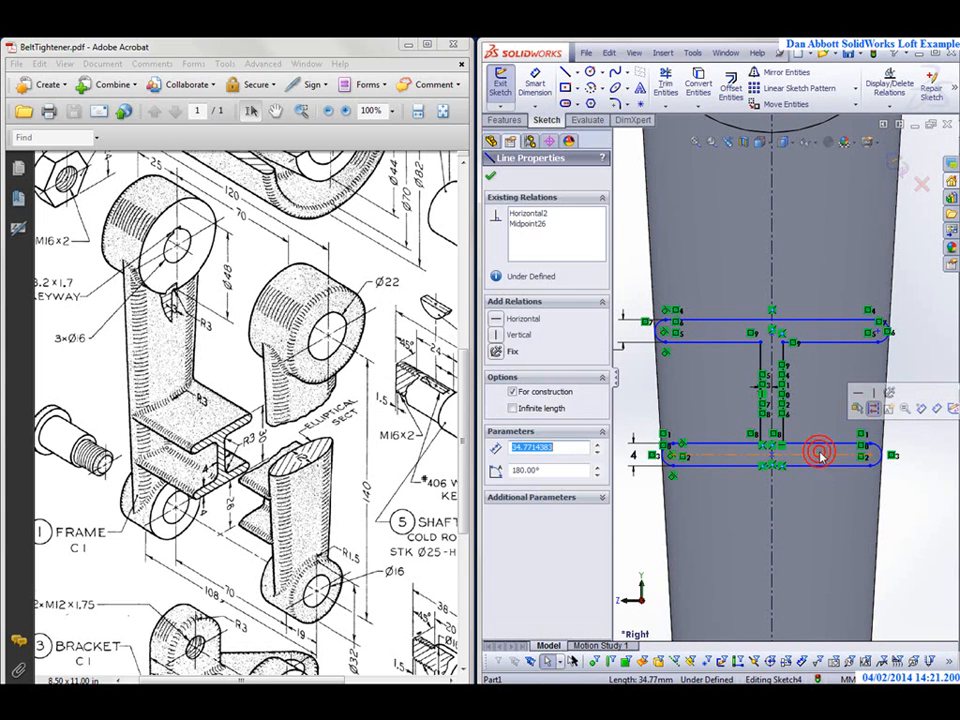
{"action": "key", "text": "Escape"}
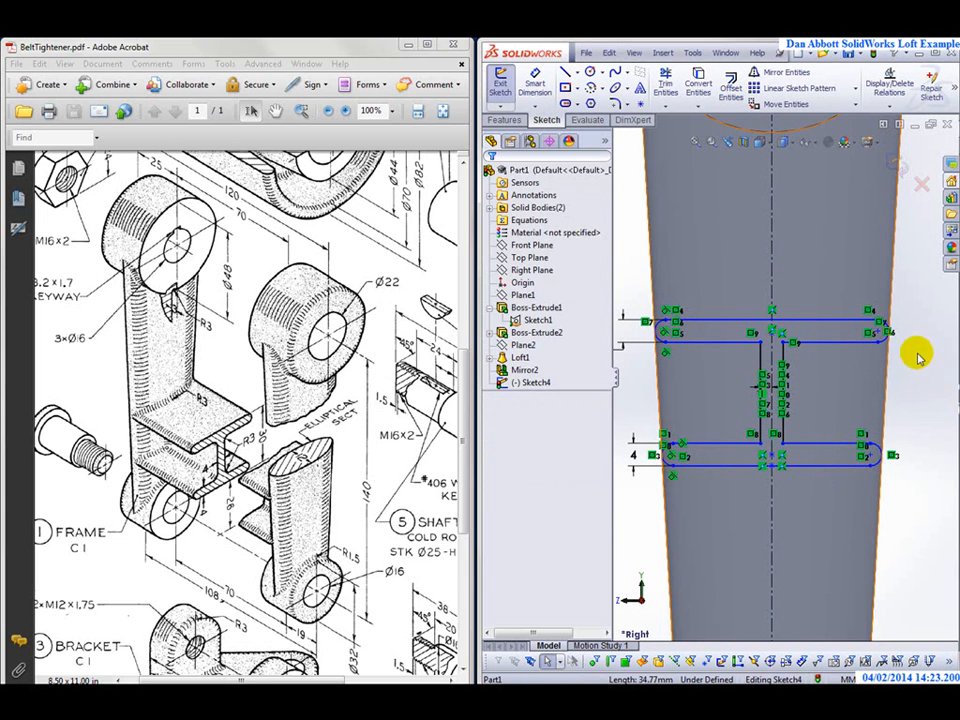
Stretch the I-shaped profile freehand by moving its upper flange upward and its lower flange downward
{"action": "left_click", "coordinate": [878, 328]}
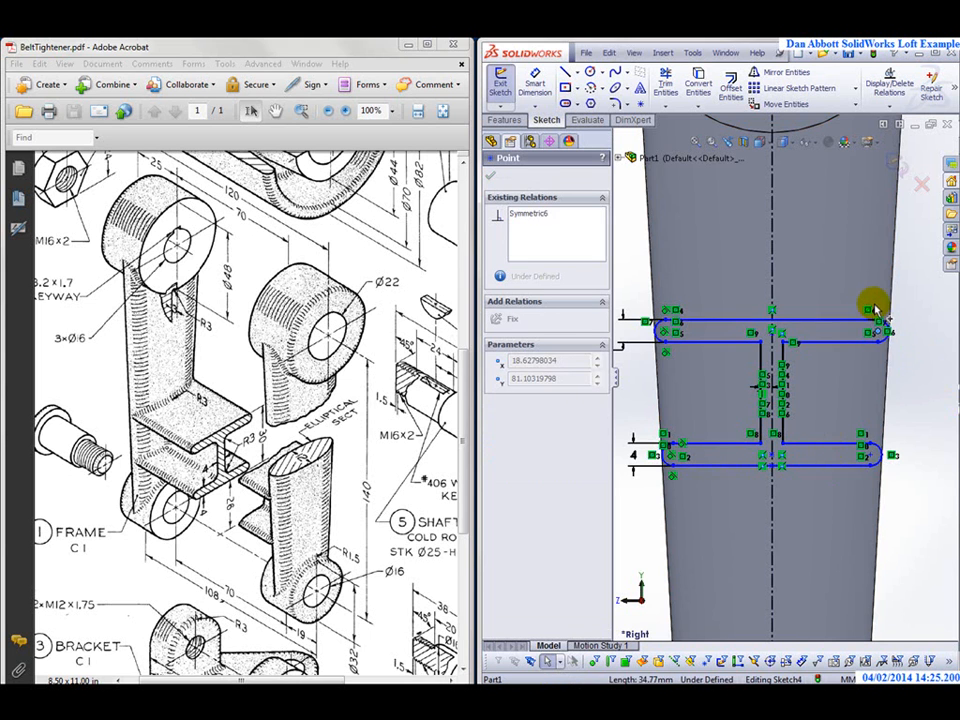
{"action": "left_click_drag", "start_coordinate": [819, 330], "coordinate": [823, 304]}
{"action": "left_click_drag", "start_coordinate": [821, 456], "coordinate": [806, 486]}
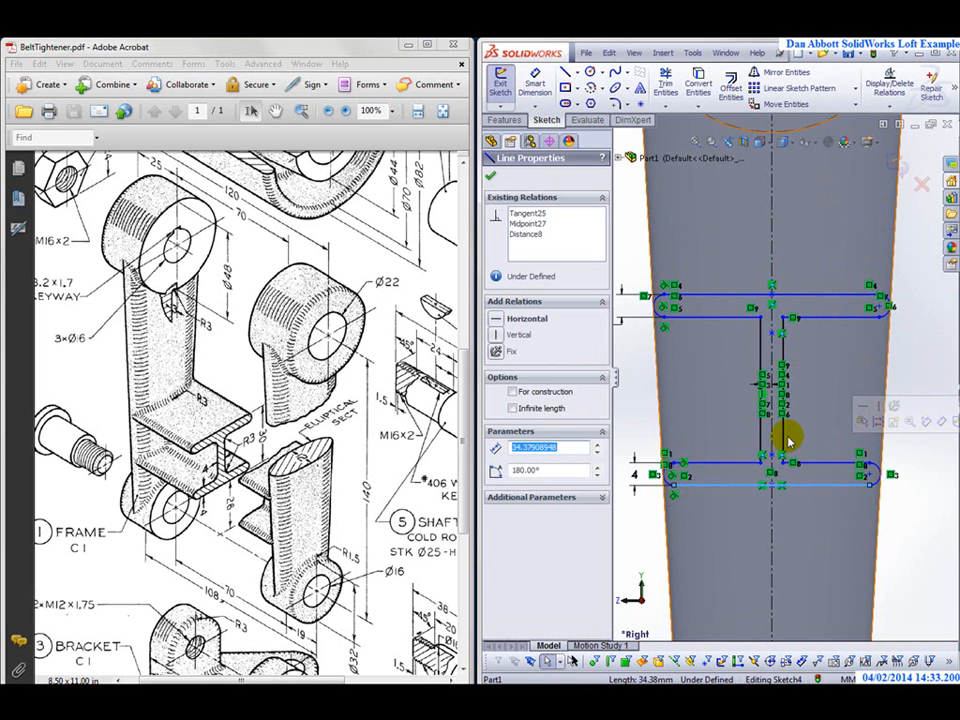
{"action": "left_click", "coordinate": [782, 439]}
Dimension the lower flange's bottom edge 26 mm above the origin
{"action": "key", "text": "f"}
{"action": "left_click", "coordinate": [535, 82]}
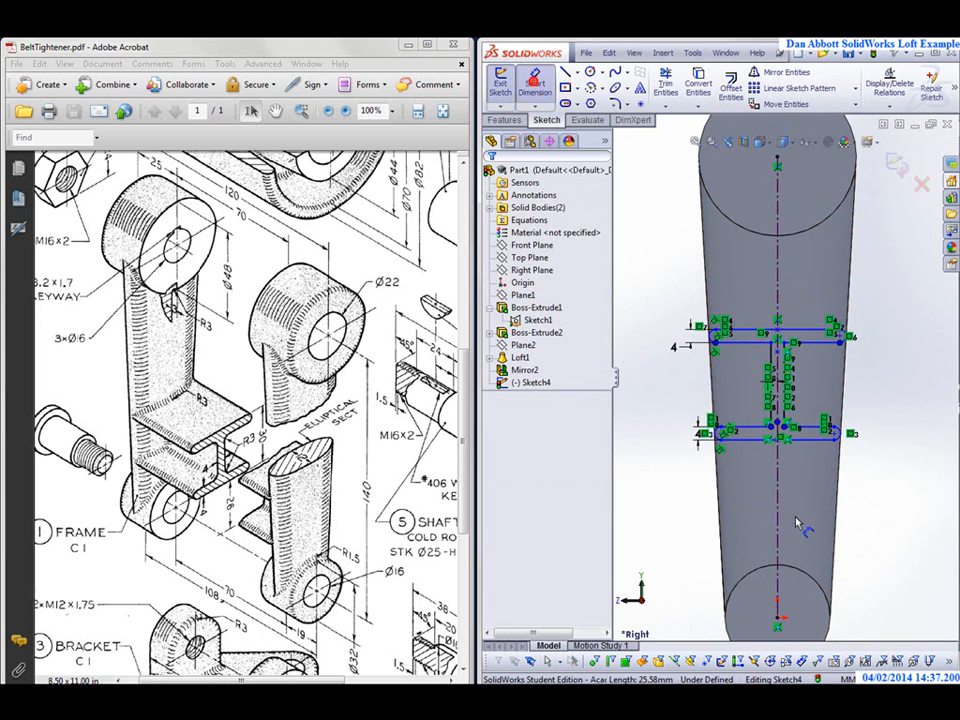
{"action": "left_click", "coordinate": [779, 619]}
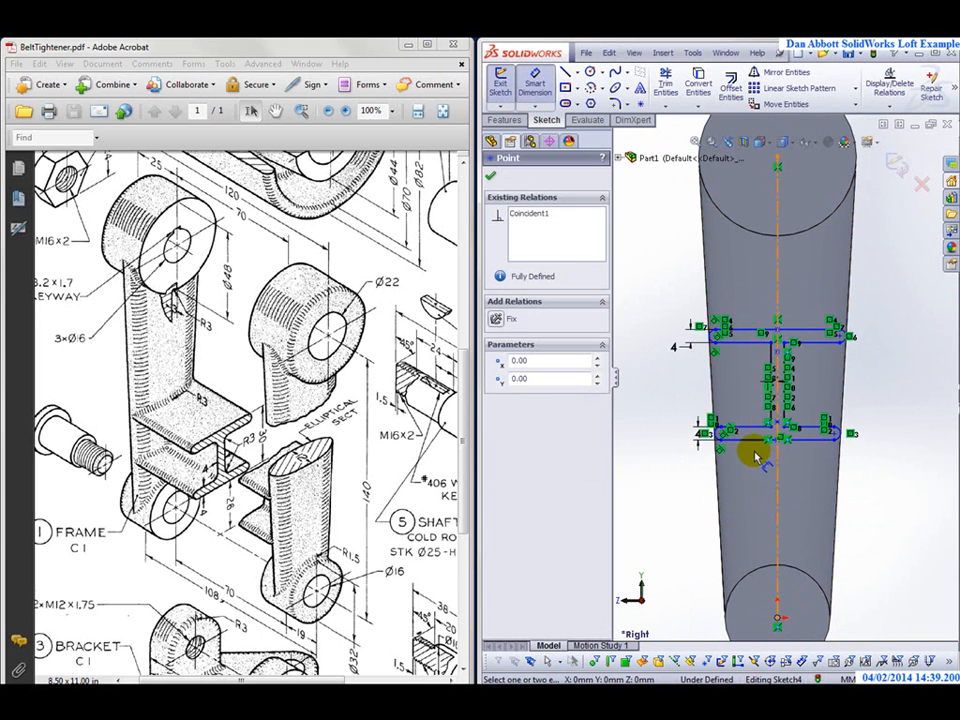
{"action": "left_click", "coordinate": [757, 448]}
{"action": "left_click", "coordinate": [675, 525]}
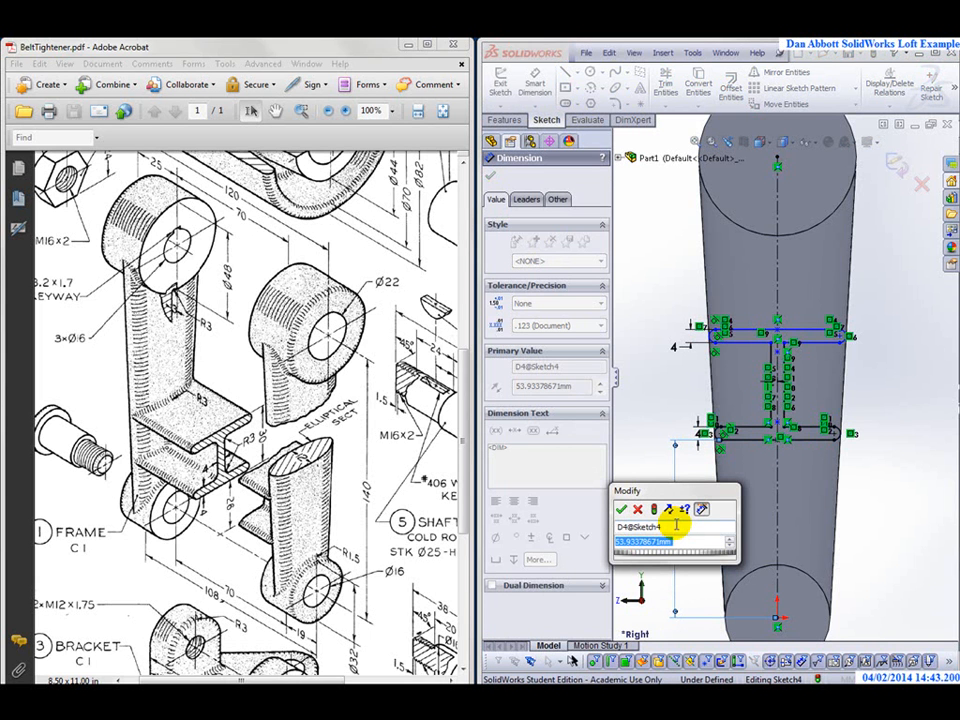
{"action": "type", "text": "26"}
{"action": "key", "text": "Return"}
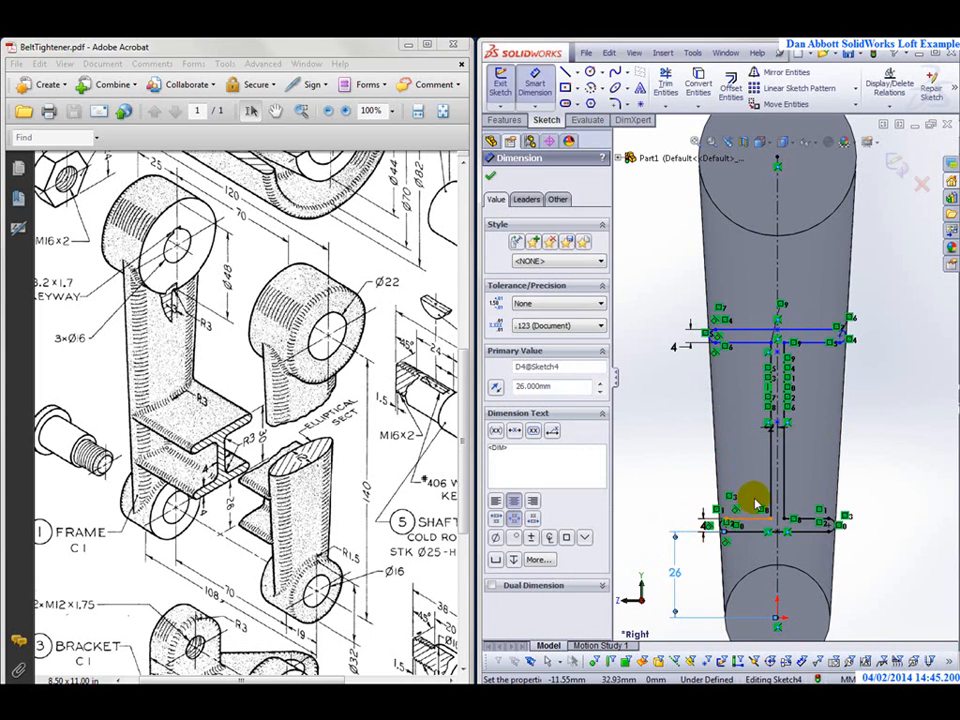
Dimension the I-shaped profile's overall height as 30 mm between the upper flange's top edge and the lower flange's bottom edge
{"action": "left_click", "coordinate": [763, 330]}
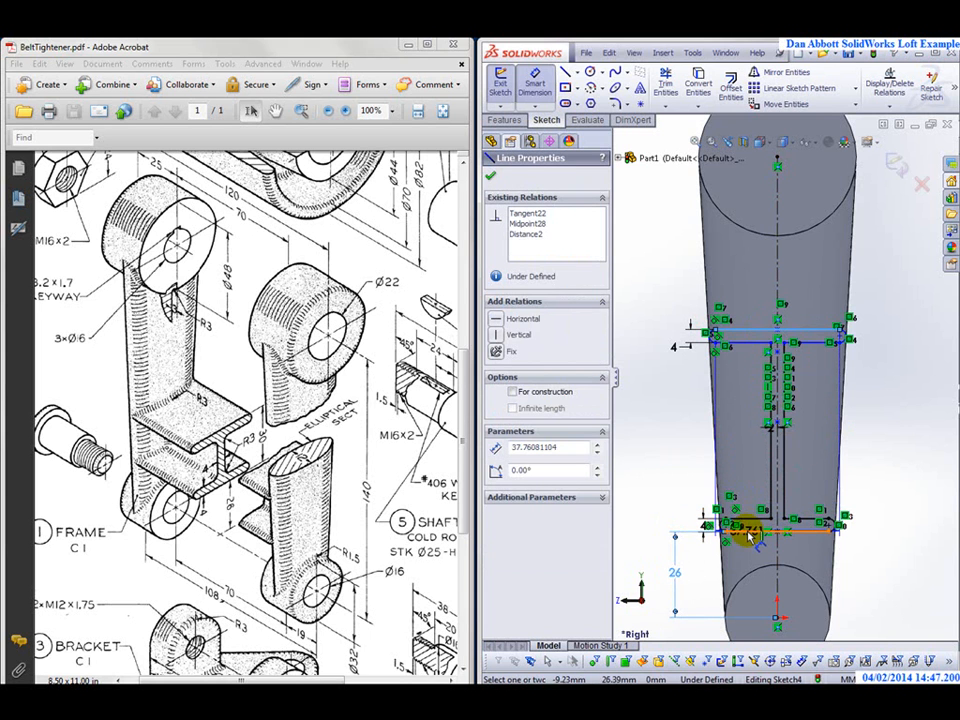
{"action": "left_click", "coordinate": [740, 527]}
{"action": "left_click", "coordinate": [657, 422]}
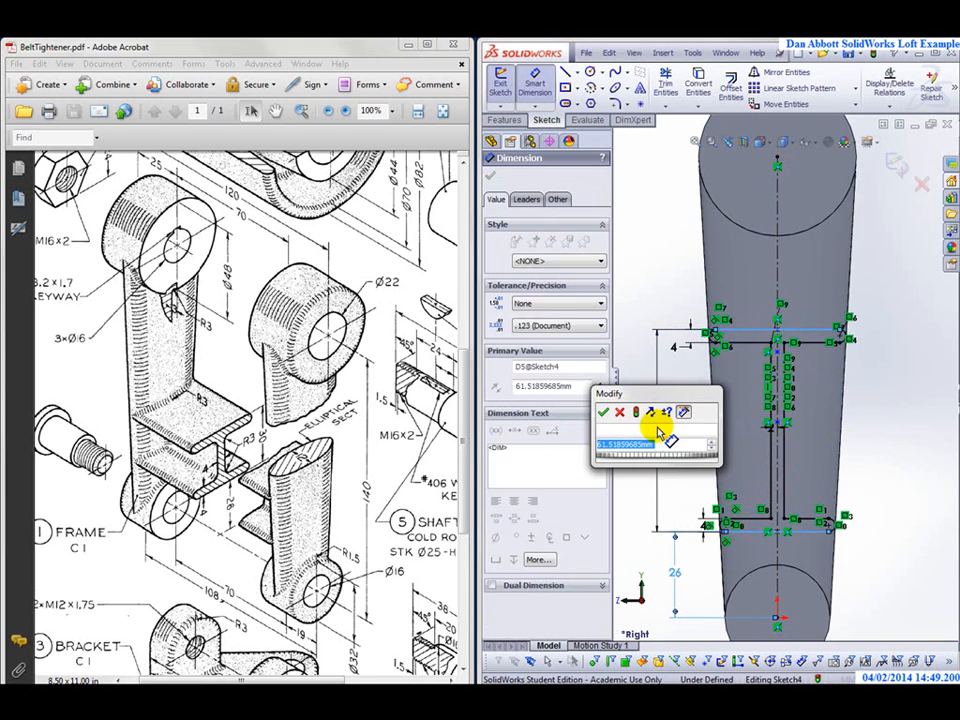
{"action": "type", "text": "30"}
{"action": "key", "text": "Return"}
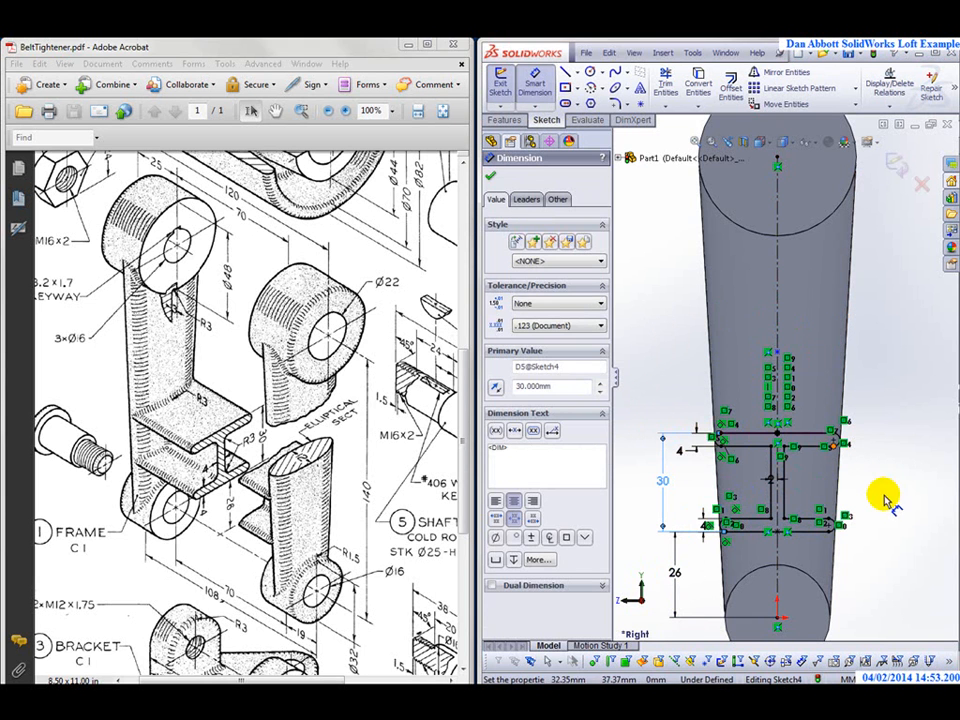
{"action": "key", "text": "Escape"}
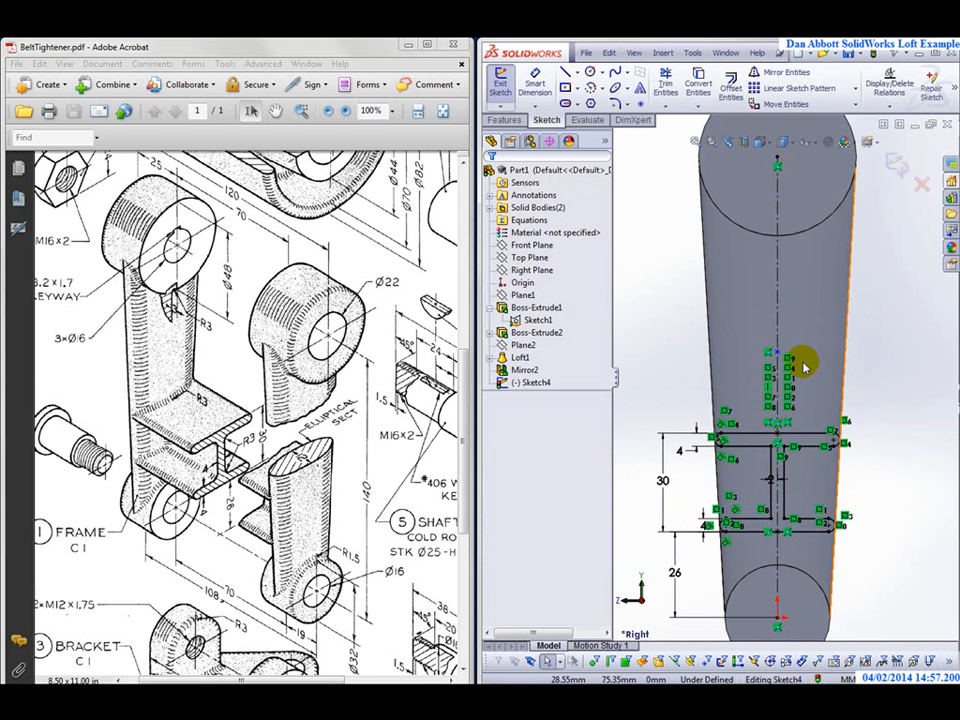
Delete the stray sketch point on the vertical centerline above the I-shaped profile
{"action": "scroll", "coordinate": [722, 343], "scroll_direction": "down", "scroll_amount": 1}
{"action": "left_click_drag", "start_coordinate": [722, 321], "coordinate": [836, 370]}
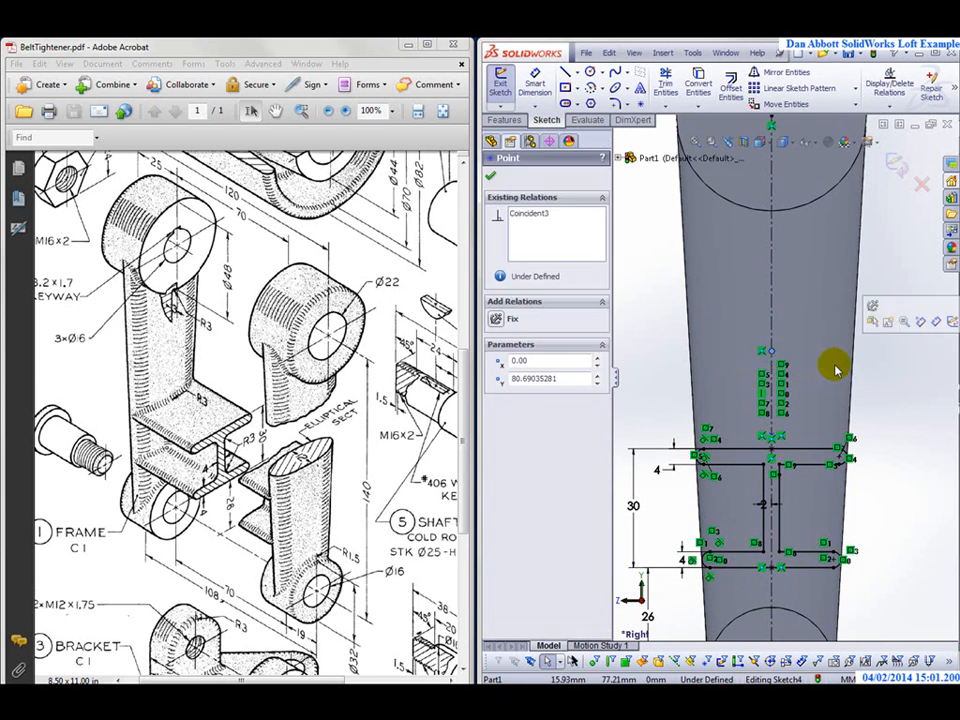
{"action": "left_click", "coordinate": [834, 365]}
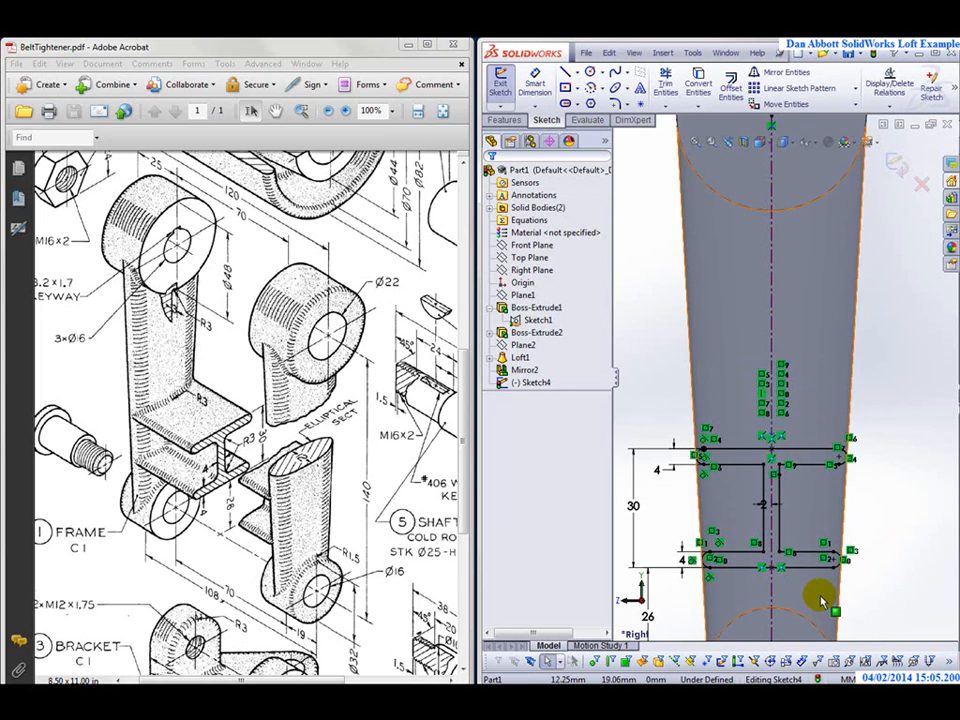
{"action": "key", "text": "f"}
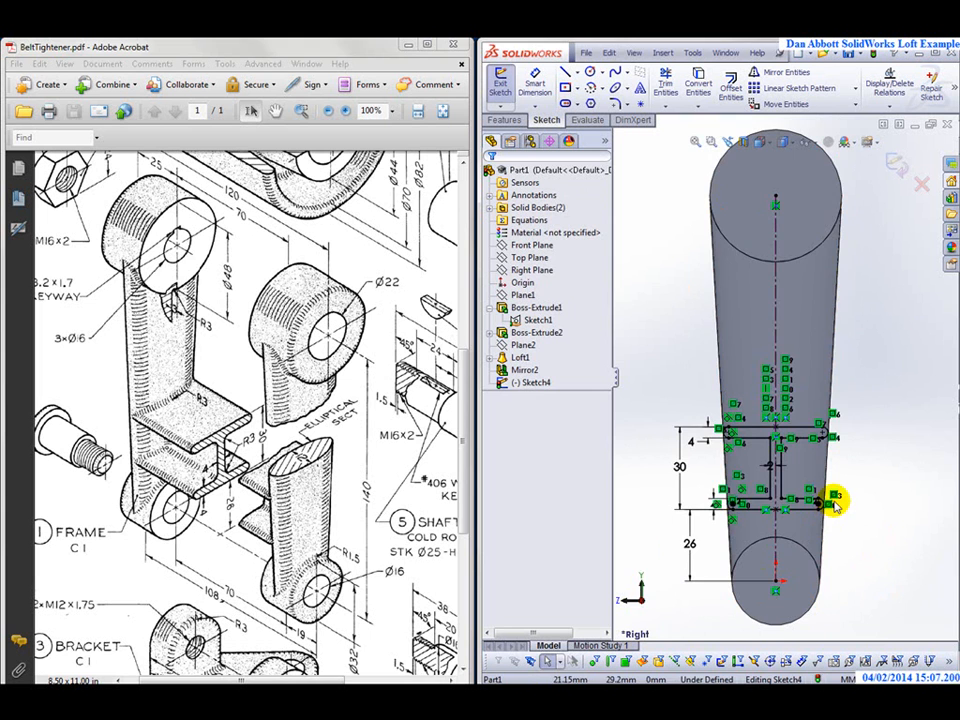
{"action": "scroll", "coordinate": [846, 505], "scroll_direction": "up", "scroll_amount": 3}
{"action": "scroll", "coordinate": [705, 410], "scroll_direction": "down", "scroll_amount": 3}
{"action": "scroll", "coordinate": [740, 350], "scroll_direction": "down", "scroll_amount": 5}
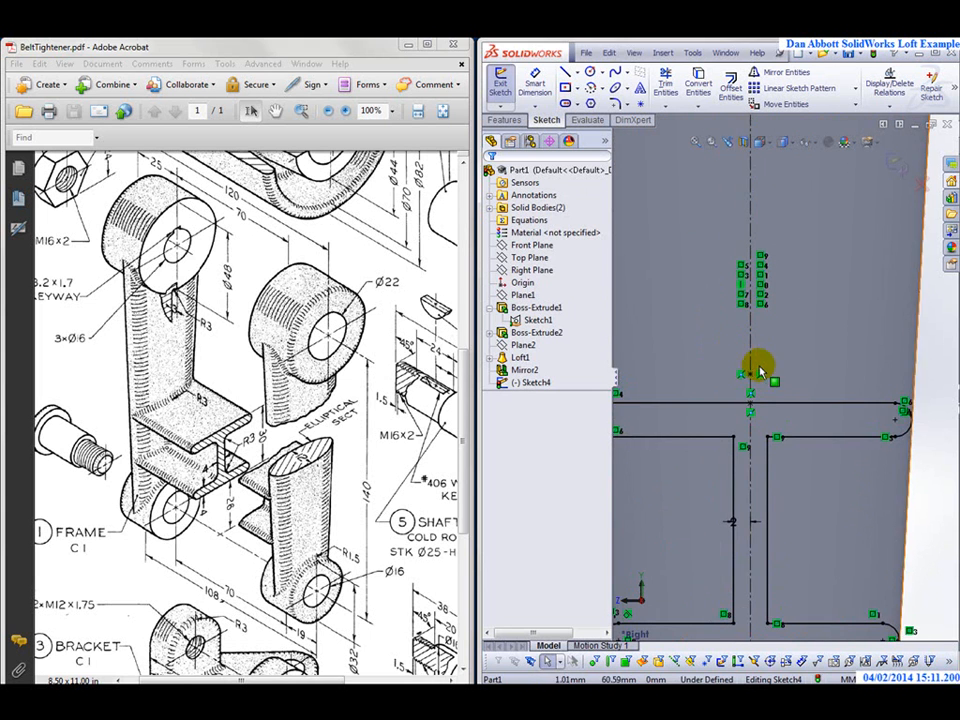
{"action": "mouse_move", "coordinate": [712, 325]}
{"action": "left_mouse_down"}
{"action": "mouse_move", "coordinate": [778, 349]}
{"action": "mouse_move", "coordinate": [783, 389]}
{"action": "left_mouse_up"}
{"action": "left_click", "coordinate": [775, 388]}
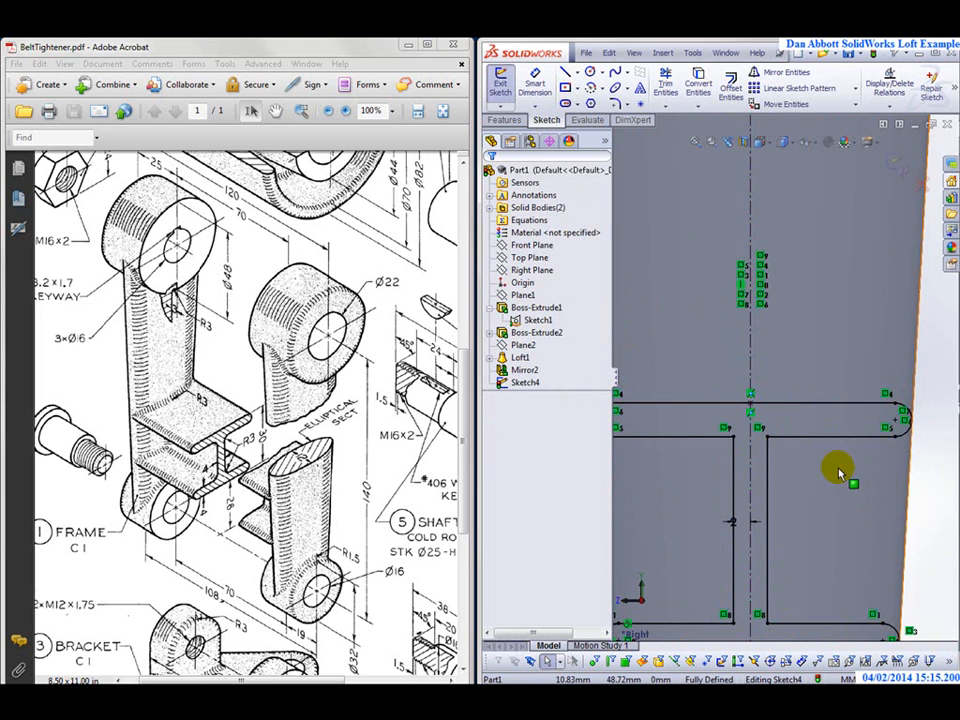
Start a boss extrude of the I-shaped profile with Direction 1 set to Up To Surface, ending at the right-hand arm's inner lofted face
{"action": "scroll", "coordinate": [842, 455], "scroll_direction": "up", "scroll_amount": 3}
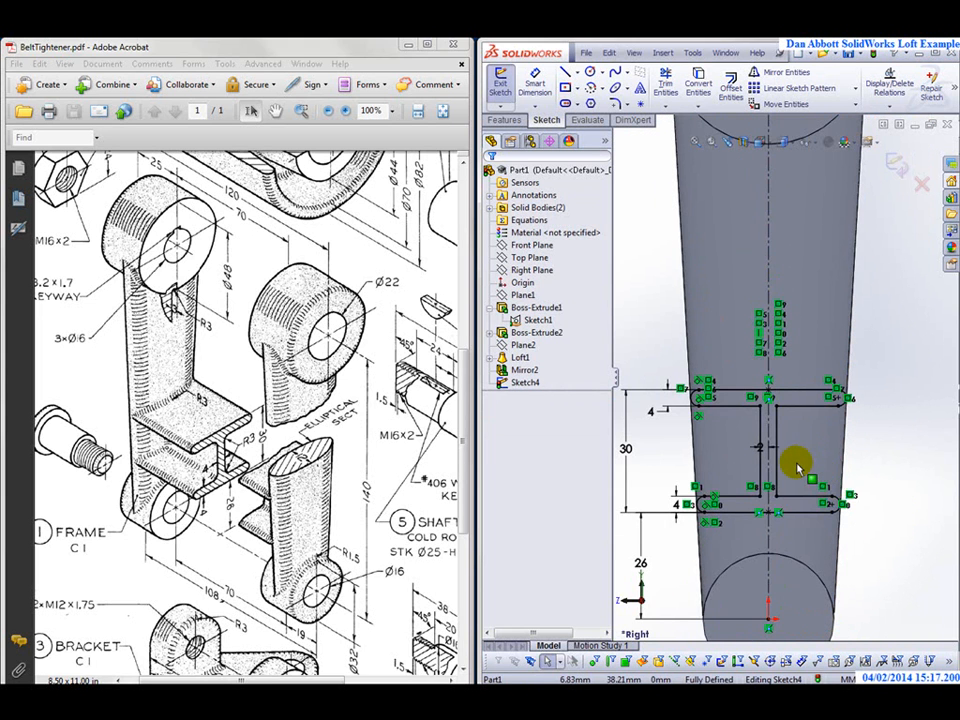
{"action": "scroll", "coordinate": [799, 475], "scroll_direction": "down", "scroll_amount": 2}
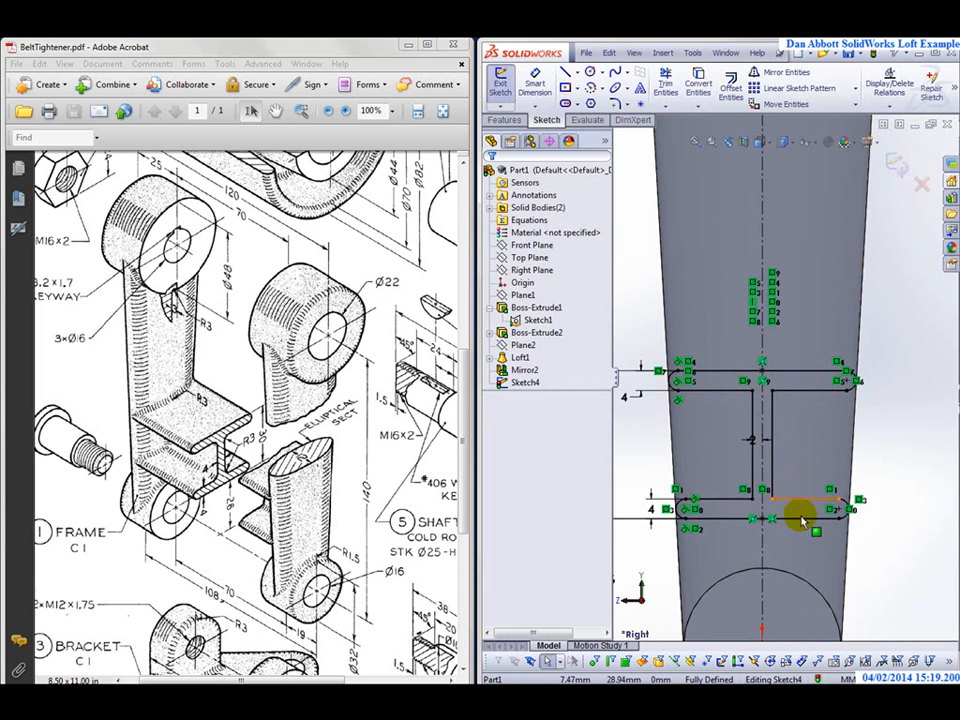
{"action": "scroll", "coordinate": [795, 530], "scroll_direction": "up", "scroll_amount": 4}
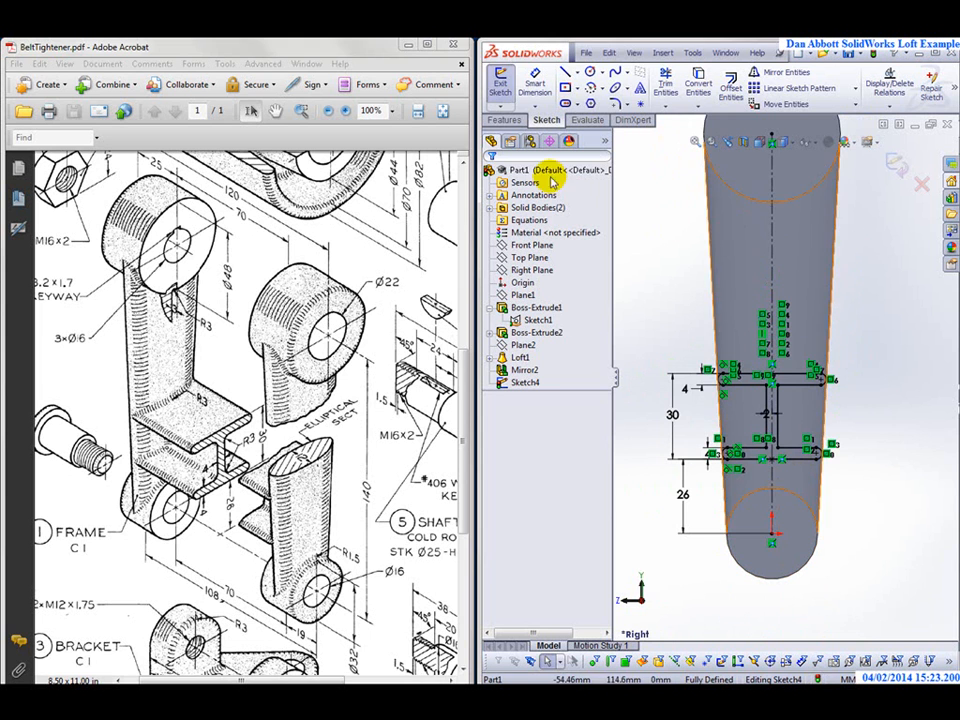
{"action": "left_click", "coordinate": [503, 120]}
{"action": "left_click", "coordinate": [507, 76]}
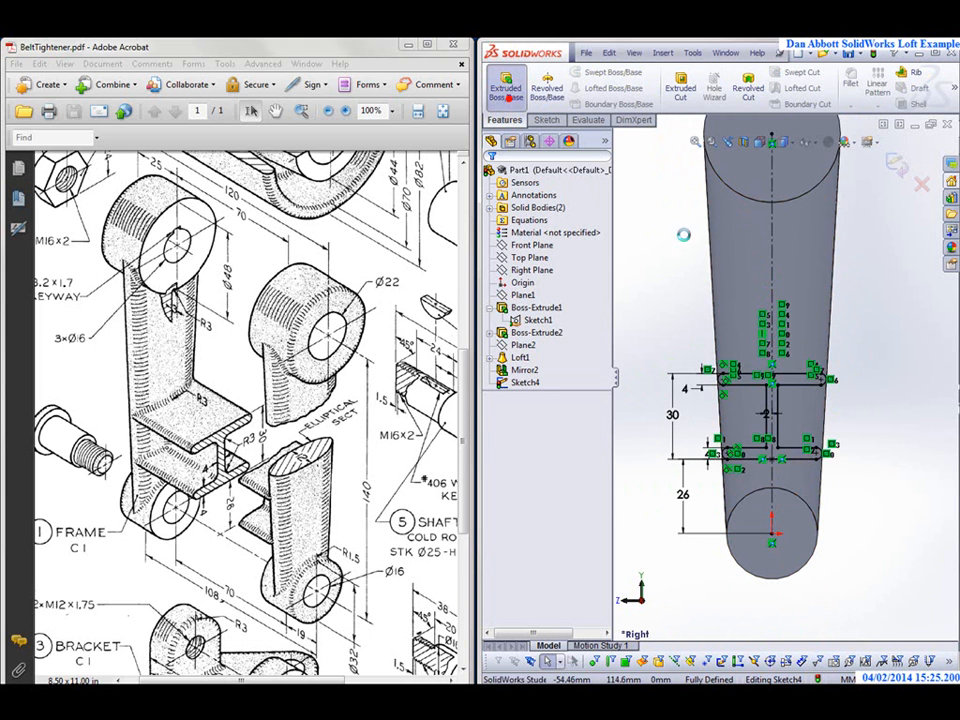
{"action": "scroll", "coordinate": [830, 460], "scroll_direction": "up", "scroll_amount": 3}
{"action": "mouse_move", "coordinate": [820, 478]}
{"action": "middle_mouse_down"}
{"action": "mouse_move", "coordinate": [887, 474]}
{"action": "mouse_move", "coordinate": [885, 495]}
{"action": "mouse_move", "coordinate": [913, 489]}
{"action": "mouse_move", "coordinate": [800, 465]}
{"action": "mouse_move", "coordinate": [784, 446]}
{"action": "mouse_move", "coordinate": [720, 420]}
{"action": "middle_mouse_up"}
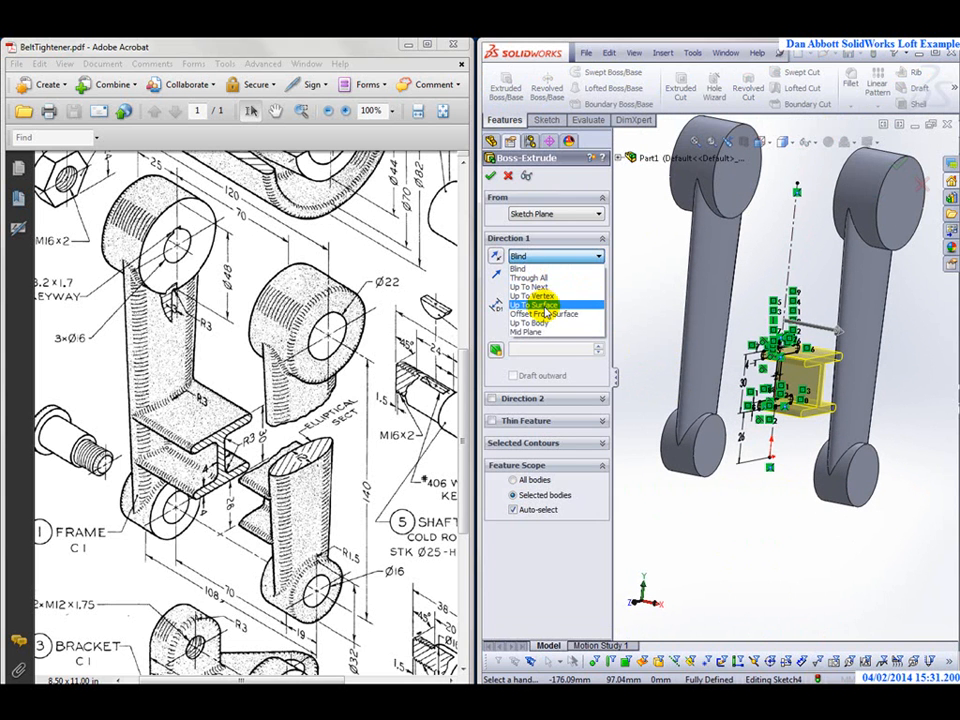
{"action": "left_click", "coordinate": [542, 306]}
{"action": "middle_click_drag", "start_coordinate": [760, 470], "coordinate": [849, 399]}
{"action": "left_click", "coordinate": [849, 400]}
{"action": "middle_click_drag", "start_coordinate": [800, 551], "coordinate": [636, 437]}
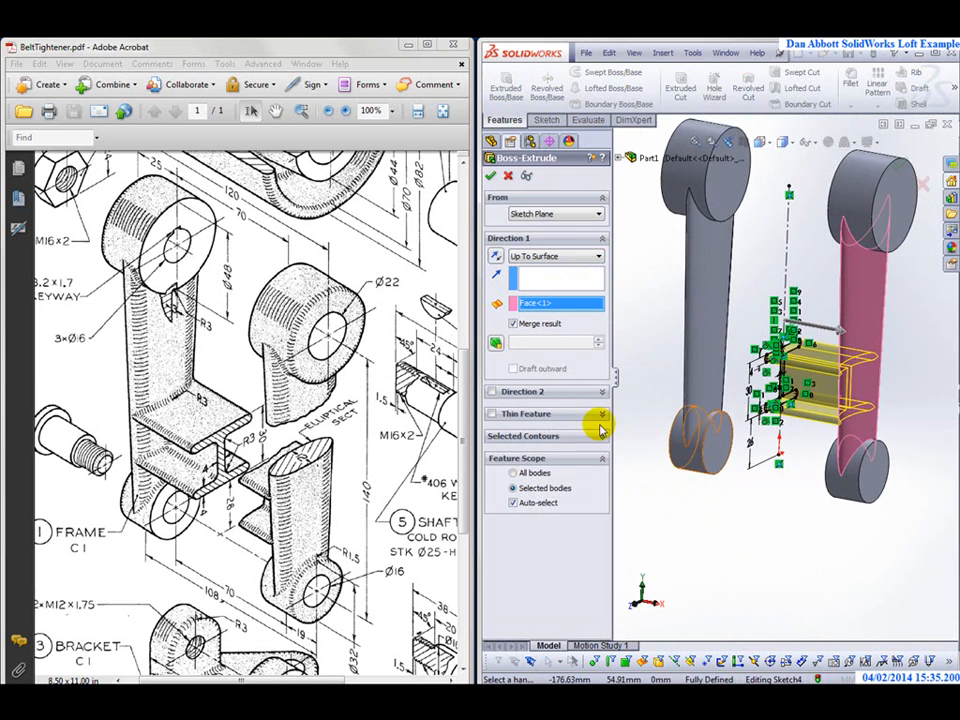
Extend the extrude in Direction 2 with Up To Surface to the opposite arm's inner lofted face and complete the web
{"action": "left_click", "coordinate": [491, 392]}
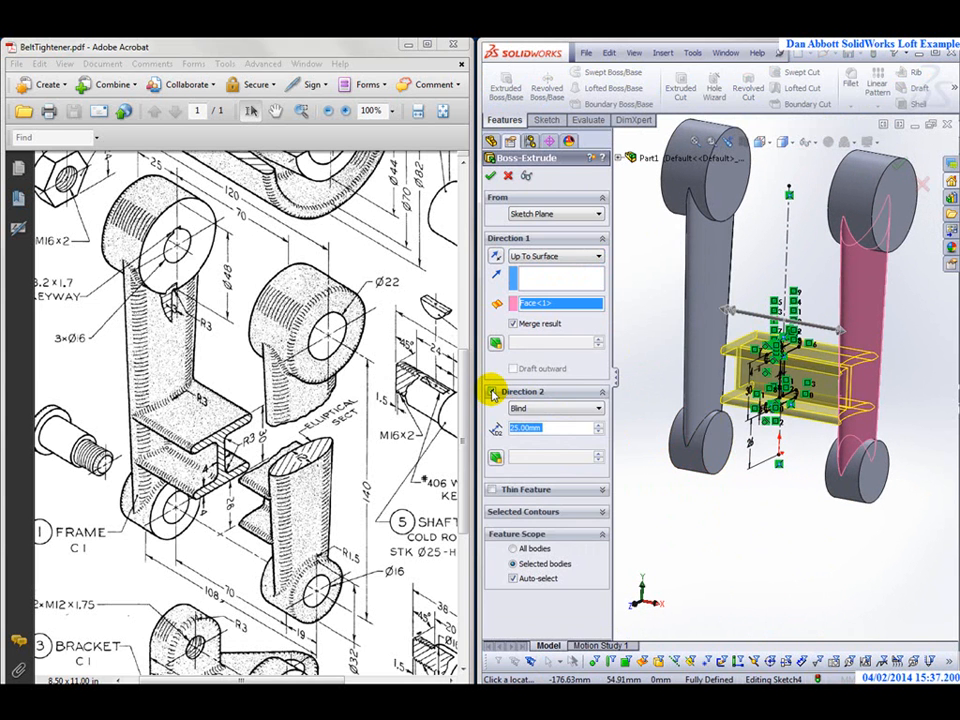
{"action": "left_click", "coordinate": [547, 410]}
{"action": "left_click", "coordinate": [545, 458]}
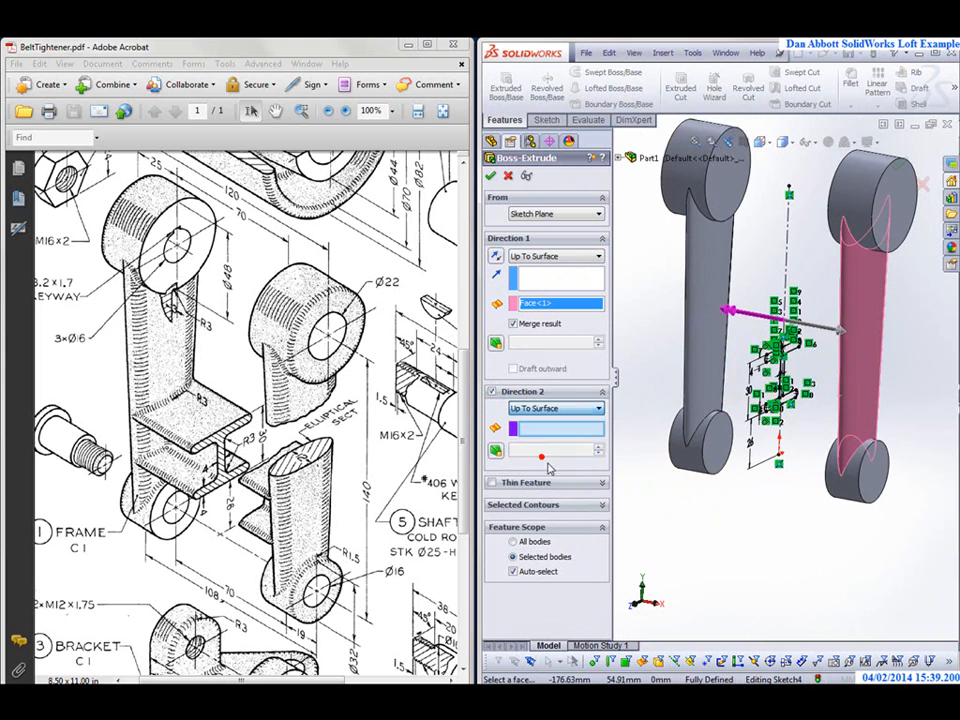
{"action": "left_click", "coordinate": [712, 392]}
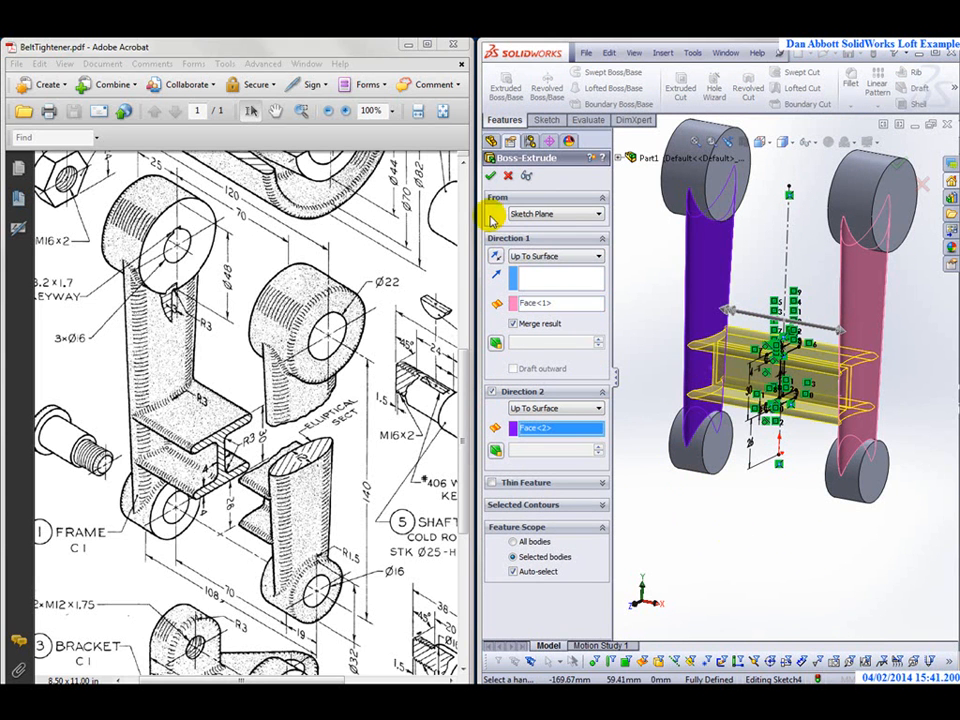
{"action": "left_click", "coordinate": [491, 176]}
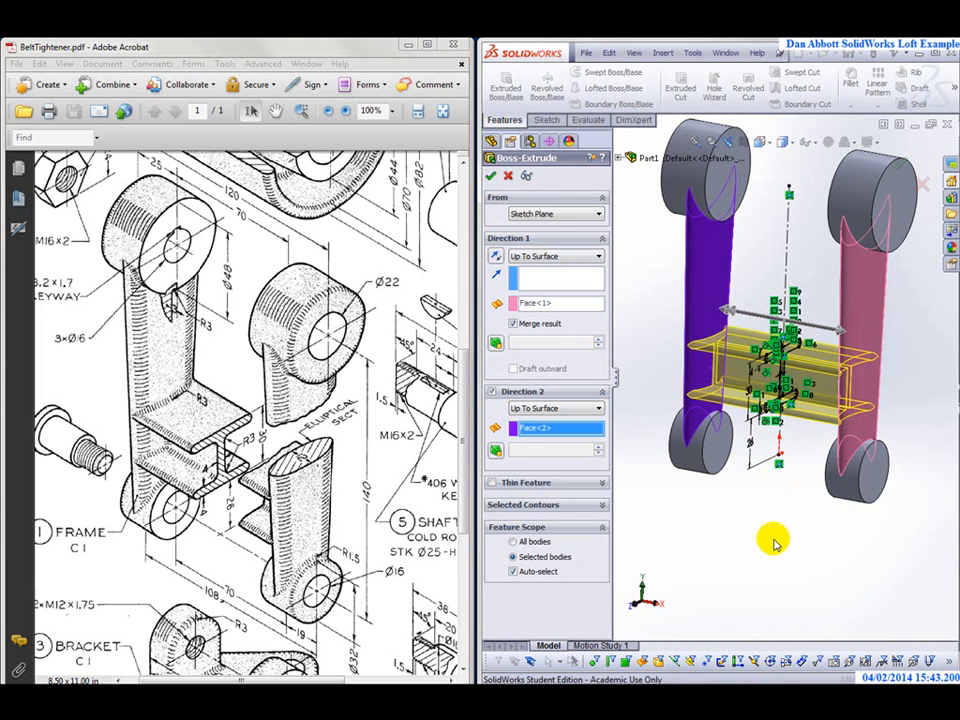
Edit the web extrusion's sketch and set the distance from the origin to the lower flange's bottom edge to 40 mm
{"action": "middle_click_drag", "start_coordinate": [803, 568], "coordinate": [795, 536]}
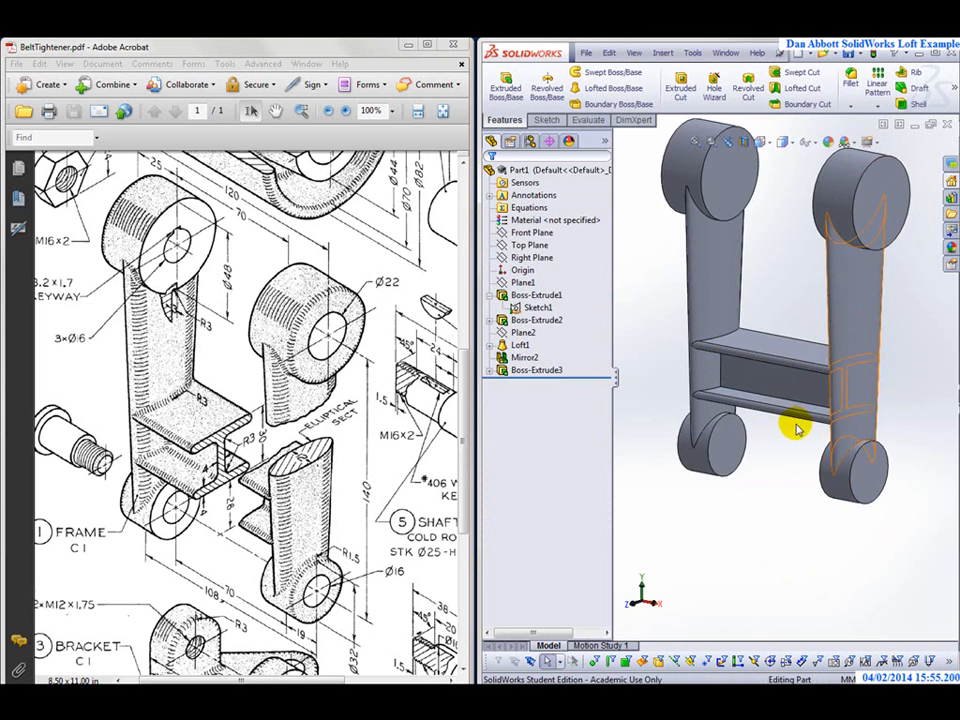
{"action": "mouse_move", "coordinate": [800, 433]}
{"action": "middle_mouse_down"}
{"action": "mouse_move", "coordinate": [849, 431]}
{"action": "mouse_move", "coordinate": [805, 420]}
{"action": "middle_mouse_up"}
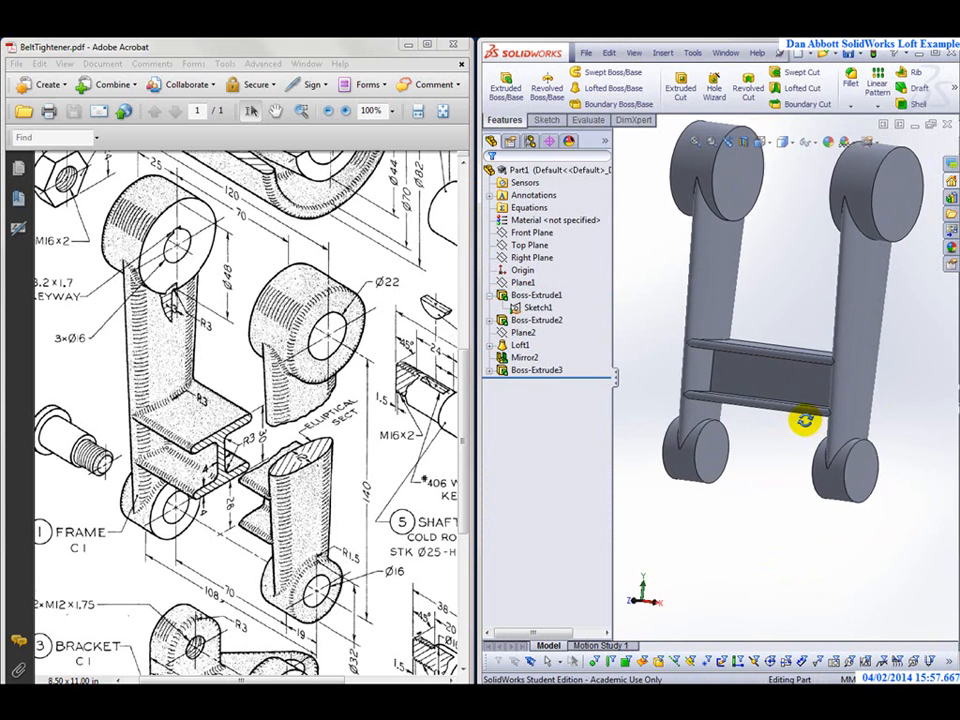
{"action": "left_click", "coordinate": [489, 371]}
{"action": "right_click", "coordinate": [535, 383]}
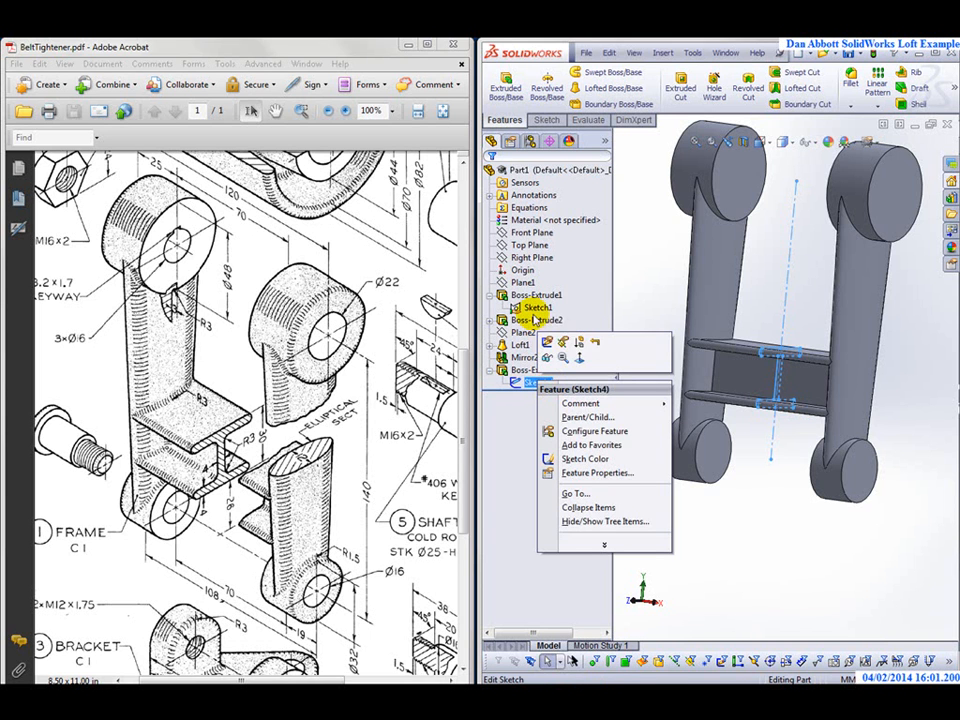
{"action": "left_click", "coordinate": [548, 341]}
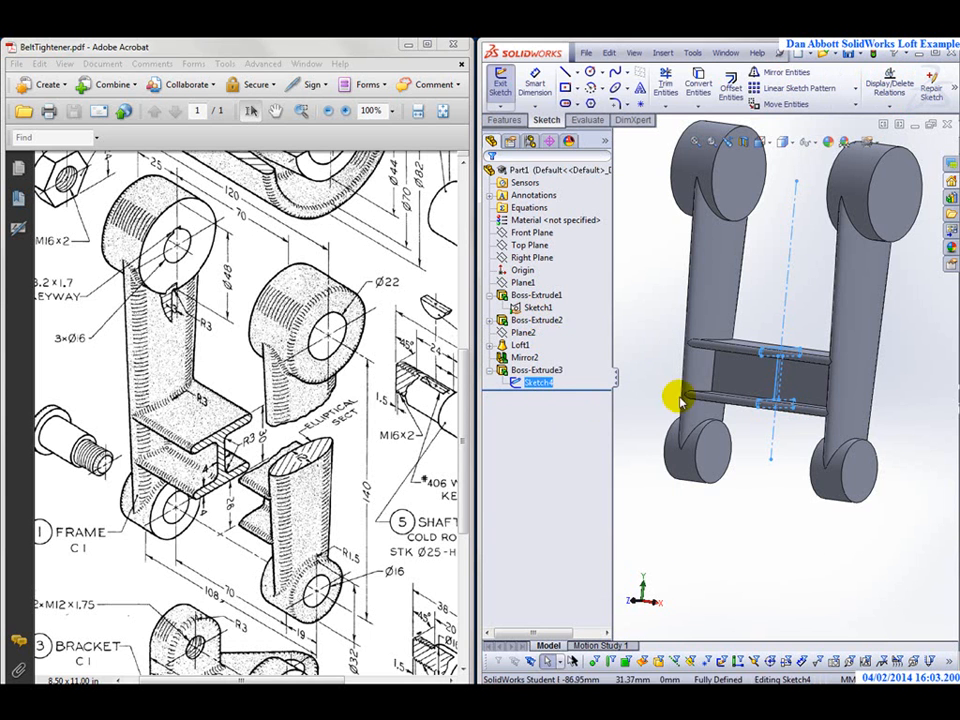
{"action": "mouse_move", "coordinate": [840, 482]}
{"action": "middle_mouse_down"}
{"action": "mouse_move", "coordinate": [776, 489]}
{"action": "mouse_move", "coordinate": [766, 447]}
{"action": "middle_mouse_up"}
{"action": "double_click", "coordinate": [714, 419]}
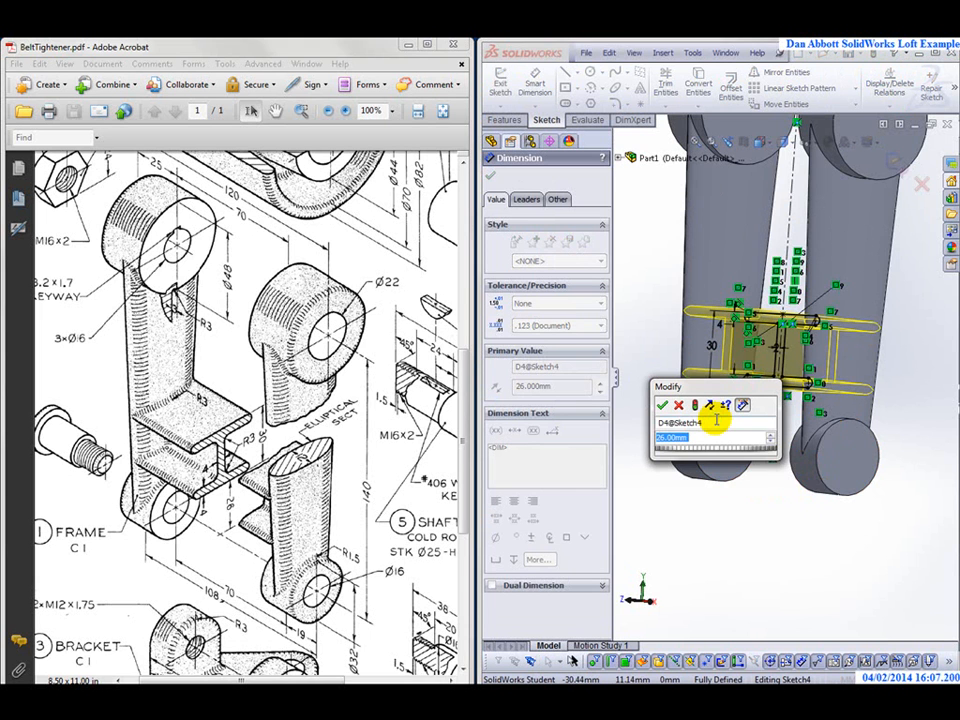
{"action": "type", "text": "40"}
{"action": "key", "text": "Return"}
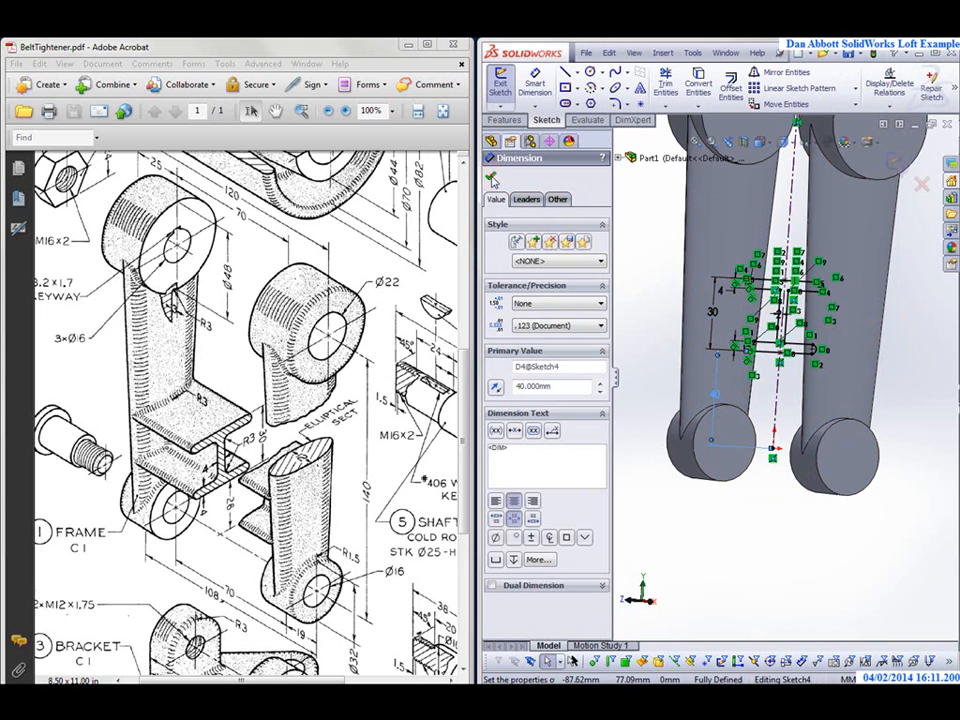
{"action": "left_click", "coordinate": [491, 176]}
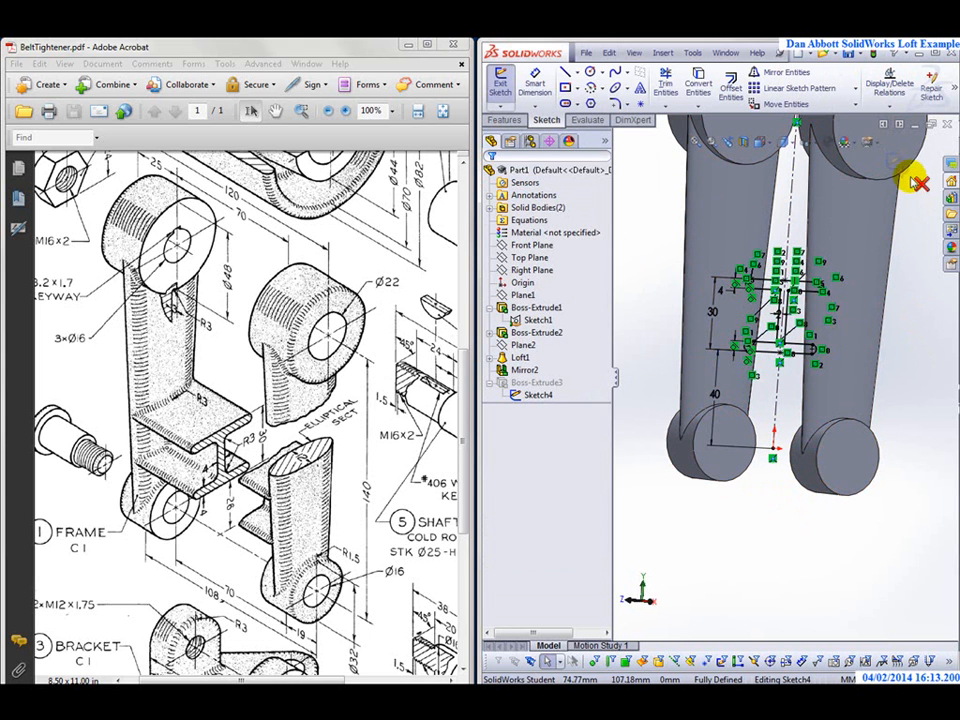
Section the model along the Right Plane to expose the web's I-shaped cross-section
{"action": "middle_click_drag", "start_coordinate": [803, 336], "coordinate": [818, 247]}
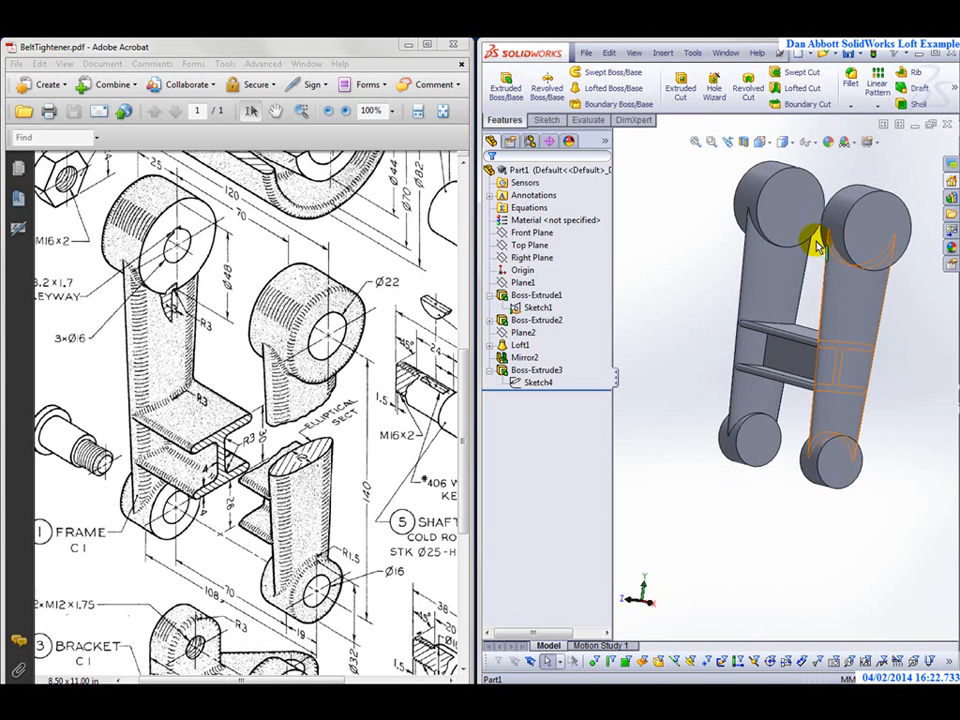
{"action": "left_click", "coordinate": [743, 142]}
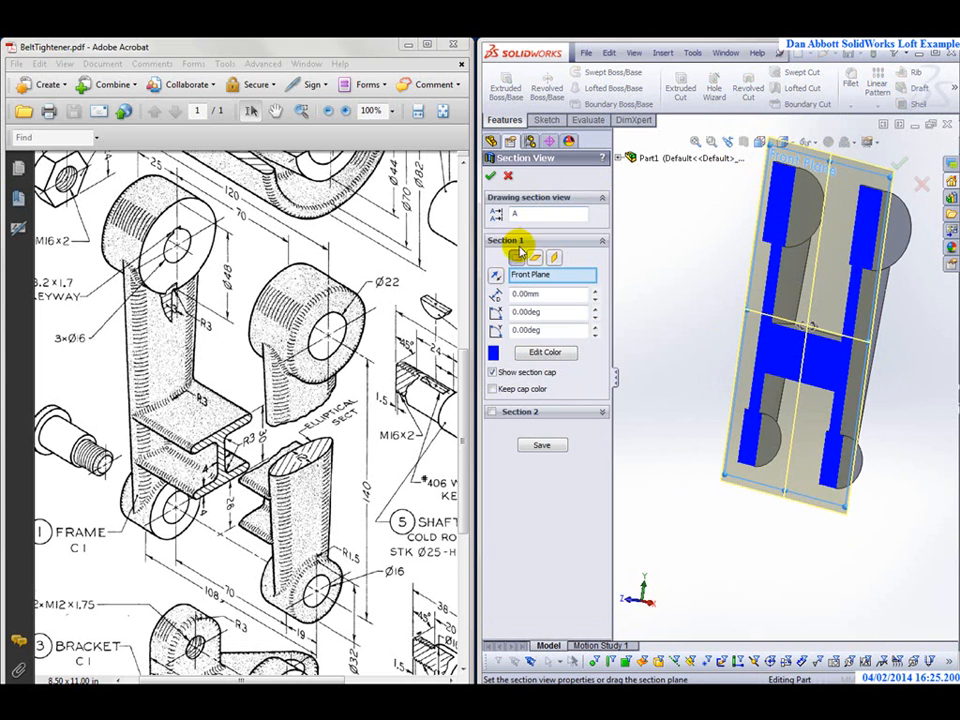
{"action": "left_click", "coordinate": [535, 258]}
{"action": "left_click", "coordinate": [555, 259]}
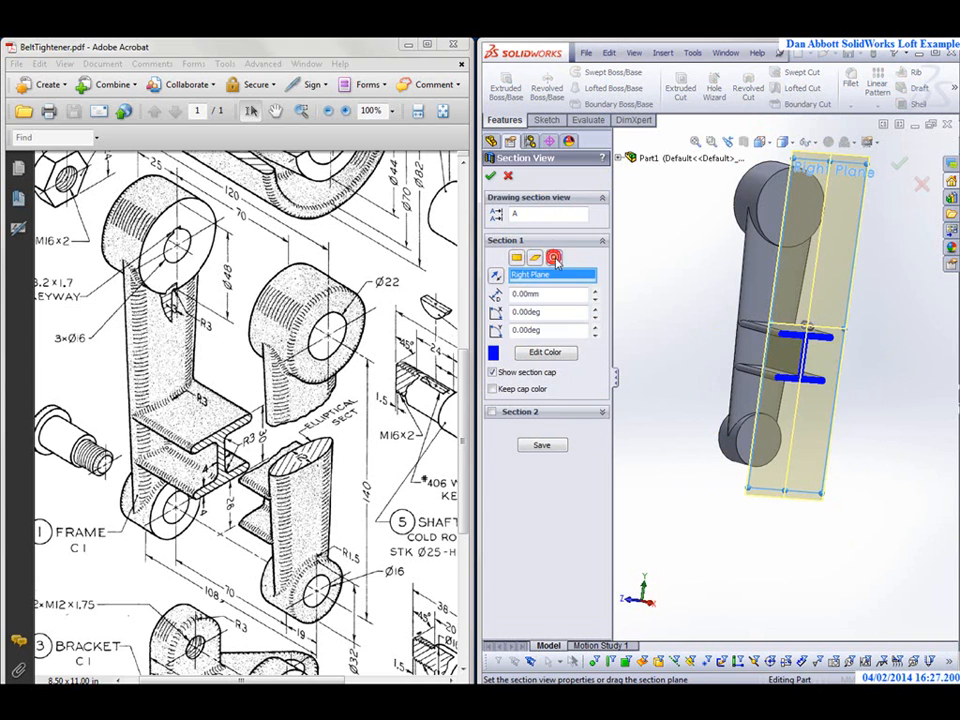
{"action": "left_click", "coordinate": [493, 176]}
Examine the sectioned web against the arm's outline, including from the Right view, and turn off the section view
{"action": "scroll", "coordinate": [845, 382], "scroll_direction": "down", "scroll_amount": 3}
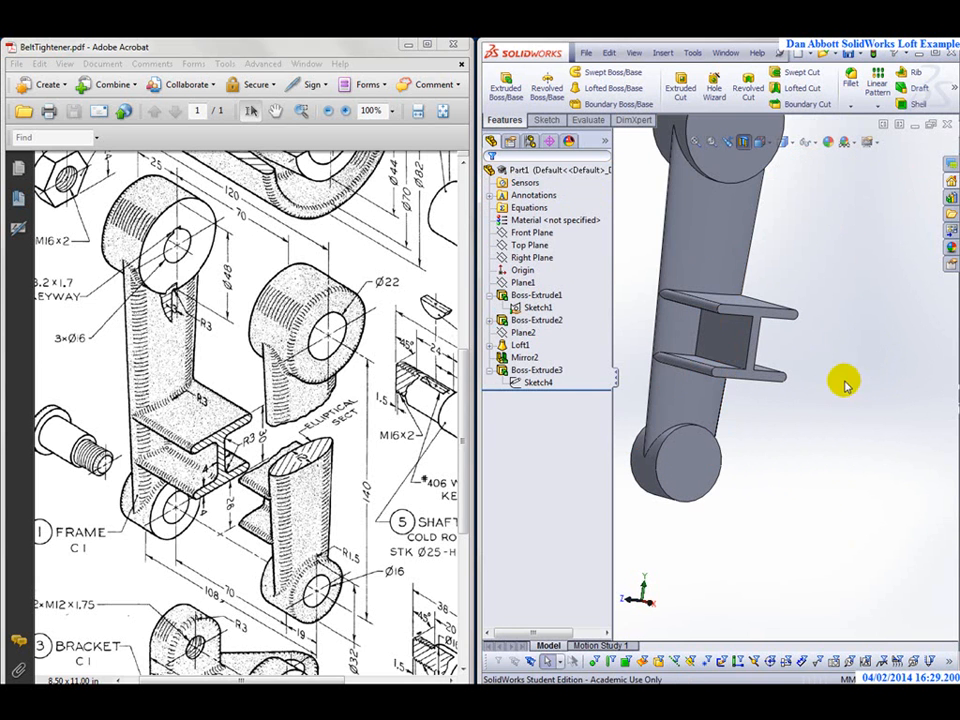
{"action": "scroll", "coordinate": [795, 172], "scroll_direction": "up", "scroll_amount": 4}
{"action": "key", "text": "space"}
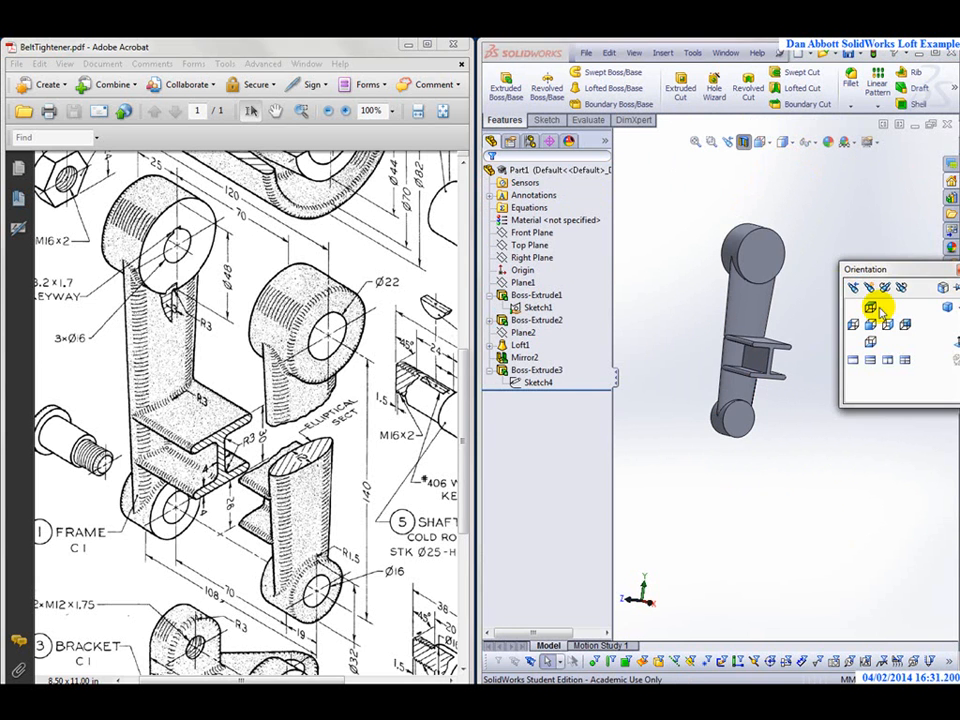
{"action": "left_click", "coordinate": [890, 326]}
{"action": "scroll", "coordinate": [821, 396], "scroll_direction": "down", "scroll_amount": 5}
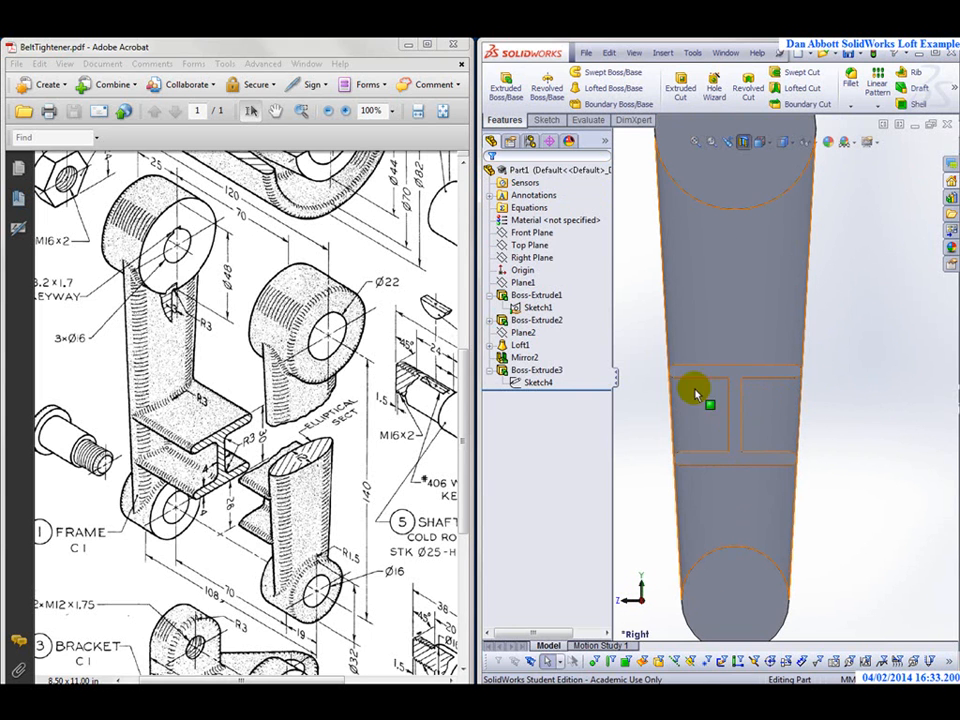
{"action": "scroll", "coordinate": [840, 446], "scroll_direction": "up", "scroll_amount": 5}
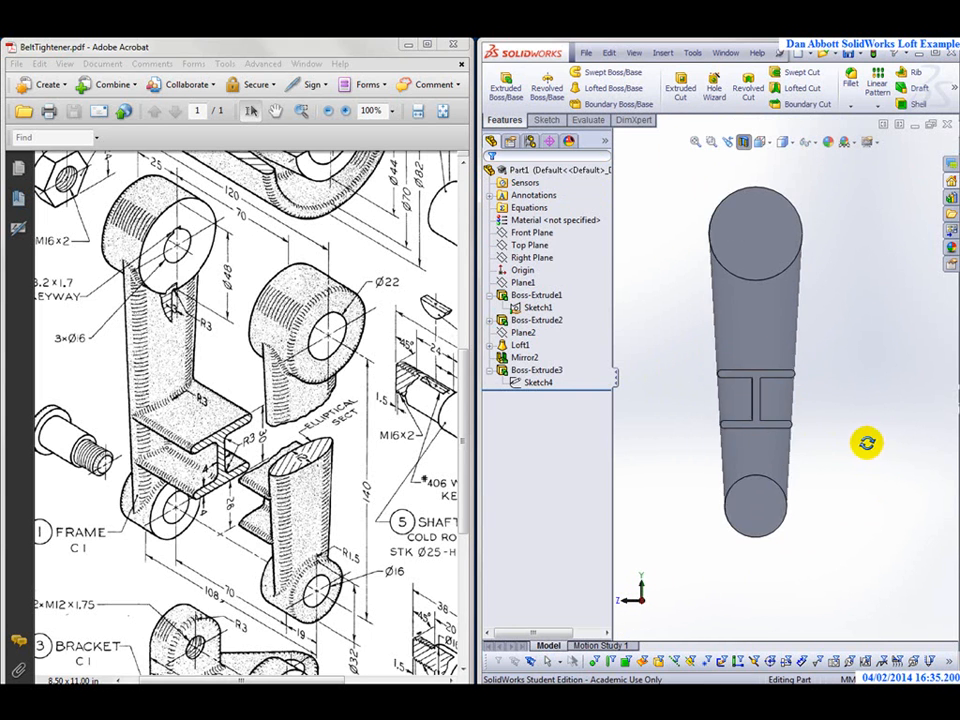
{"action": "middle_click_drag", "start_coordinate": [864, 444], "coordinate": [899, 446]}
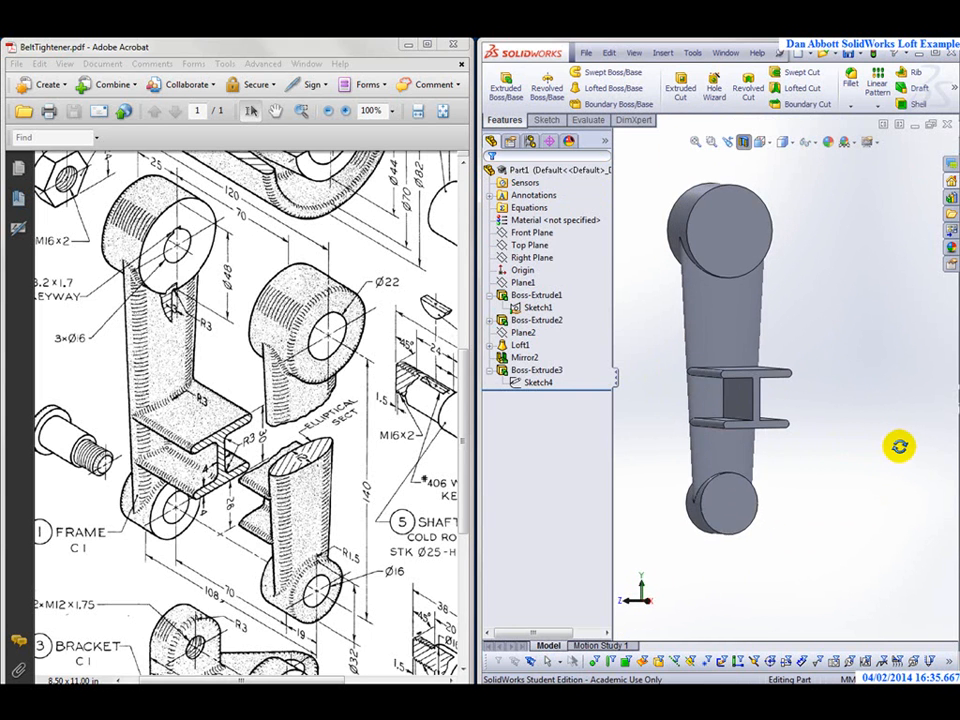
{"action": "left_click", "coordinate": [745, 143]}
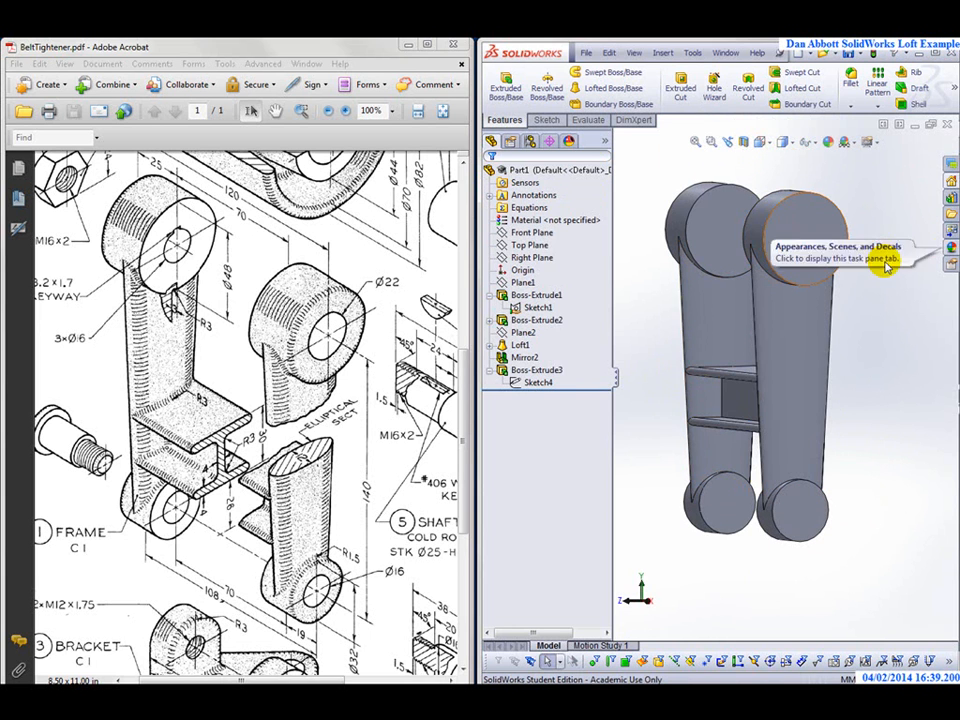
Edit the first boss extrusion's sketch and set the vertical distance between the two circle centers to 120 mm
{"action": "right_click", "coordinate": [538, 307]}
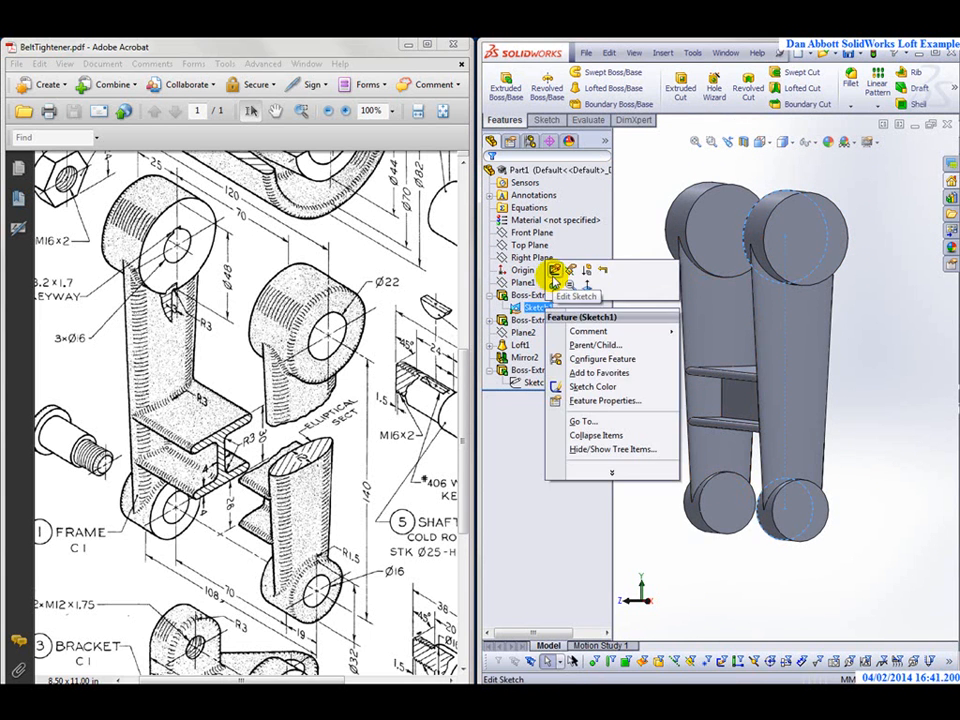
{"action": "left_click", "coordinate": [552, 277]}
{"action": "left_click", "coordinate": [741, 377]}
{"action": "double_click", "coordinate": [741, 377]}
{"action": "type", "text": "120"}
{"action": "key", "text": "Return"}
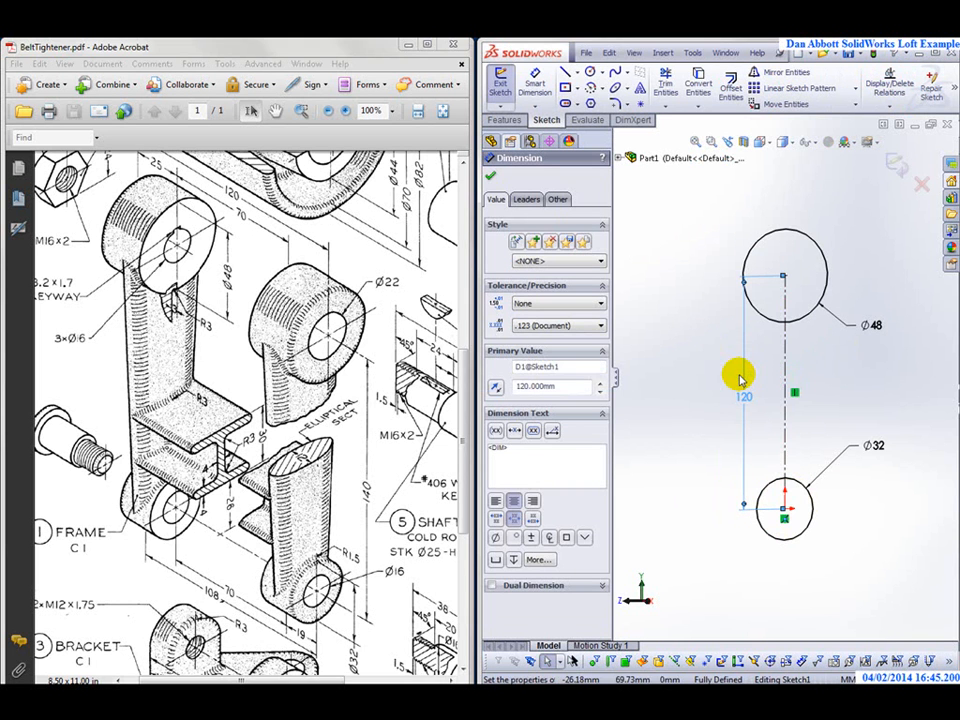
{"action": "left_click", "coordinate": [897, 168]}
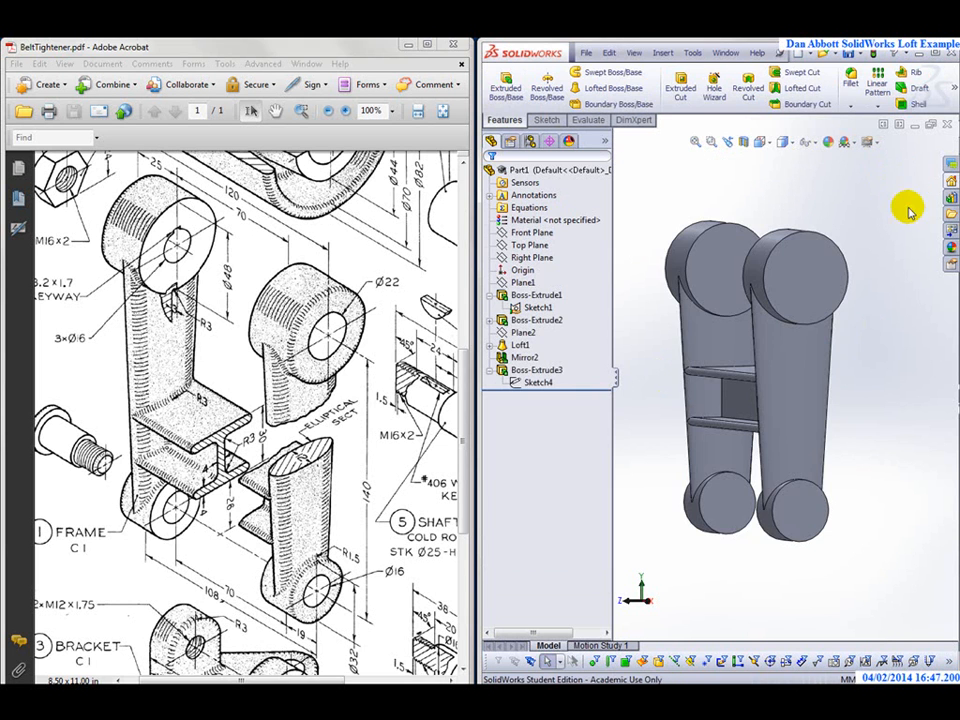
Reopen the first boss extrusion's sketch and set the upper circle's diameter to 42 mm
{"action": "middle_click_drag", "start_coordinate": [865, 357], "coordinate": [887, 351]}
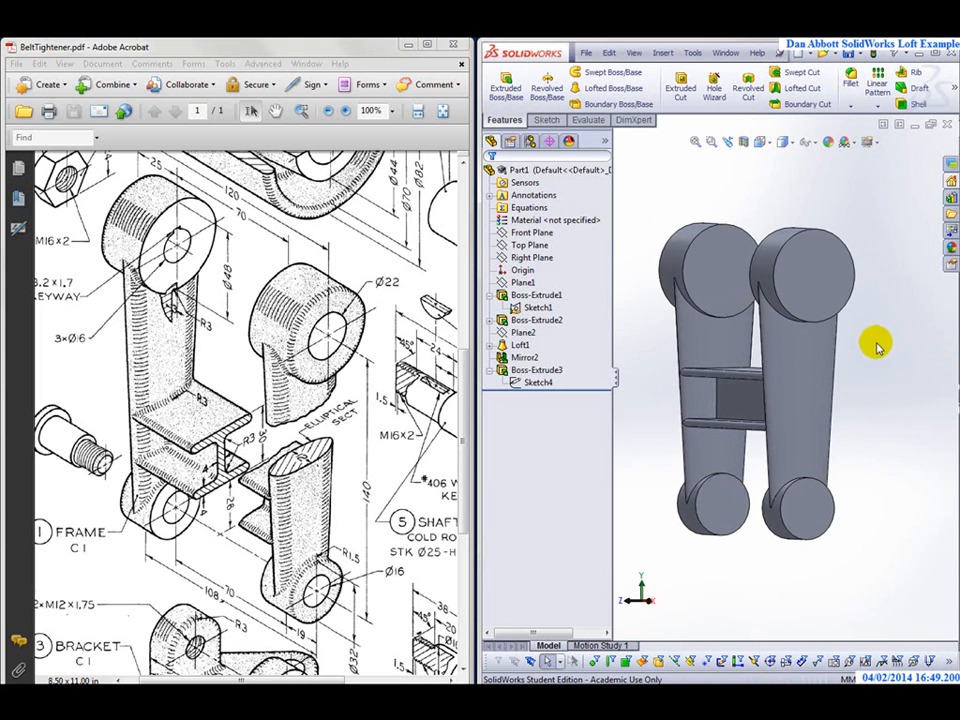
{"action": "left_click", "coordinate": [538, 296]}
{"action": "right_click", "coordinate": [536, 306]}
{"action": "left_click", "coordinate": [548, 266]}
{"action": "right_click", "coordinate": [537, 307]}
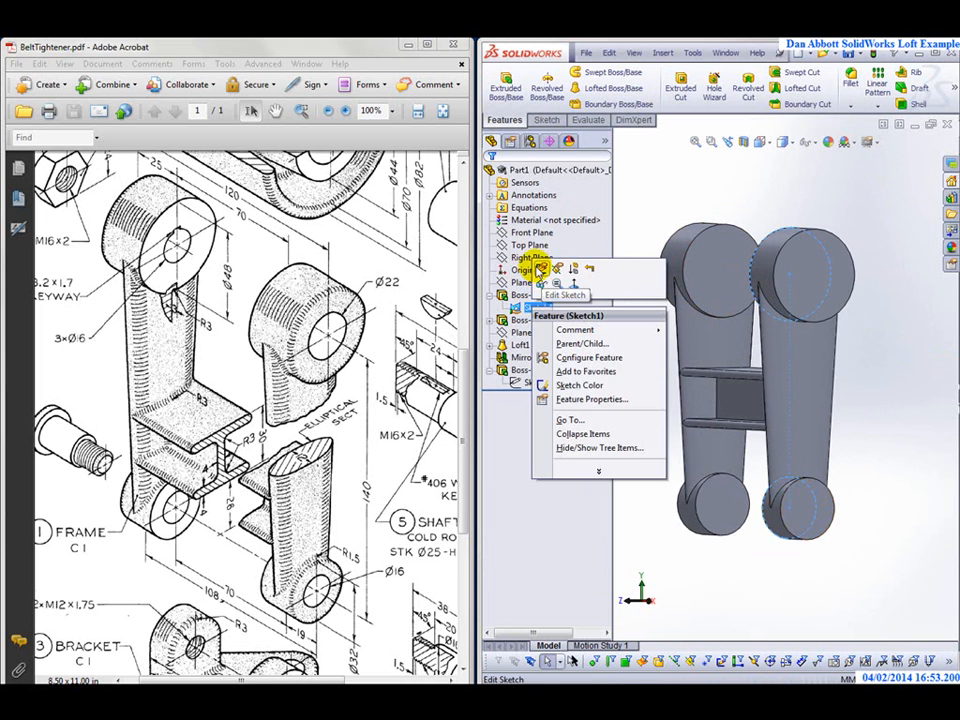
{"action": "left_click", "coordinate": [541, 266]}
{"action": "double_click", "coordinate": [869, 325]}
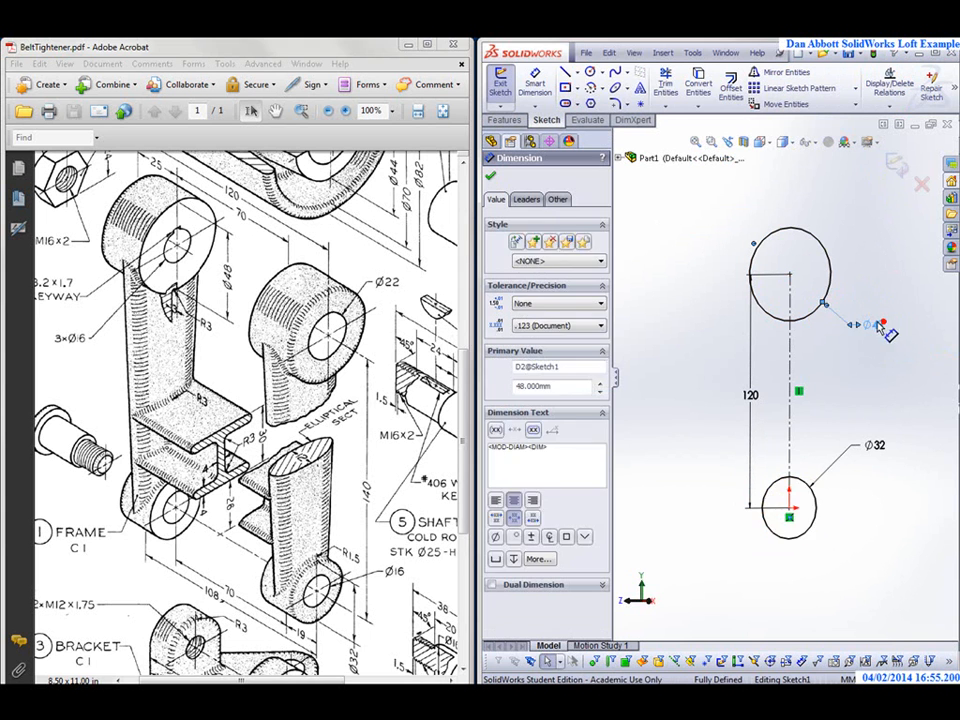
{"action": "type", "text": "42"}
{"action": "key", "text": "Return"}
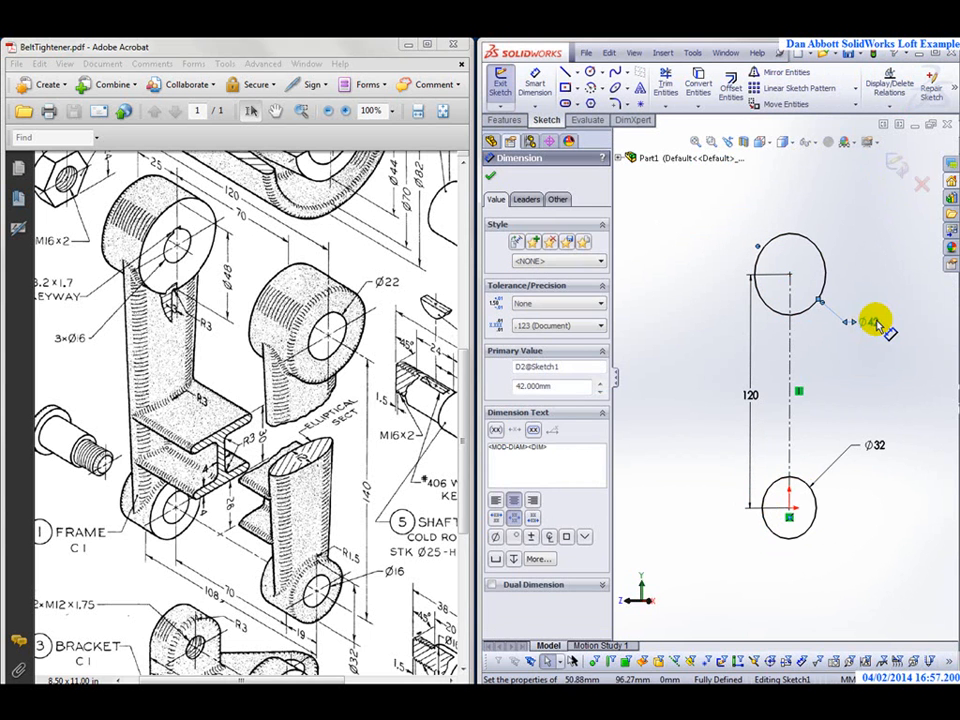
Set the lower boss circle's diameter to 34 mm and exit the sketch
{"action": "double_click", "coordinate": [877, 449]}
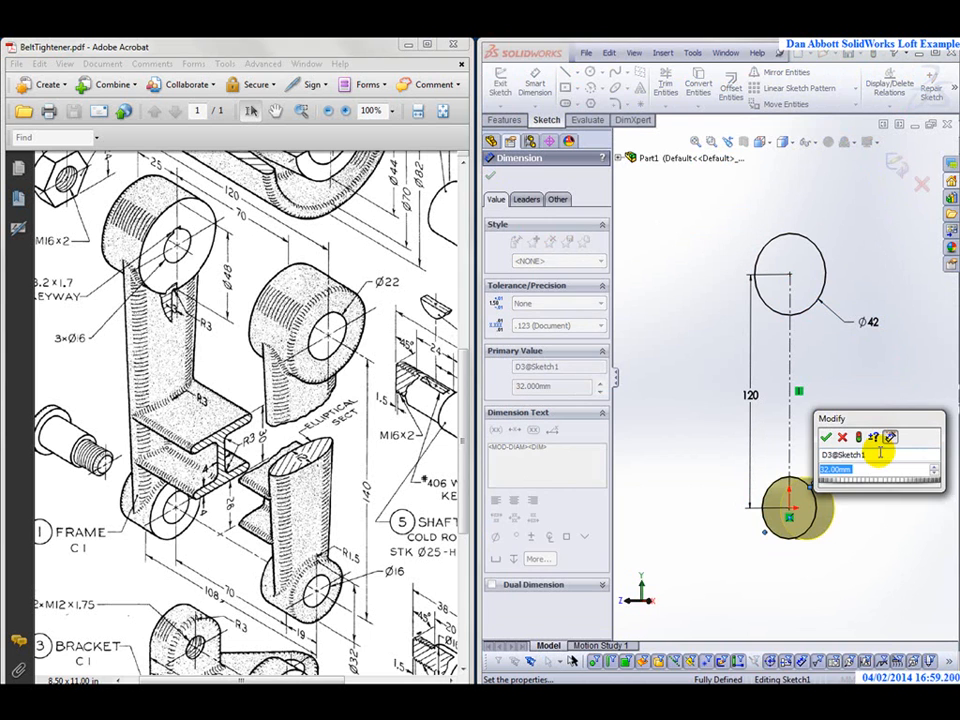
{"action": "type", "text": "34"}
{"action": "key", "text": "Return"}
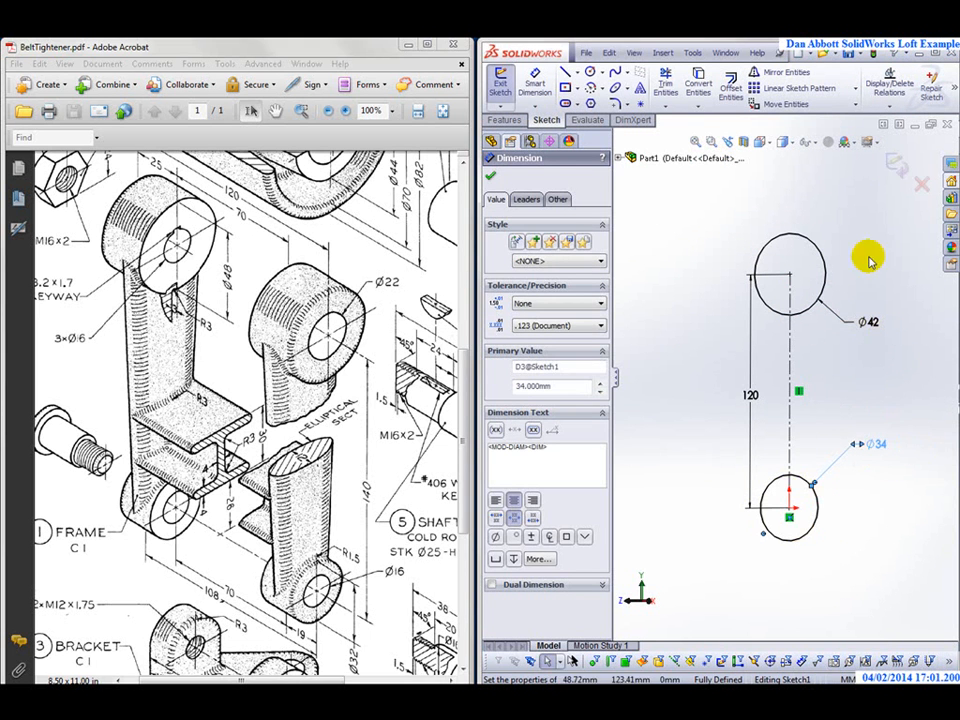
{"action": "left_click", "coordinate": [897, 168]}
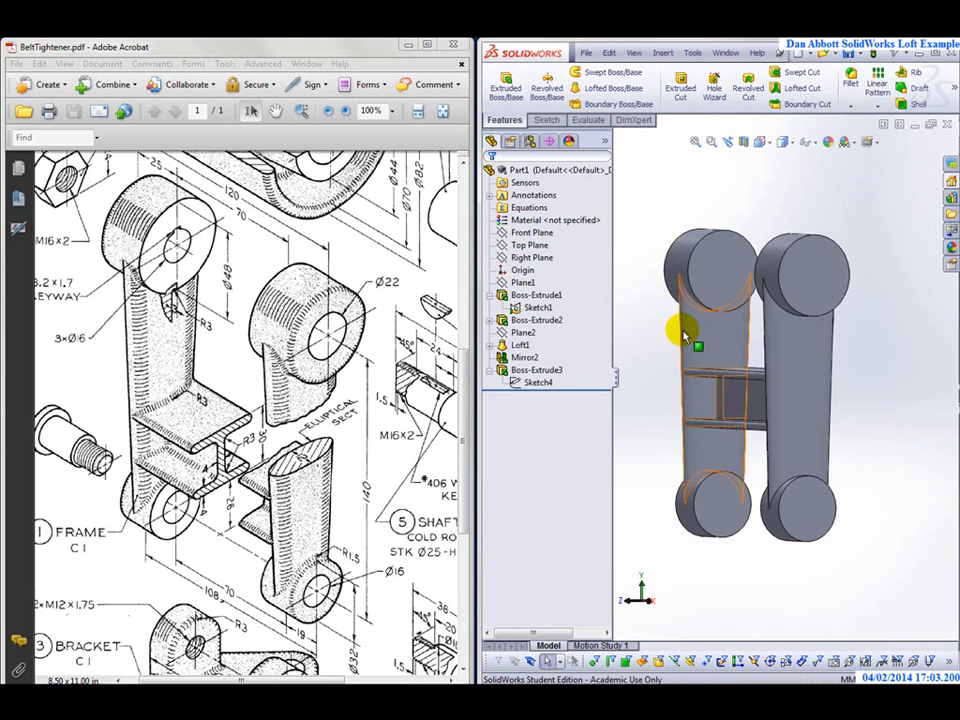
Edit the web extrusion's sketch and set the upper flange's thickness to 5 mm
{"action": "middle_click_drag", "start_coordinate": [842, 362], "coordinate": [852, 400]}
{"action": "scroll", "coordinate": [779, 336], "scroll_direction": "down", "scroll_amount": 3}
{"action": "scroll", "coordinate": [890, 320], "scroll_direction": "up", "scroll_amount": 3}
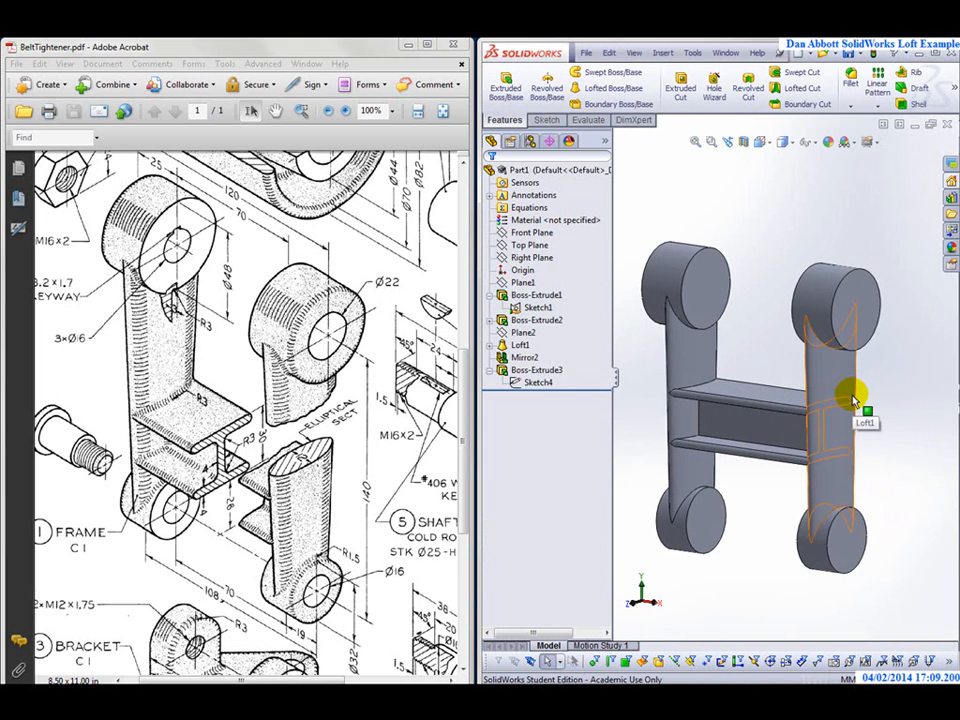
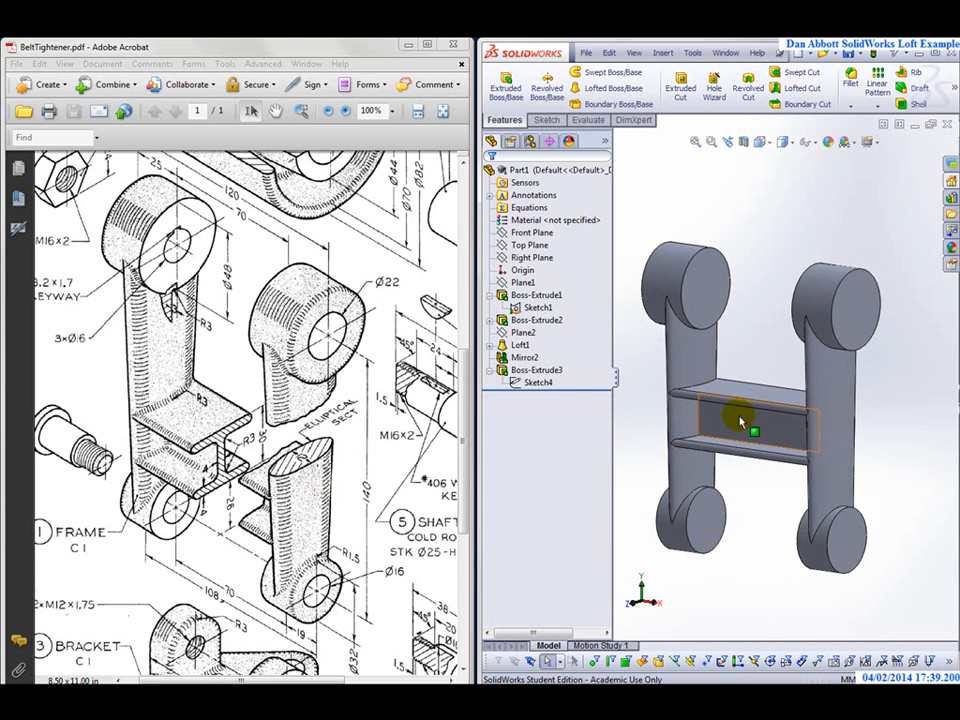
{"action": "right_click", "coordinate": [533, 382]}
{"action": "left_click", "coordinate": [551, 343]}
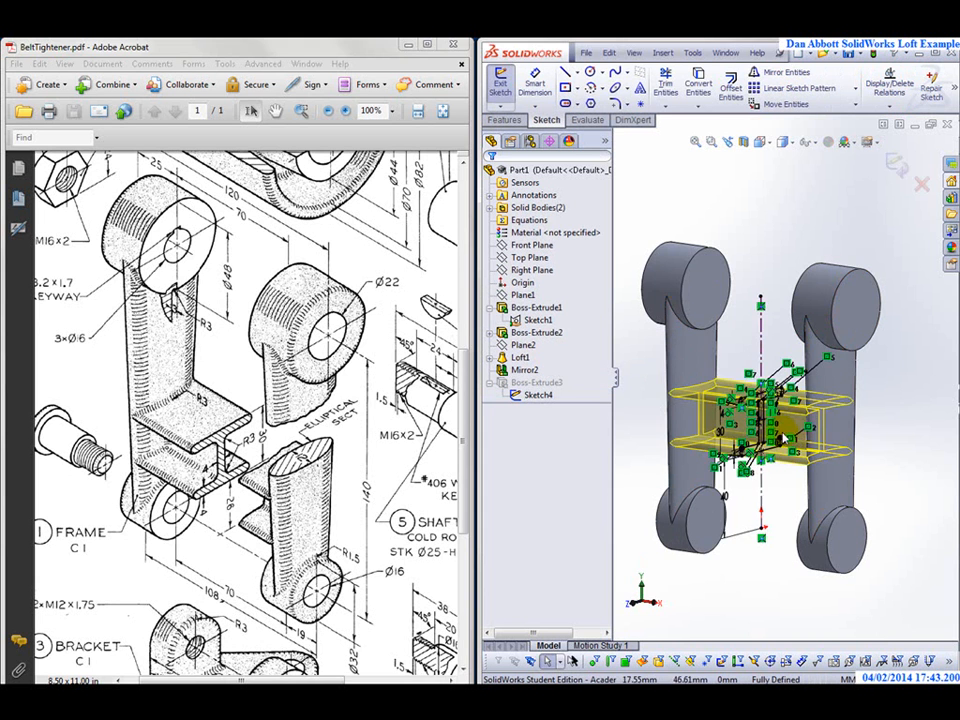
{"action": "scroll", "coordinate": [752, 543], "scroll_direction": "down", "scroll_amount": 3}
{"action": "scroll", "coordinate": [752, 543], "scroll_direction": "down", "scroll_amount": 2}
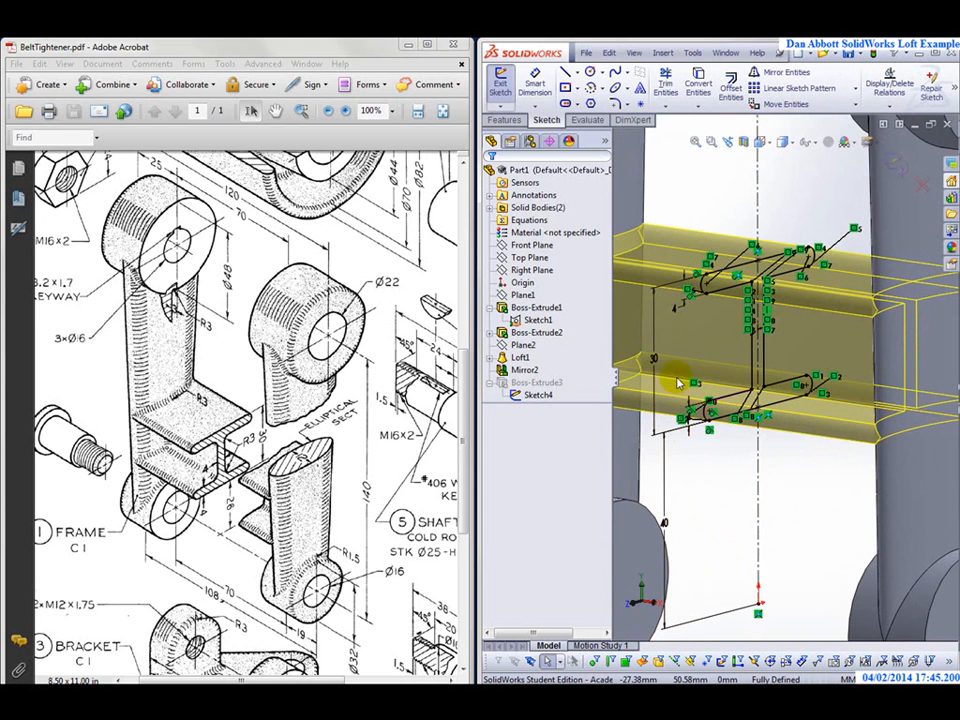
{"action": "double_click", "coordinate": [676, 316]}
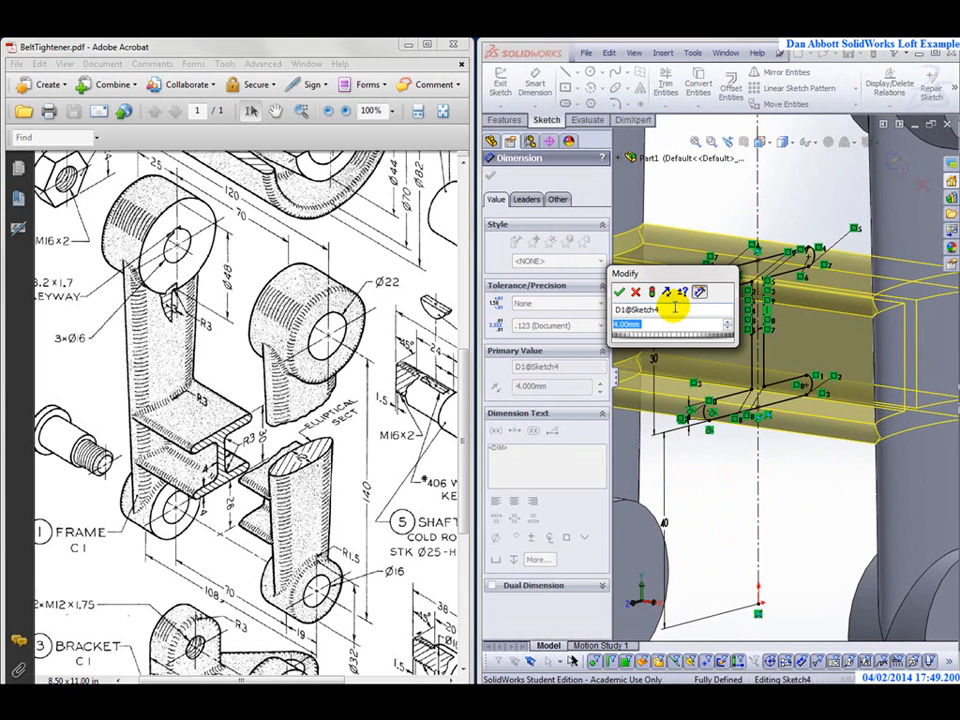
{"action": "type", "text": "5"}
{"action": "key", "text": "Return"}
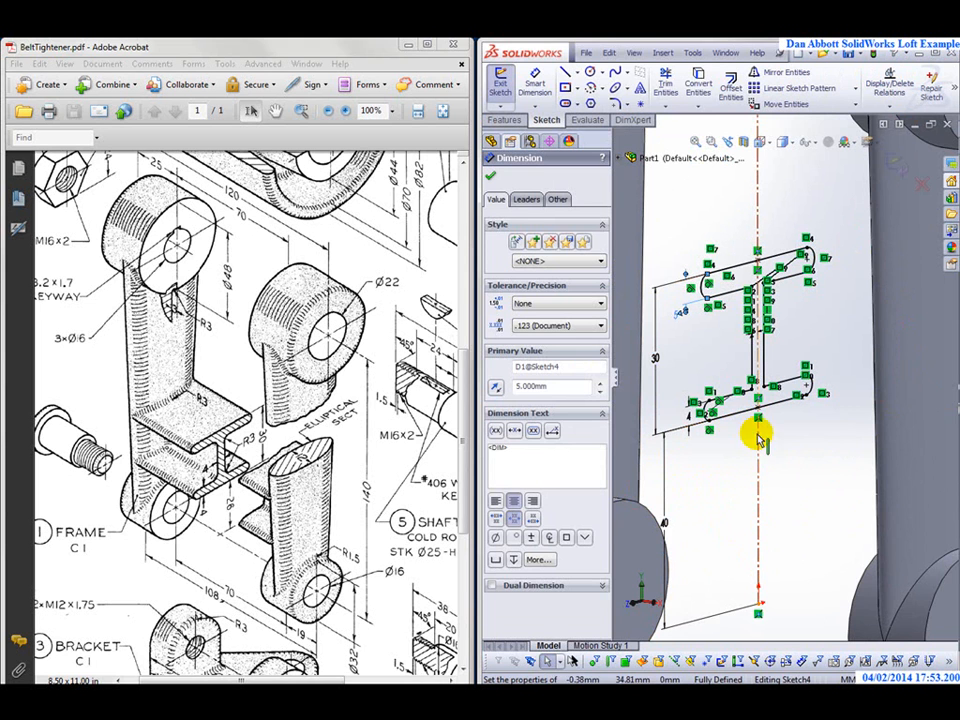
Set the lower flange's thickness to 5 mm and rebuild the web
{"action": "double_click", "coordinate": [697, 425]}
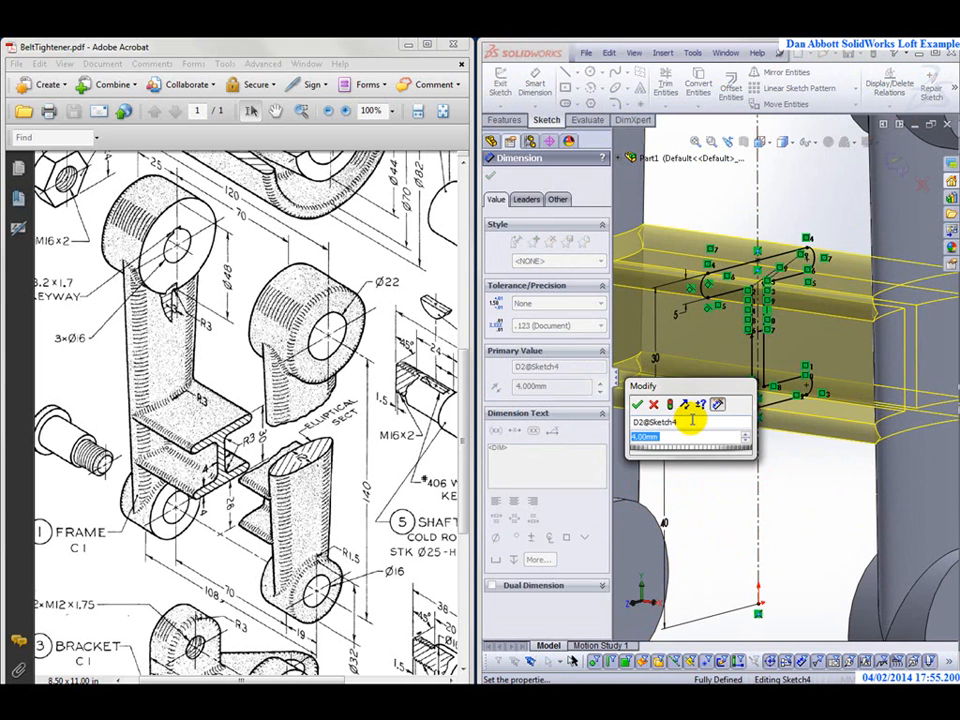
{"action": "key", "text": "Return"}
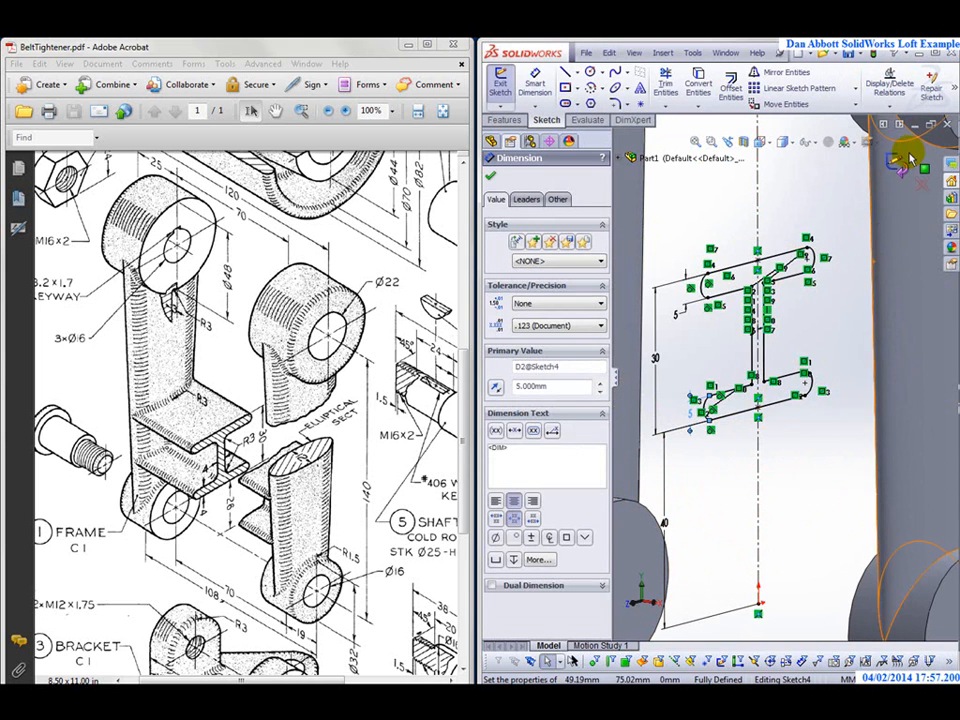
{"action": "key", "text": "Escape"}
{"action": "key", "text": "ctrl+b"}
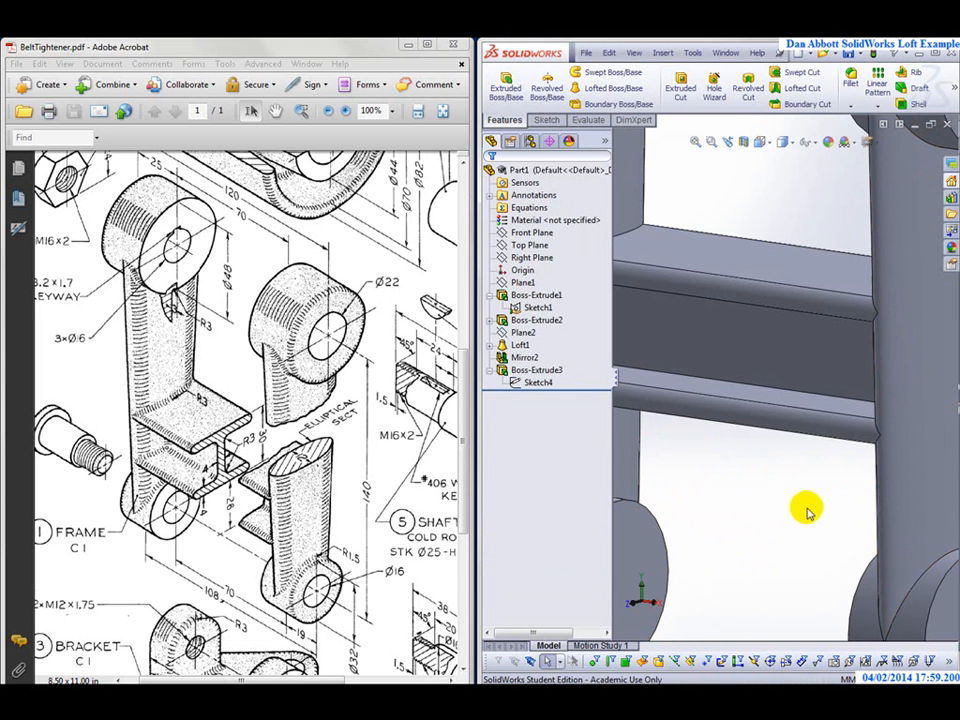
Start a constant radius fillet of 3 mm and select the underside face of the web's lower flange
{"action": "scroll", "coordinate": [787, 513], "scroll_direction": "up", "scroll_amount": 3}
{"action": "middle_click_drag", "start_coordinate": [789, 497], "coordinate": [801, 459]}
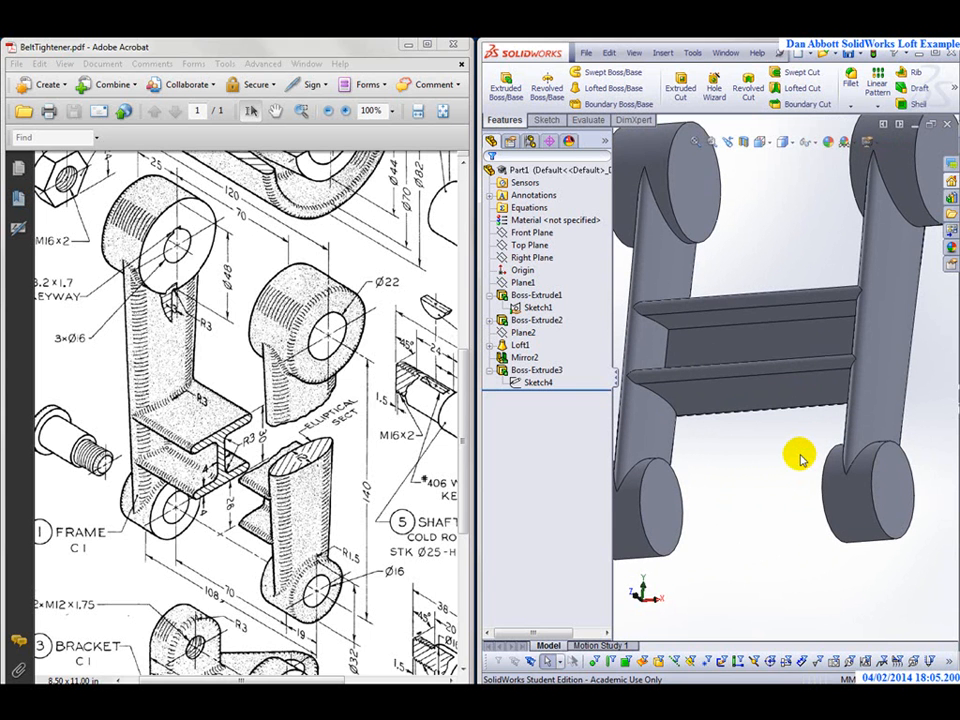
{"action": "scroll", "coordinate": [754, 444], "scroll_direction": "up", "scroll_amount": 1}
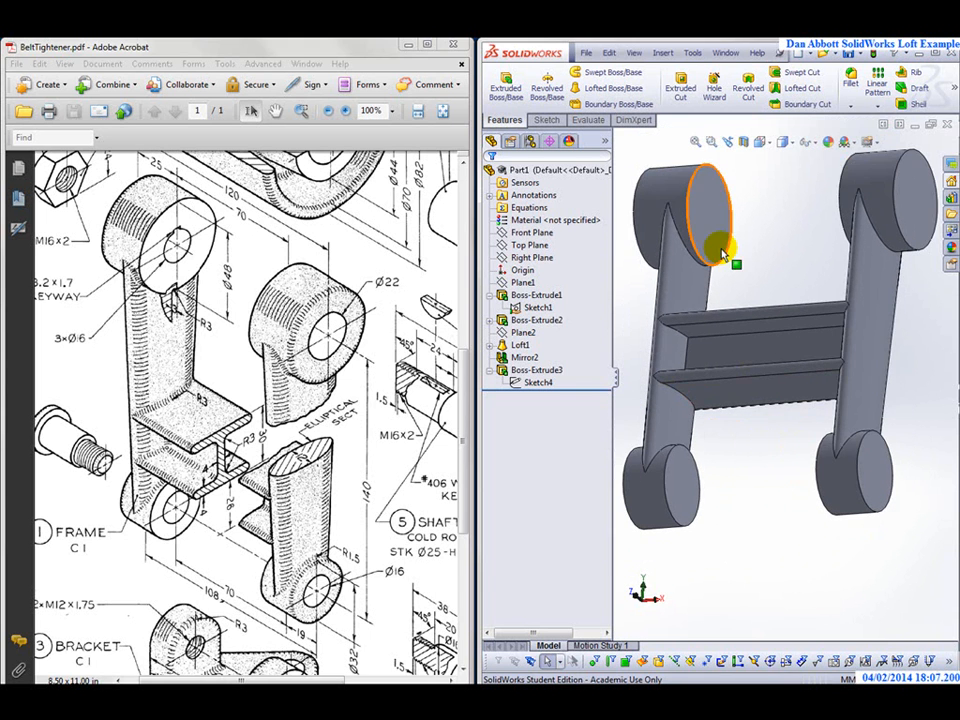
{"action": "left_click", "coordinate": [852, 86]}
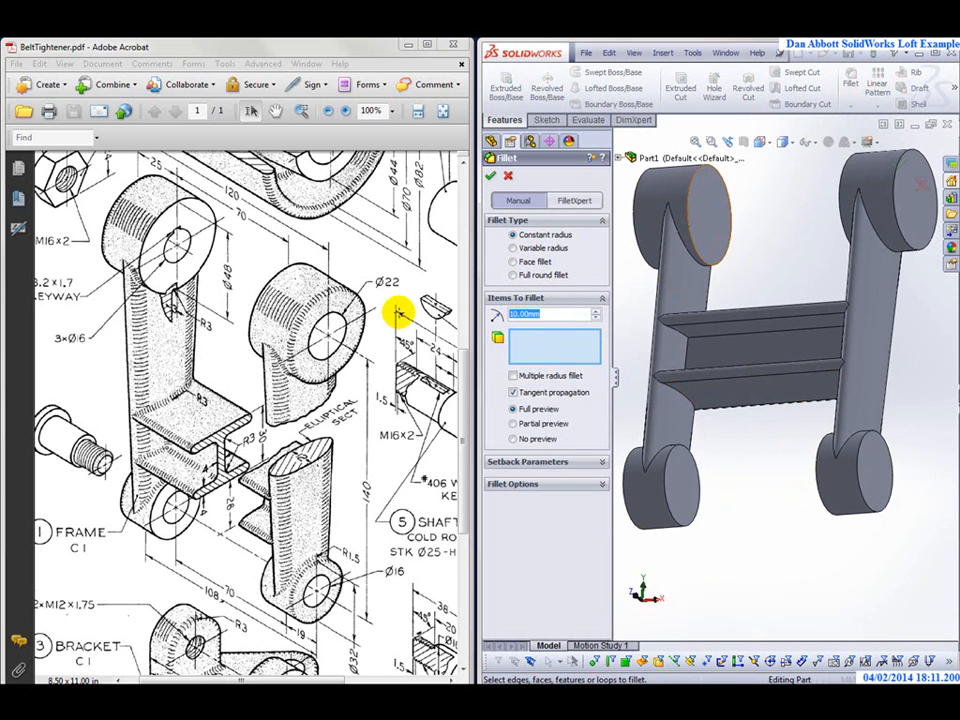
{"action": "type", "text": "3"}
{"action": "key", "text": "Return"}
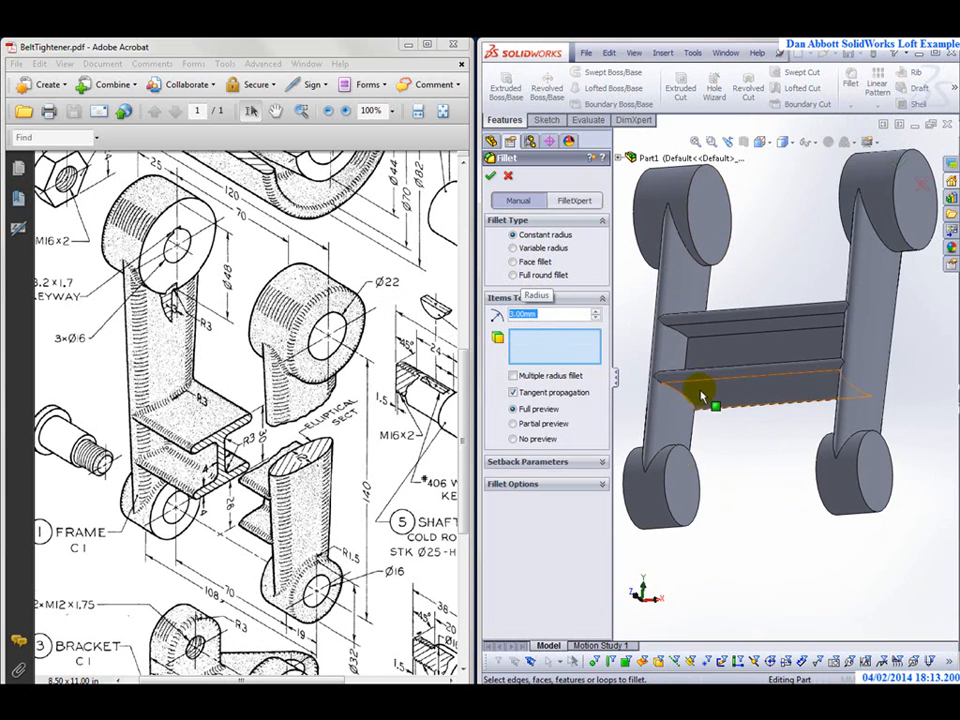
{"action": "left_click", "coordinate": [737, 393]}
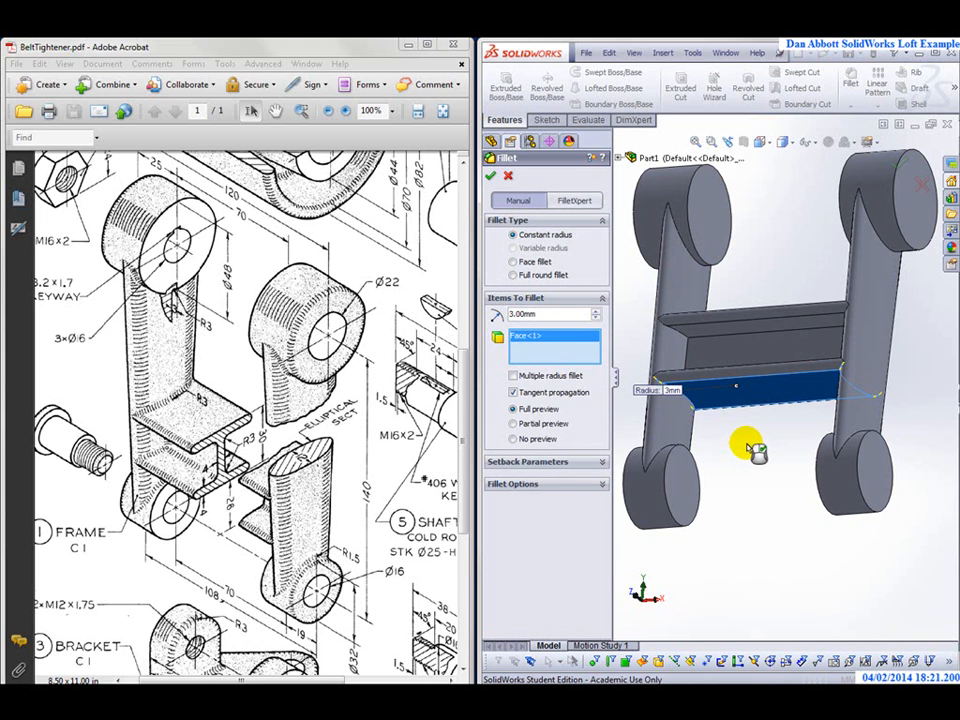
Add the lower flange's inner face, the web's side face and the upper flange's underside to the fillet selection
{"action": "middle_click_drag", "start_coordinate": [755, 450], "coordinate": [756, 499]}
{"action": "left_click", "coordinate": [730, 388]}
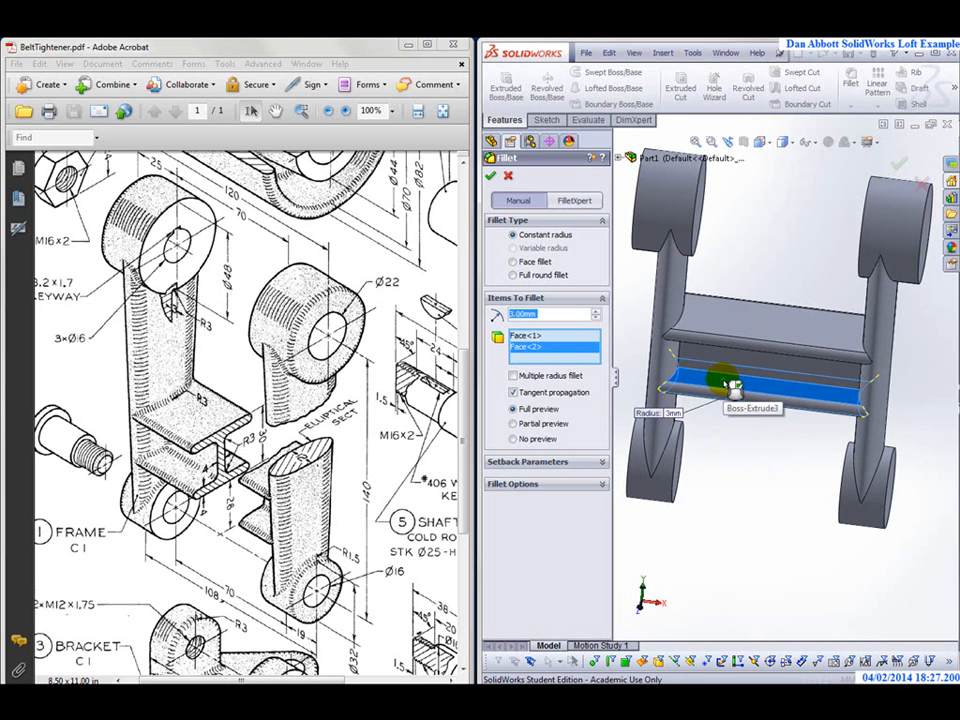
{"action": "middle_click_drag", "start_coordinate": [744, 439], "coordinate": [765, 311]}
{"action": "left_click", "coordinate": [724, 348]}
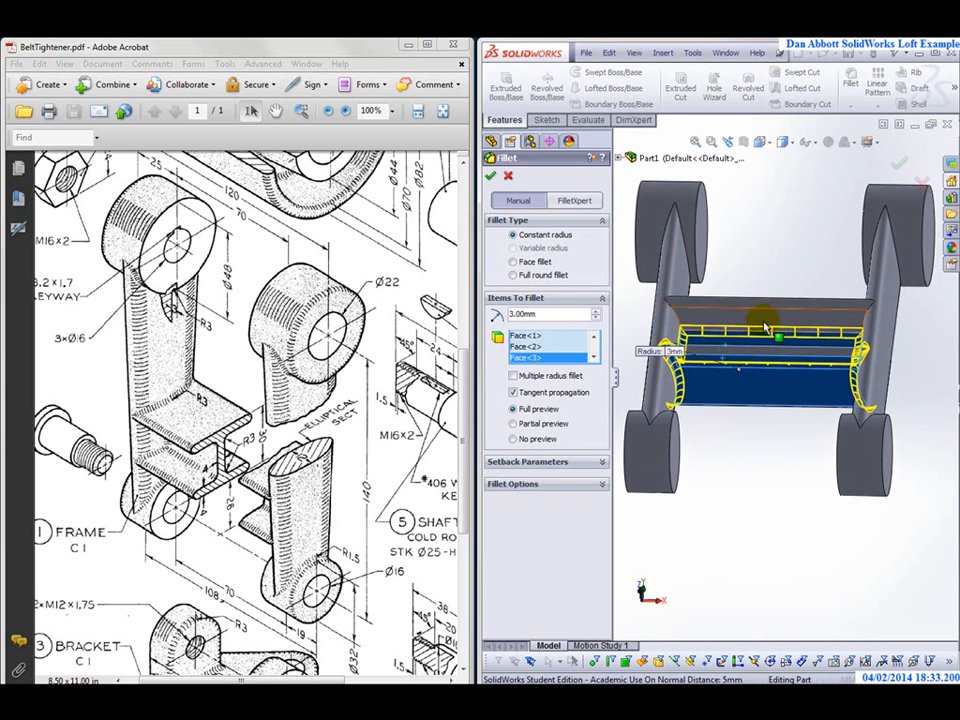
{"action": "left_click", "coordinate": [765, 311]}
Add the upper flange's outer face and the remaining flange and web faces, including the opposite web side, and create the 3 mm fillet
{"action": "middle_click_drag", "start_coordinate": [748, 447], "coordinate": [812, 367]}
{"action": "left_click", "coordinate": [777, 325]}
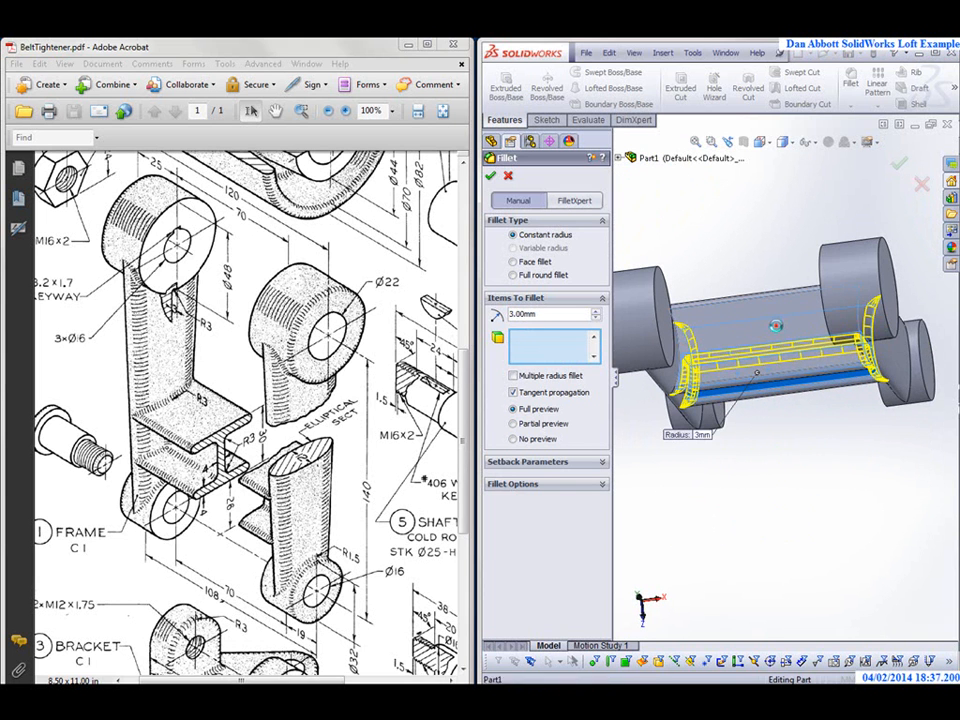
{"action": "middle_click_drag", "start_coordinate": [804, 261], "coordinate": [773, 368]}
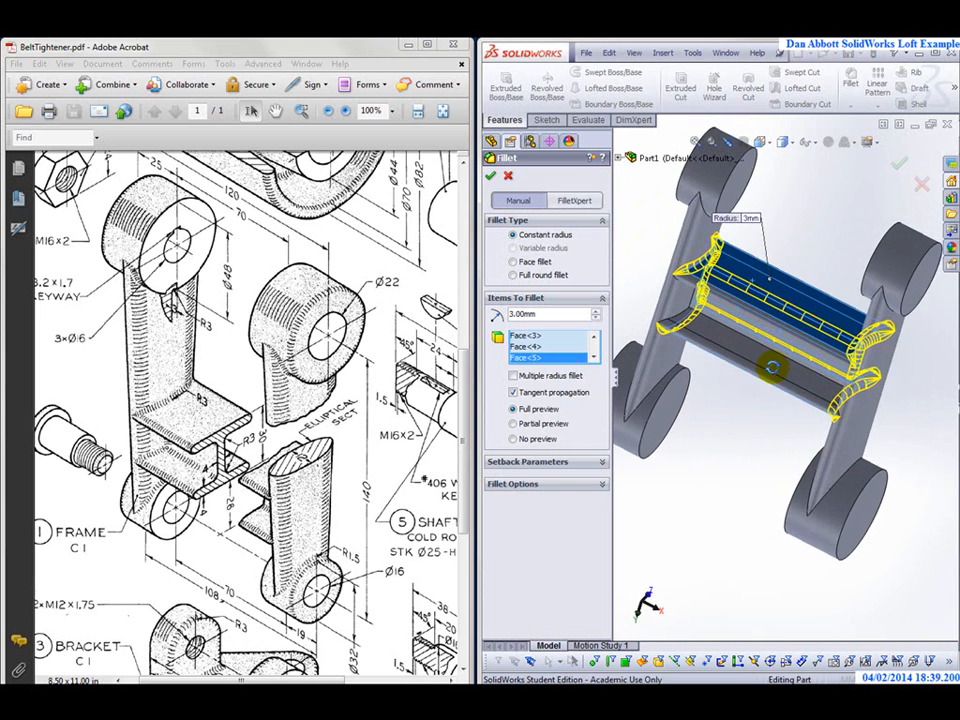
{"action": "left_click", "coordinate": [713, 334]}
{"action": "middle_click_drag", "start_coordinate": [748, 456], "coordinate": [788, 477]}
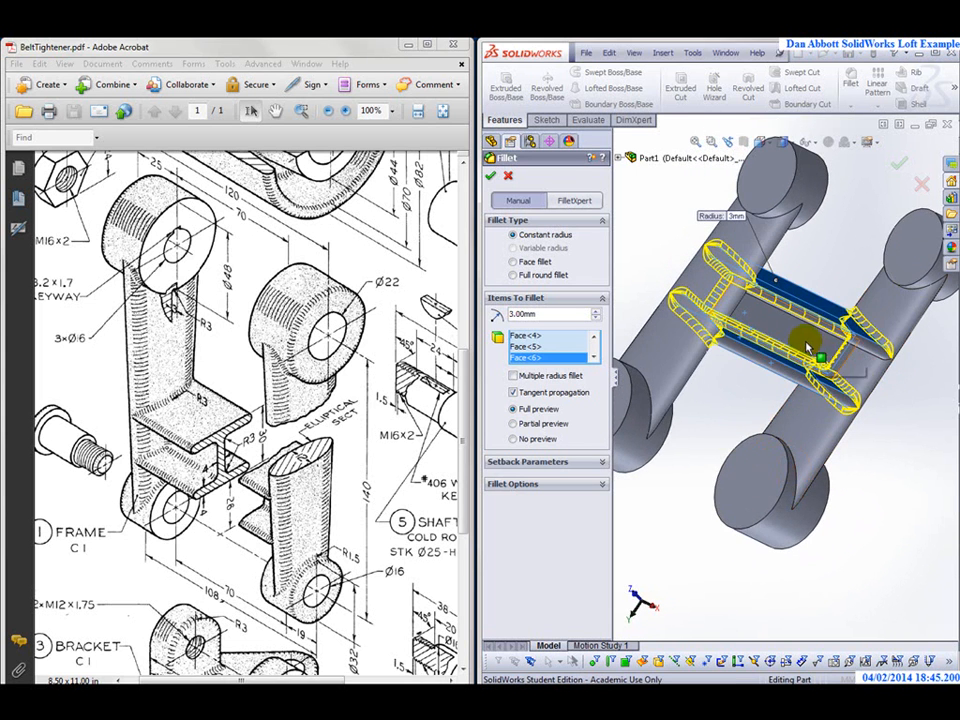
{"action": "left_click", "coordinate": [806, 342]}
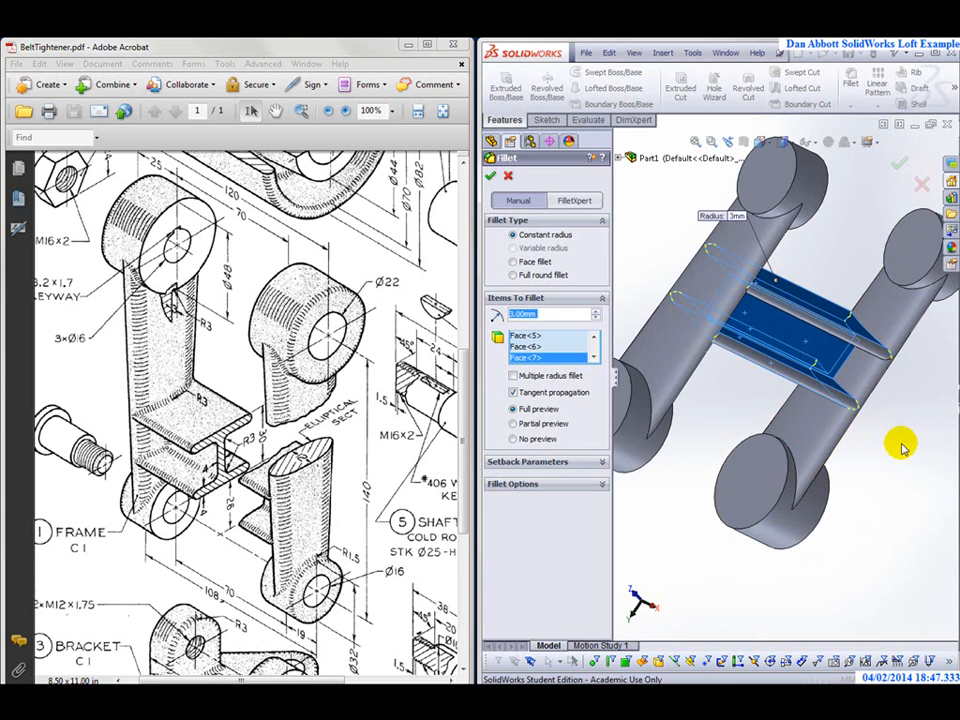
{"action": "middle_click_drag", "start_coordinate": [901, 447], "coordinate": [685, 368]}
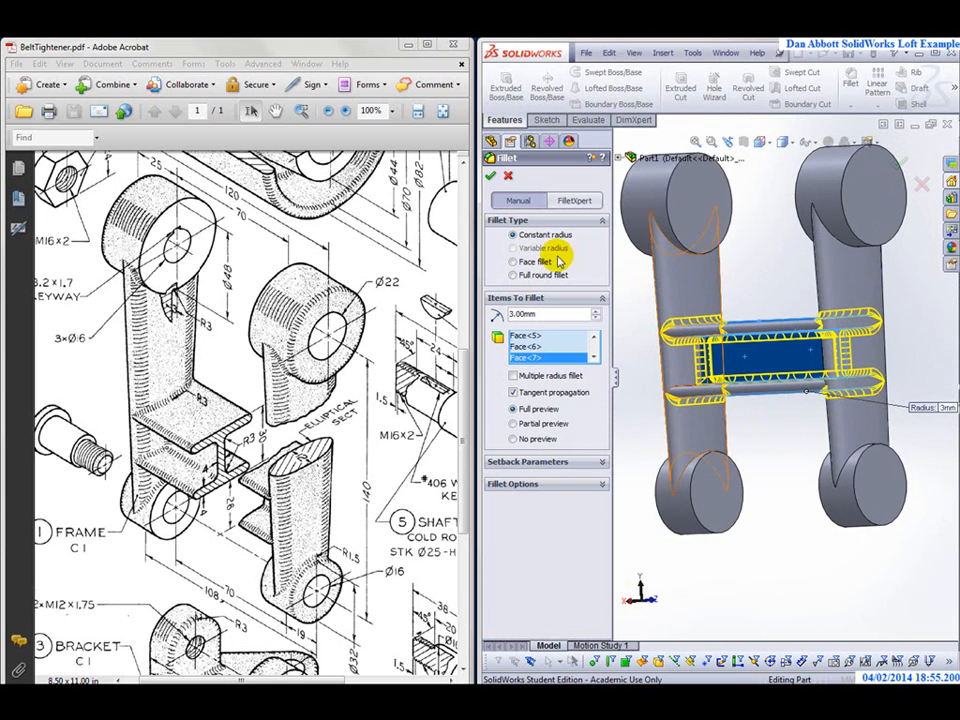
{"action": "left_click", "coordinate": [490, 177]}
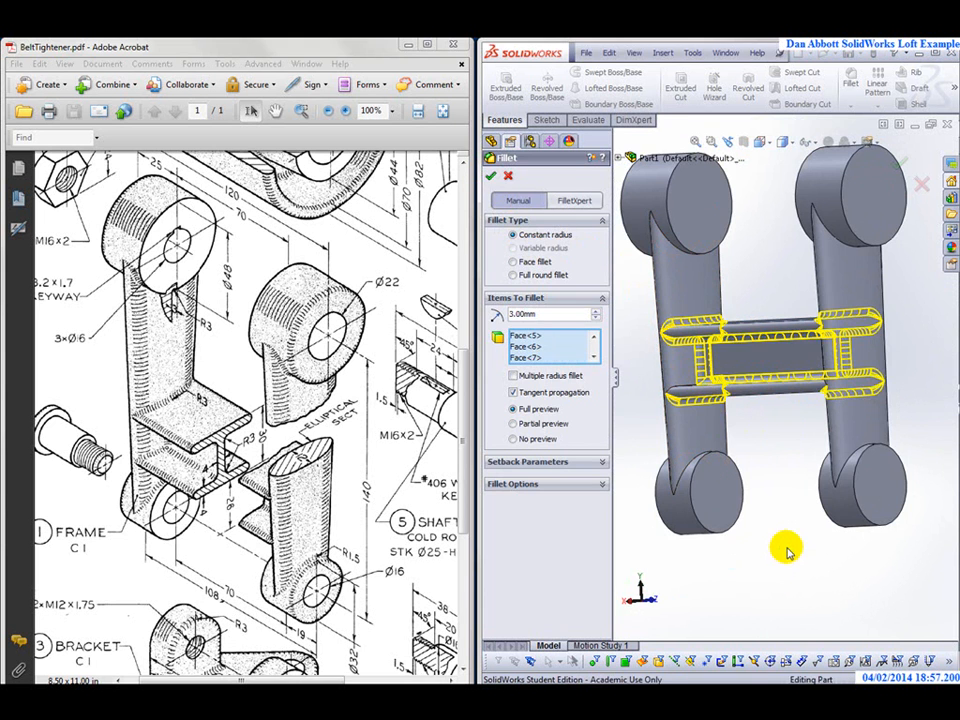